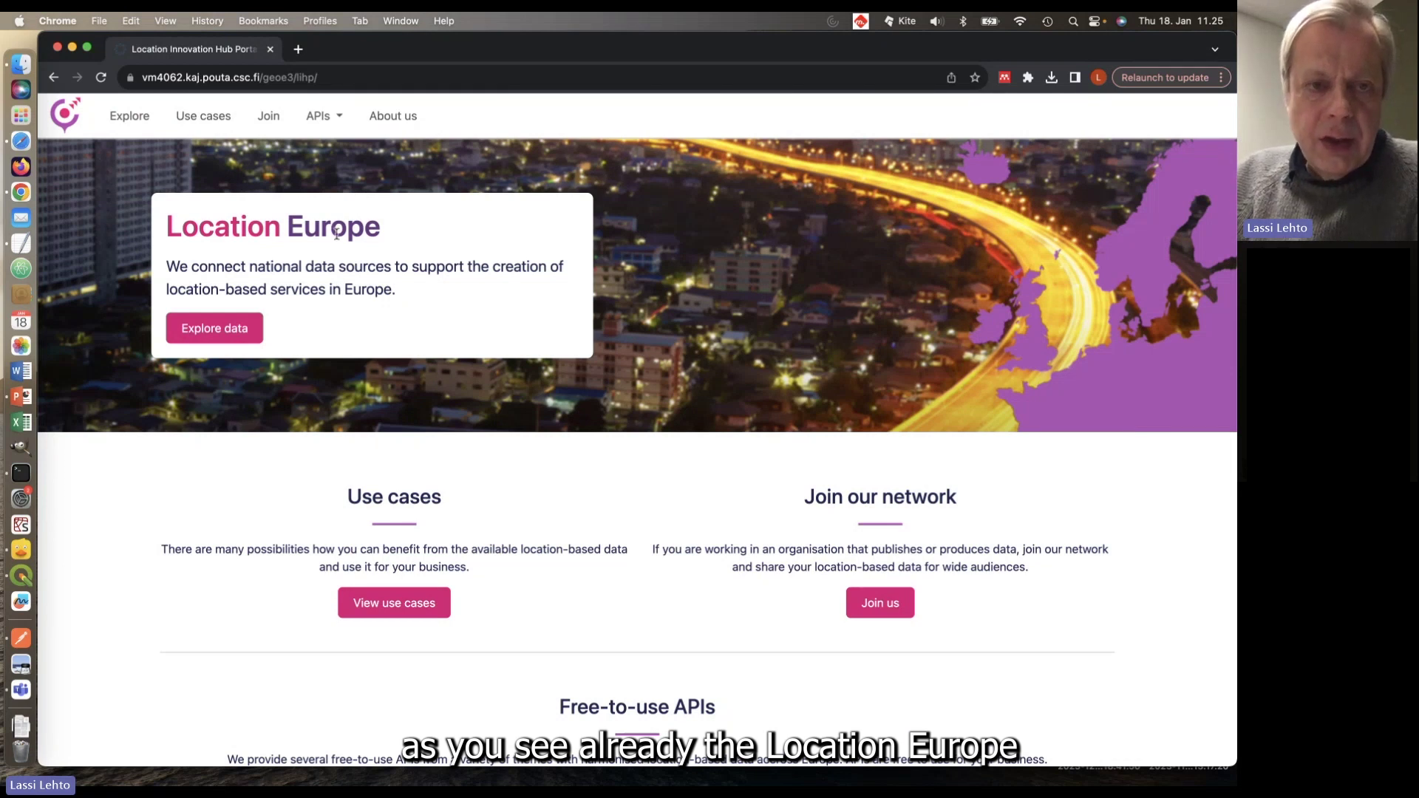
# Step: Browse the current portal page, then go to the Buildings 2D API page from the APIs menu
pyautogui.scroll(-5, 146, 623)
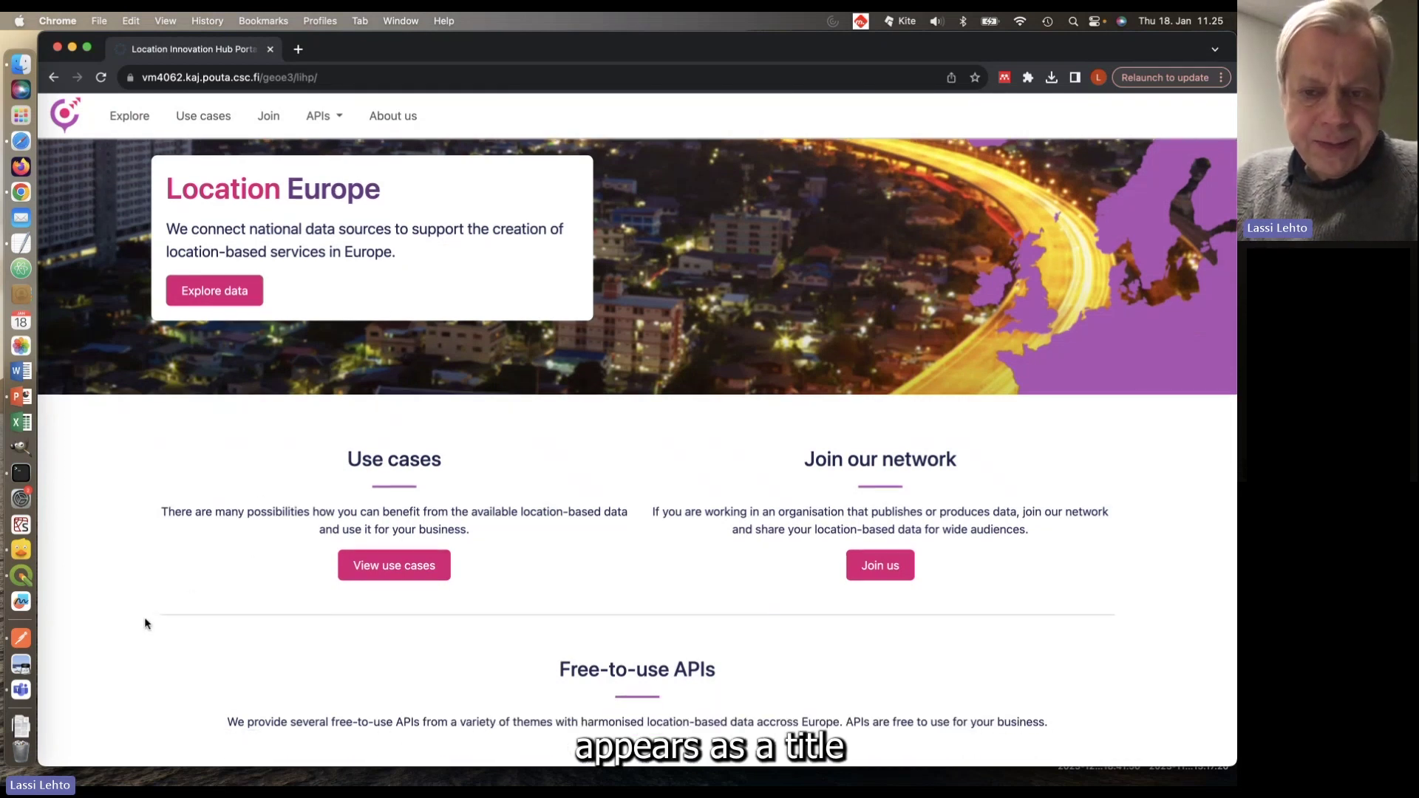
pyautogui.scroll(-10, 145, 623)
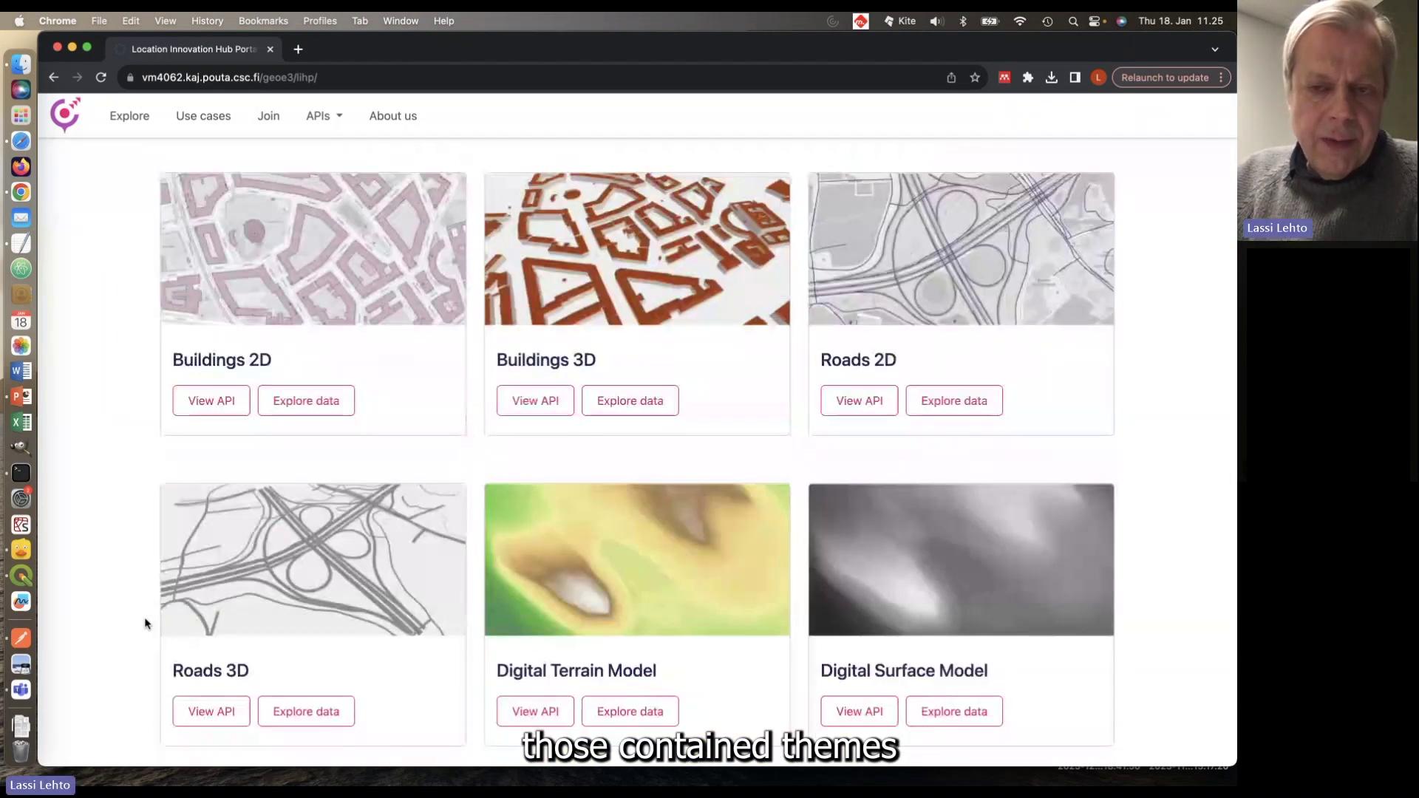
pyautogui.scroll(-3, 126, 622)
pyautogui.scroll(-8, 126, 623)
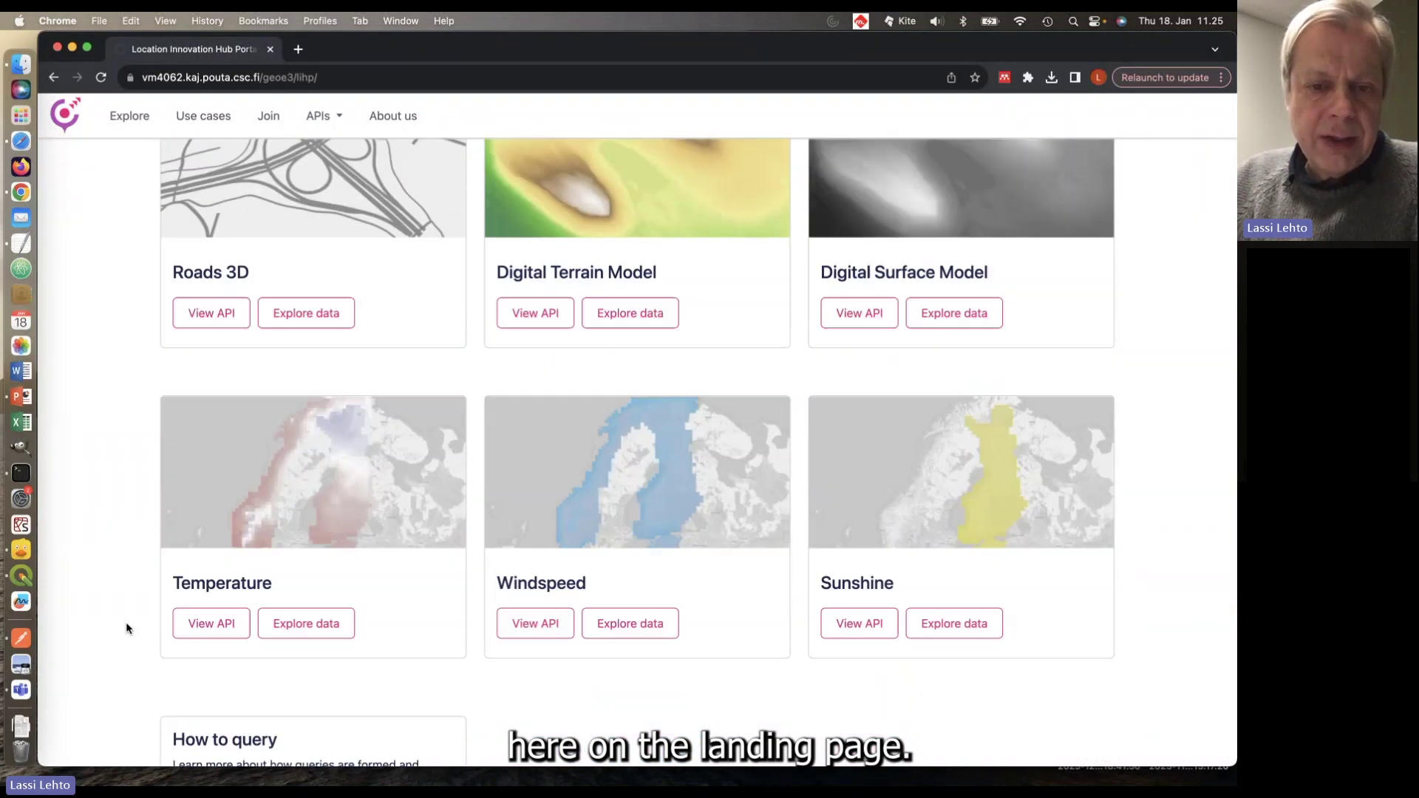
pyautogui.scroll(7, 122, 595)
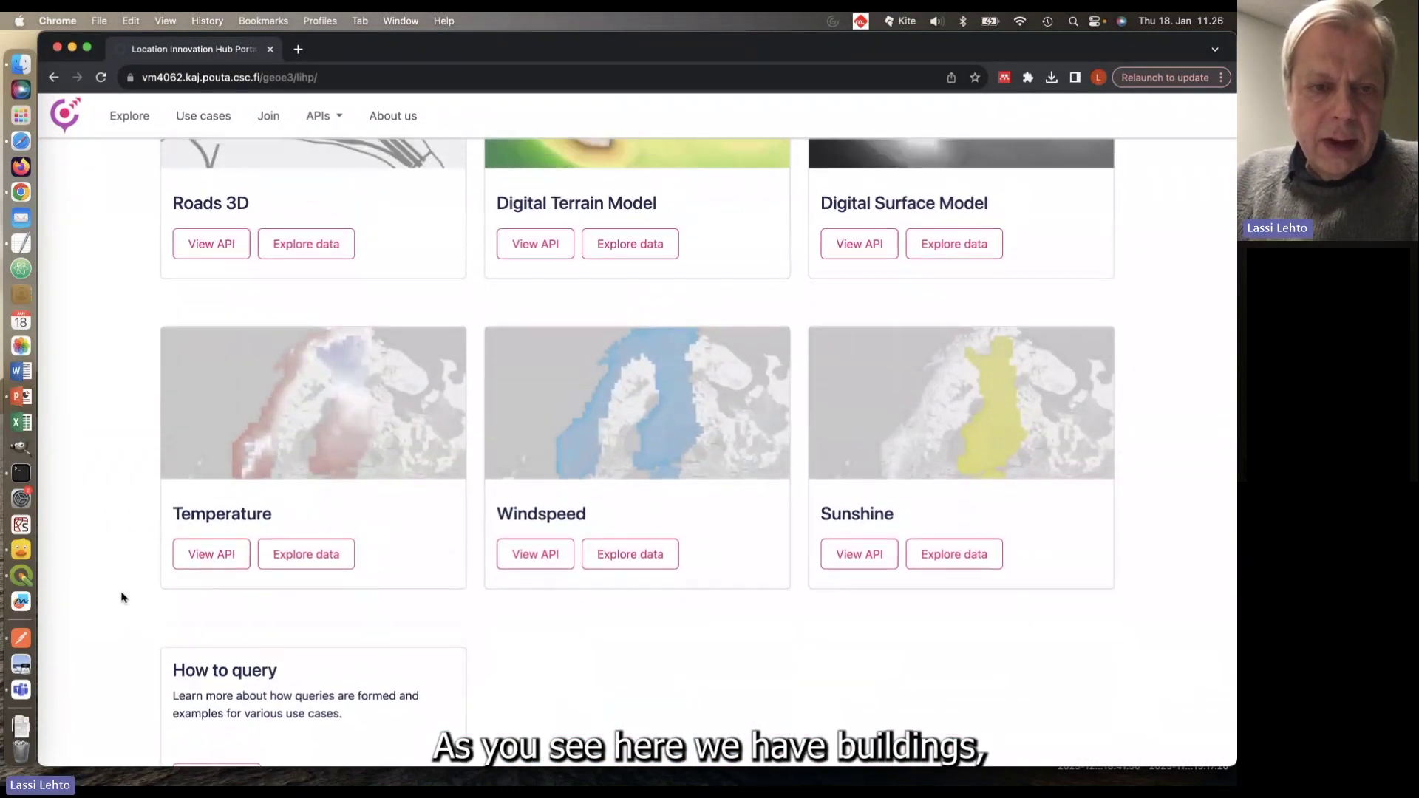
pyautogui.scroll(2, 122, 596)
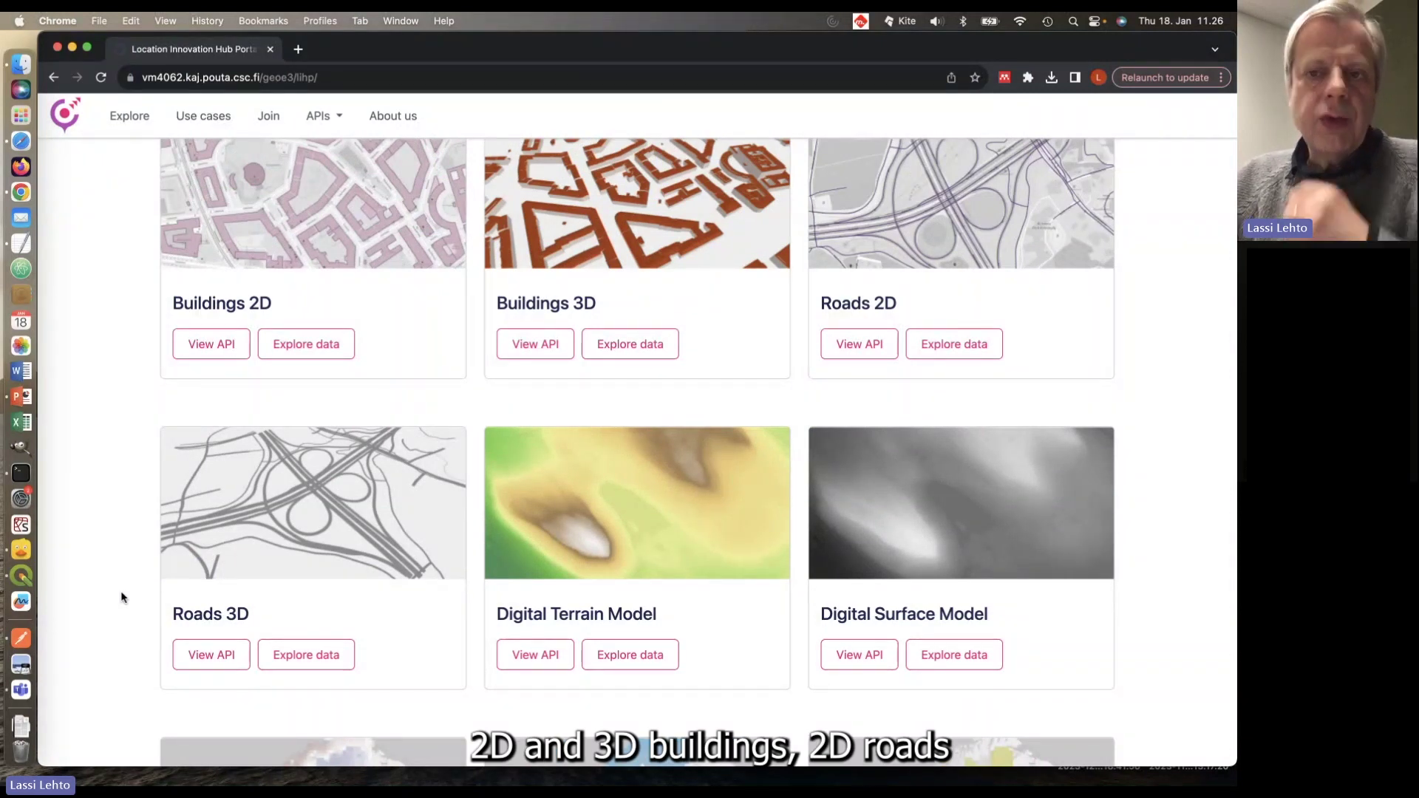
pyautogui.scroll(-3, 122, 597)
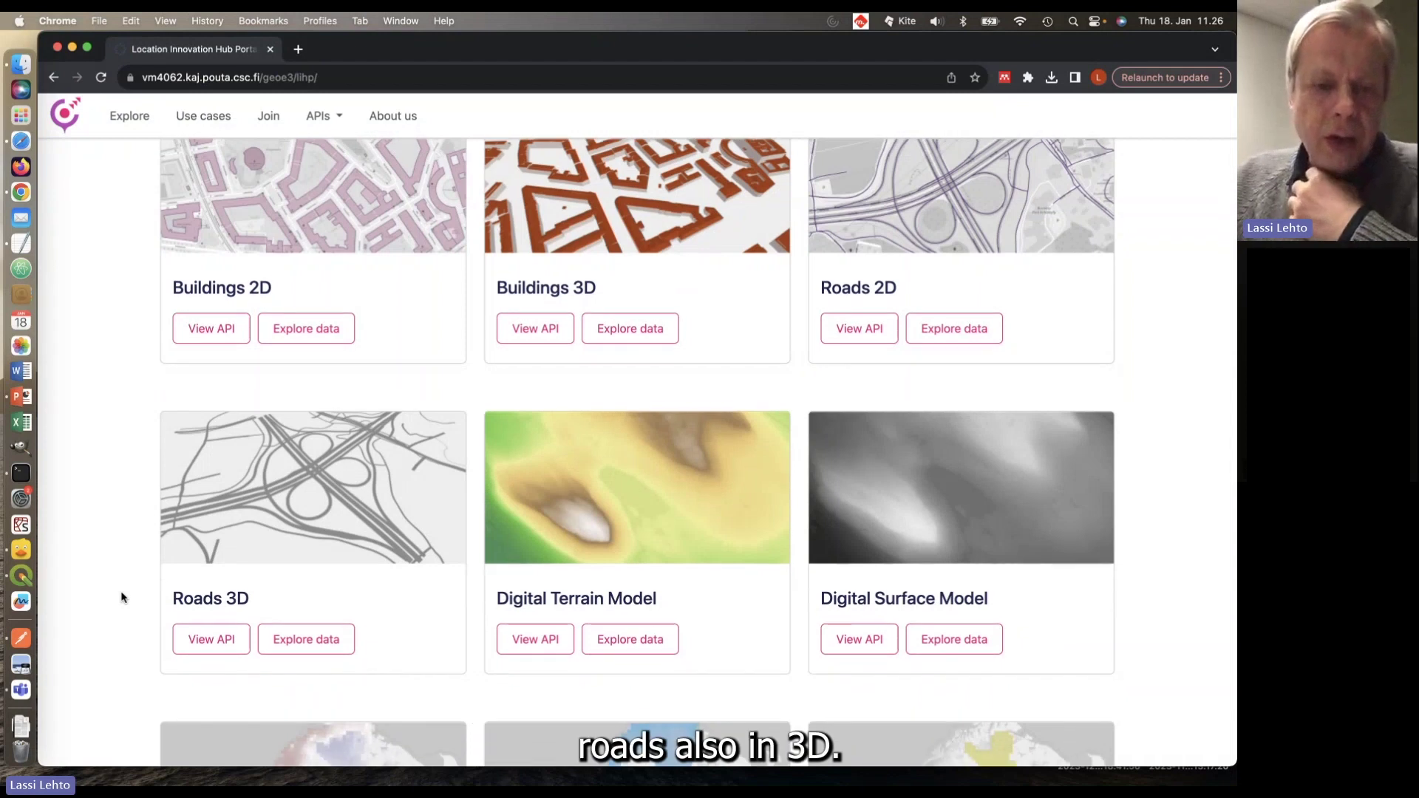
pyautogui.scroll(-2, 122, 597)
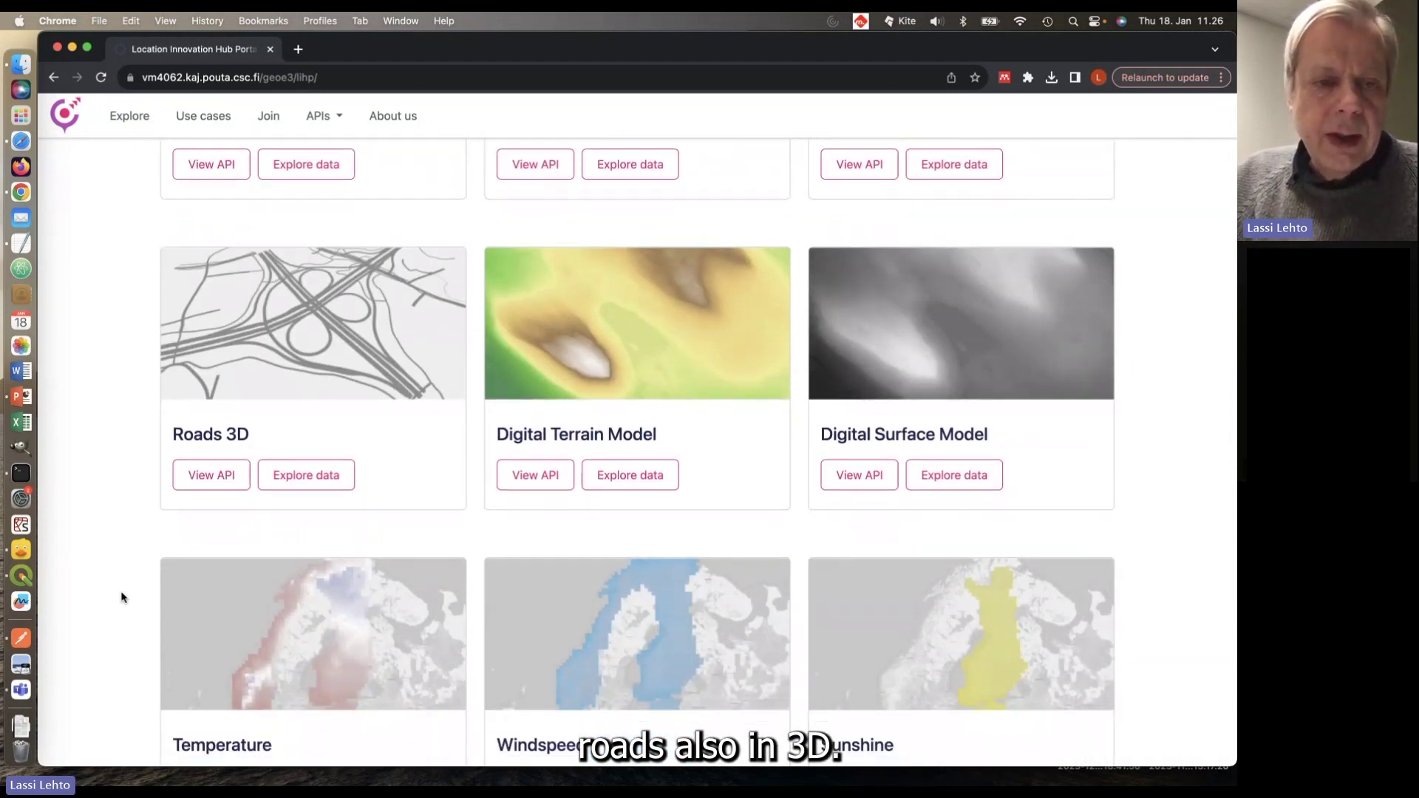
pyautogui.scroll(-1, 122, 596)
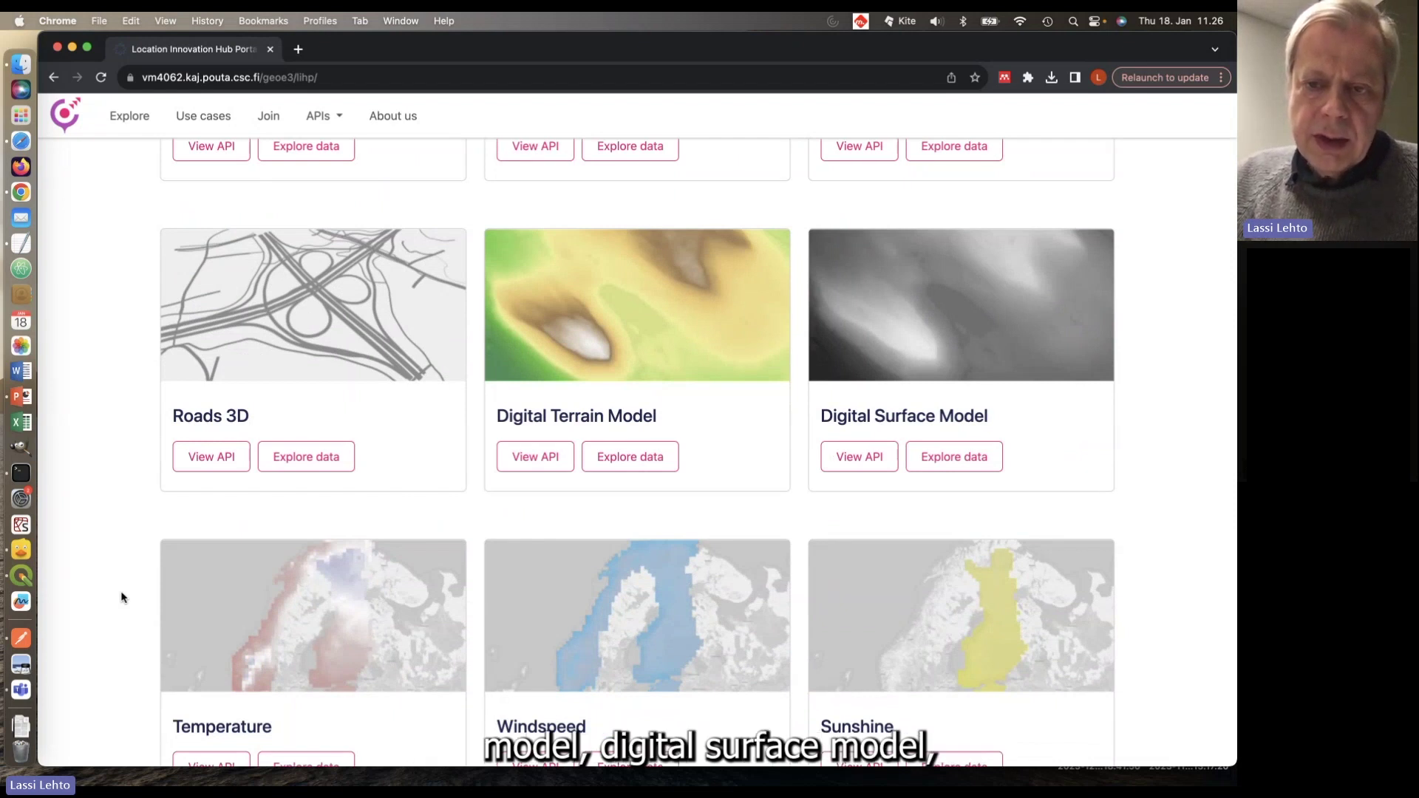
pyautogui.scroll(-3, 122, 597)
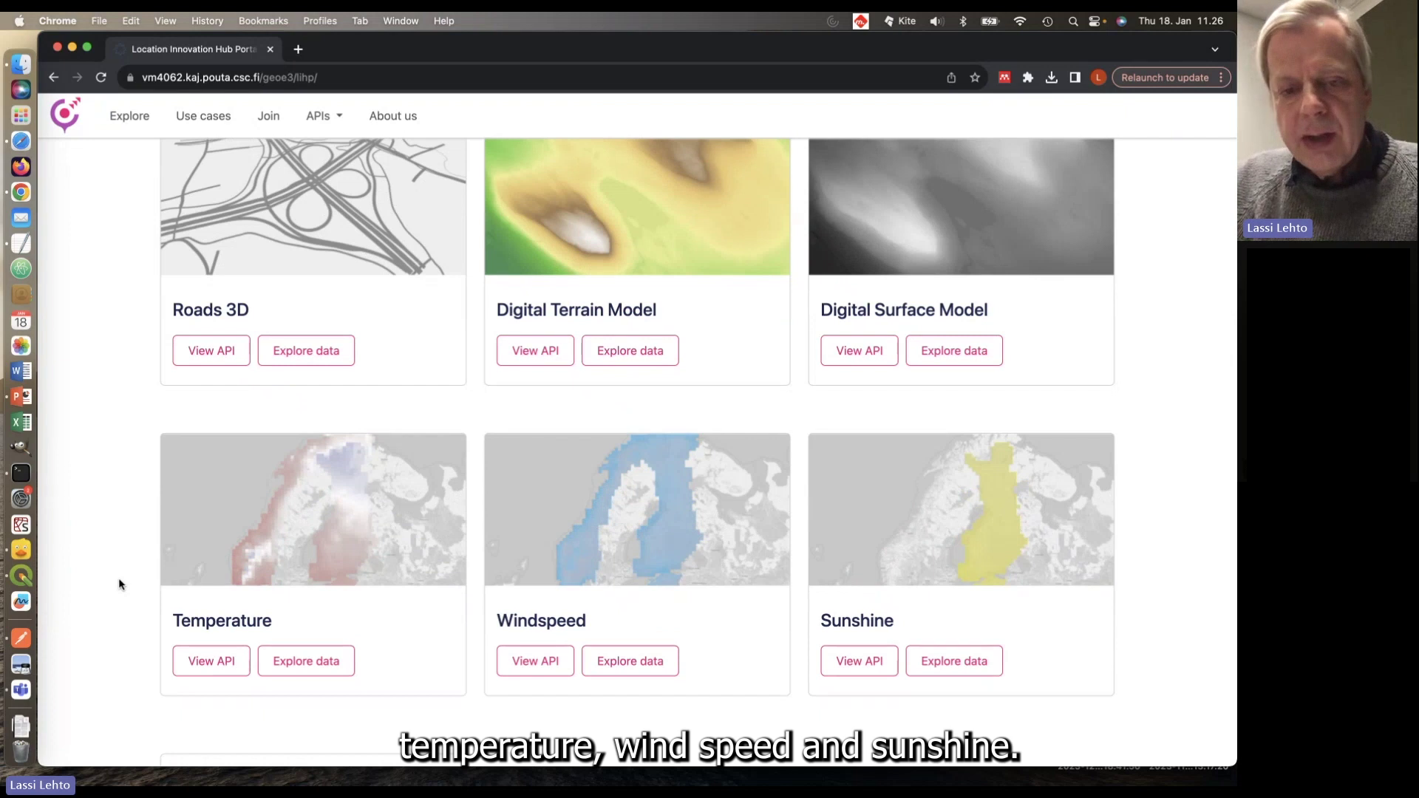
pyautogui.scroll(1, 109, 558)
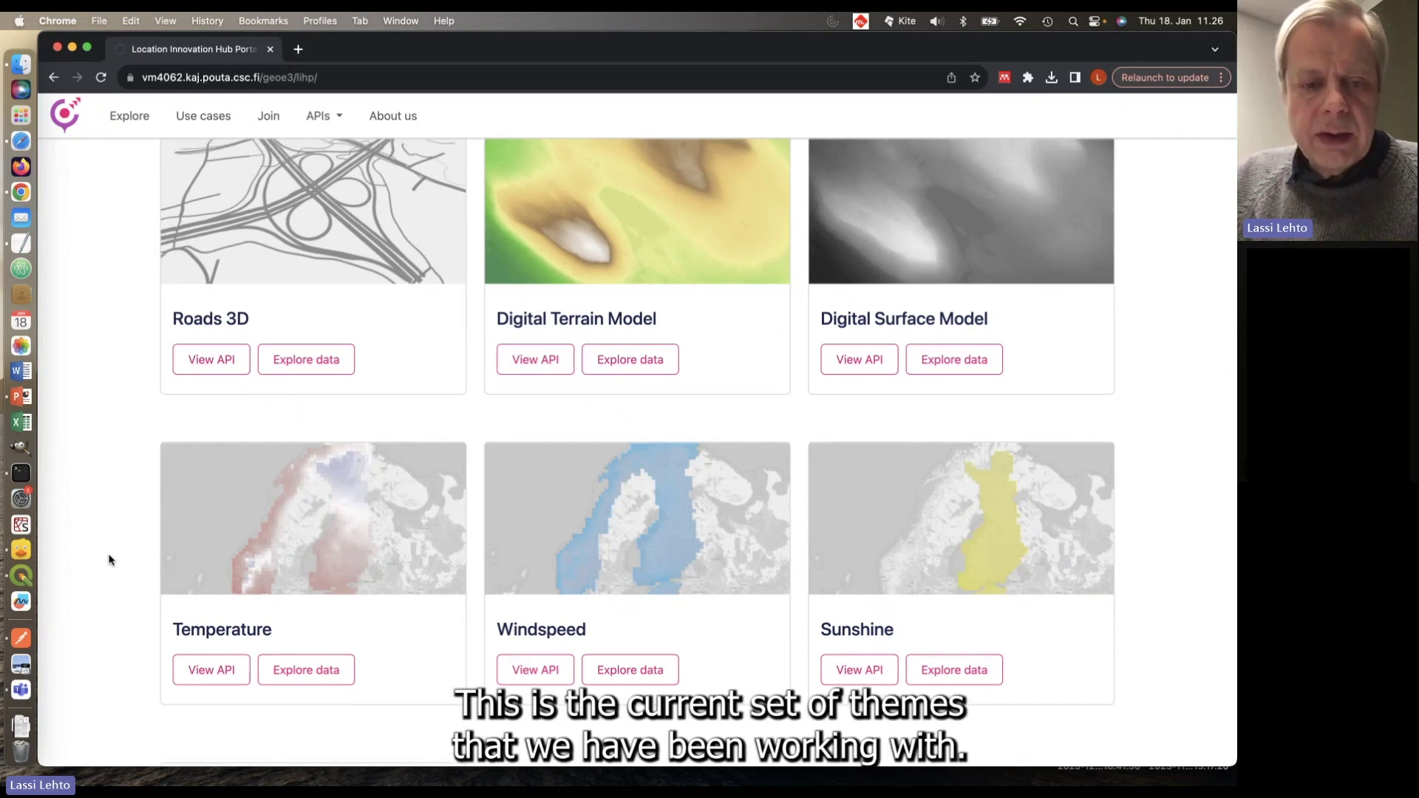
pyautogui.scroll(10, 107, 549)
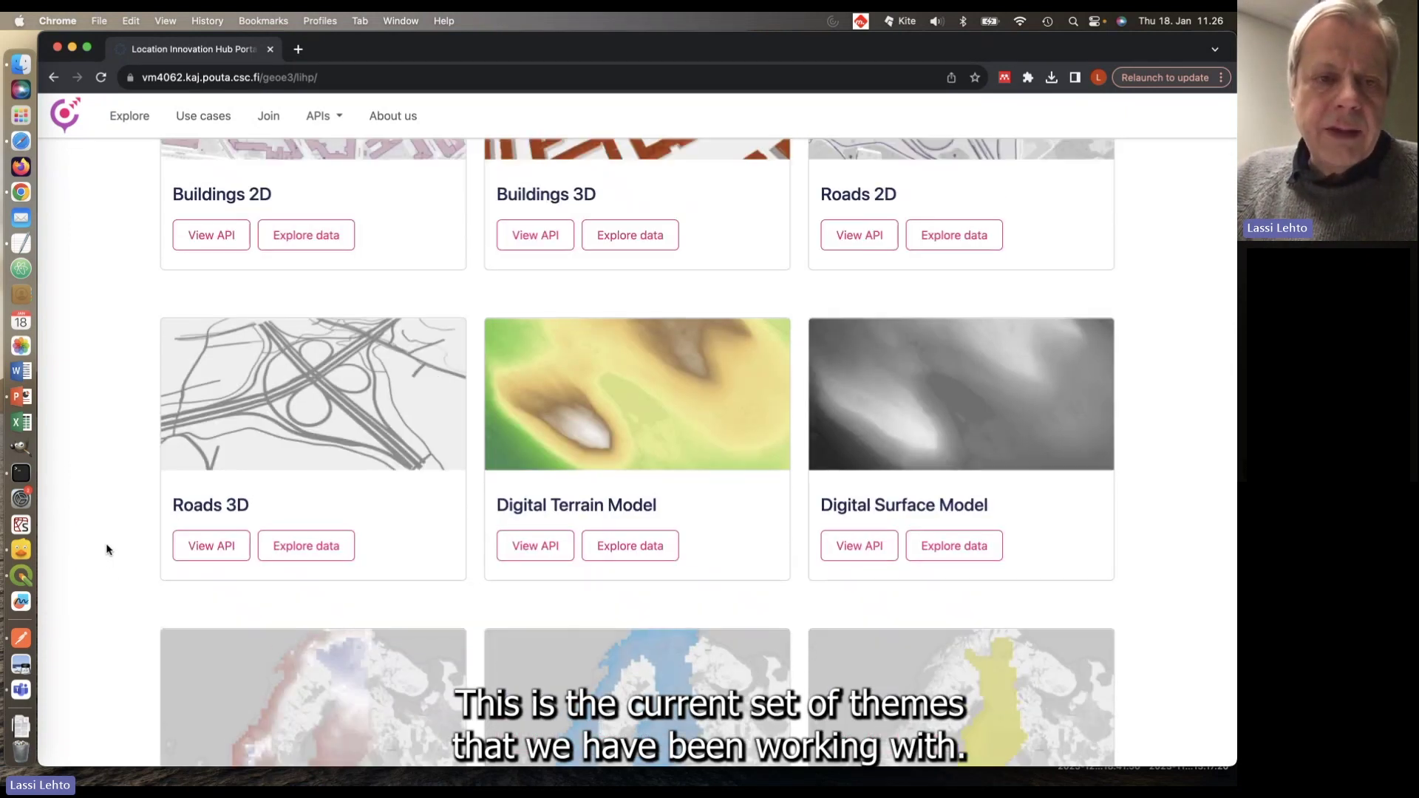
pyautogui.scroll(4, 107, 549)
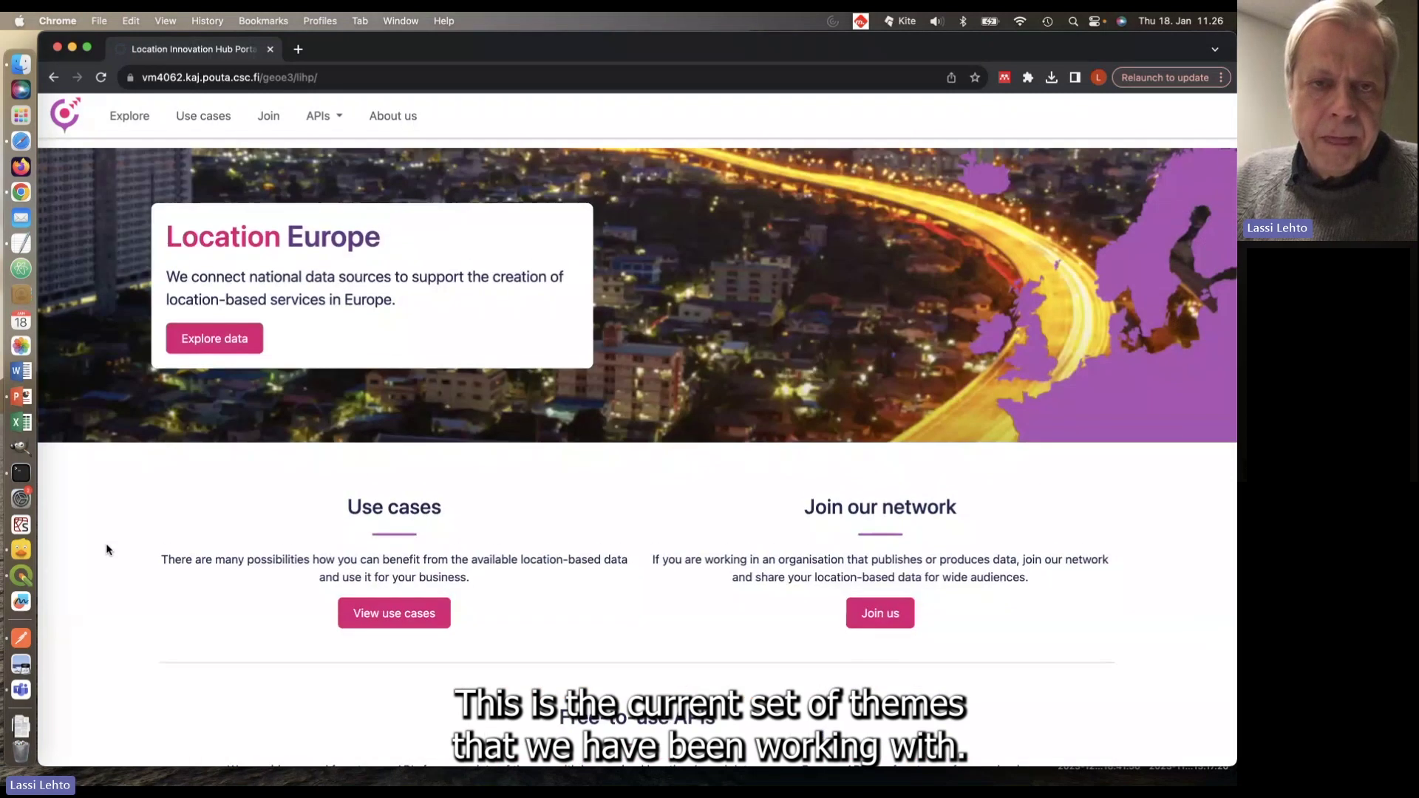
pyautogui.click(316, 117)
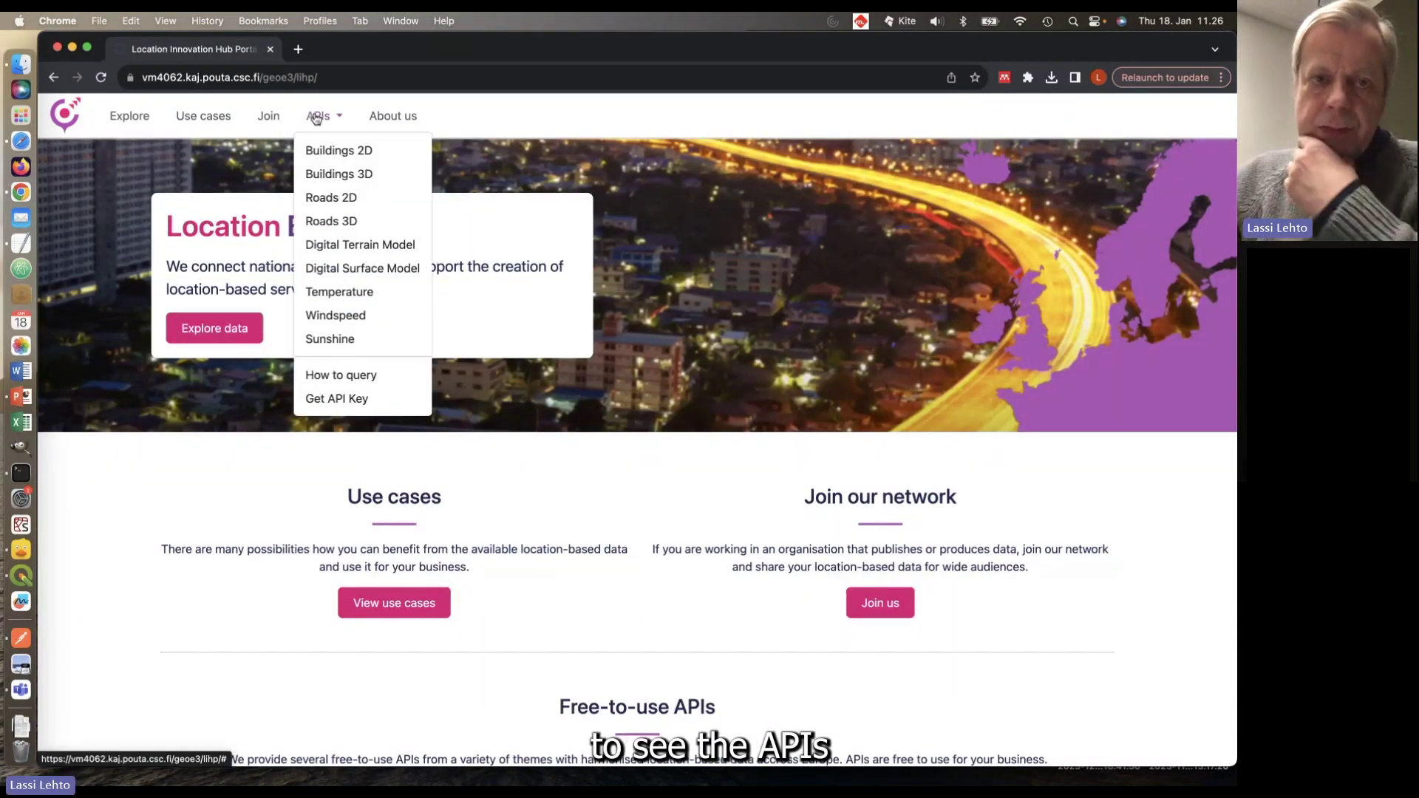
pyautogui.click(353, 157)
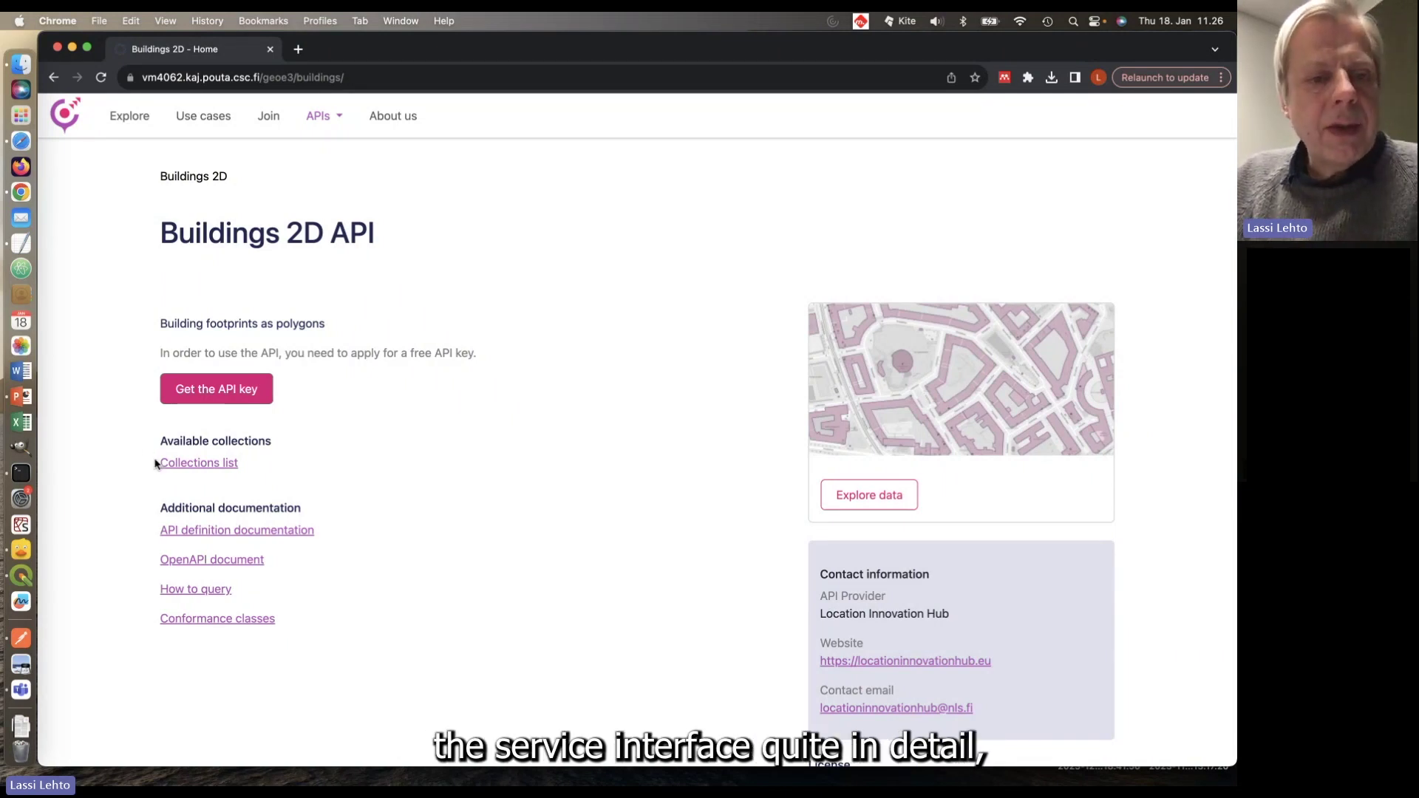
# Step: Open the Finland collection from the Buildings 2D collections list and show its items on a map
pyautogui.click(215, 466)
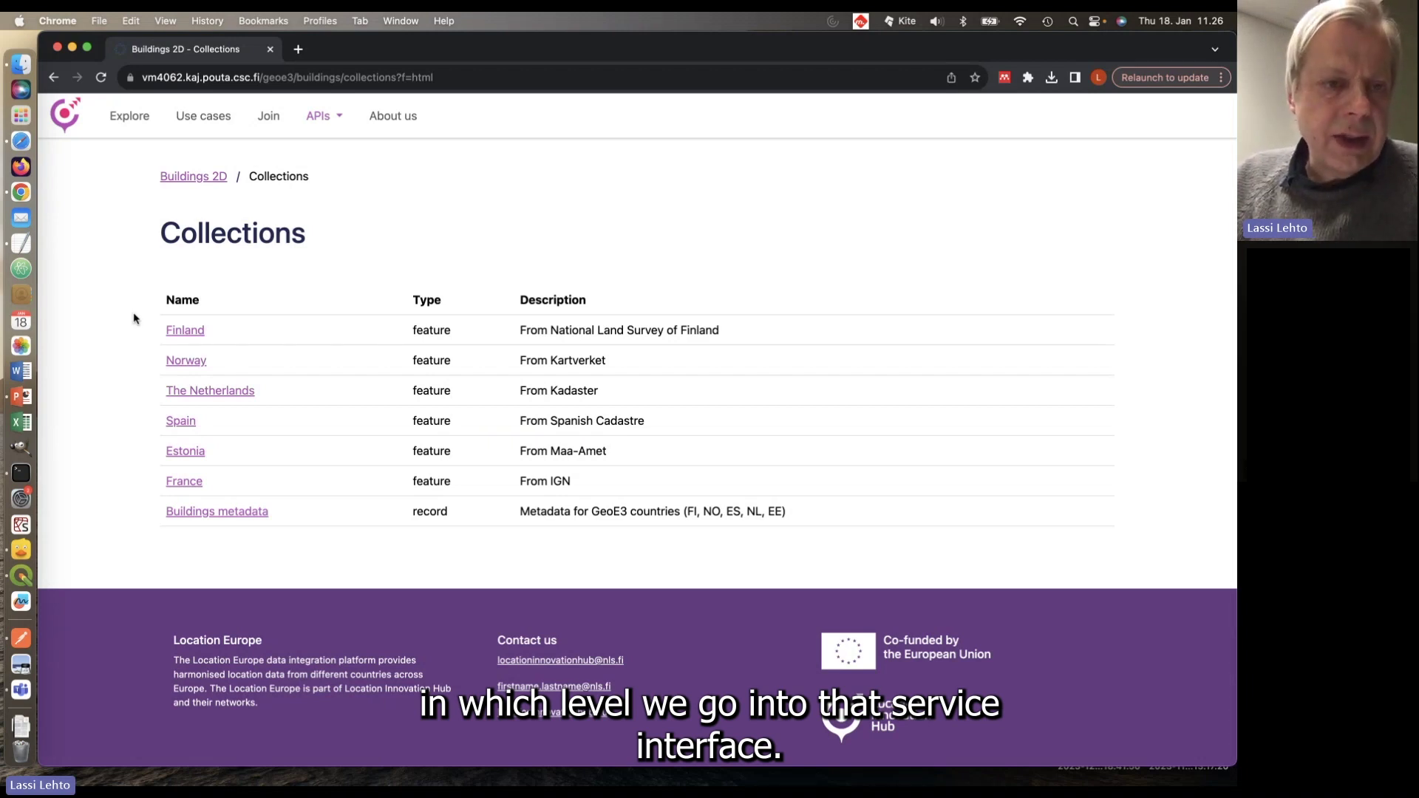
pyautogui.click(179, 329)
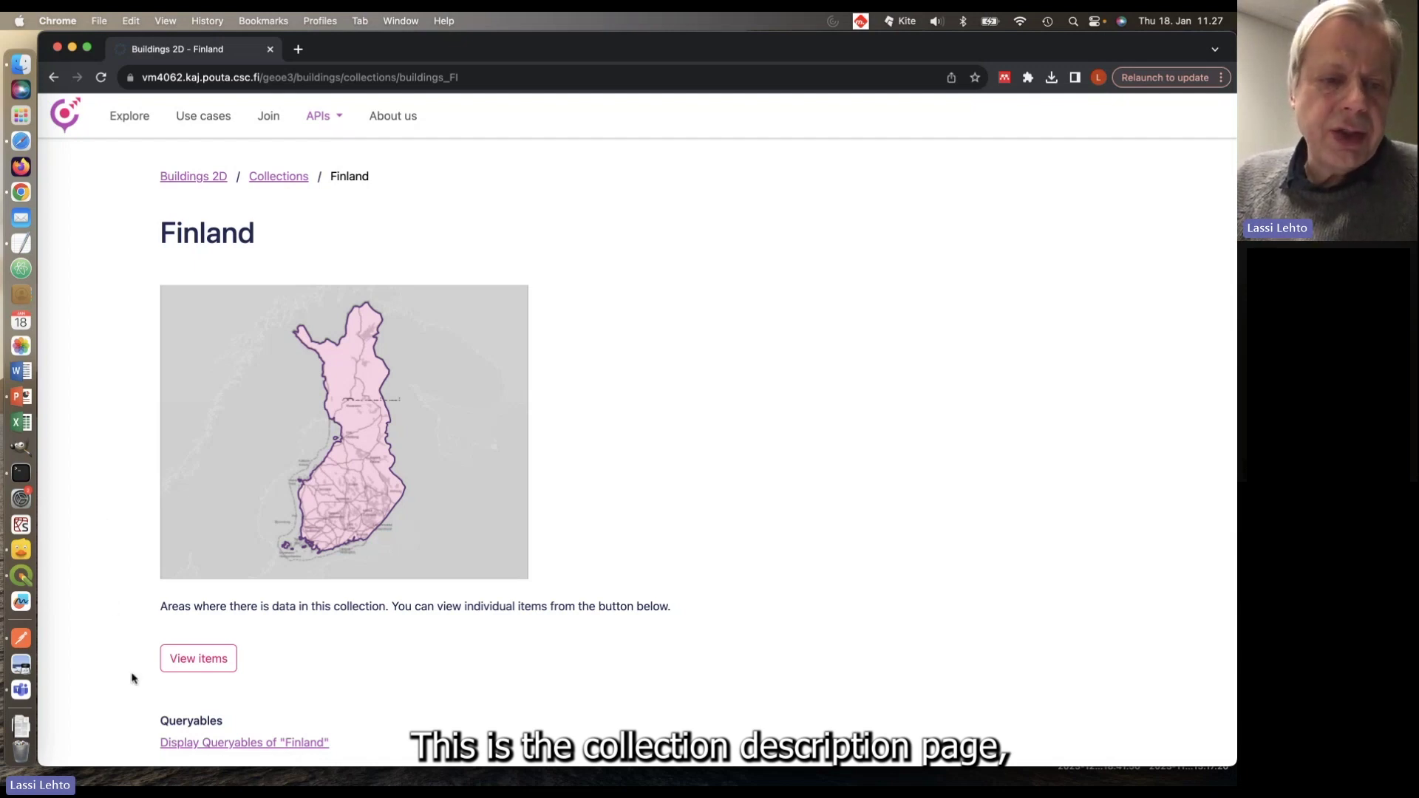
pyautogui.click(197, 666)
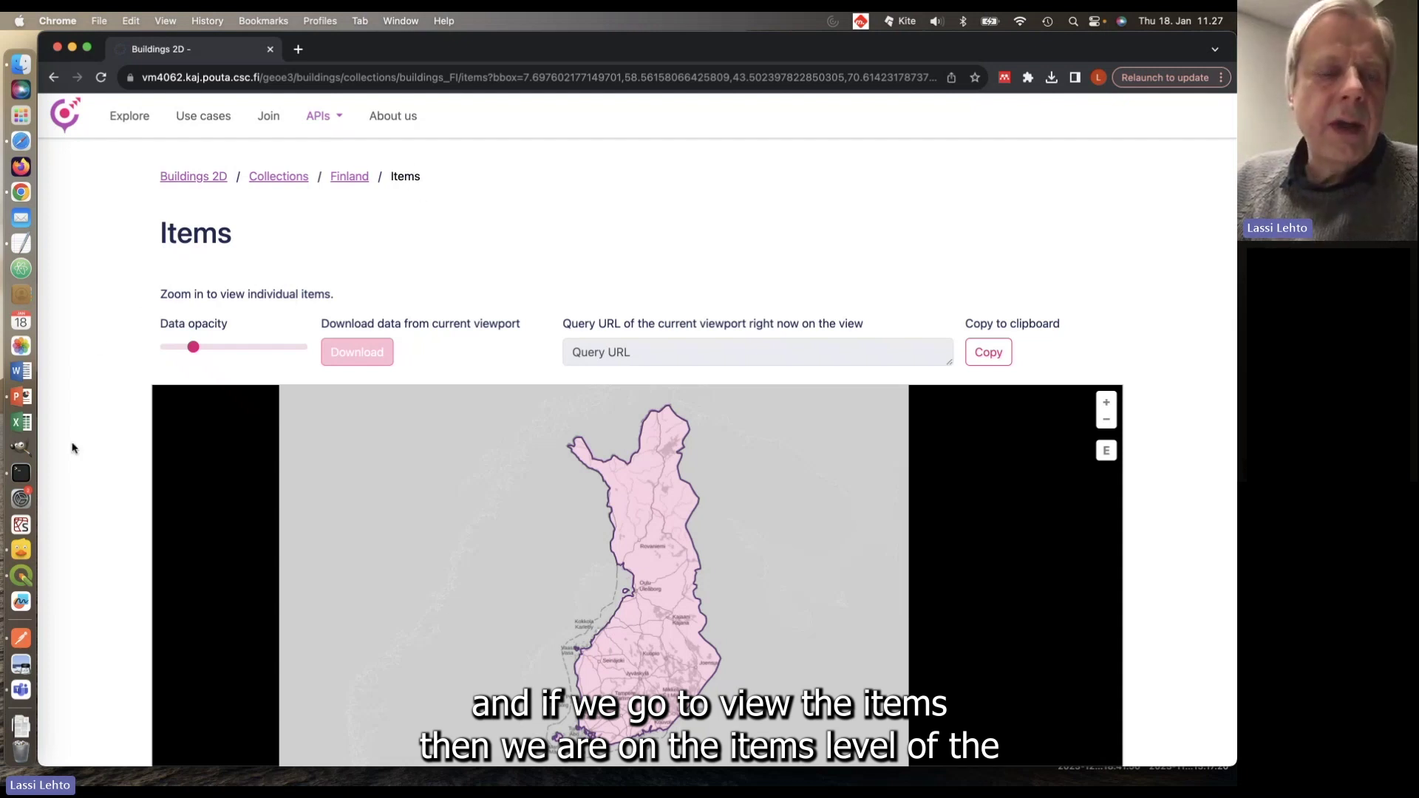
# Step: Zoom the Finland map toward Vantaa until house footprints load, and show building 11's item ID
pyautogui.scroll(-2, 73, 448)
pyautogui.scroll(2, 73, 448)
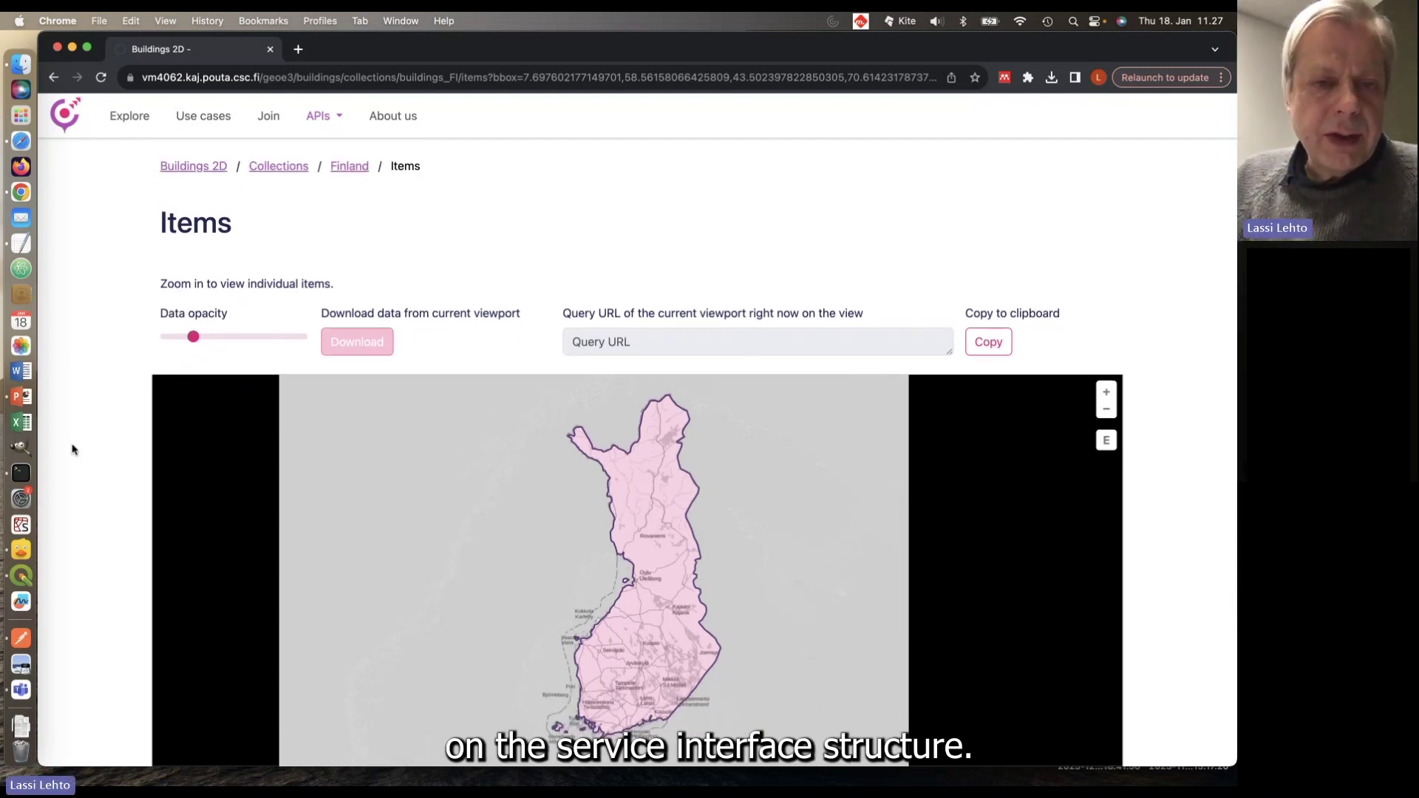
pyautogui.scroll(-5, 73, 447)
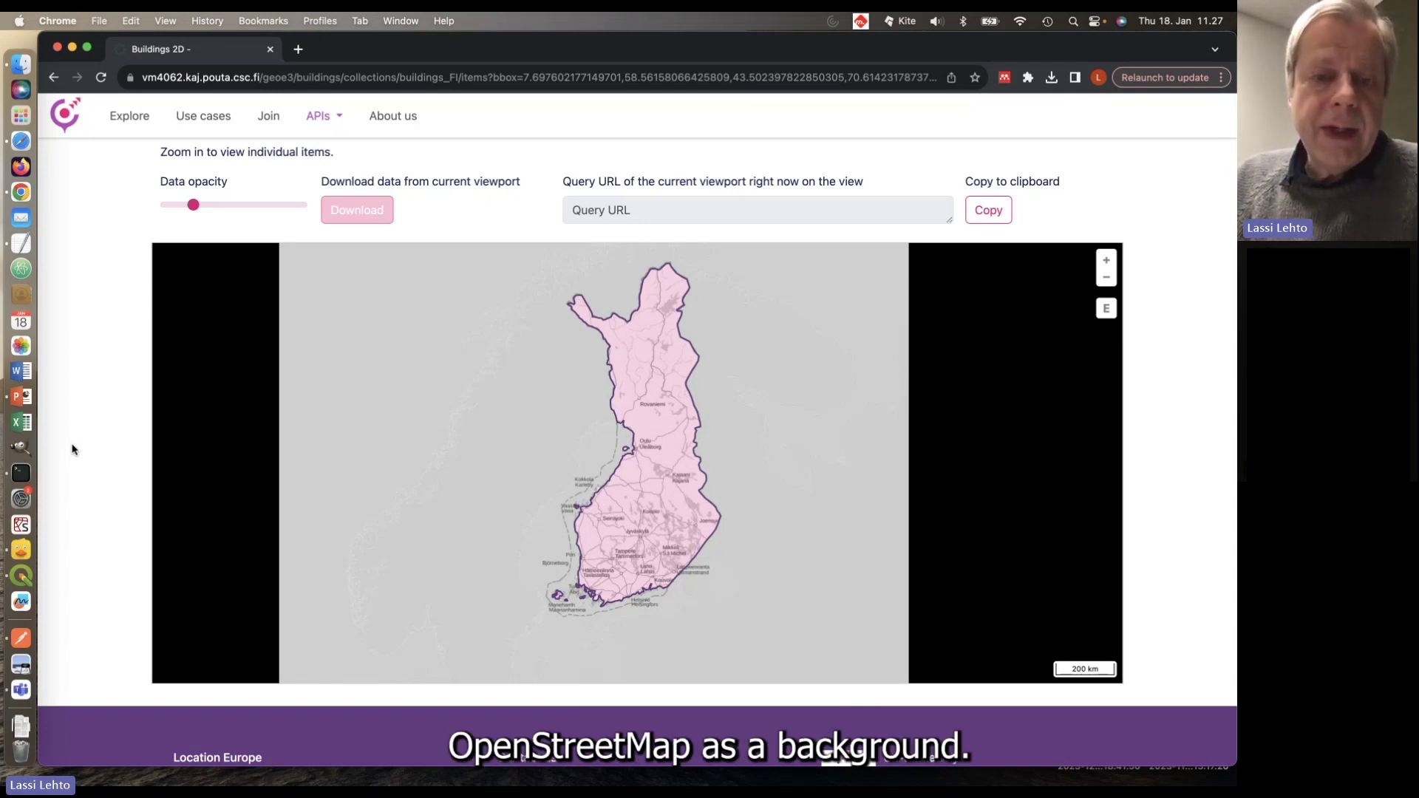
pyautogui.scroll(-1, 94, 467)
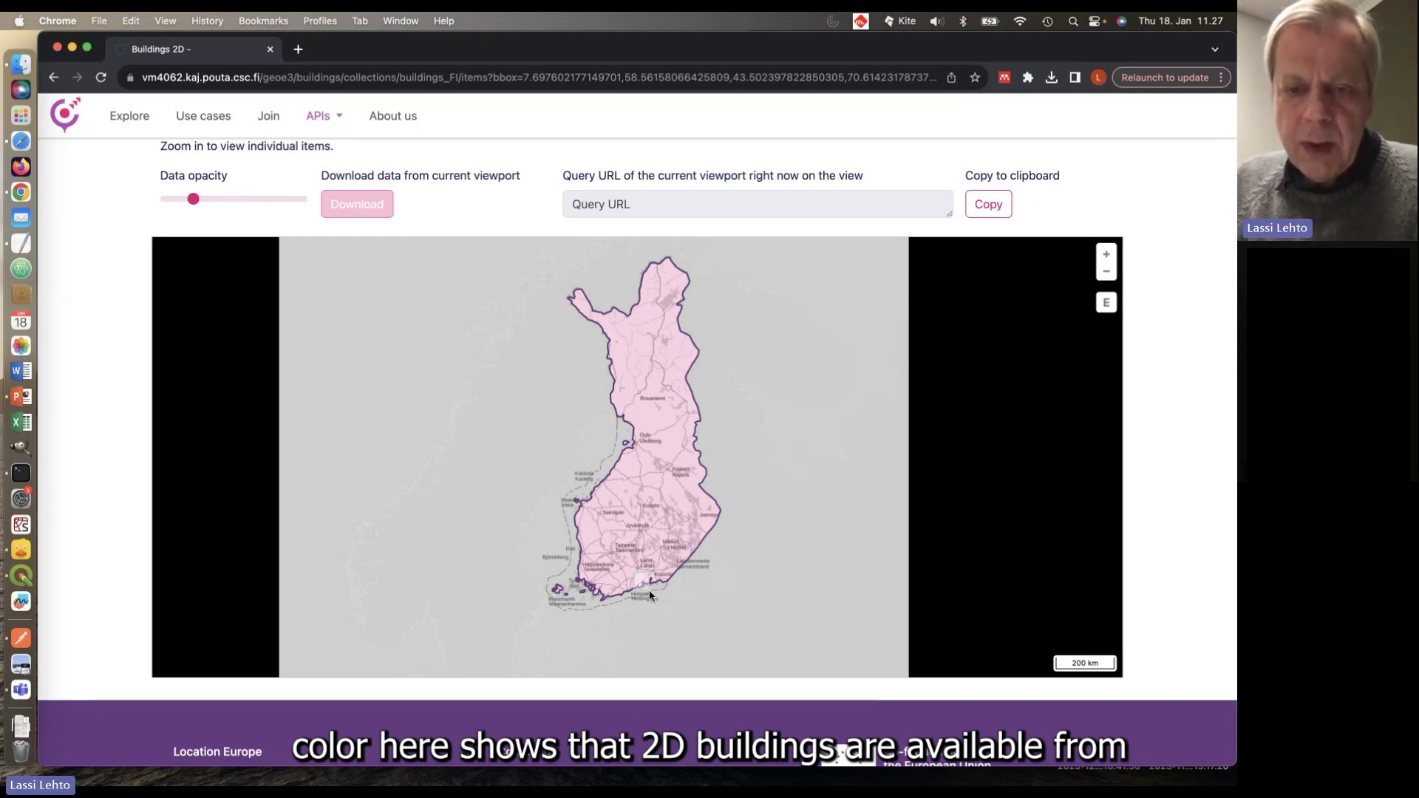
pyautogui.scroll(5, 649, 591)
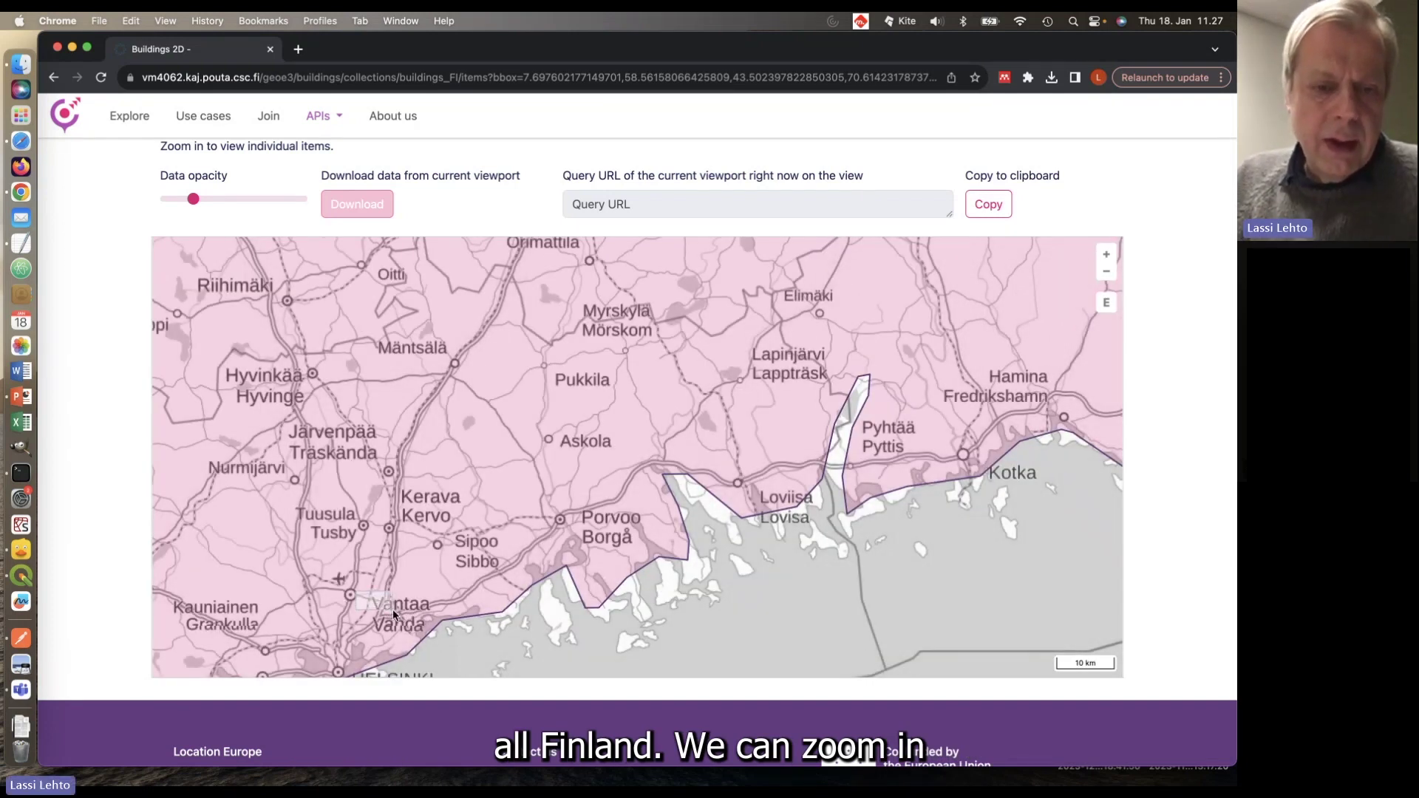
pyautogui.scroll(2, 388, 612)
pyautogui.scroll(3, 399, 619)
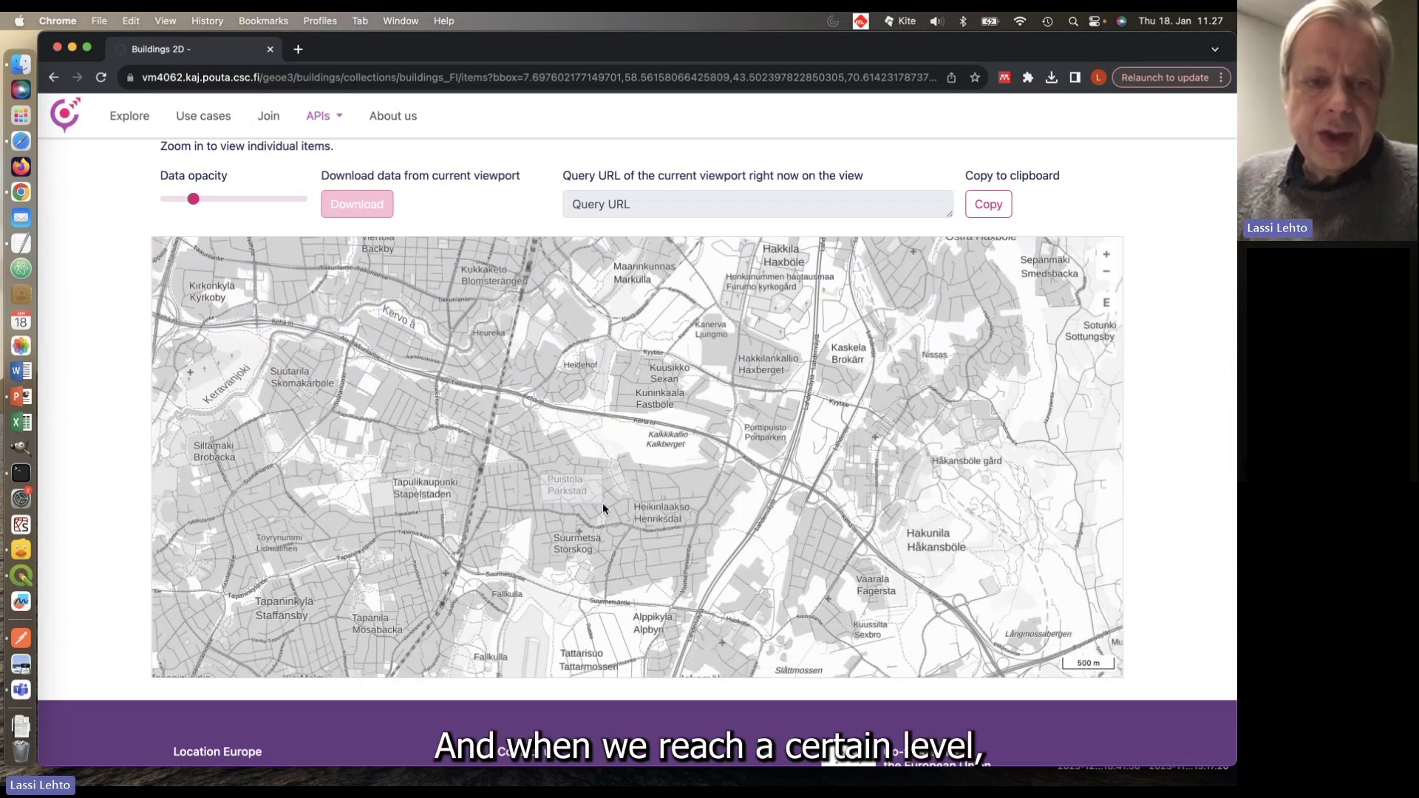
pyautogui.scroll(3, 601, 507)
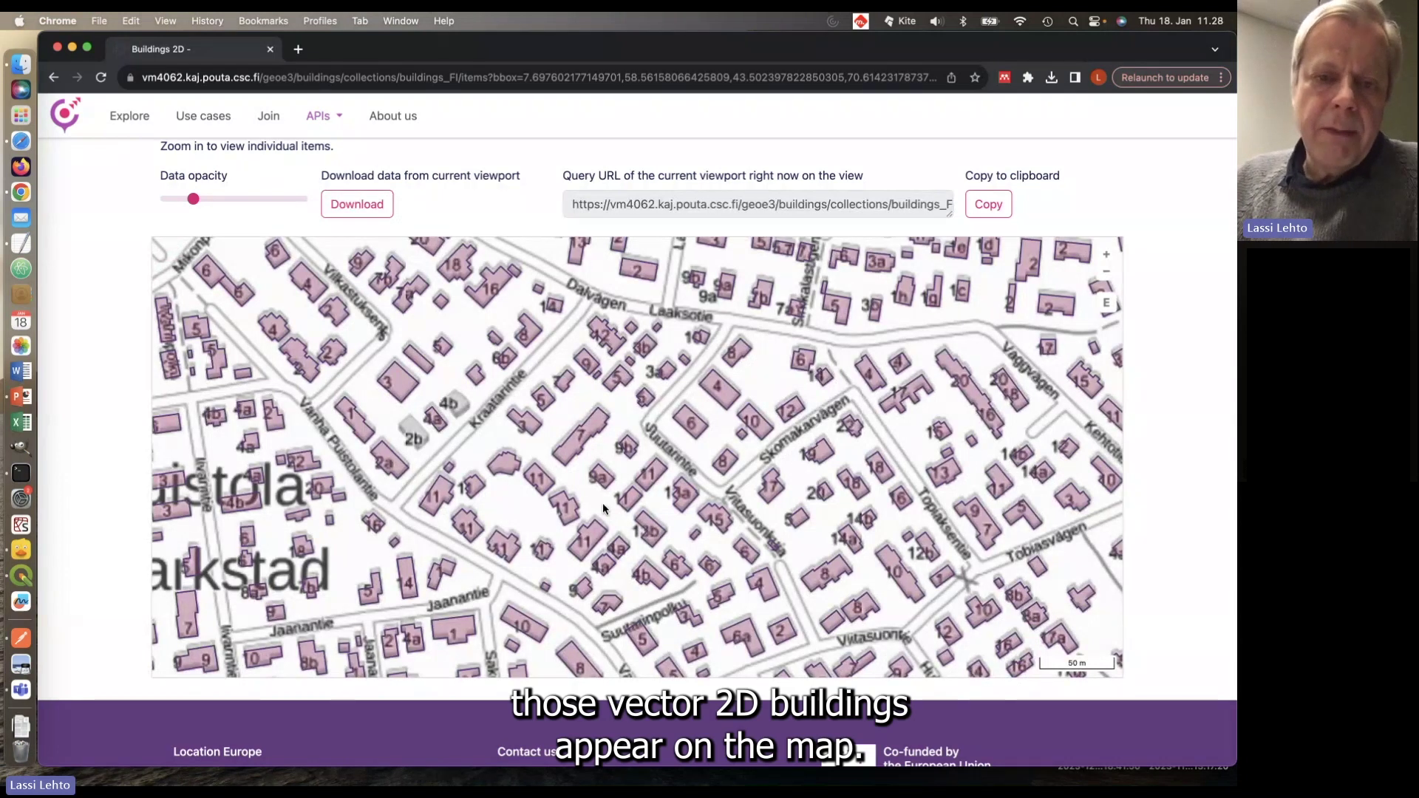
pyautogui.scroll(3, 477, 493)
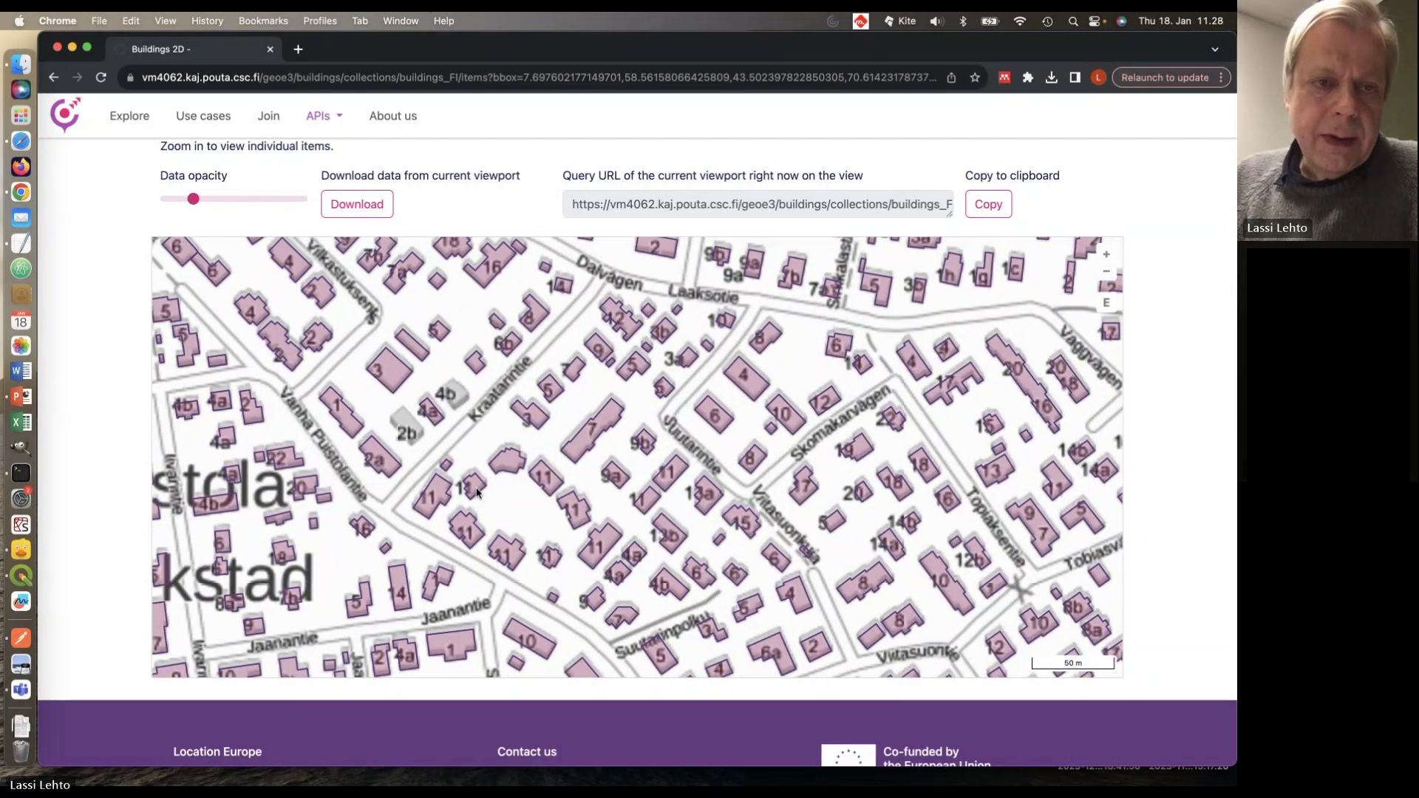
pyautogui.scroll(3, 476, 493)
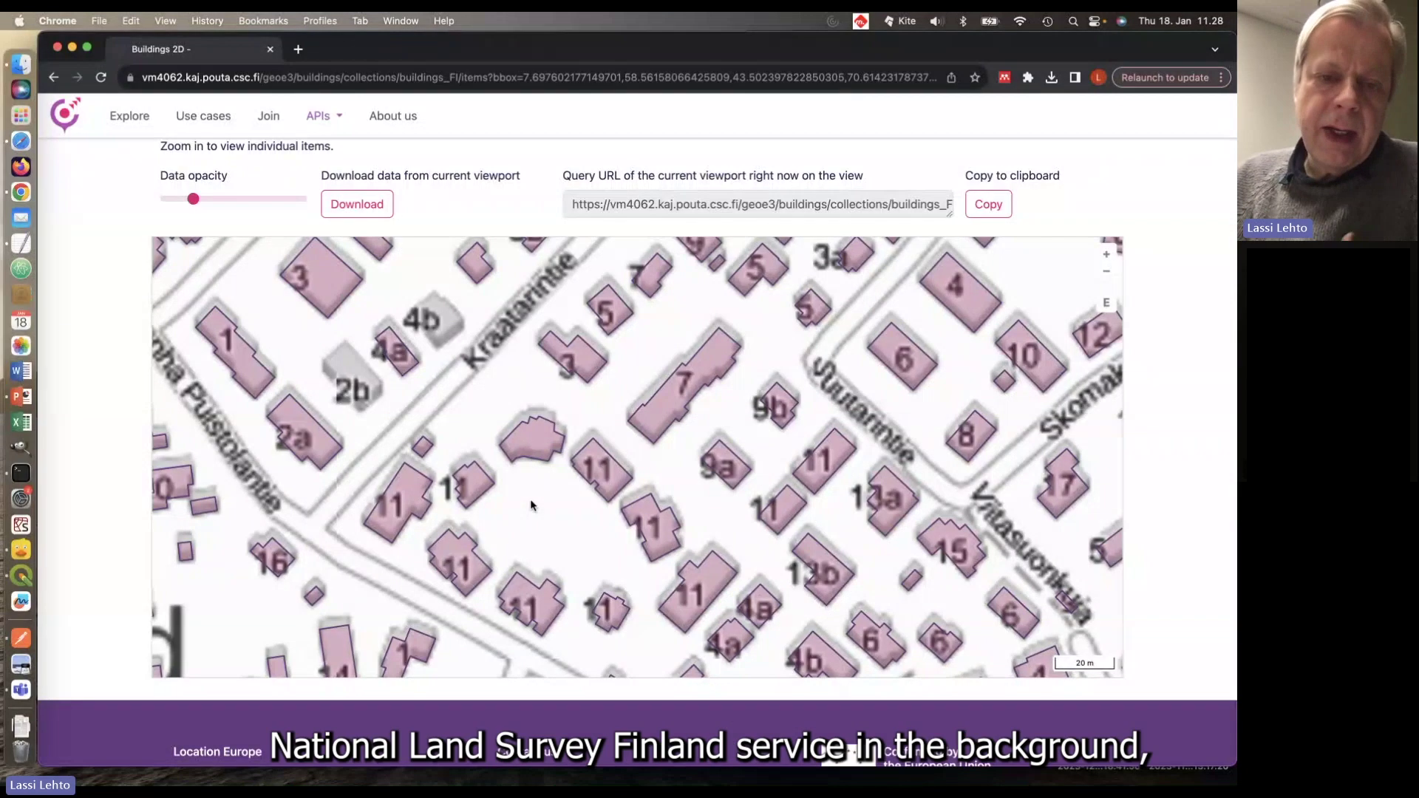
pyautogui.click(410, 498)
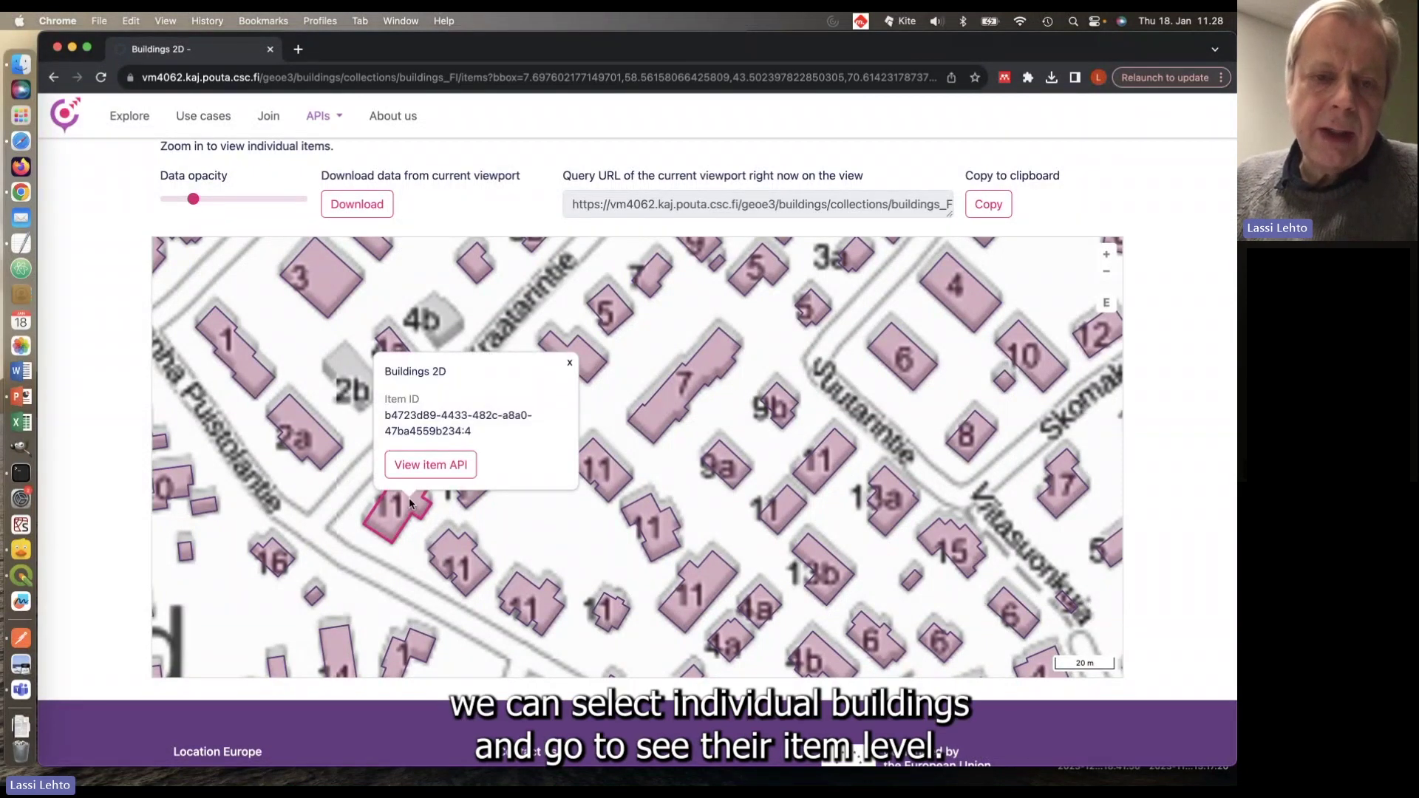
# Step: Review the building's item page attributes, such as forecast temperature -4.8, windspeed 3.9 and sunshine 1794
pyautogui.click(444, 473)
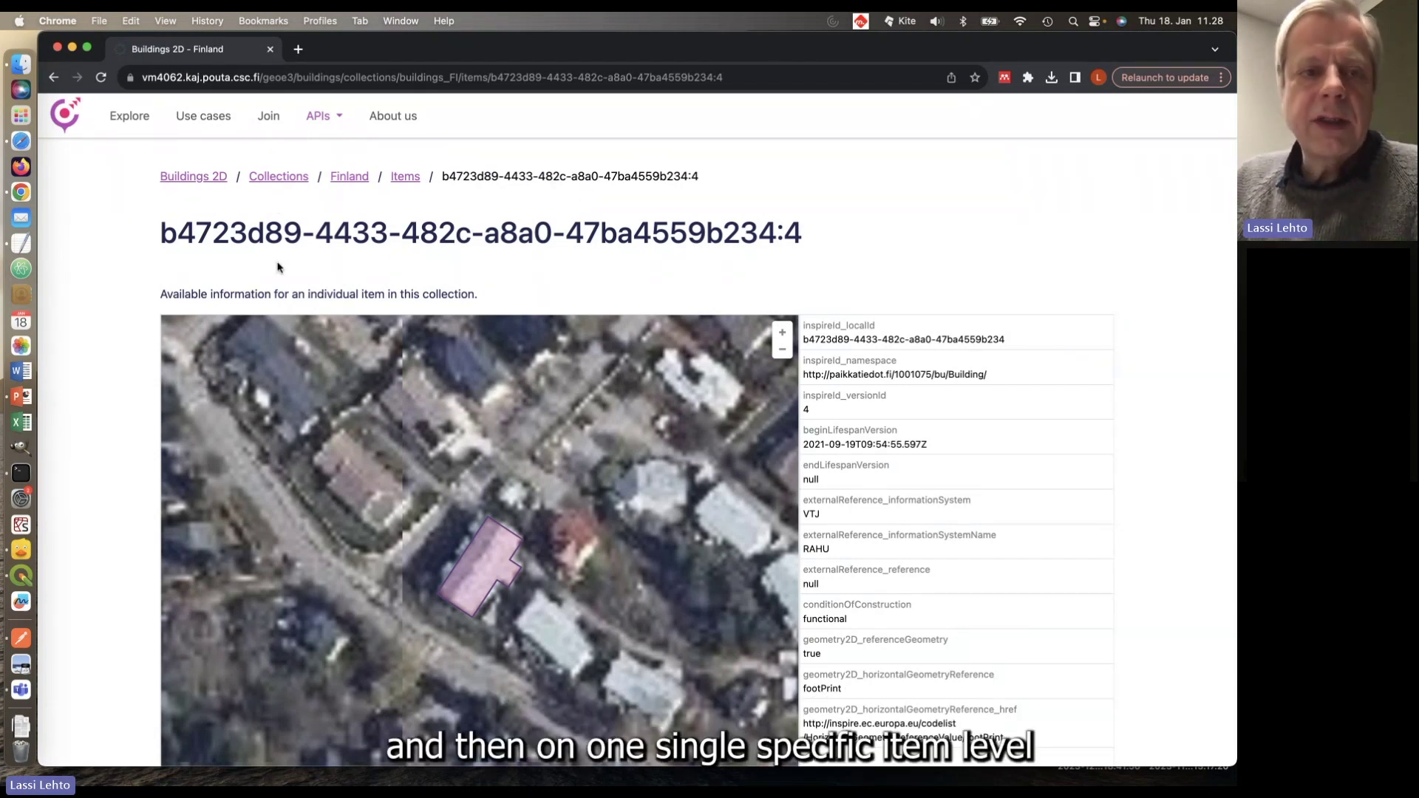
pyautogui.scroll(-2, 135, 373)
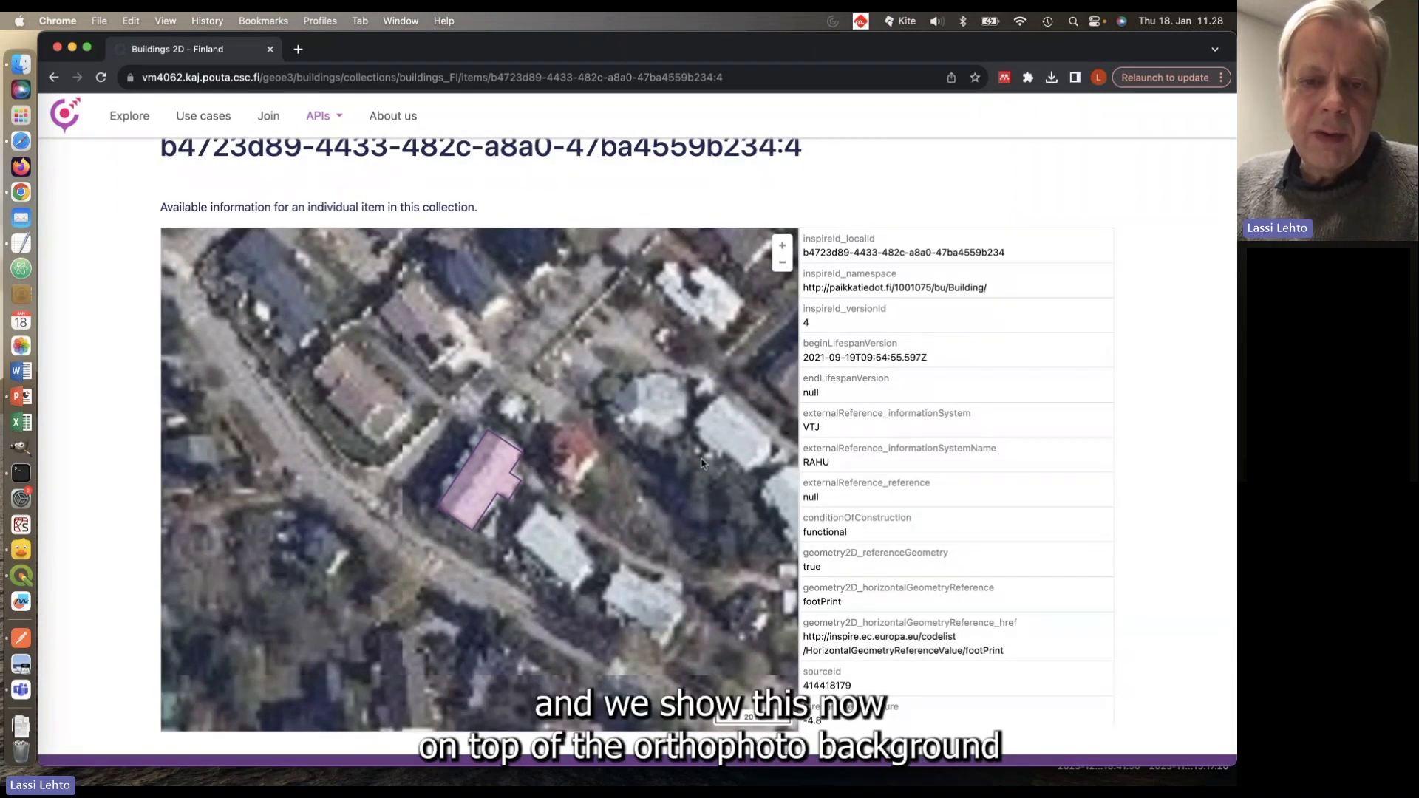
pyautogui.scroll(-4, 701, 463)
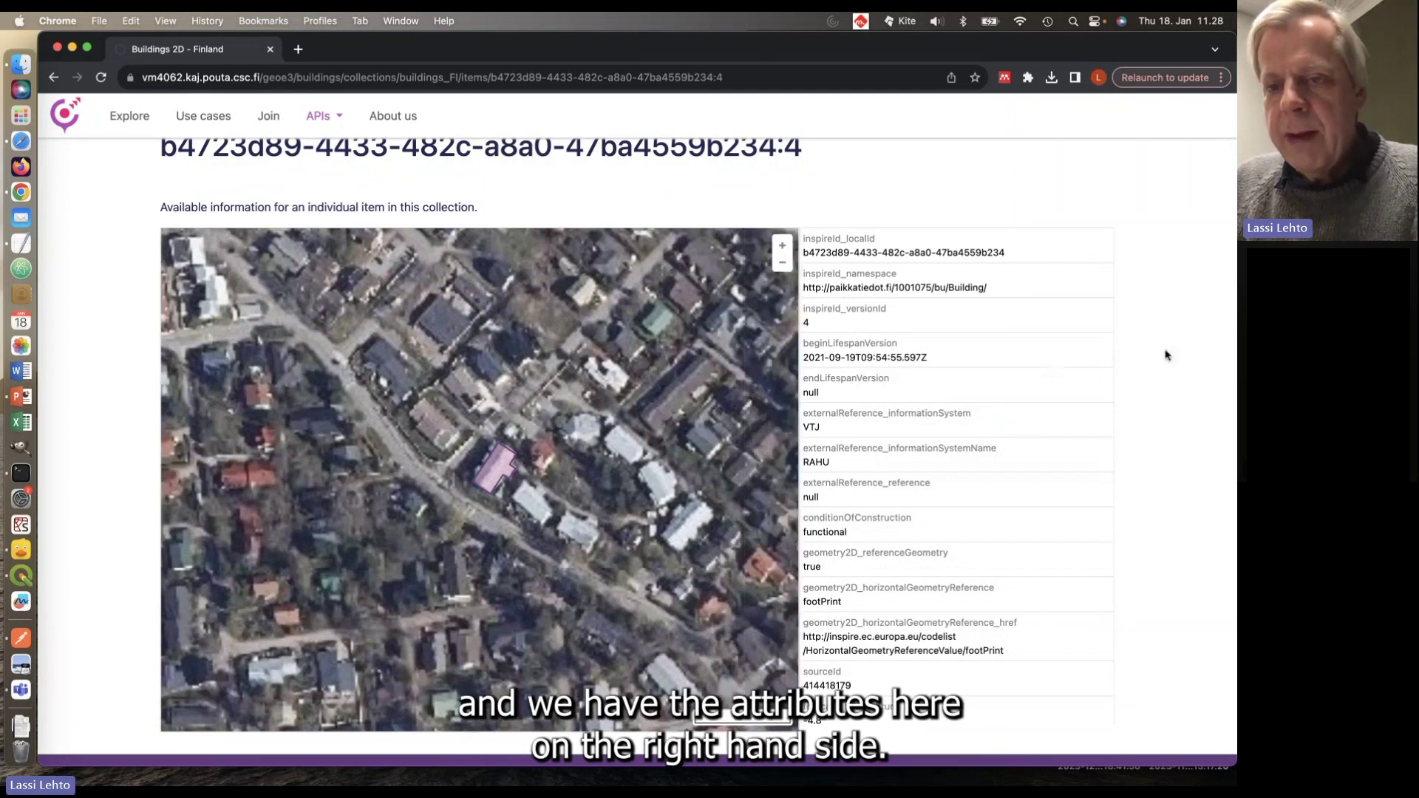
pyautogui.scroll(-1, 1166, 355)
pyautogui.scroll(-1, 1017, 454)
pyautogui.scroll(-3, 1017, 456)
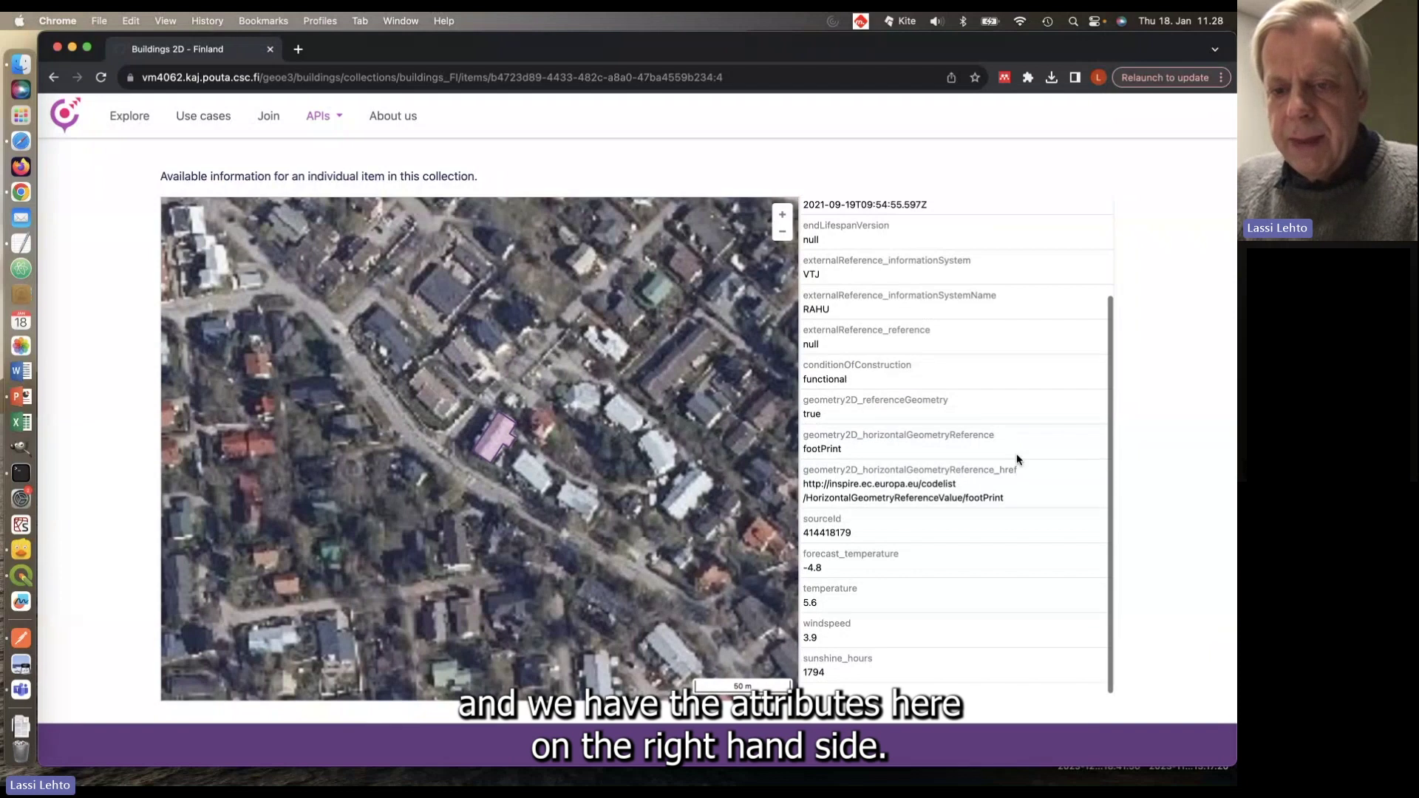
pyautogui.scroll(-3, 1017, 454)
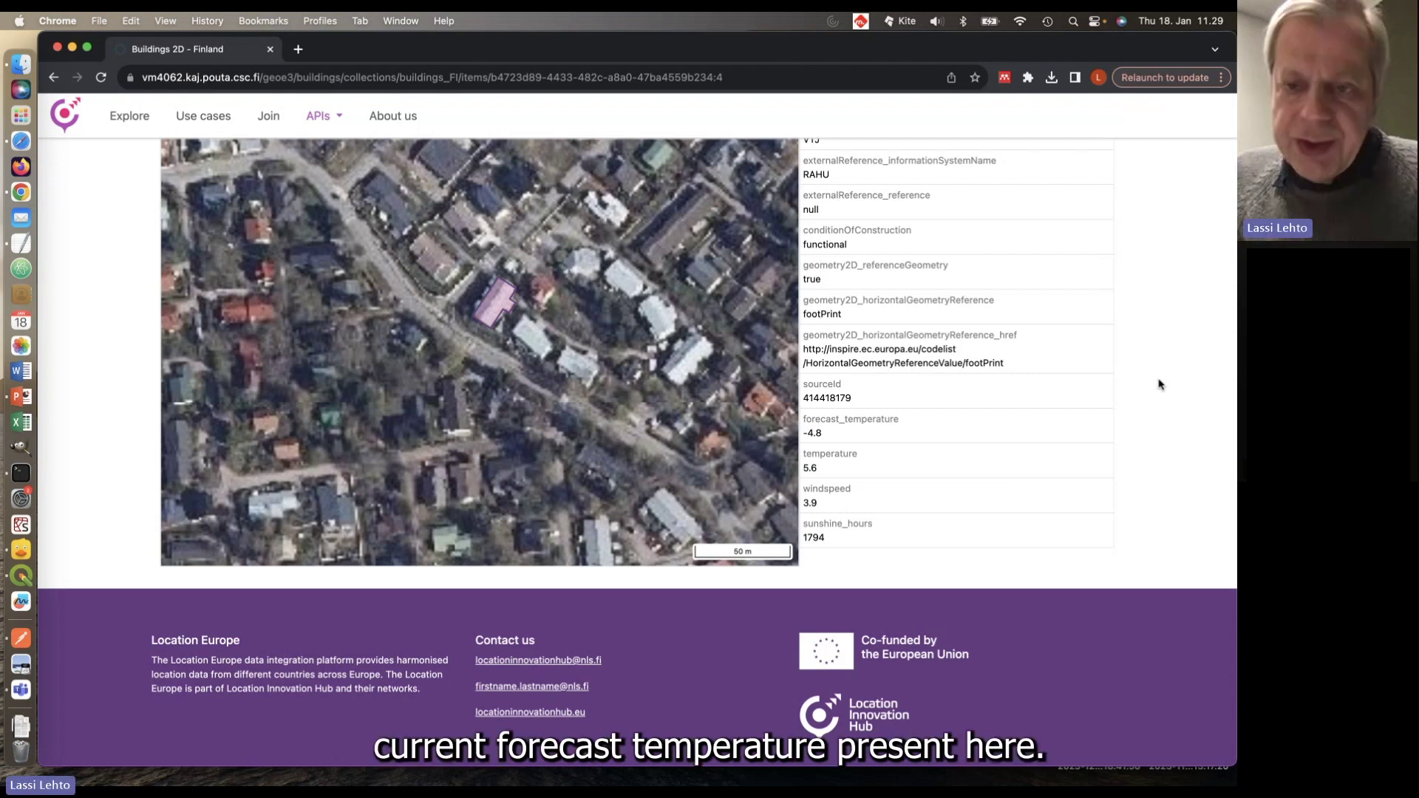
pyautogui.scroll(2, 1158, 357)
pyautogui.scroll(5, 1158, 358)
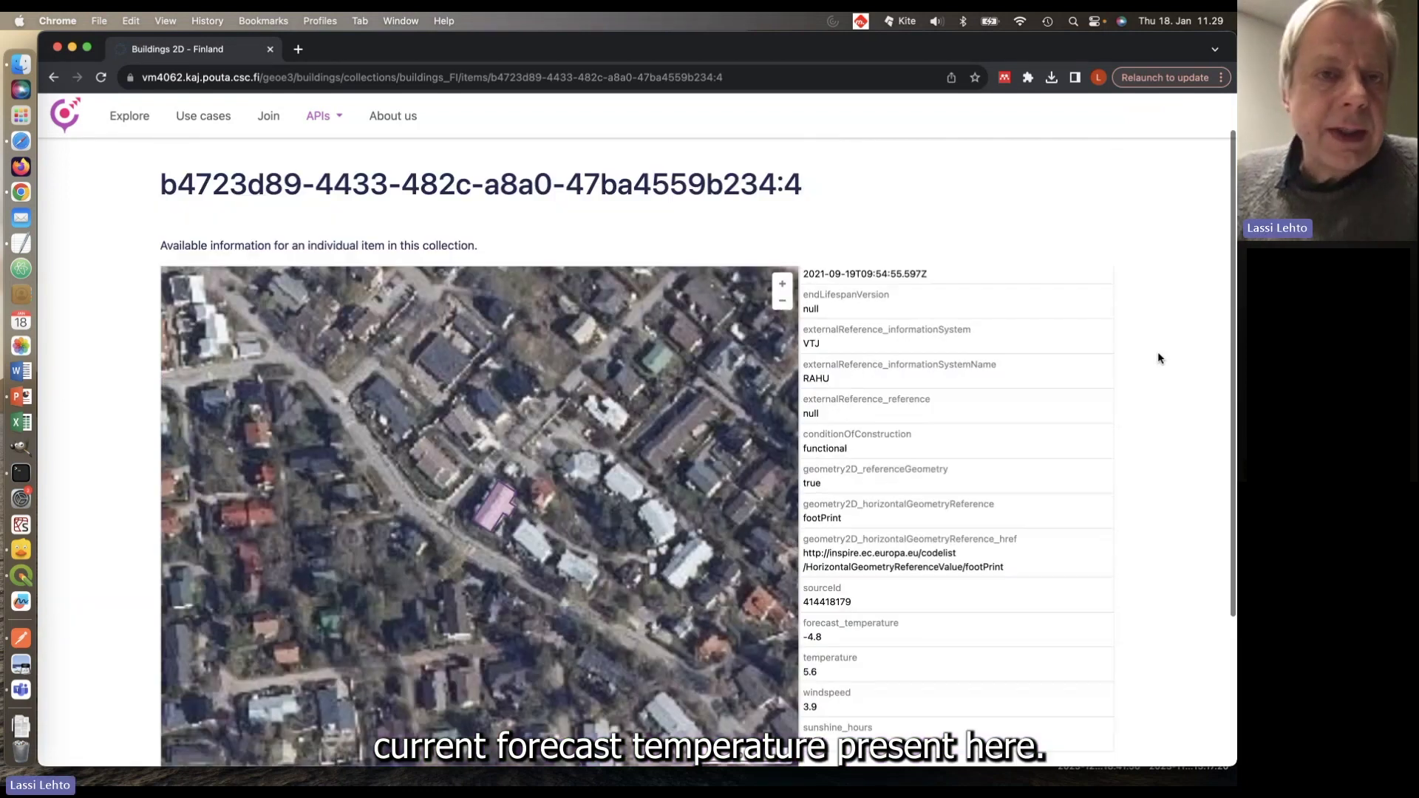
pyautogui.click(329, 120)
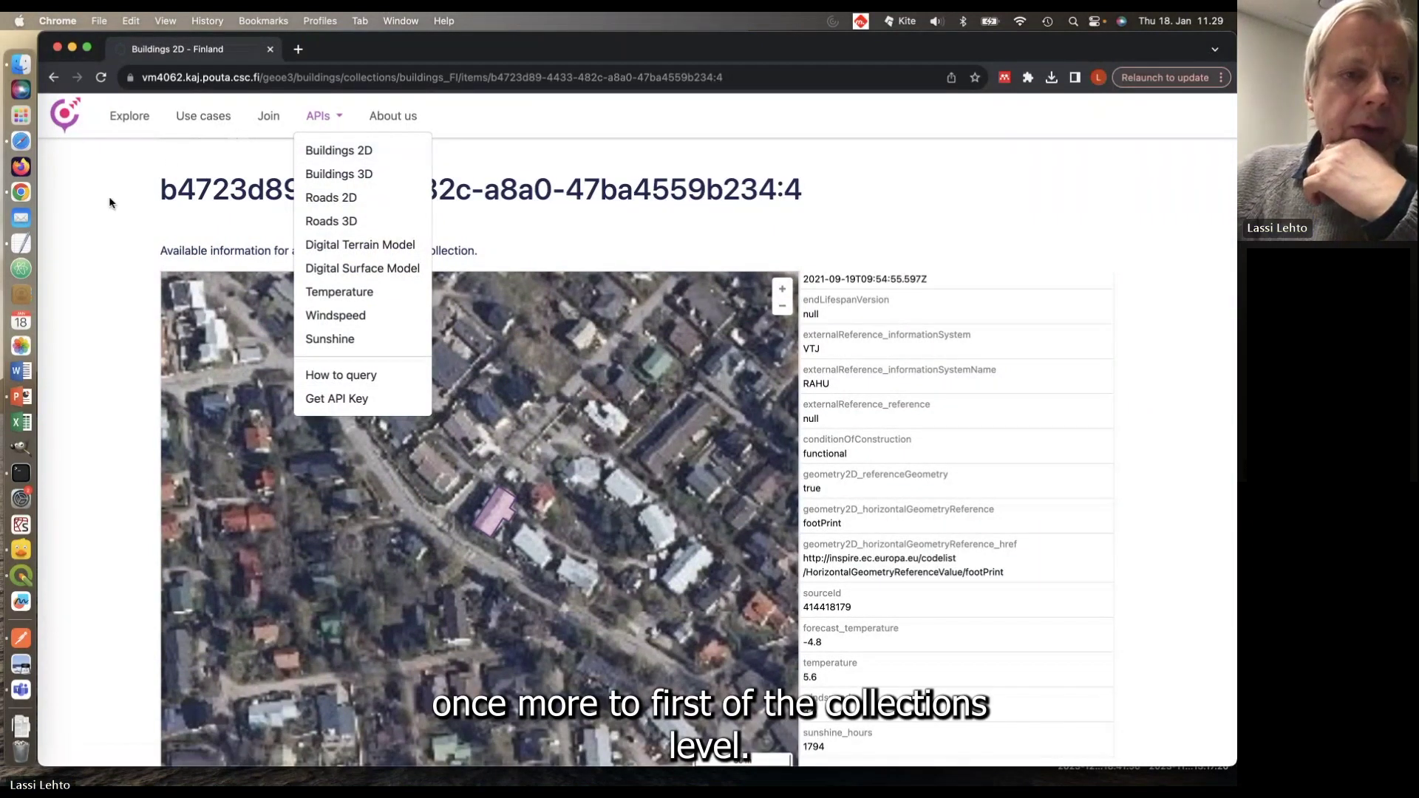
pyautogui.scroll(1, 114, 213)
# Step: Open The Netherlands Buildings 2D collection and view its items on a map
pyautogui.click(98, 286)
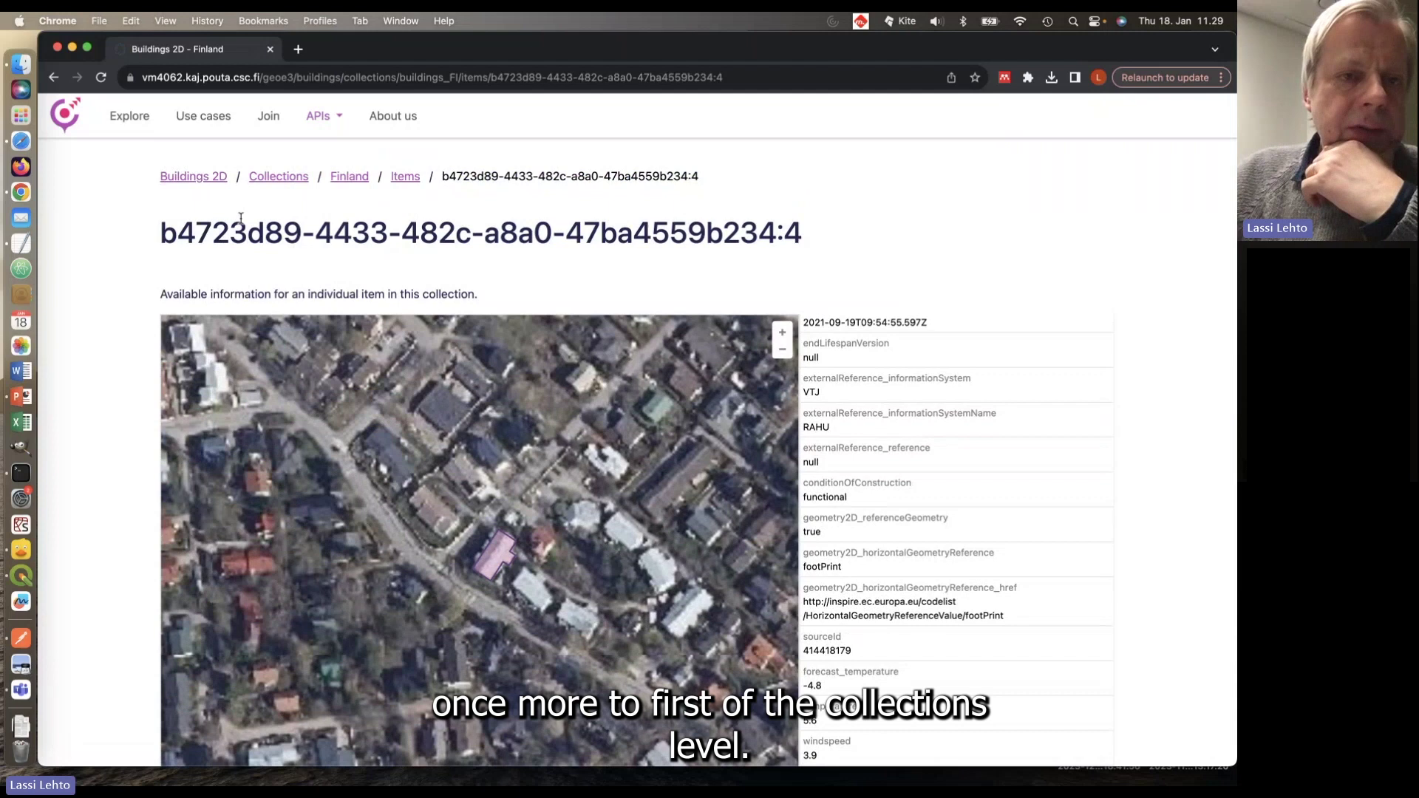
pyautogui.click(282, 178)
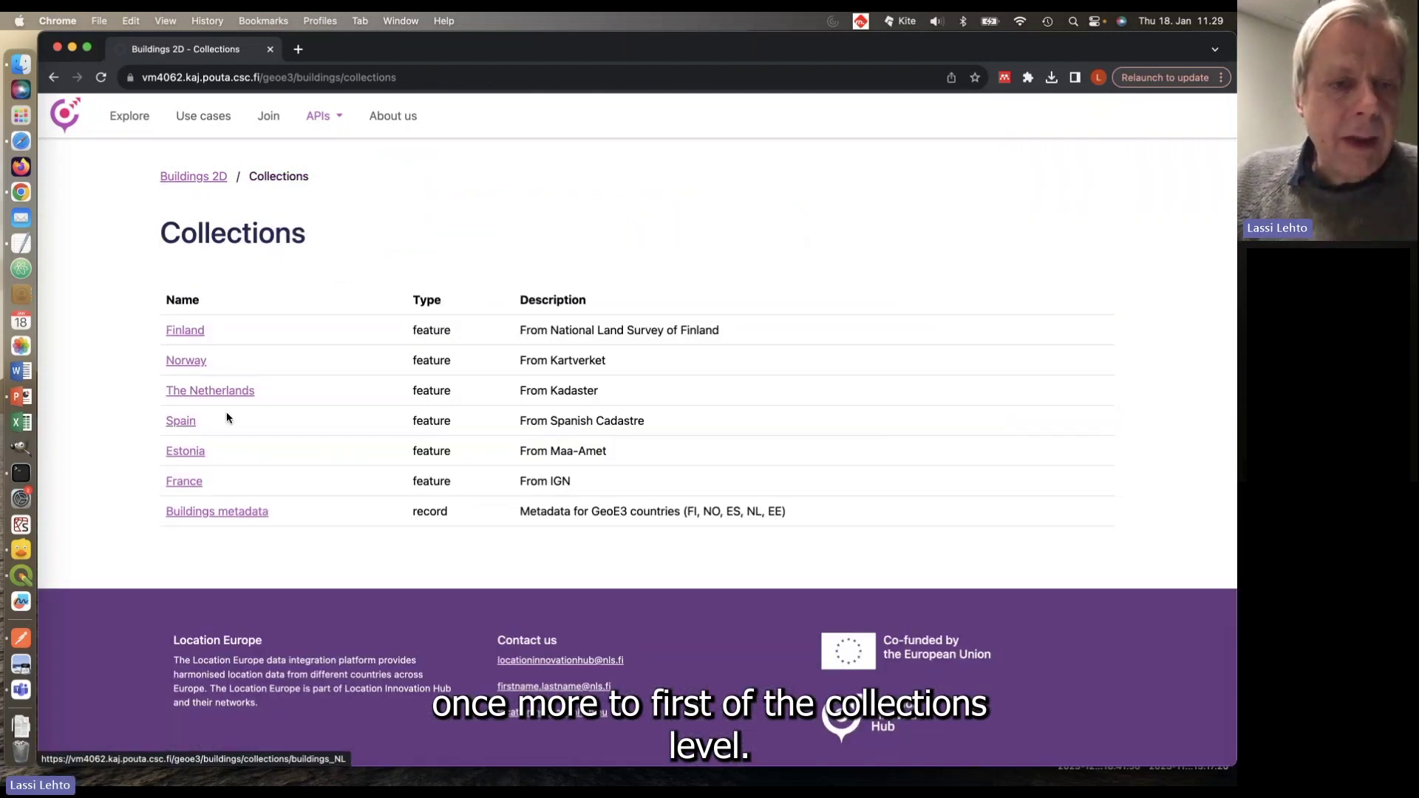
pyautogui.click(237, 391)
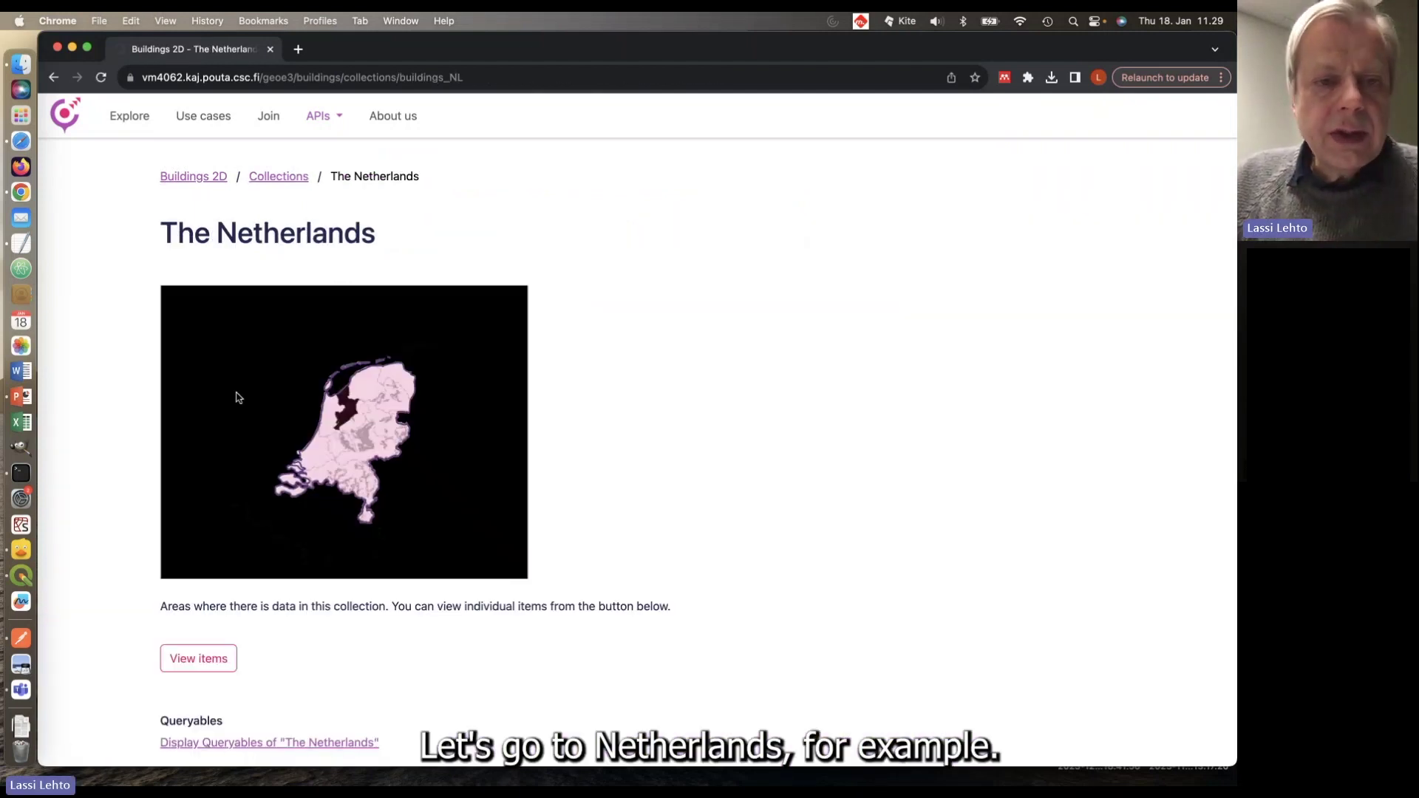
pyautogui.click(202, 660)
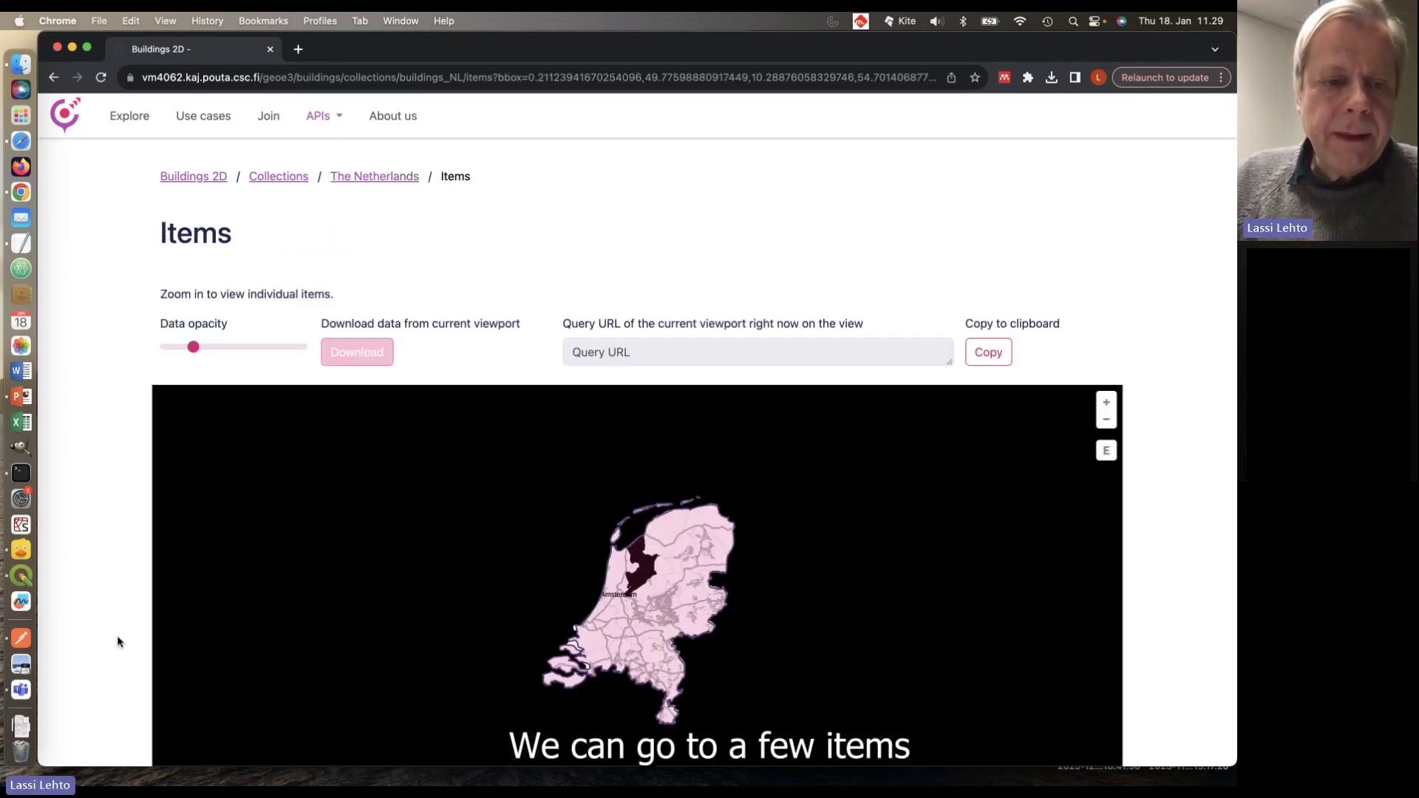
# Step: Zoom into Amsterdam and show the item ID of a building near Kinkerstraat
pyautogui.scroll(-5, 80, 662)
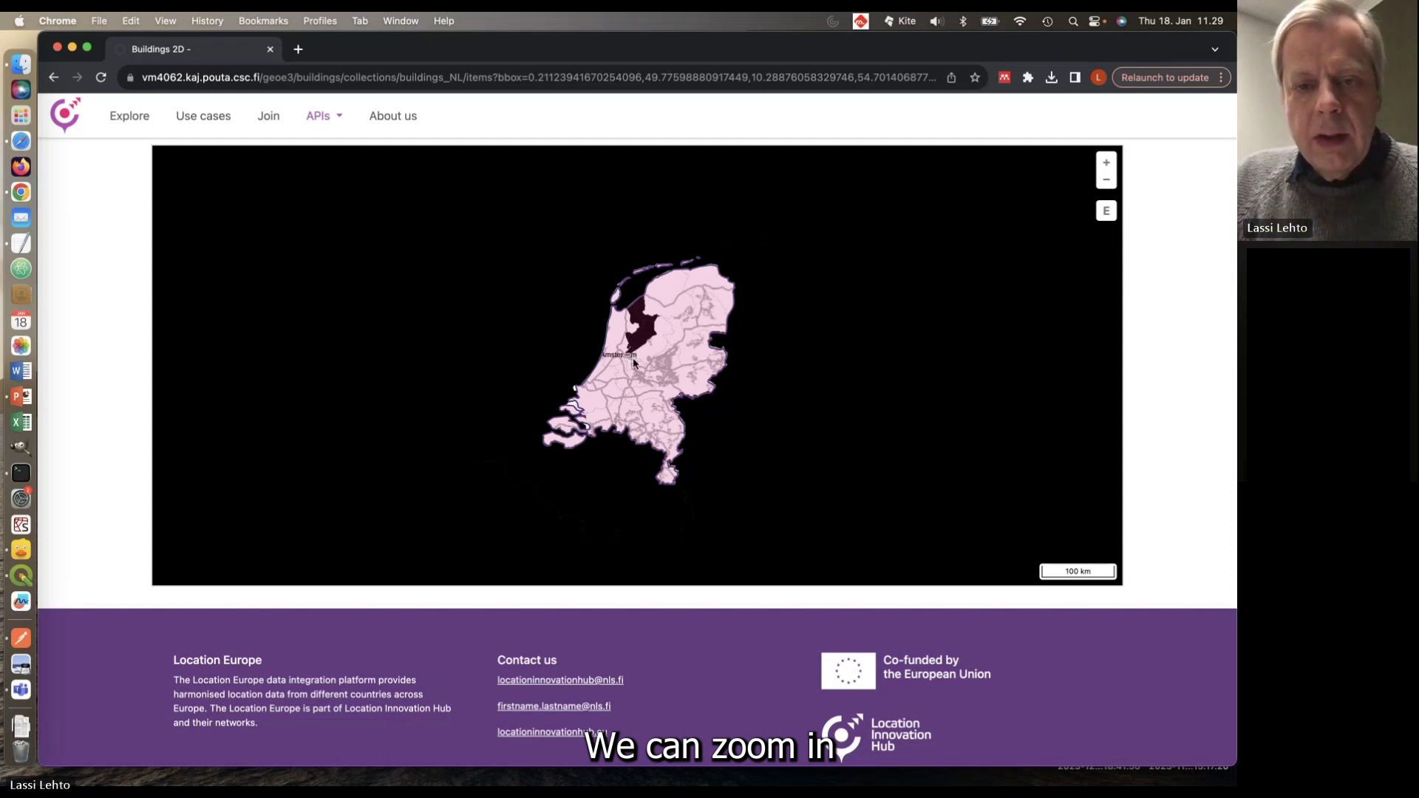
pyautogui.scroll(5, 636, 370)
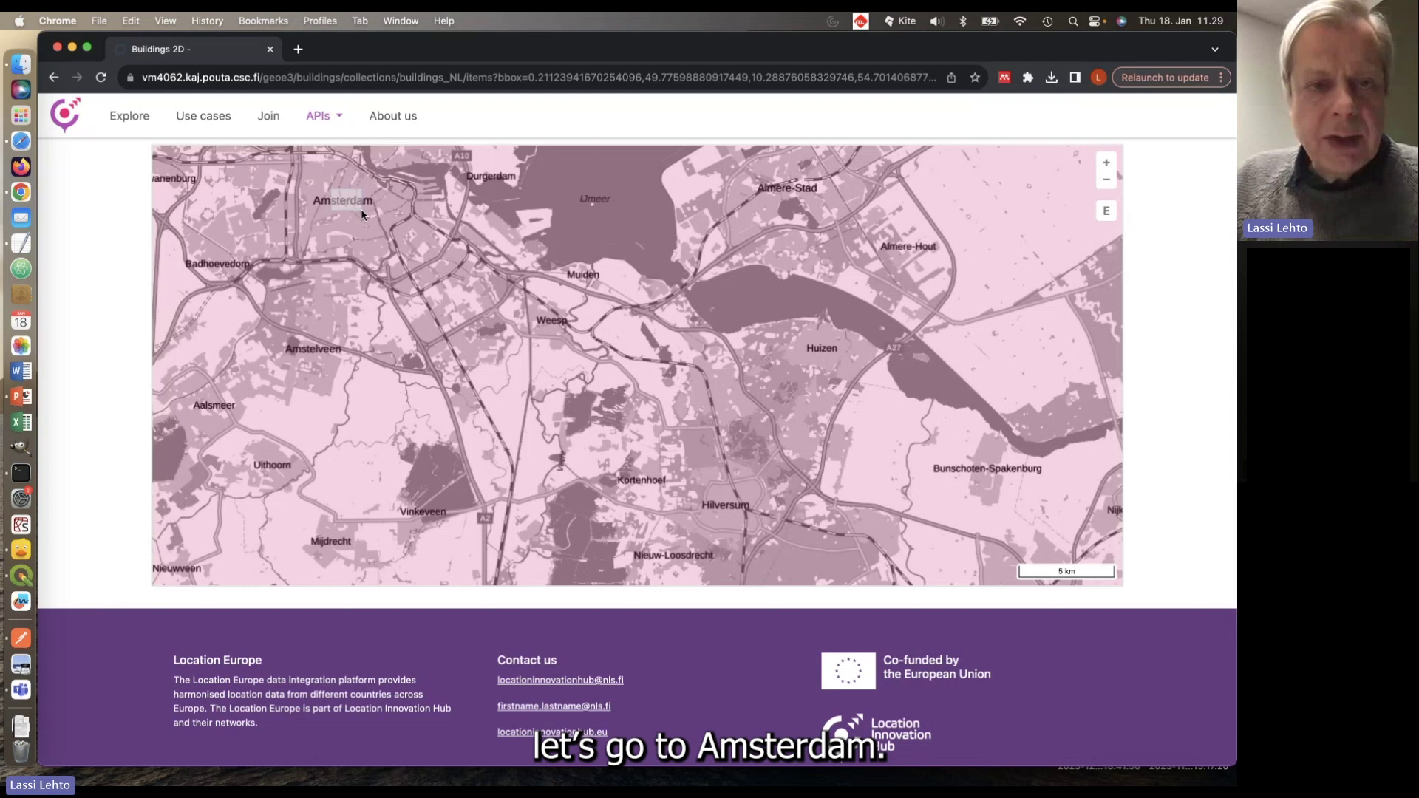
pyautogui.scroll(5, 362, 208)
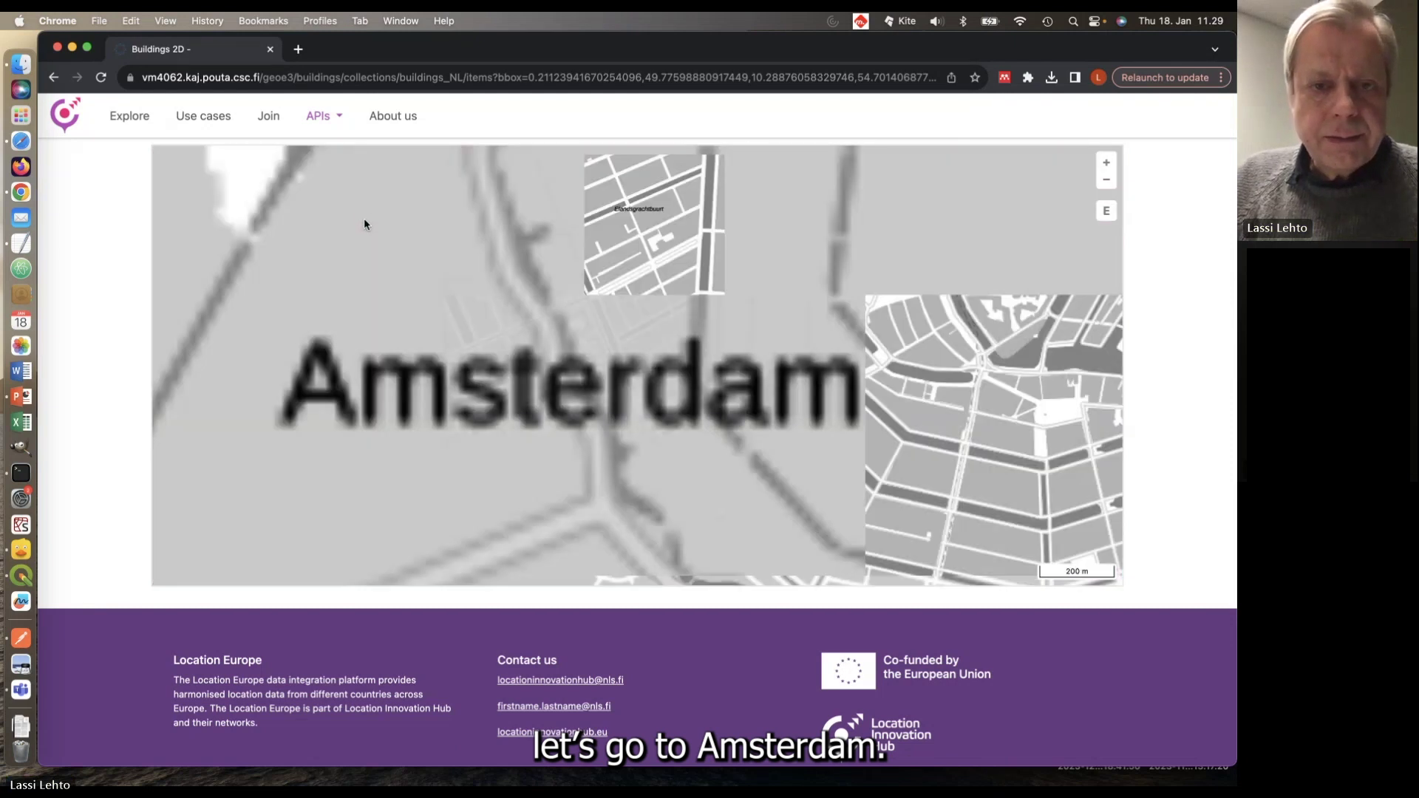
pyautogui.moveTo(434, 286); pyautogui.dragTo(513, 359)
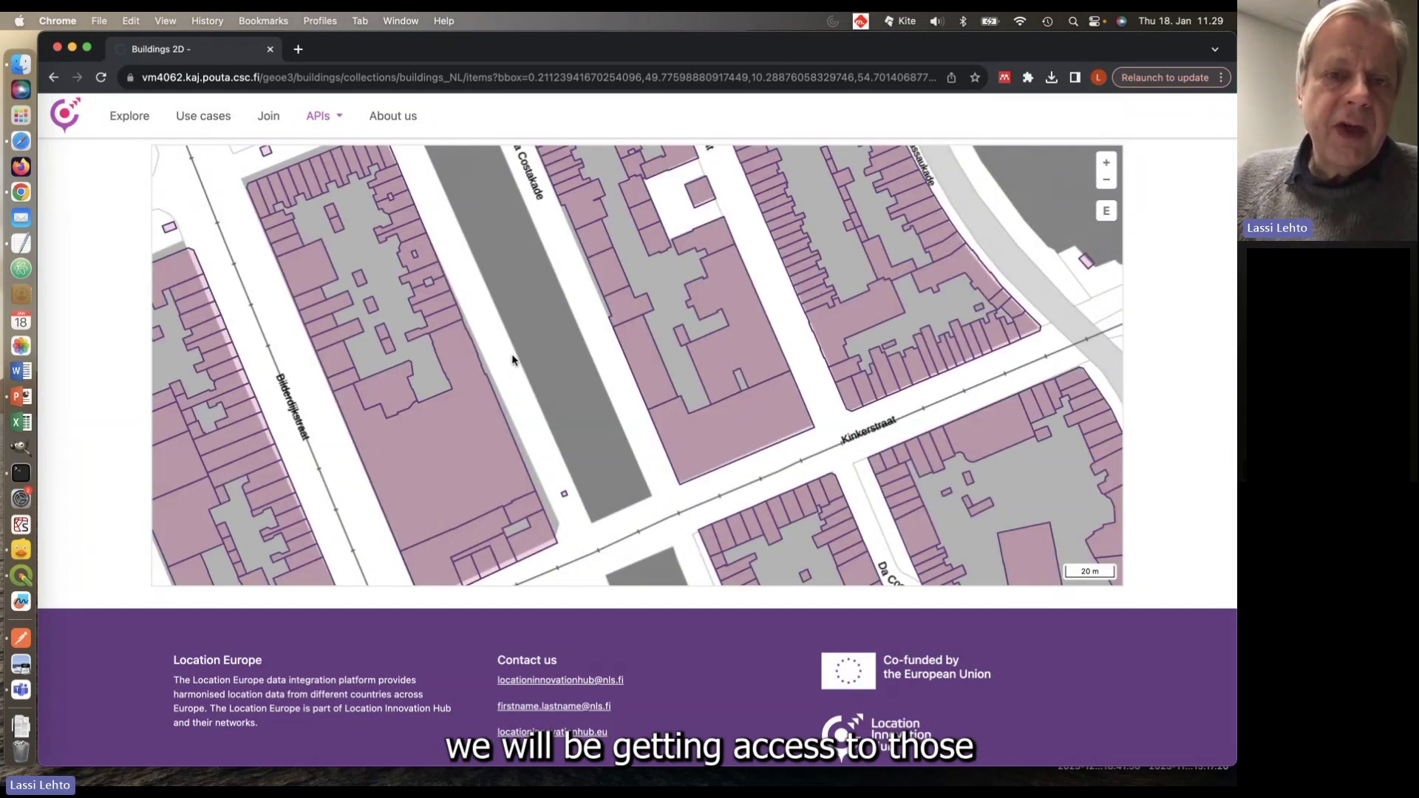
pyautogui.click(428, 475)
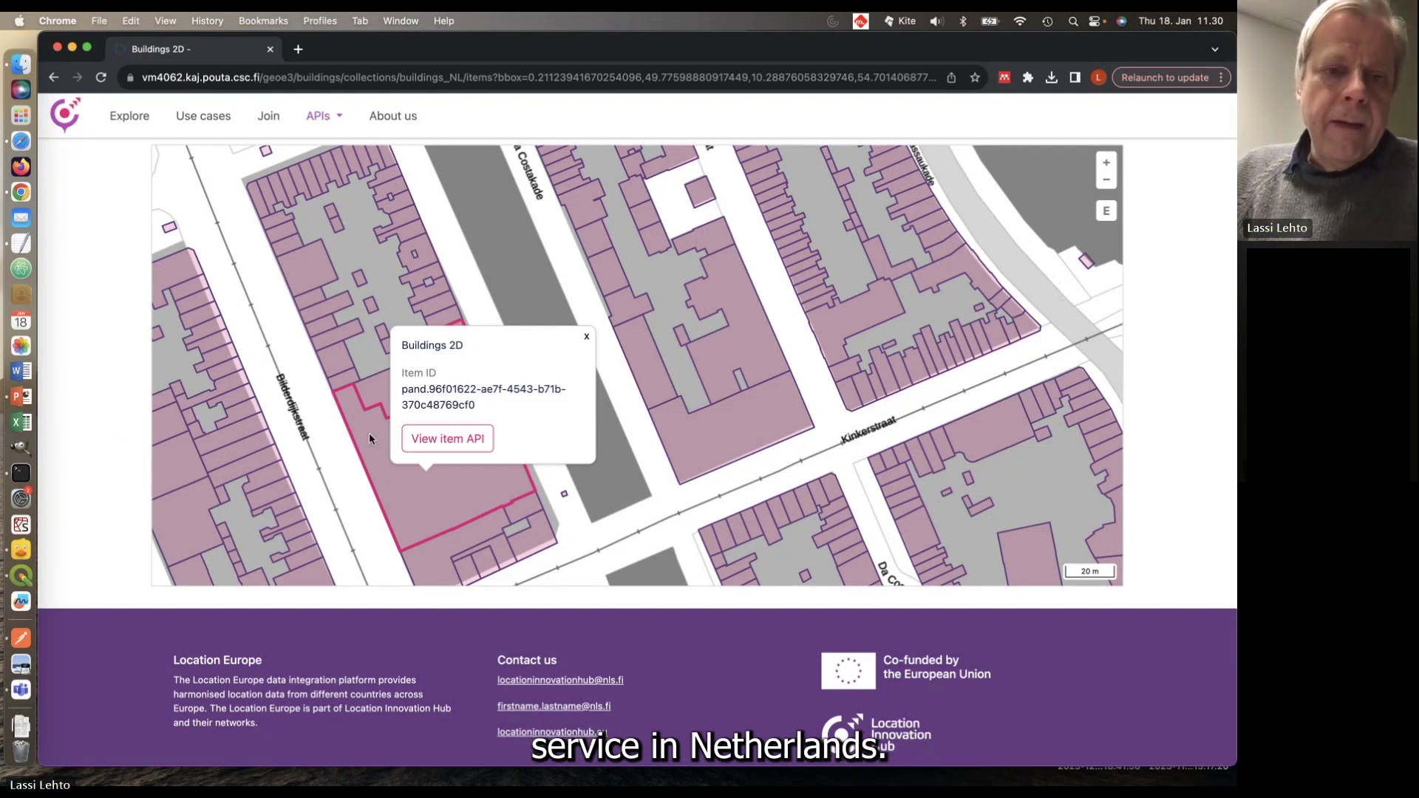
# Step: Look over the Amsterdam building's item page, then open the Estonia Buildings 2D collection
pyautogui.click(426, 443)
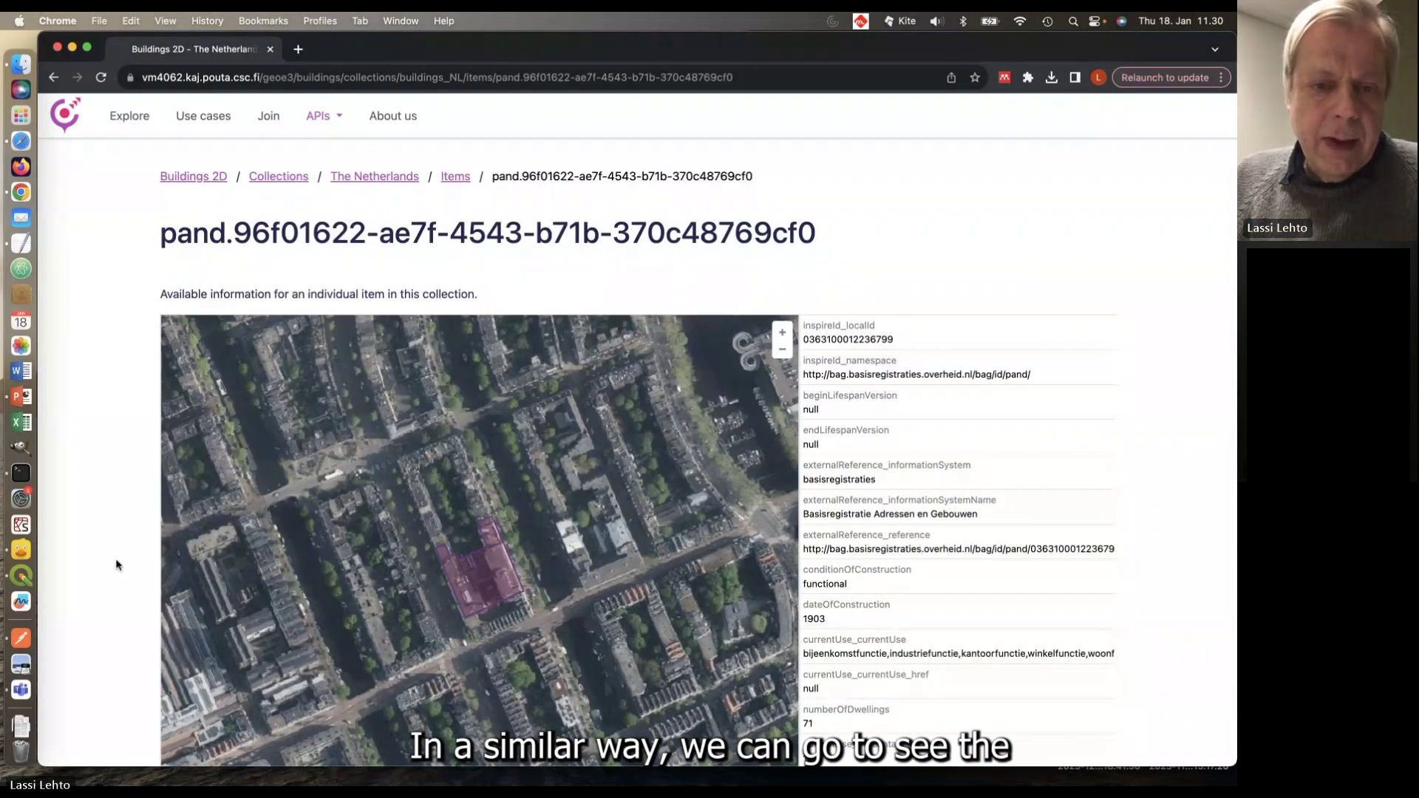
pyautogui.scroll(-3, 116, 566)
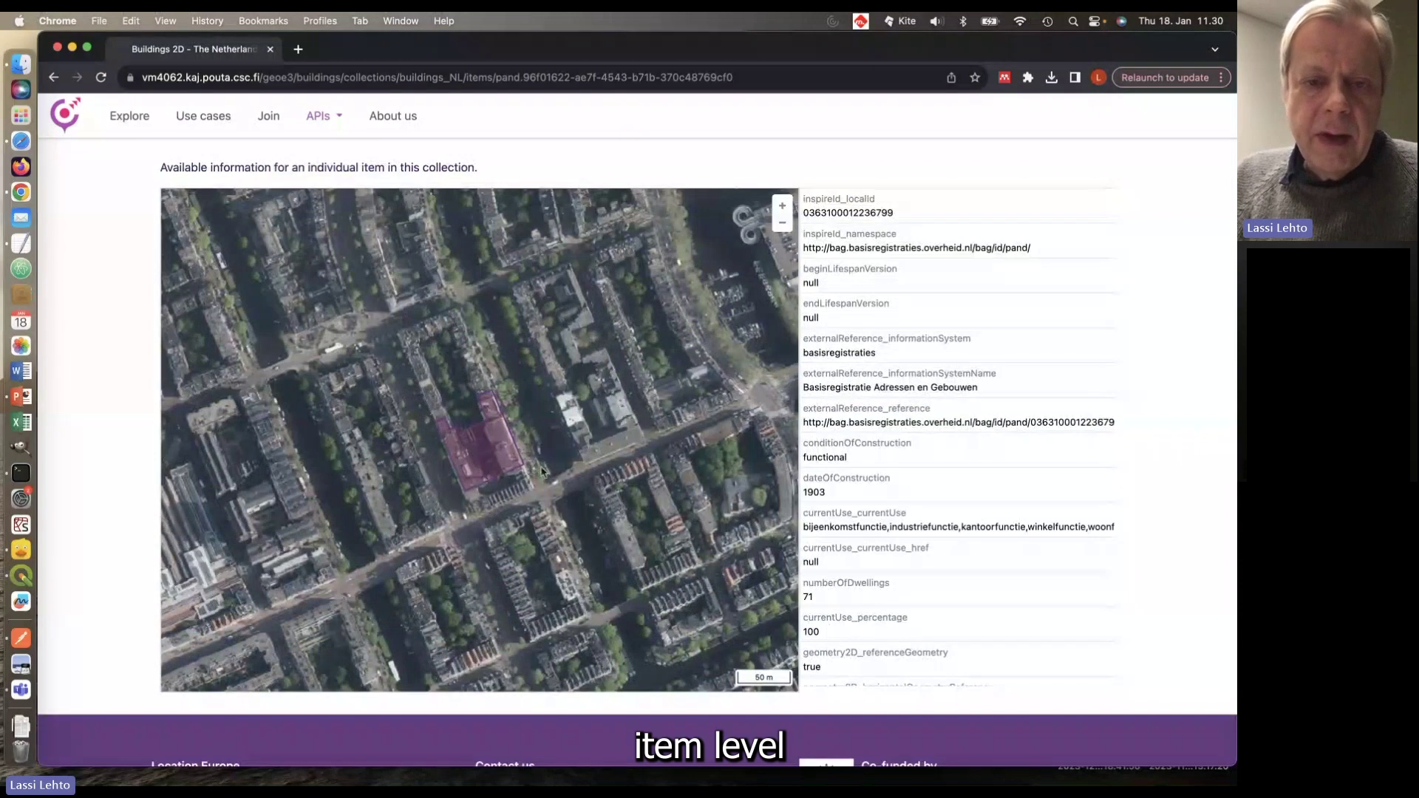
pyautogui.scroll(5, 556, 453)
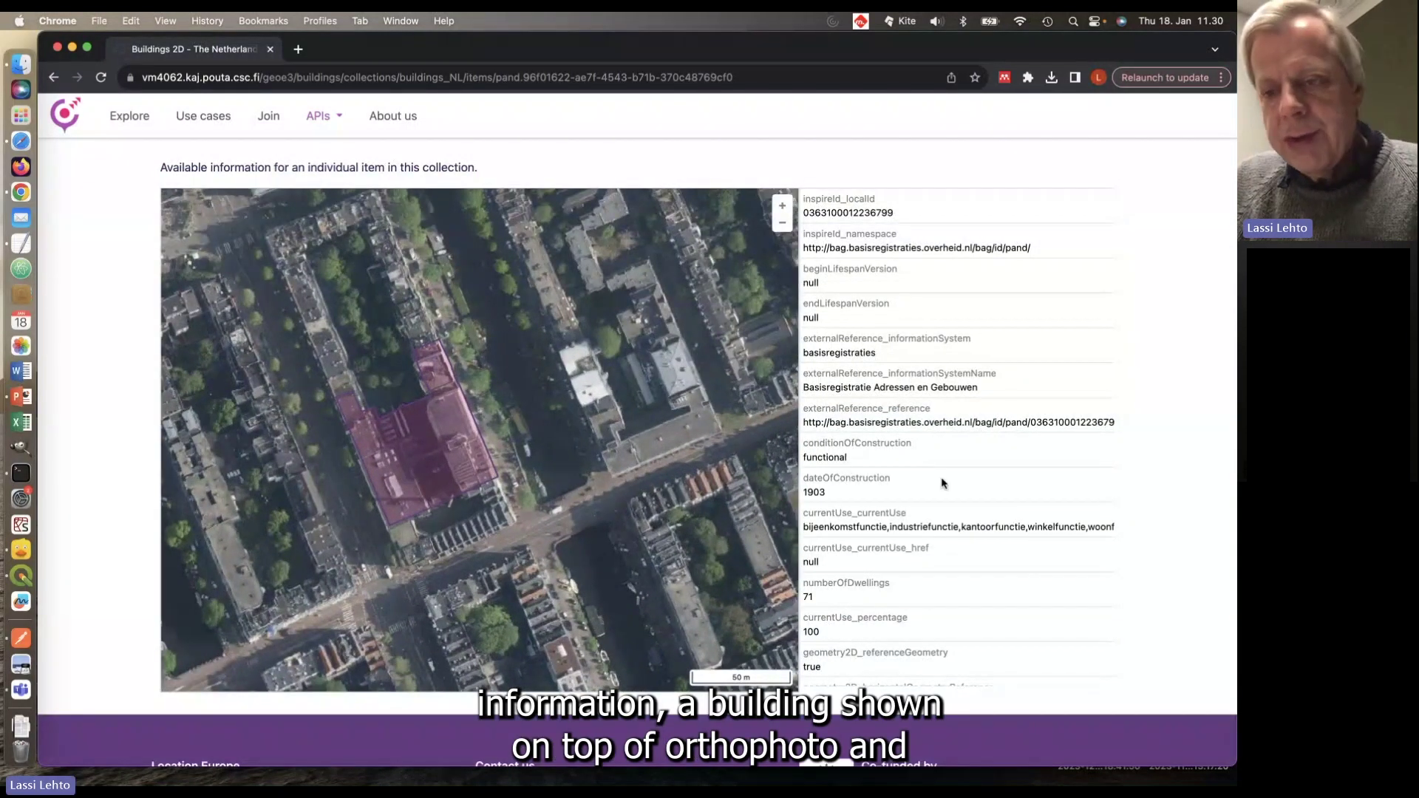
pyautogui.scroll(-3, 1035, 507)
pyautogui.scroll(3, 1035, 506)
pyautogui.scroll(3, 77, 383)
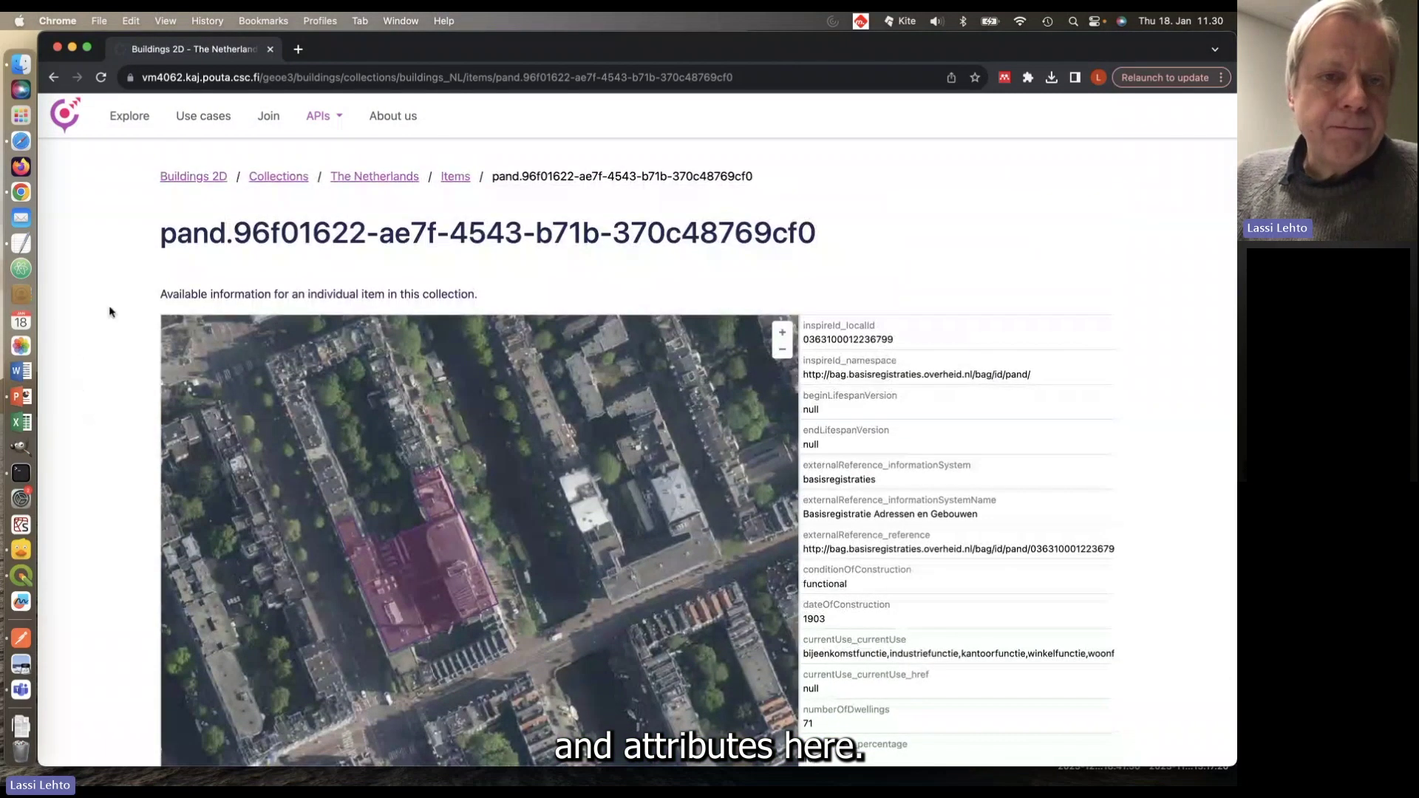
pyautogui.click(278, 178)
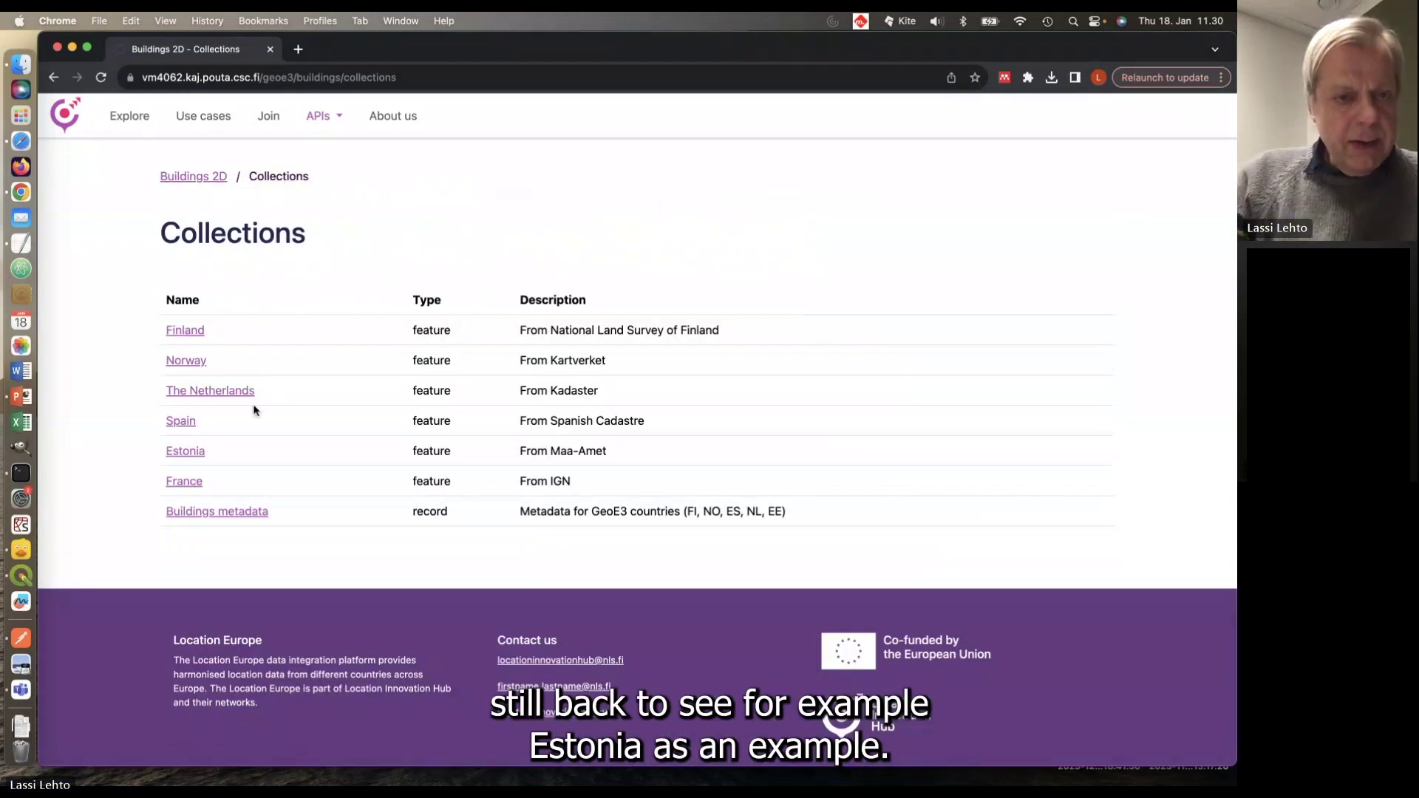
pyautogui.click(186, 451)
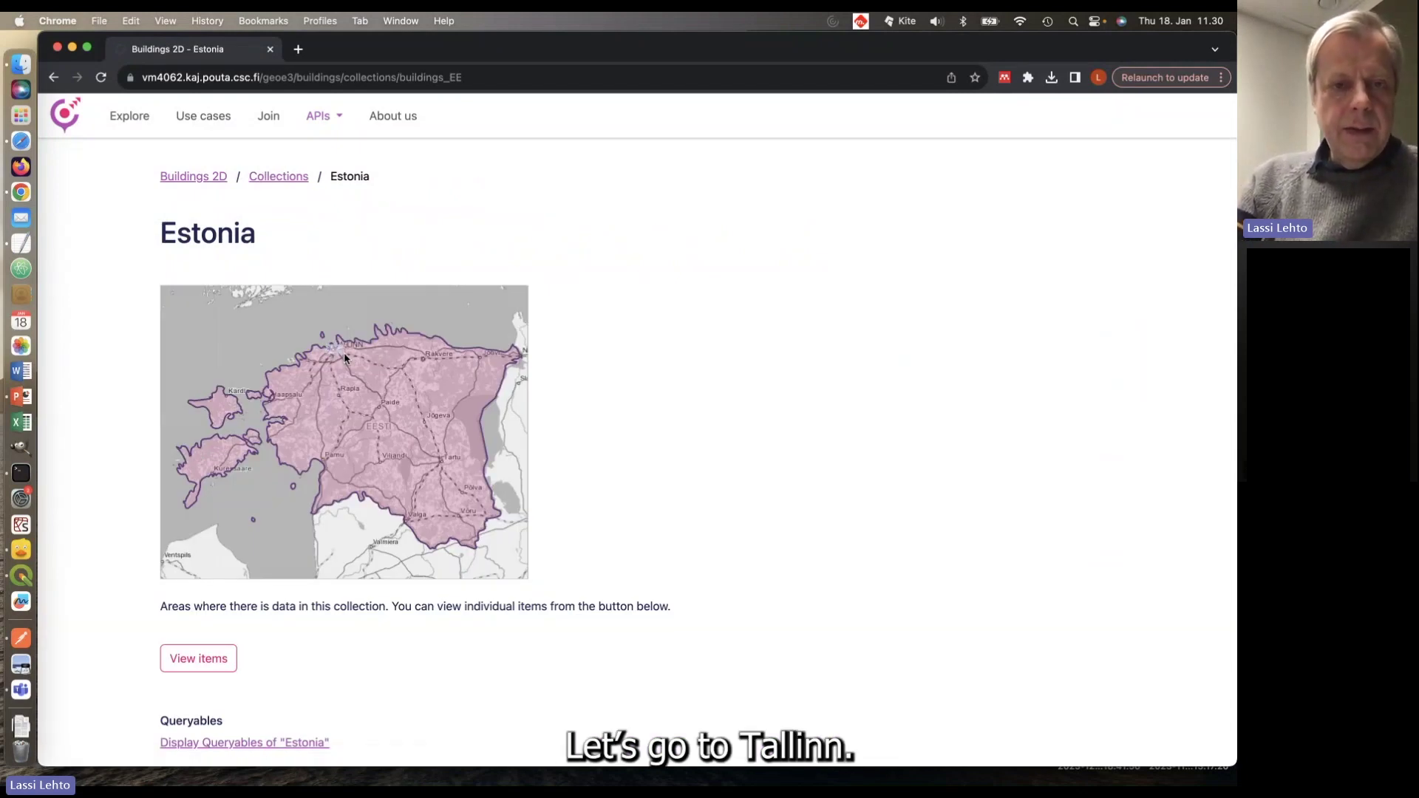
# Step: View the Estonia building items on a map and zoom into the blocks near Liivalaia in Tallinn
pyautogui.scroll(5, 344, 358)
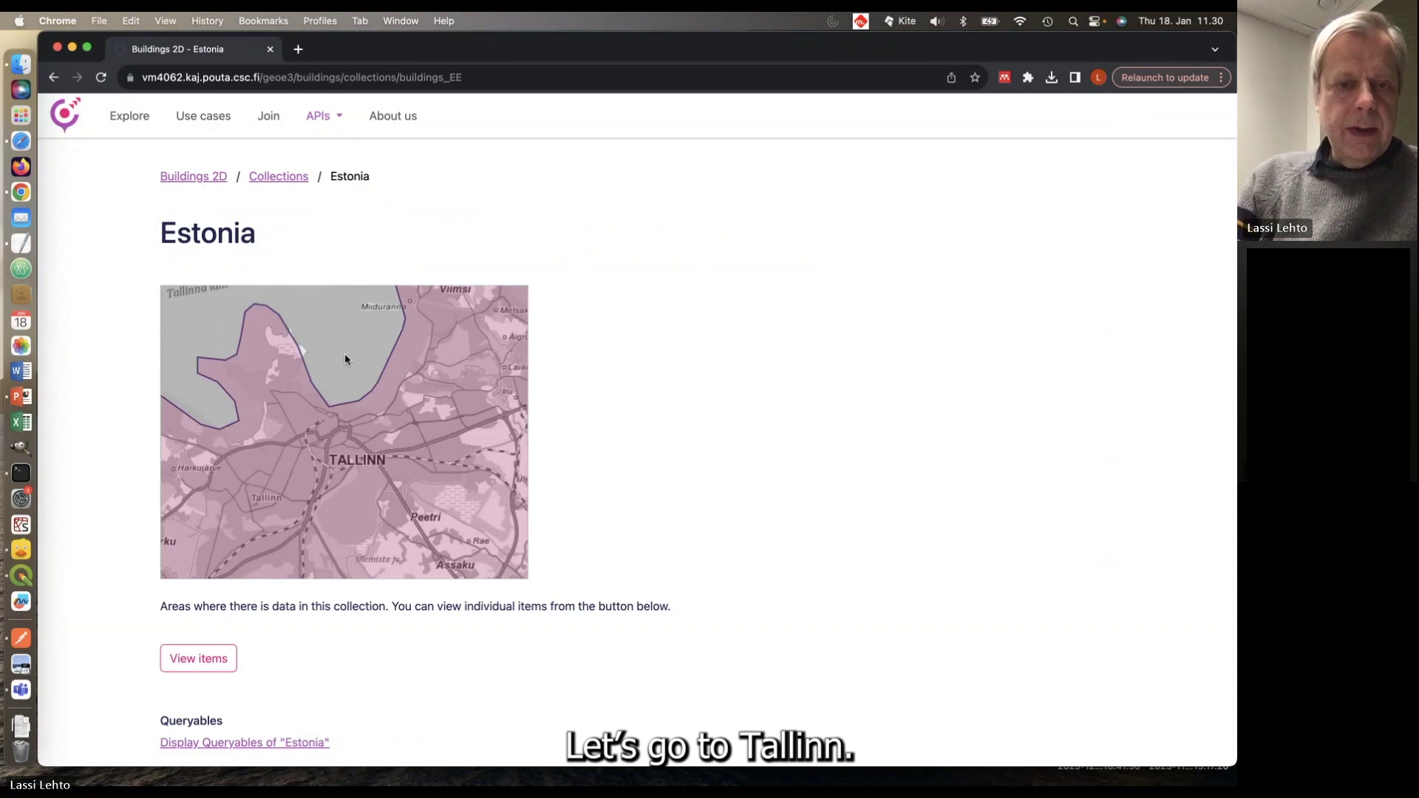
pyautogui.click(186, 658)
pyautogui.scroll(-2, 111, 649)
pyautogui.scroll(-4, 83, 645)
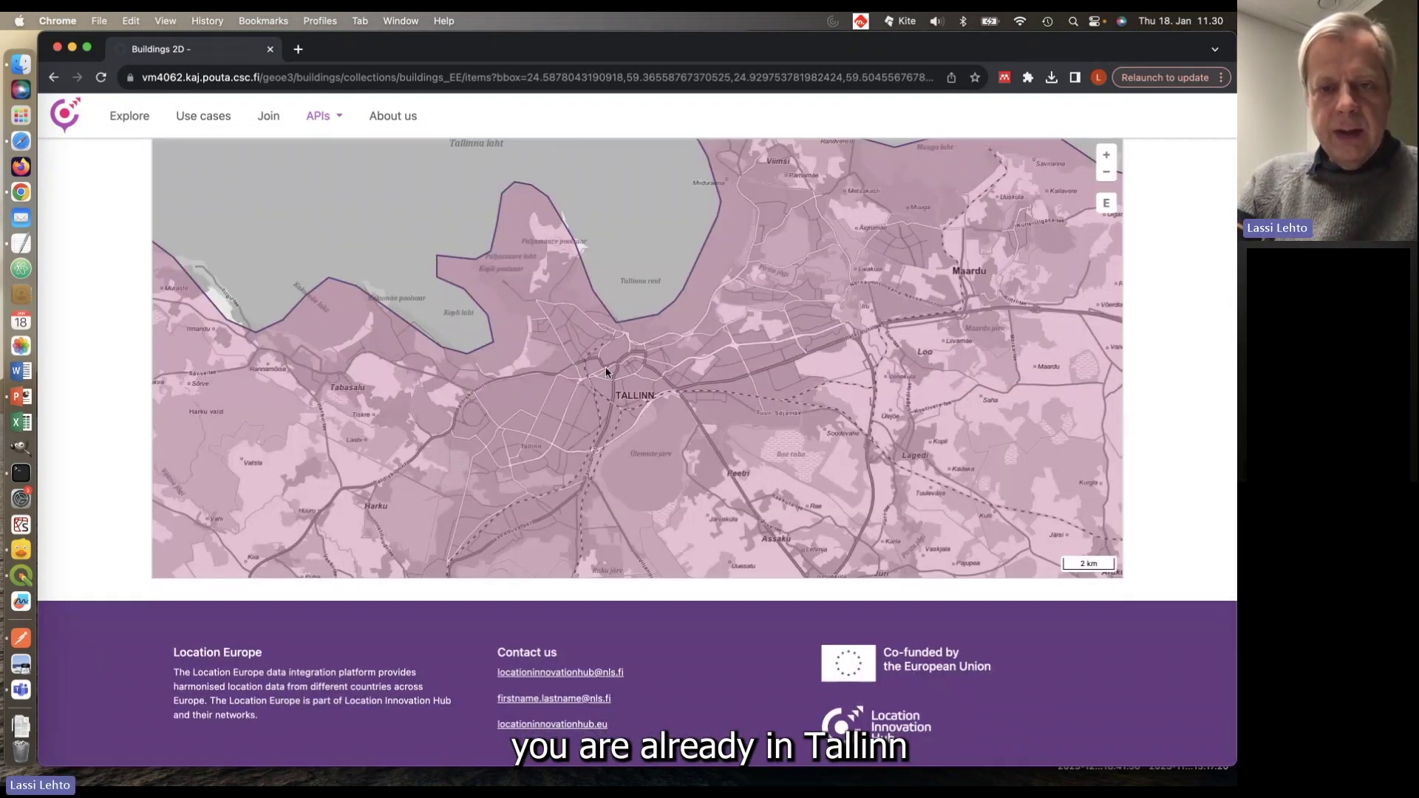
pyautogui.scroll(2, 644, 383)
pyautogui.scroll(5, 644, 382)
pyautogui.moveTo(516, 303); pyautogui.dragTo(664, 406)
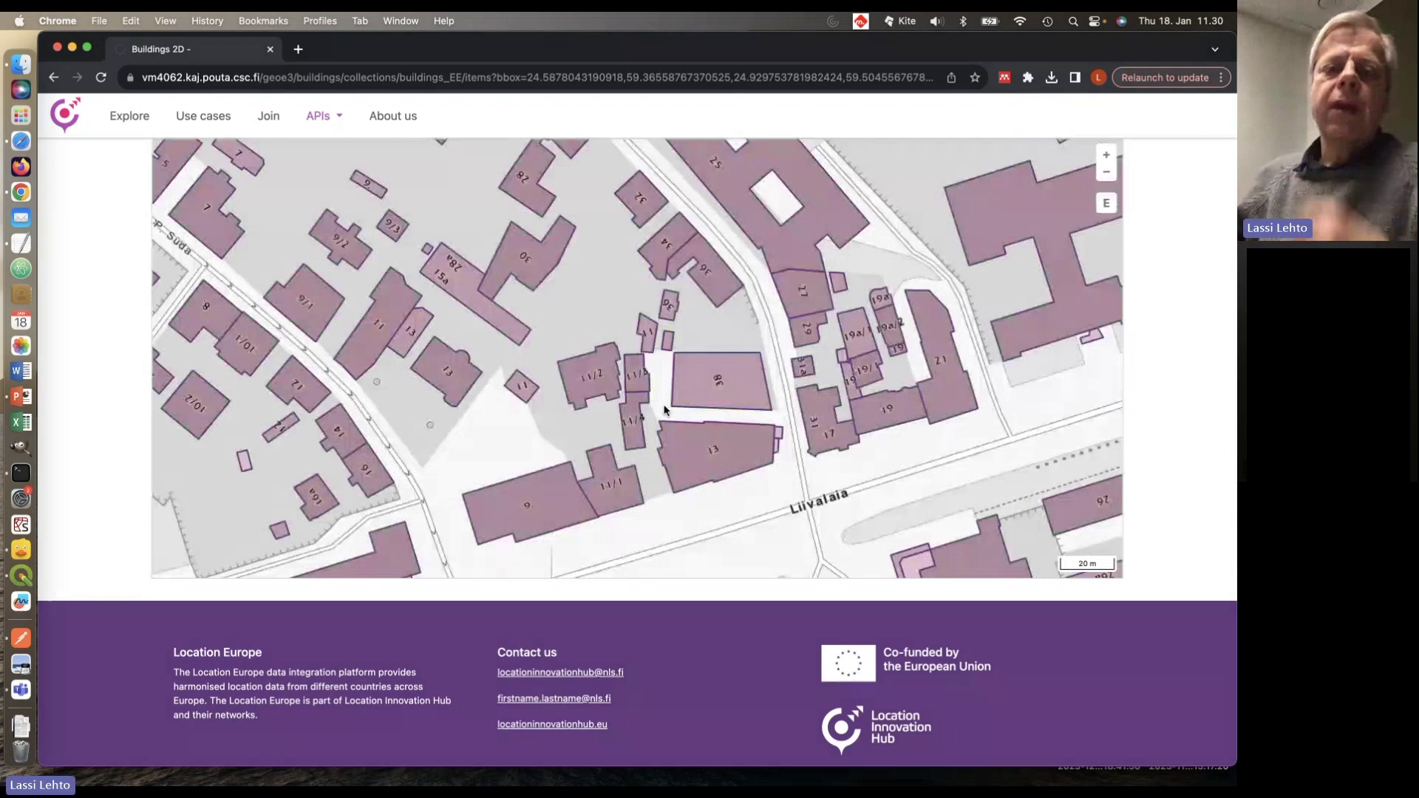
# Step: Show the item ID of building 13, then of building 9
pyautogui.click(704, 446)
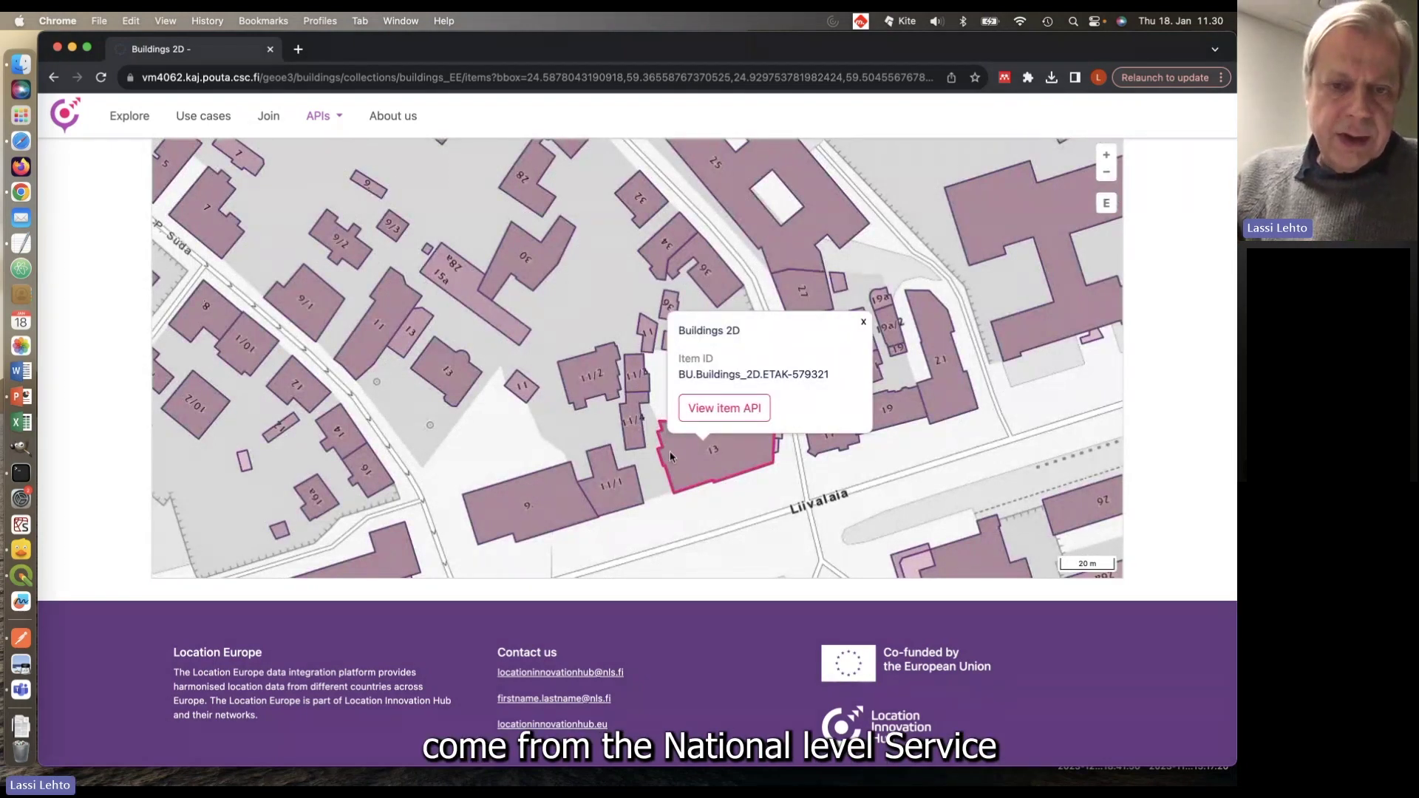
pyautogui.click(563, 494)
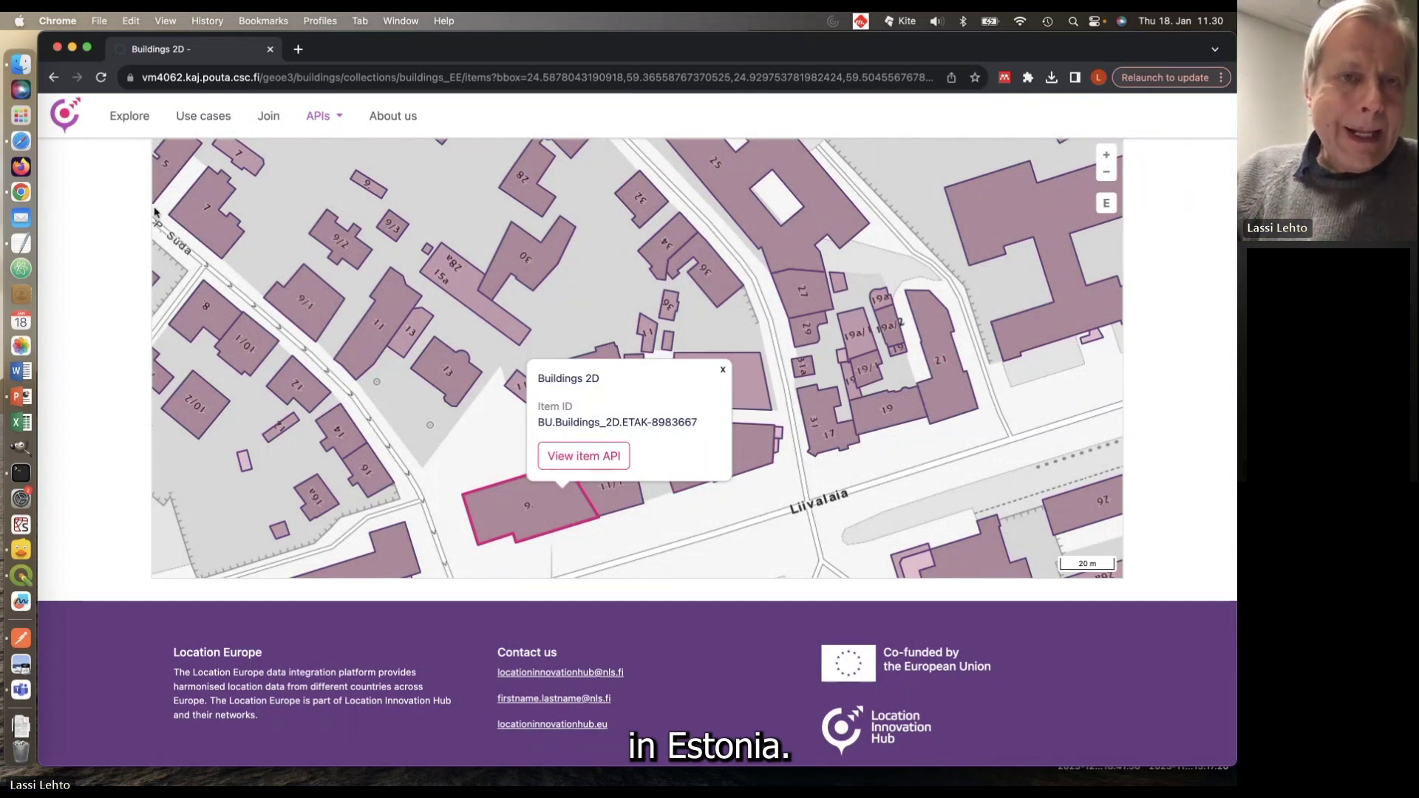
pyautogui.click(315, 131)
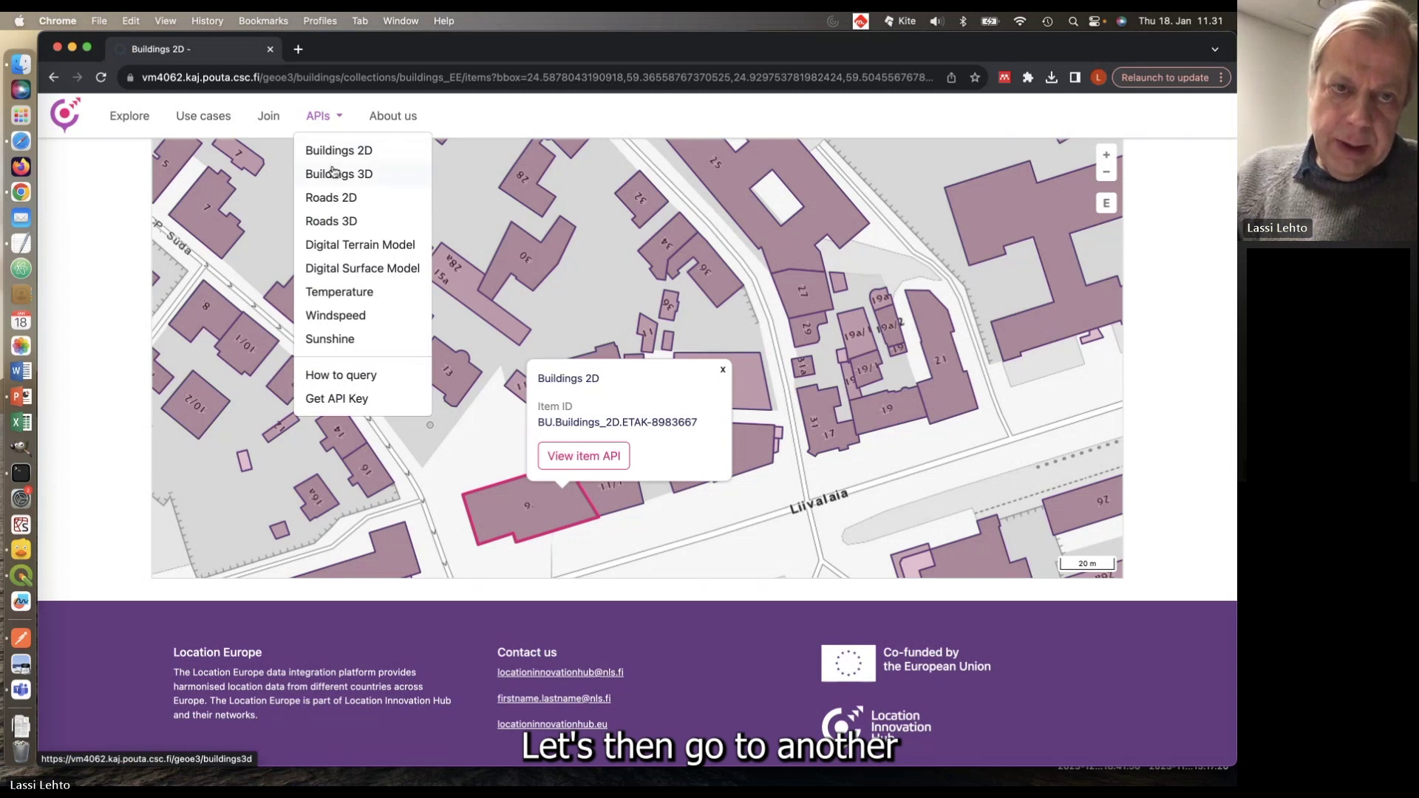
# Step: Open the Norway collection of the Roads 2D API and view its items on a map
pyautogui.click(331, 198)
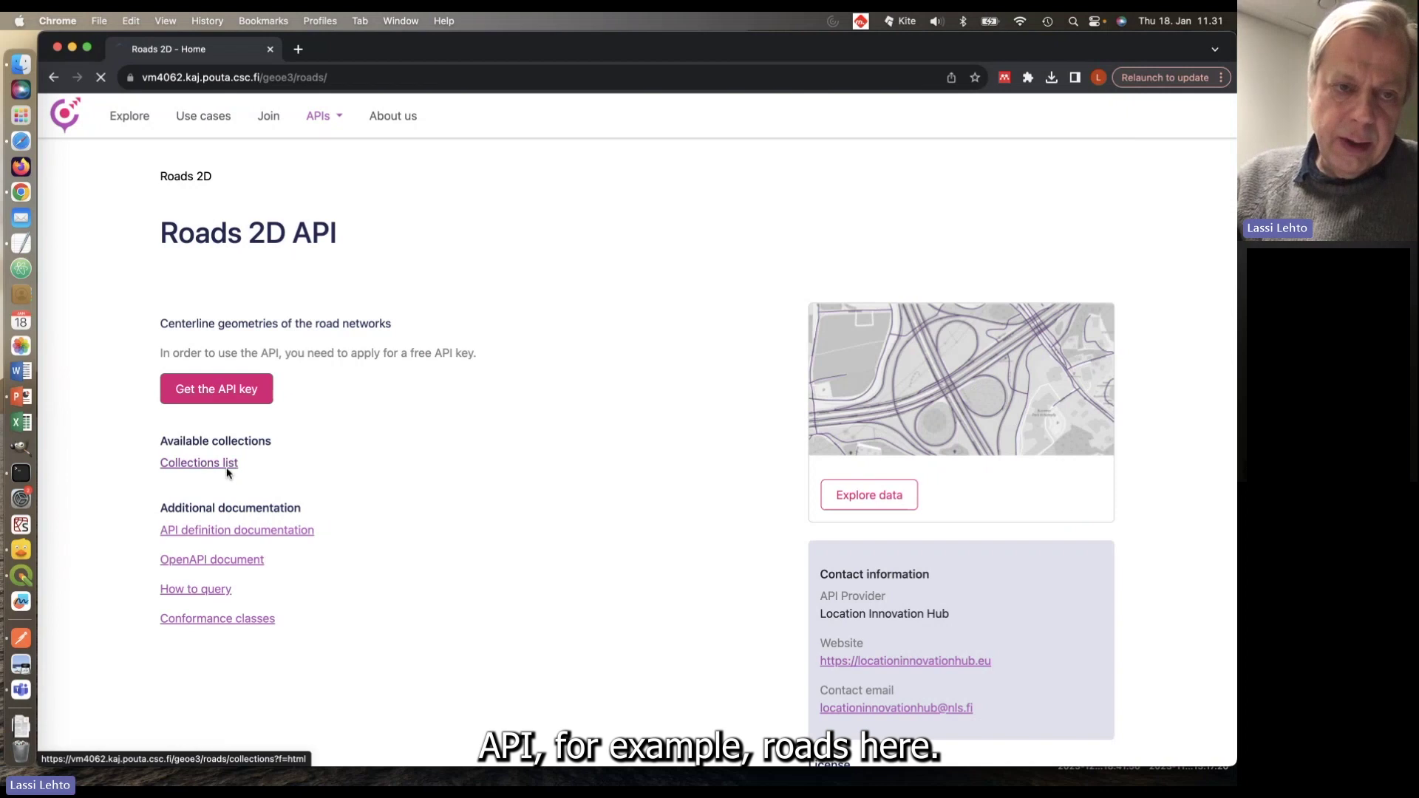
pyautogui.click(227, 471)
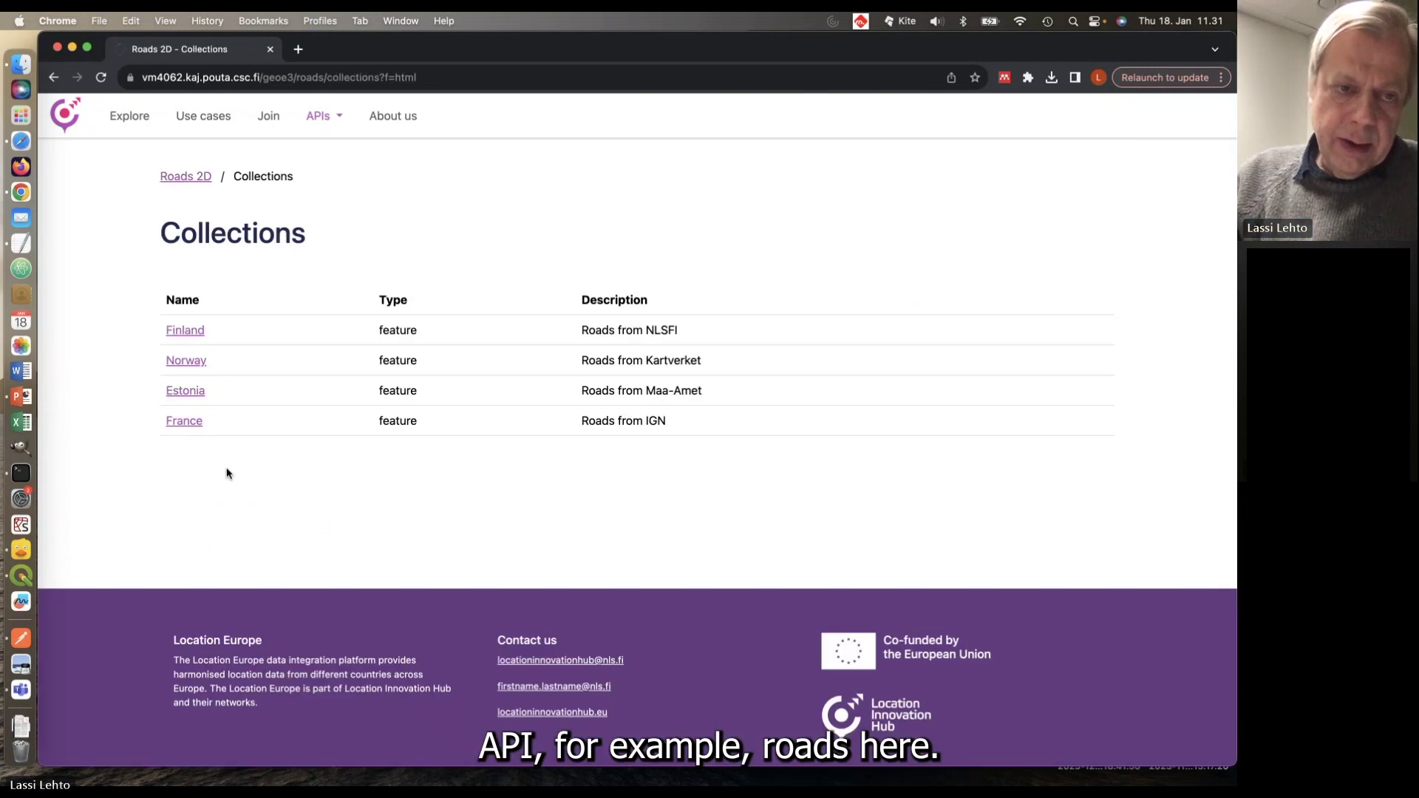
pyautogui.click(197, 363)
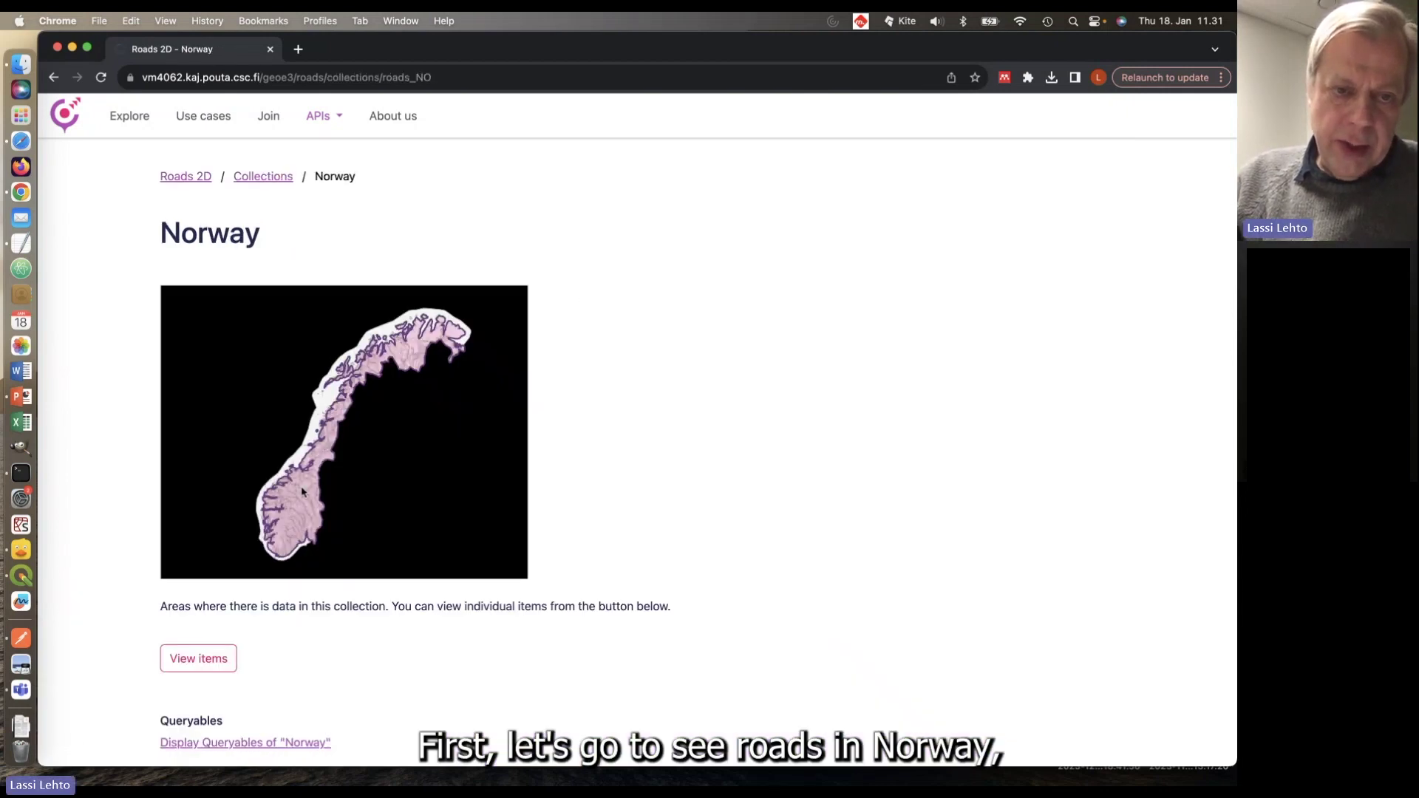
pyautogui.click(205, 668)
# Step: Pan the map to Hønefoss and zoom to the 100 m scale until road lines load
pyautogui.scroll(-3, 99, 647)
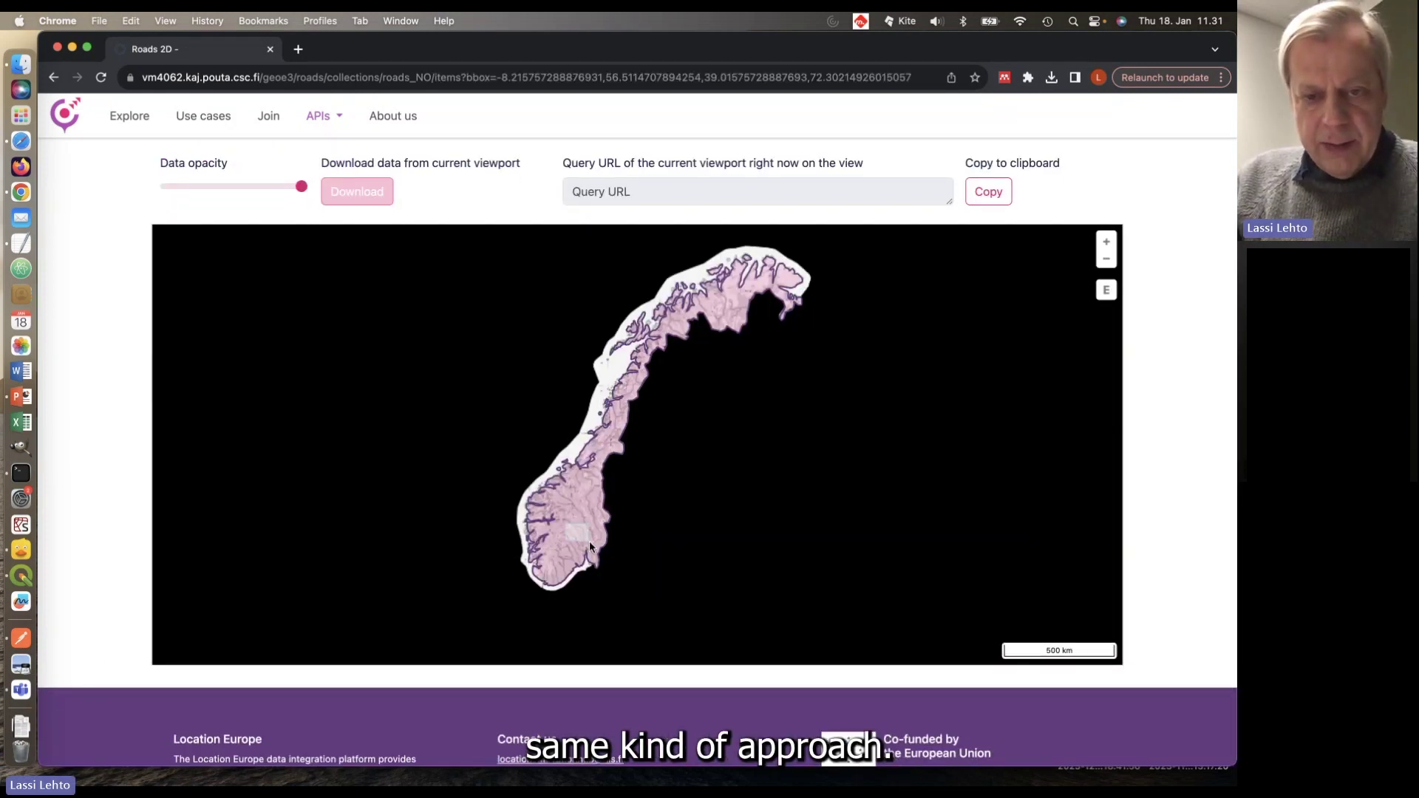
pyautogui.scroll(5, 589, 545)
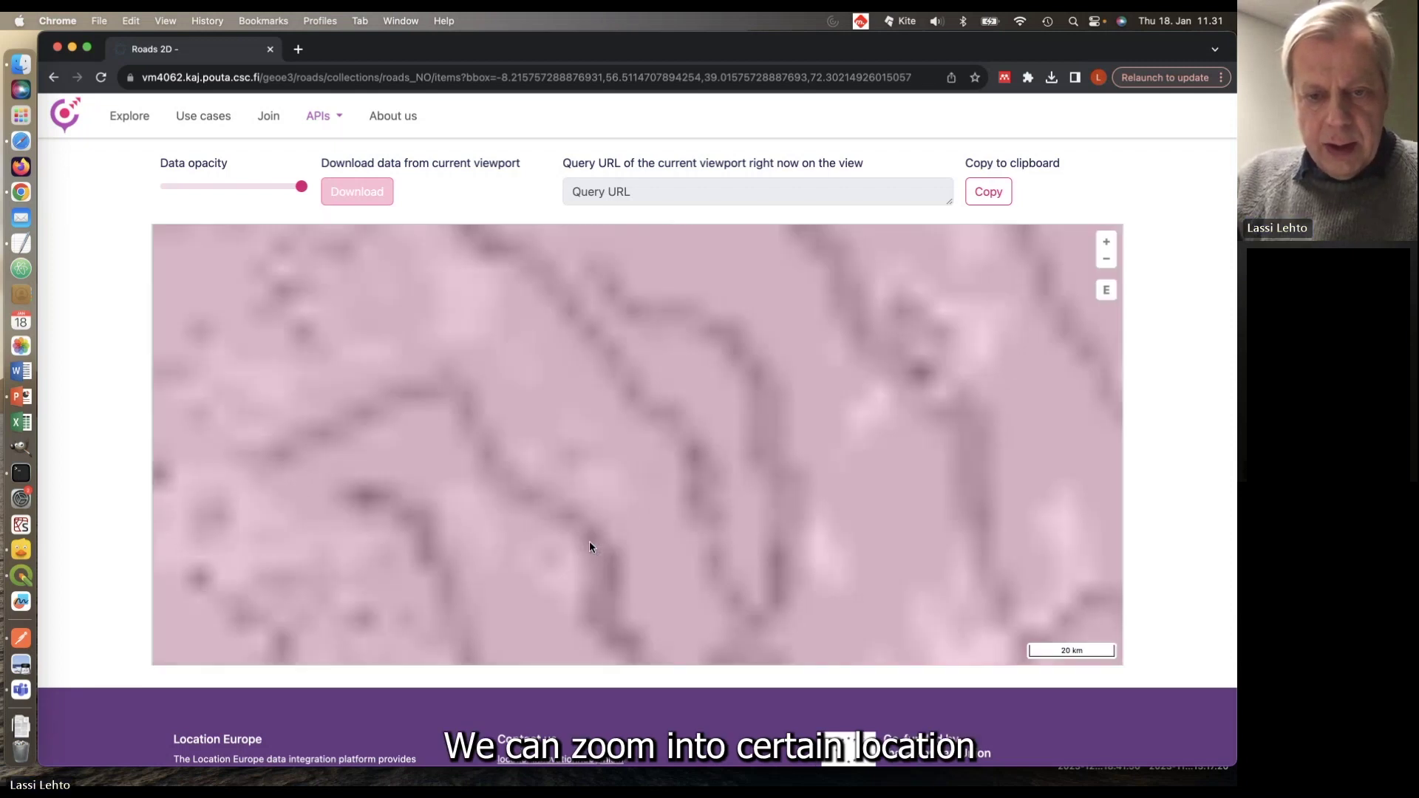
pyautogui.moveTo(780, 548); pyautogui.dragTo(713, 466)
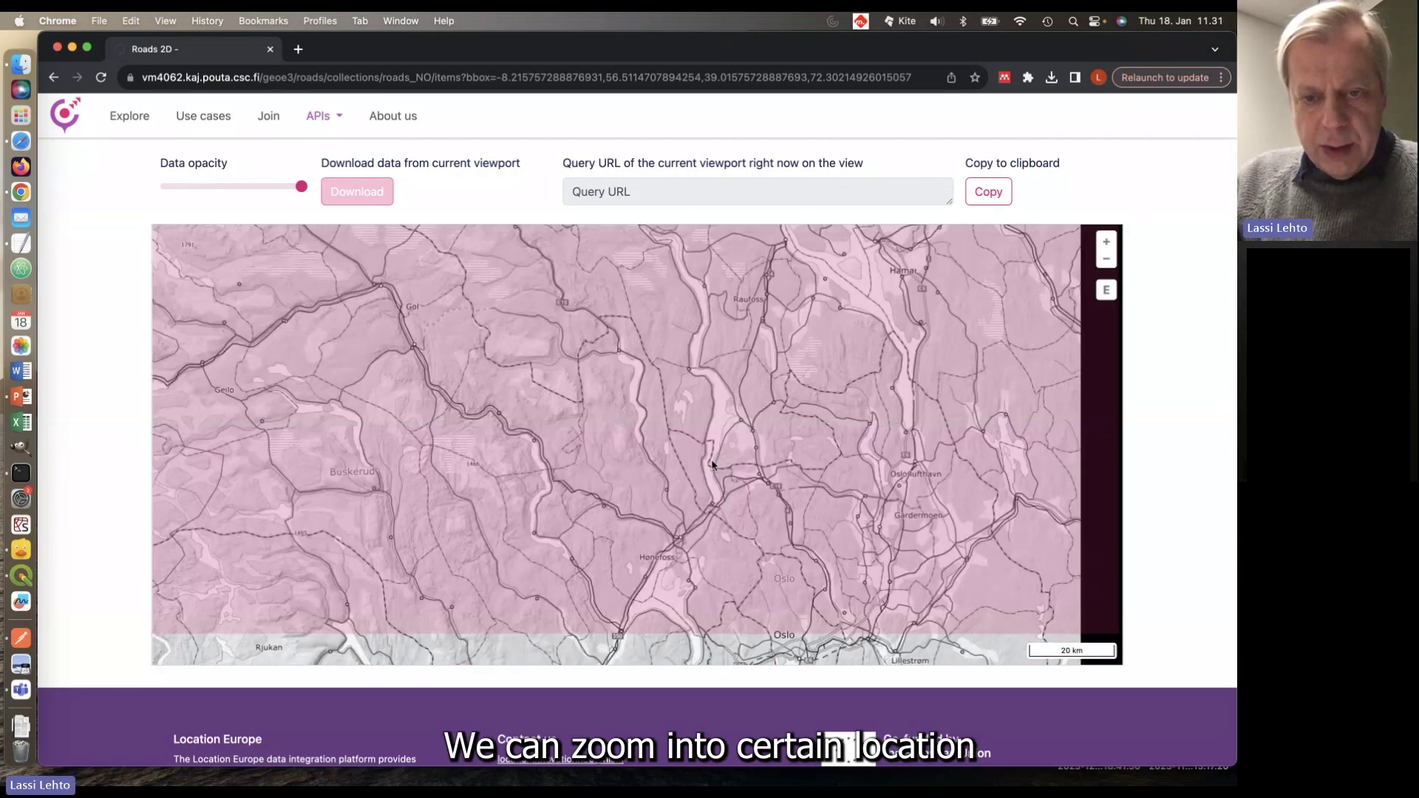
pyautogui.moveTo(649, 545); pyautogui.dragTo(637, 487)
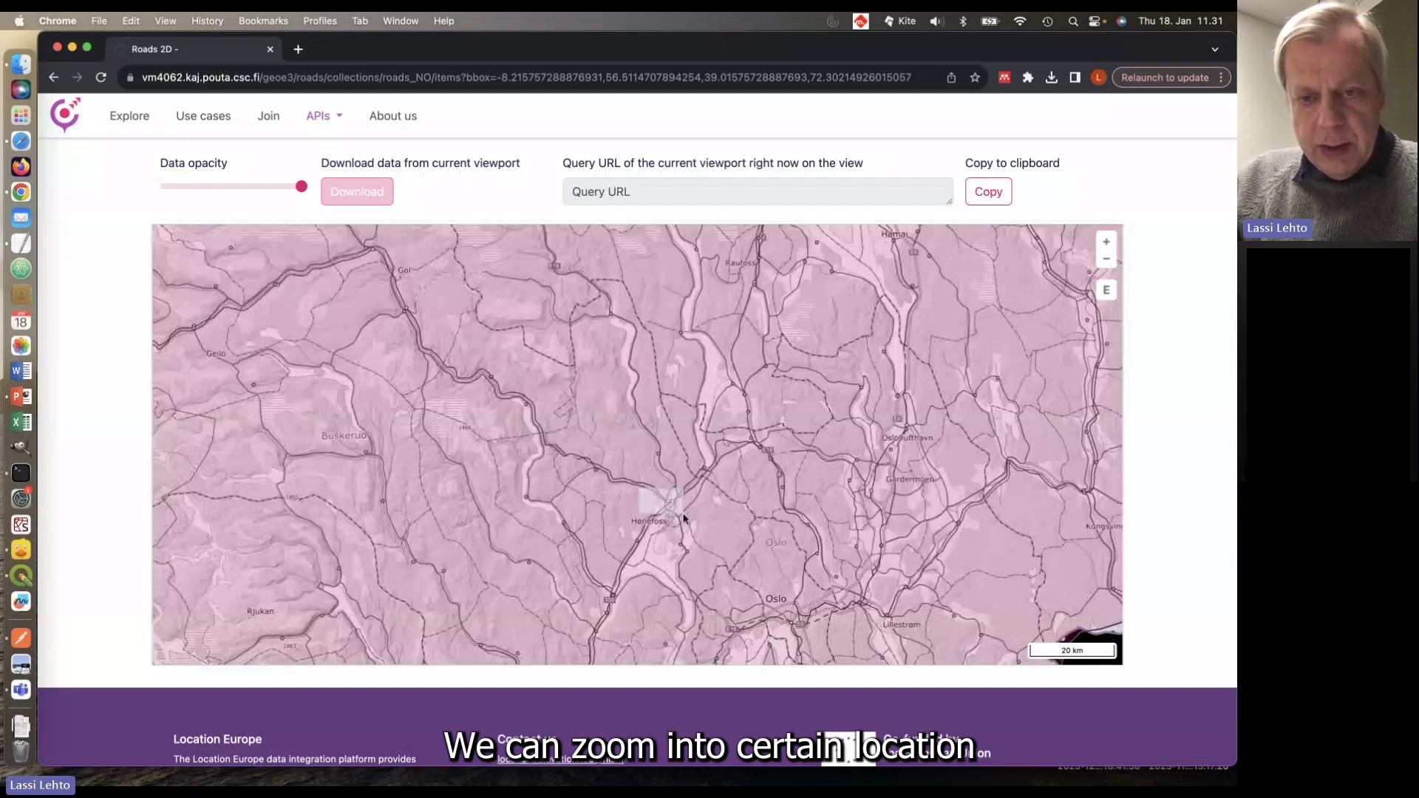
pyautogui.scroll(5, 684, 517)
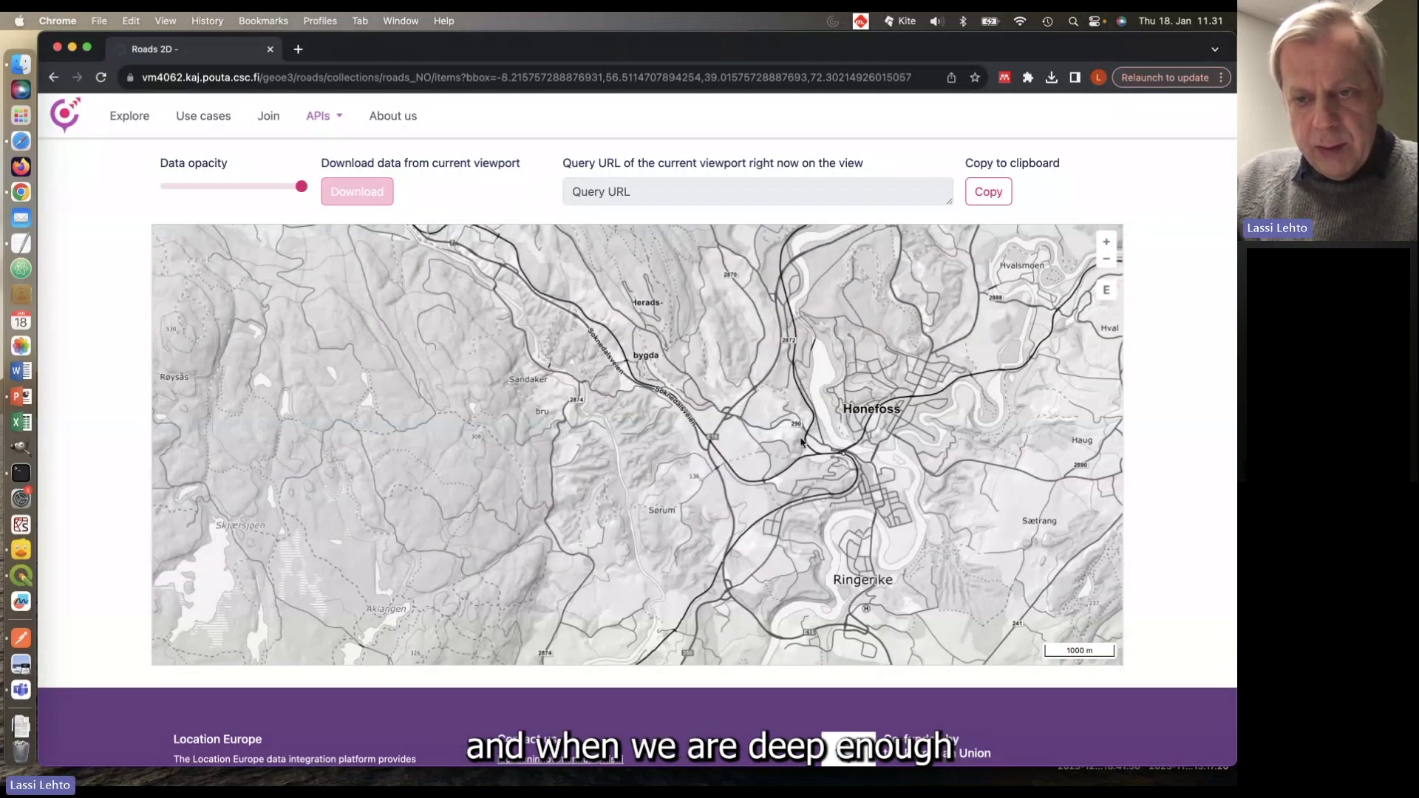
pyautogui.scroll(3, 859, 477)
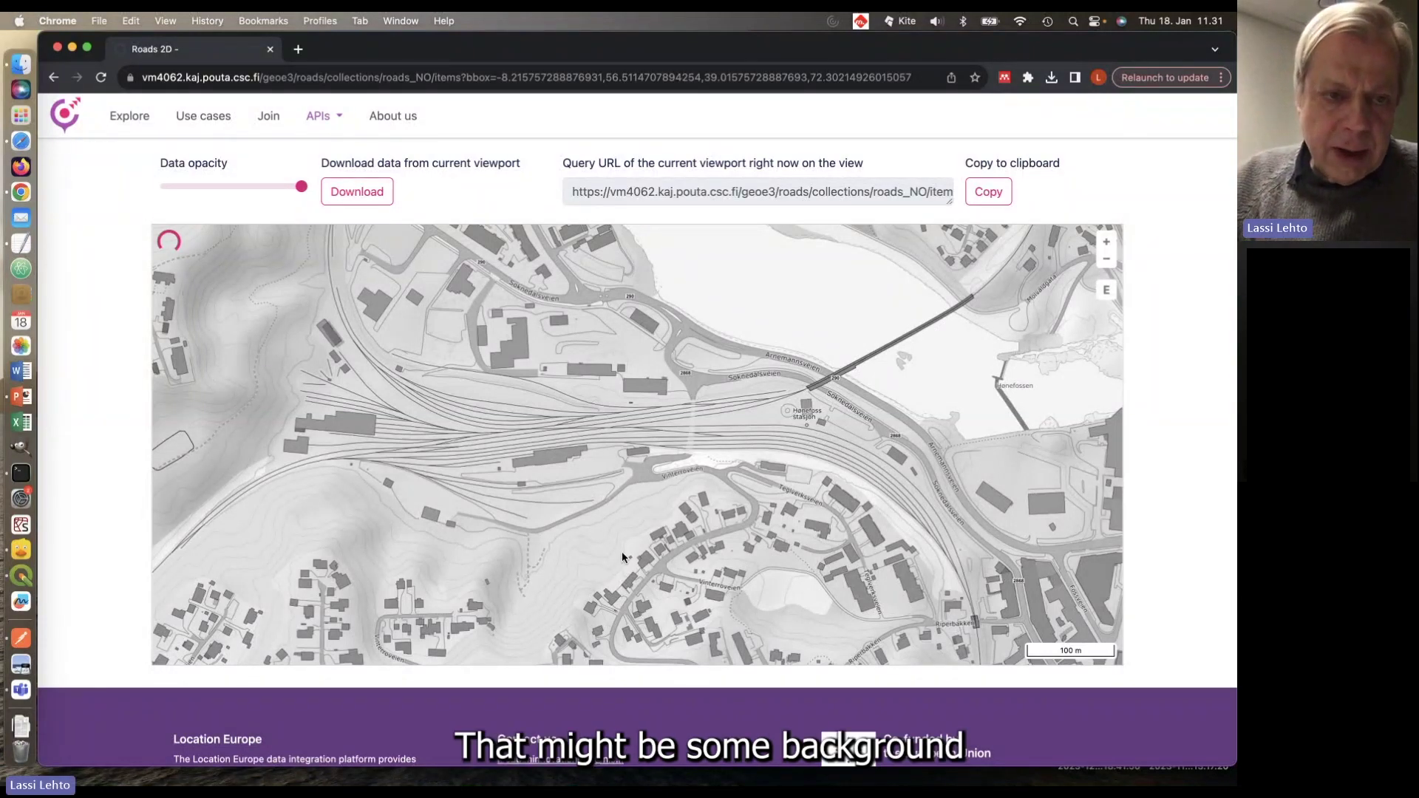
pyautogui.scroll(-1, 97, 530)
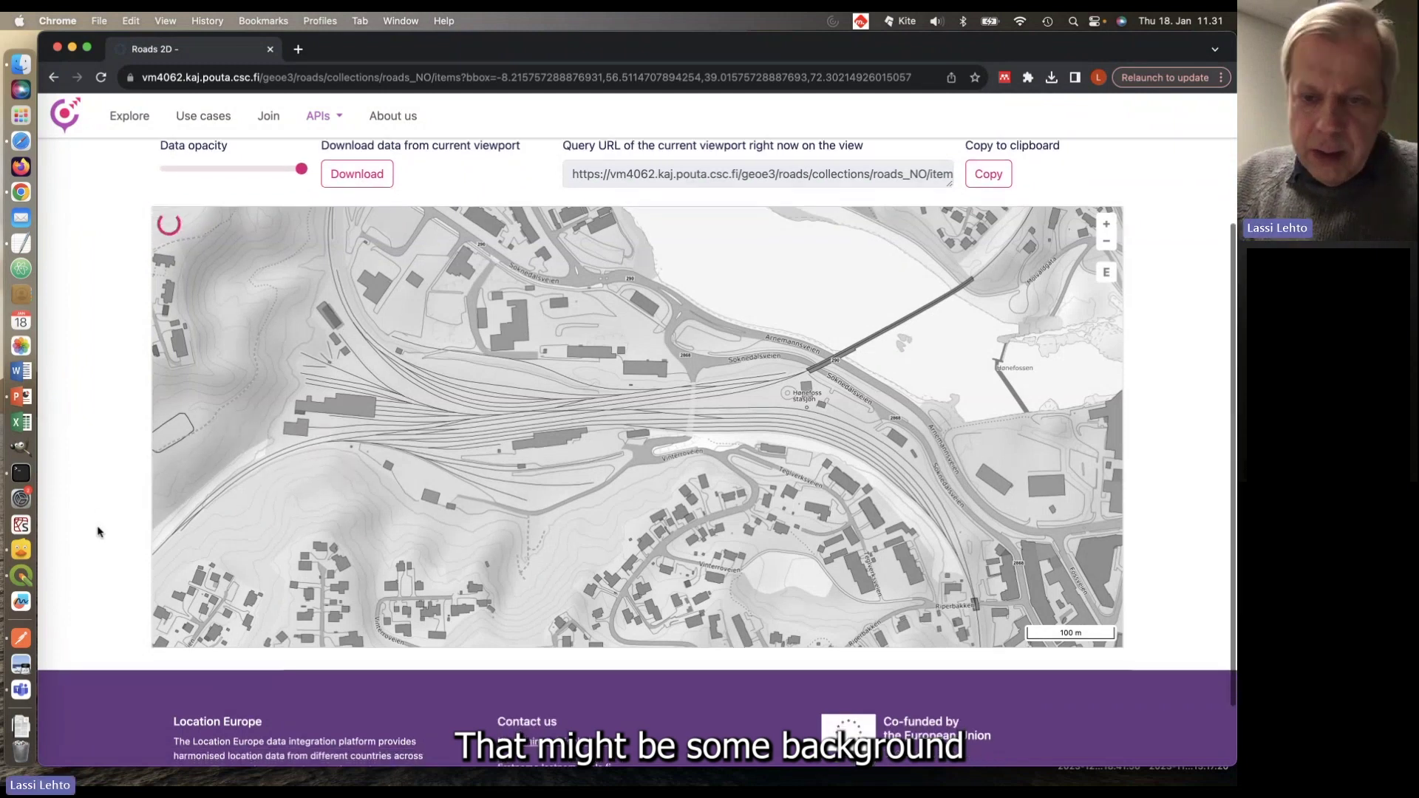
pyautogui.scroll(2, 96, 517)
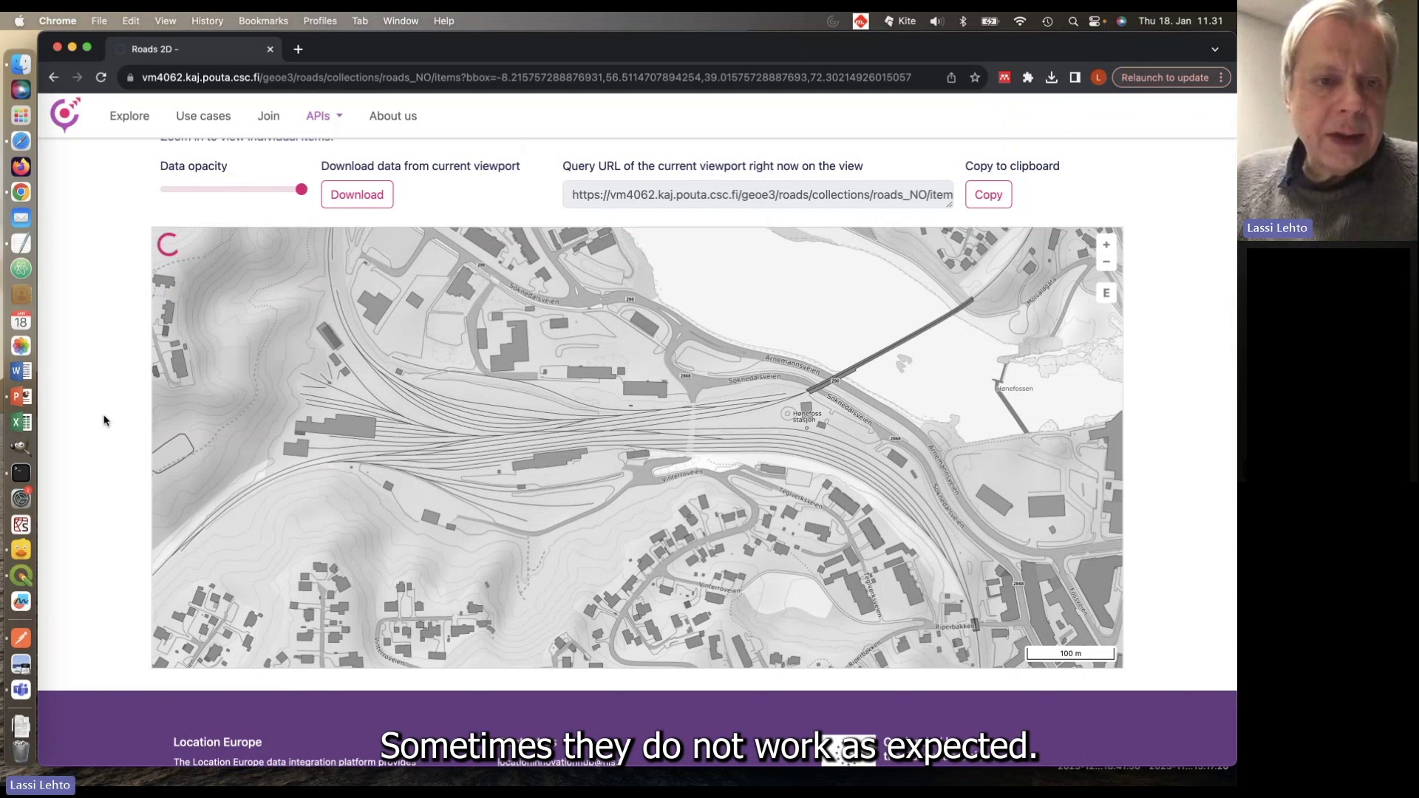
pyautogui.scroll(1, 105, 420)
pyautogui.scroll(1, 104, 420)
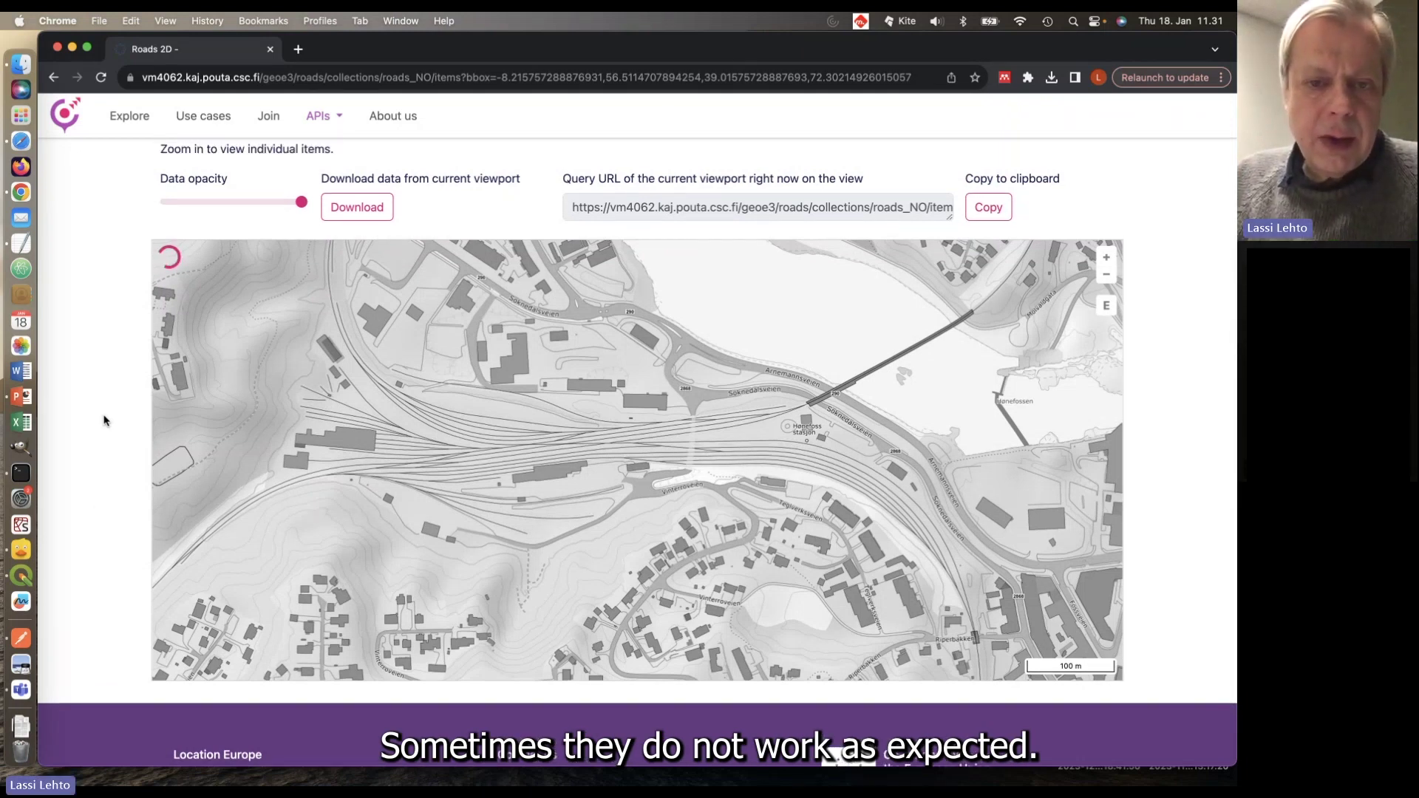
pyautogui.scroll(5, 104, 418)
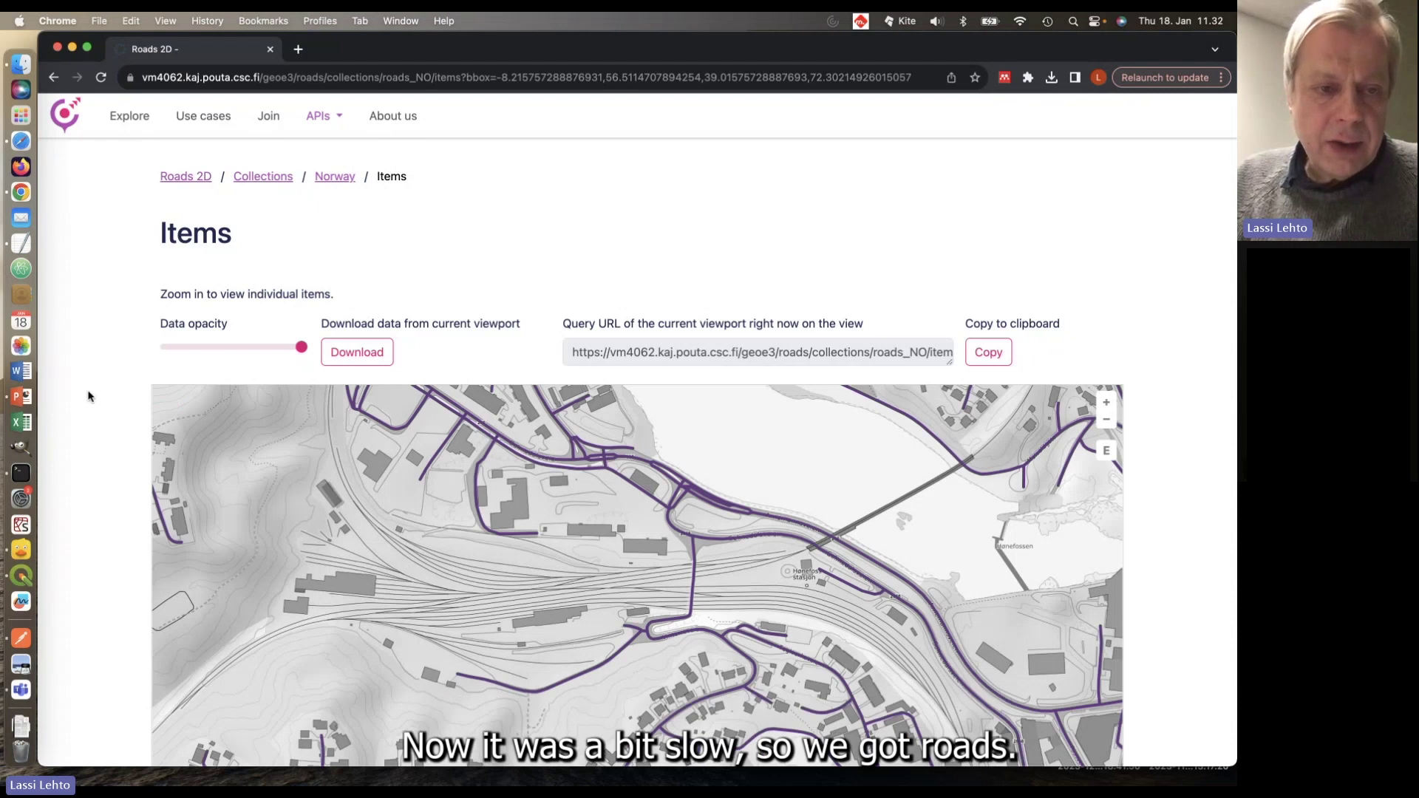
# Step: Select a road and open road item 945907's detail page, panning its satellite map along the road
pyautogui.scroll(-3, 92, 427)
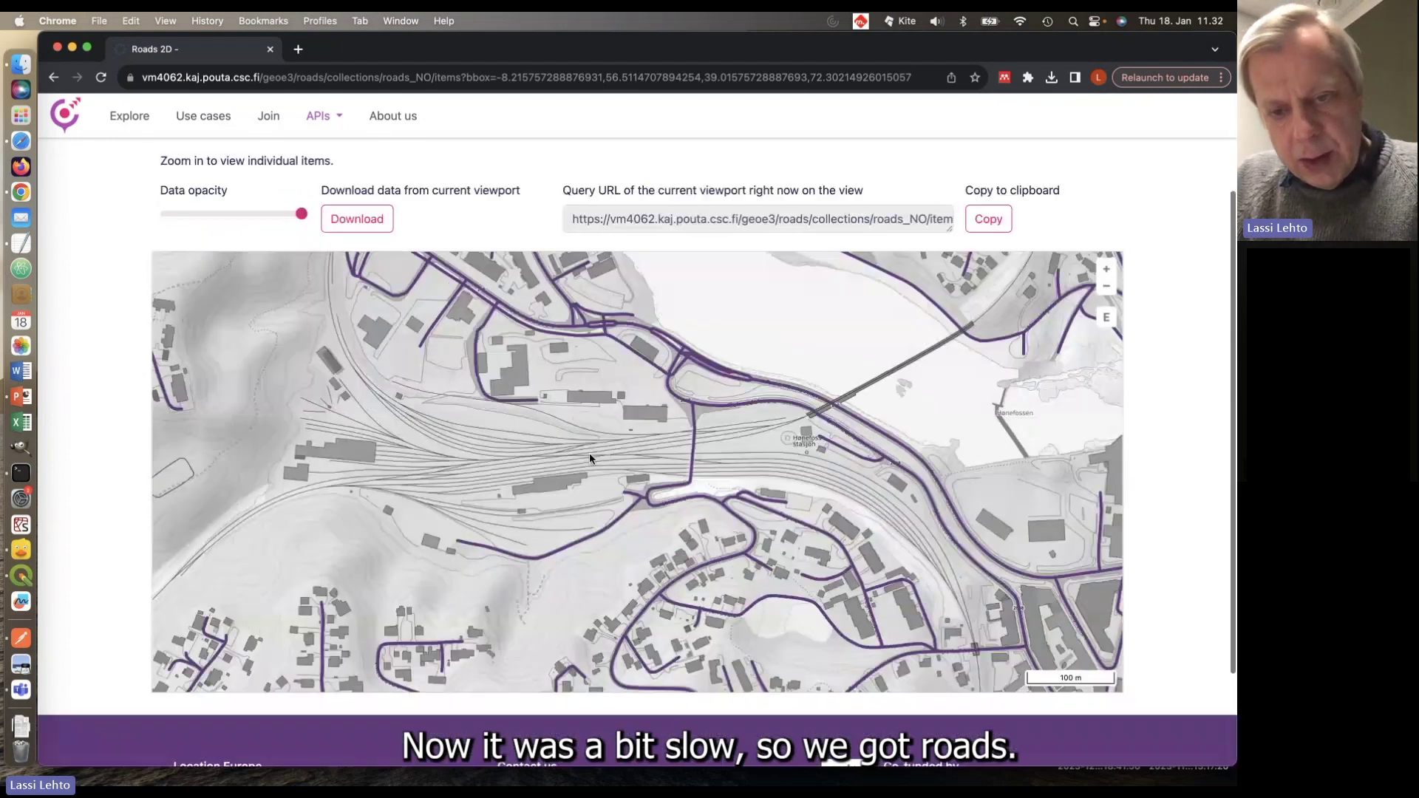
pyautogui.scroll(3, 639, 450)
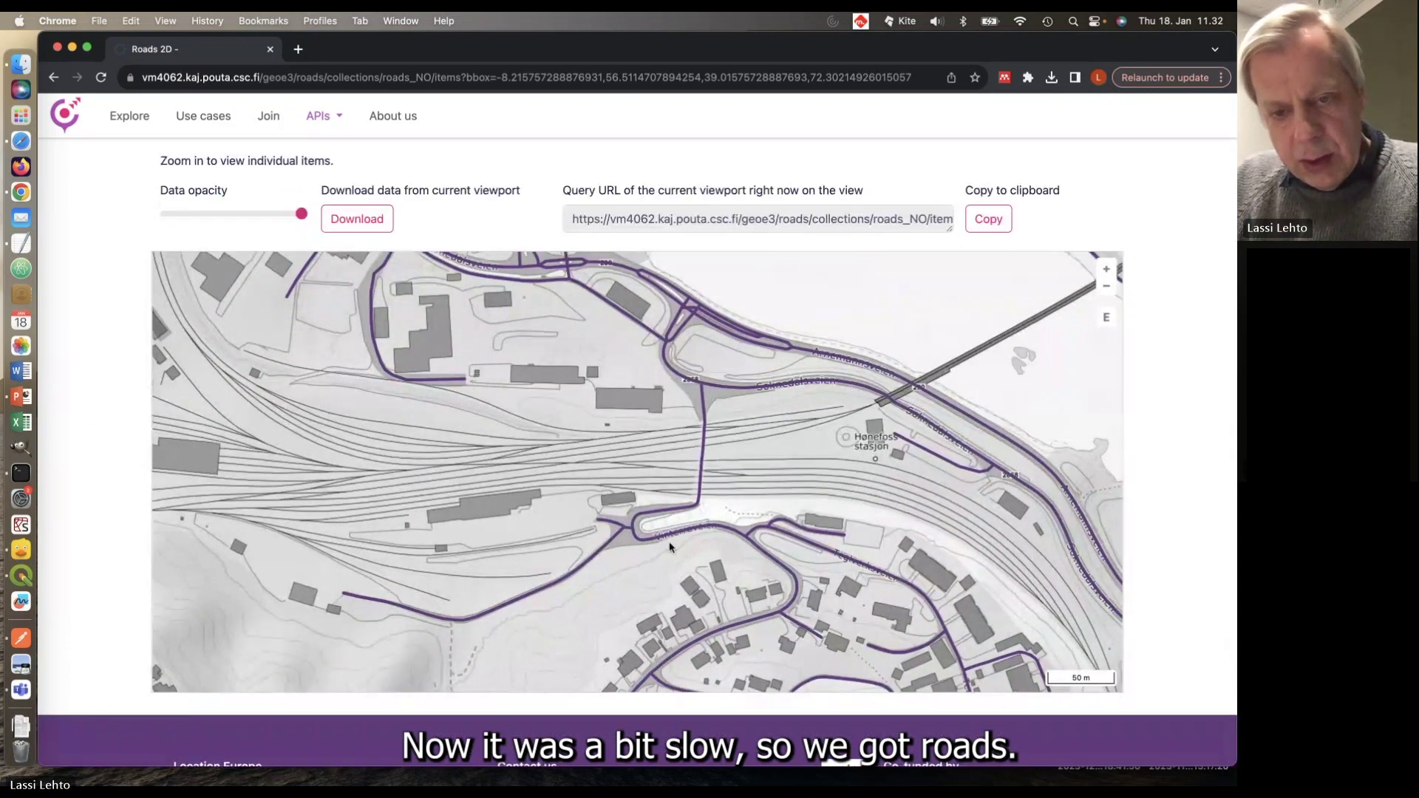
pyautogui.click(593, 556)
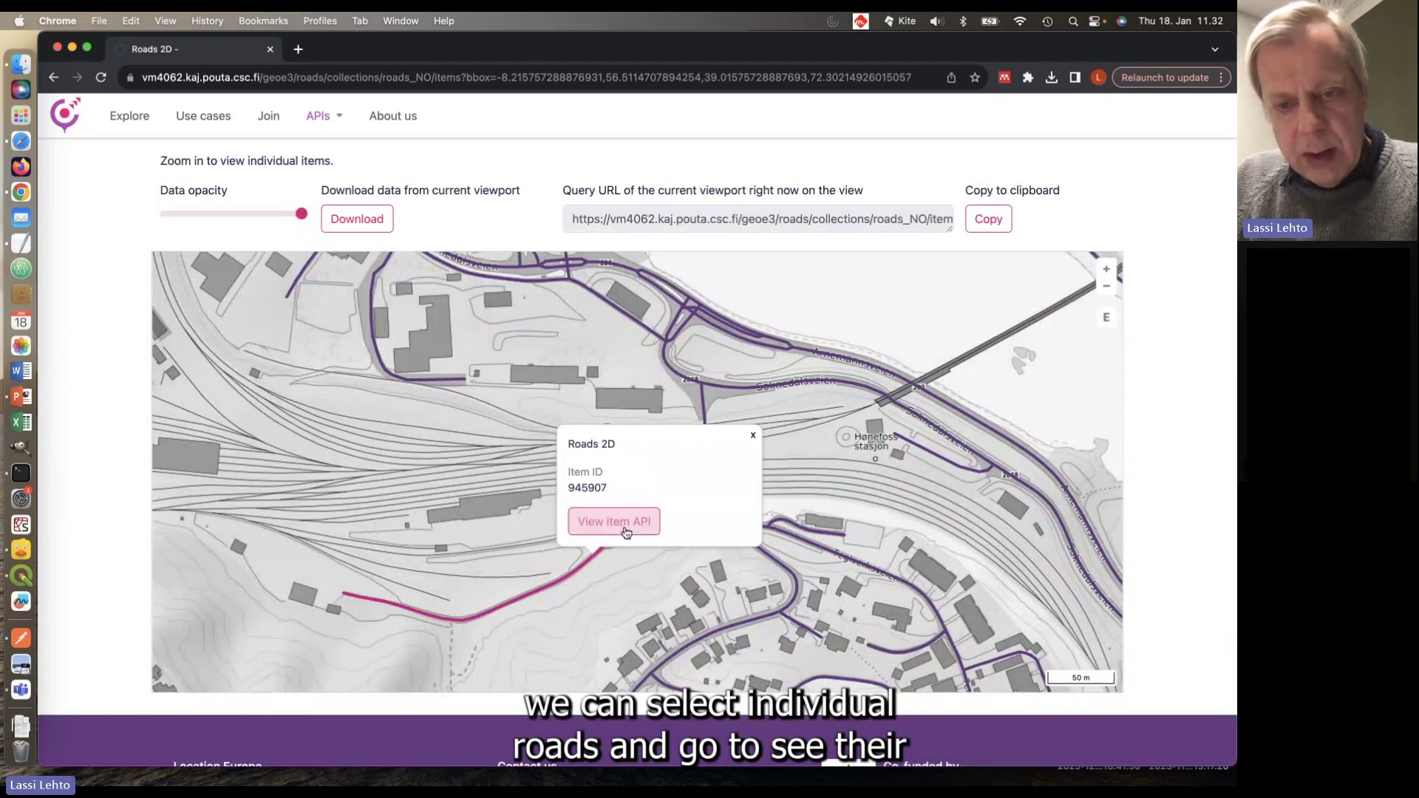
pyautogui.click(624, 531)
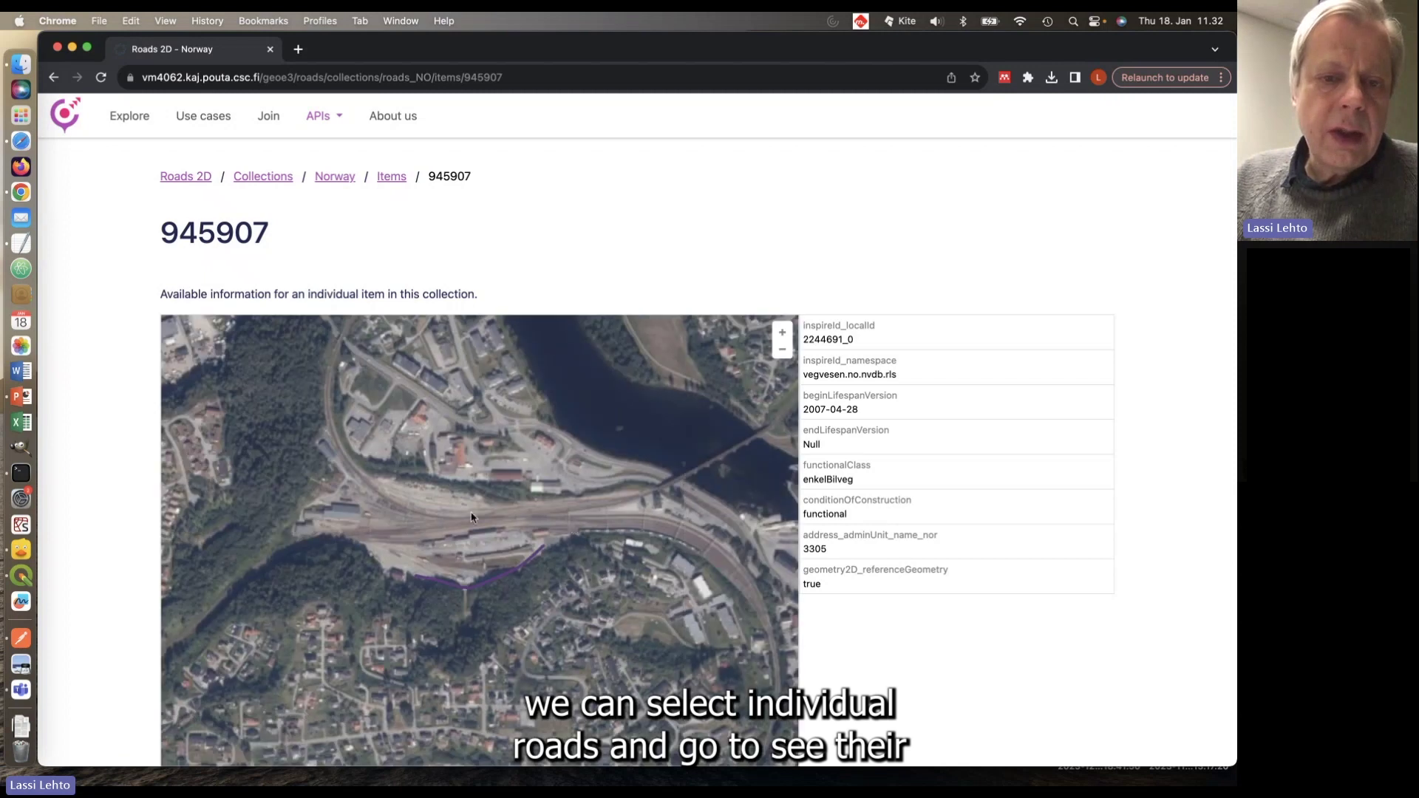
pyautogui.scroll(3, 465, 593)
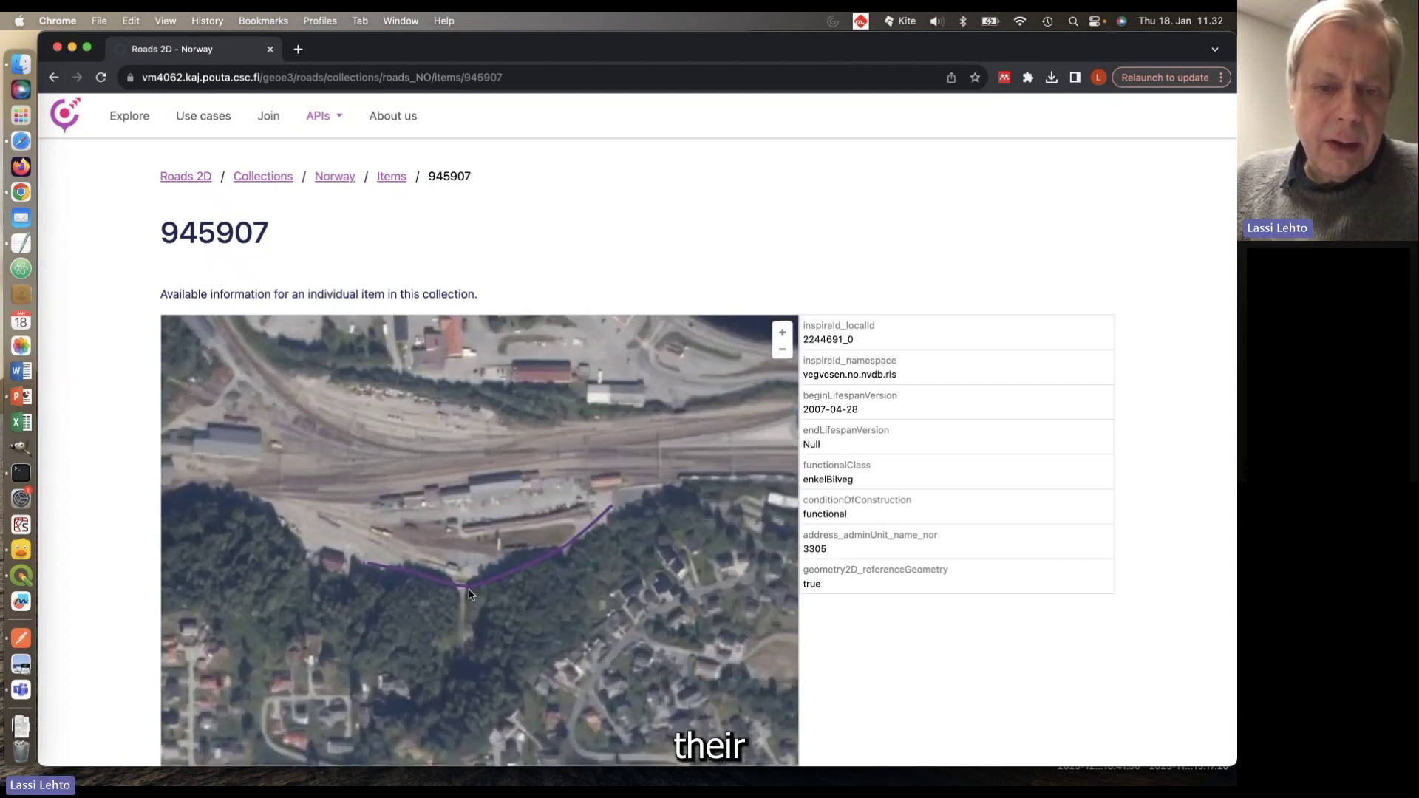
pyautogui.scroll(1, 470, 590)
pyautogui.moveTo(484, 634); pyautogui.dragTo(464, 599)
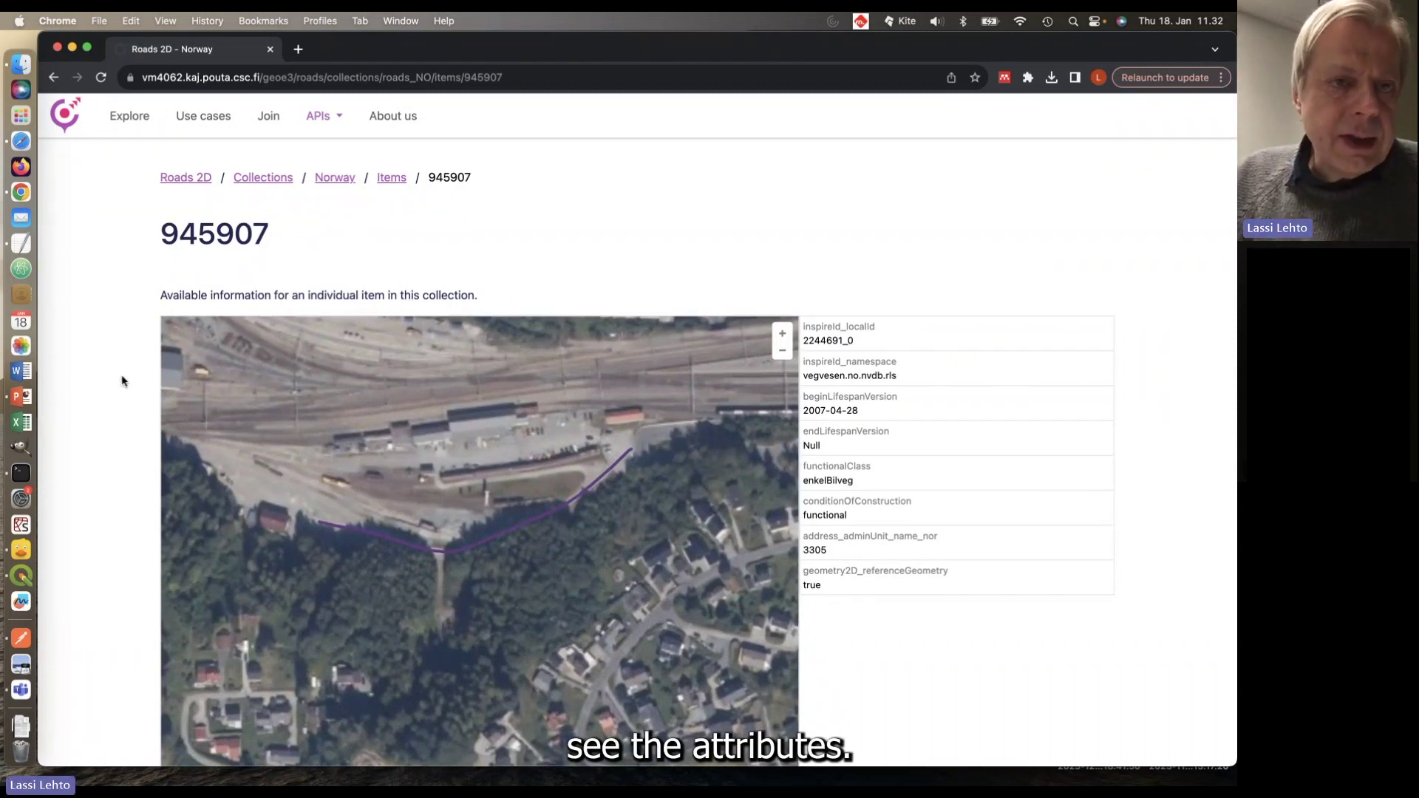
pyautogui.click(329, 117)
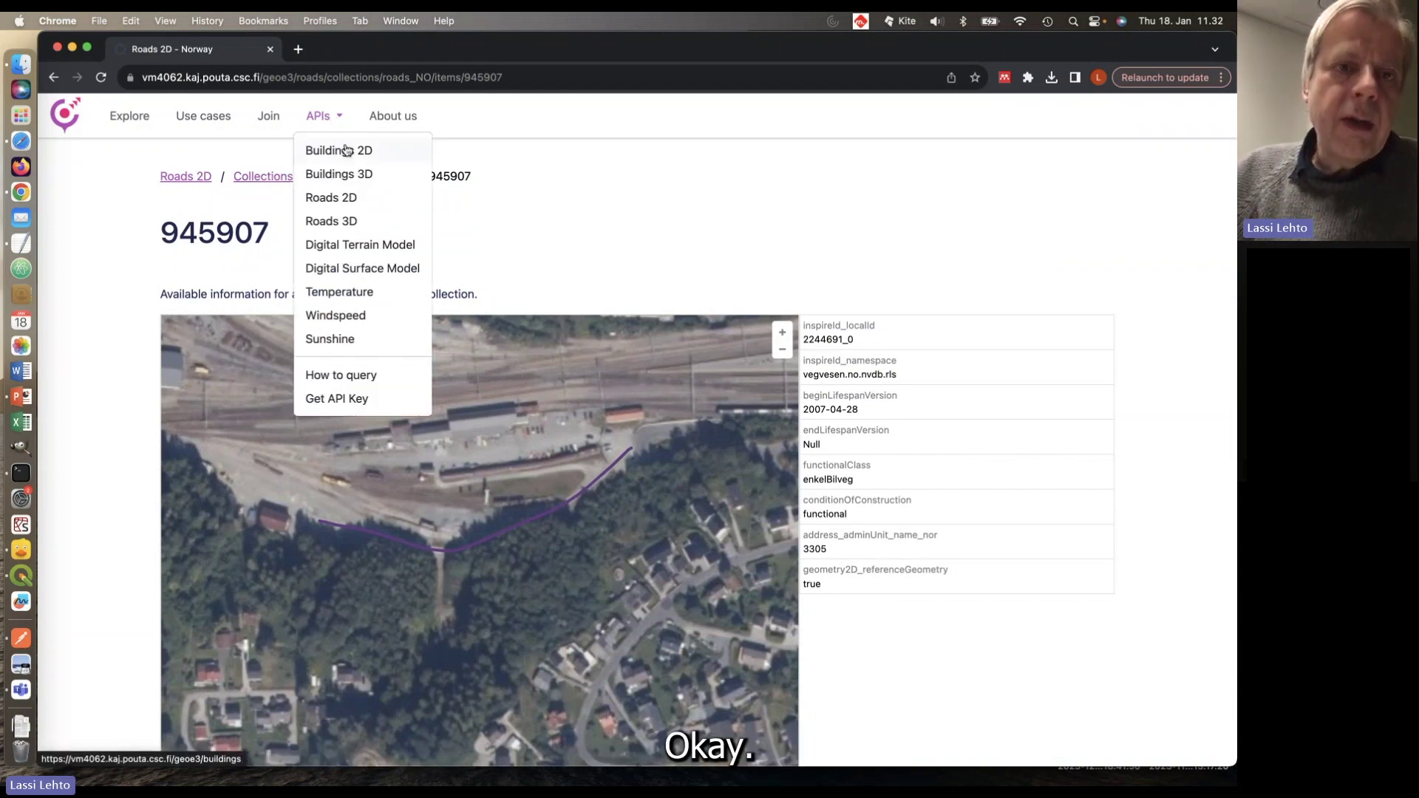
# Step: Open the Estonia collection of the Buildings 3D API and view its items on a map
pyautogui.click(341, 176)
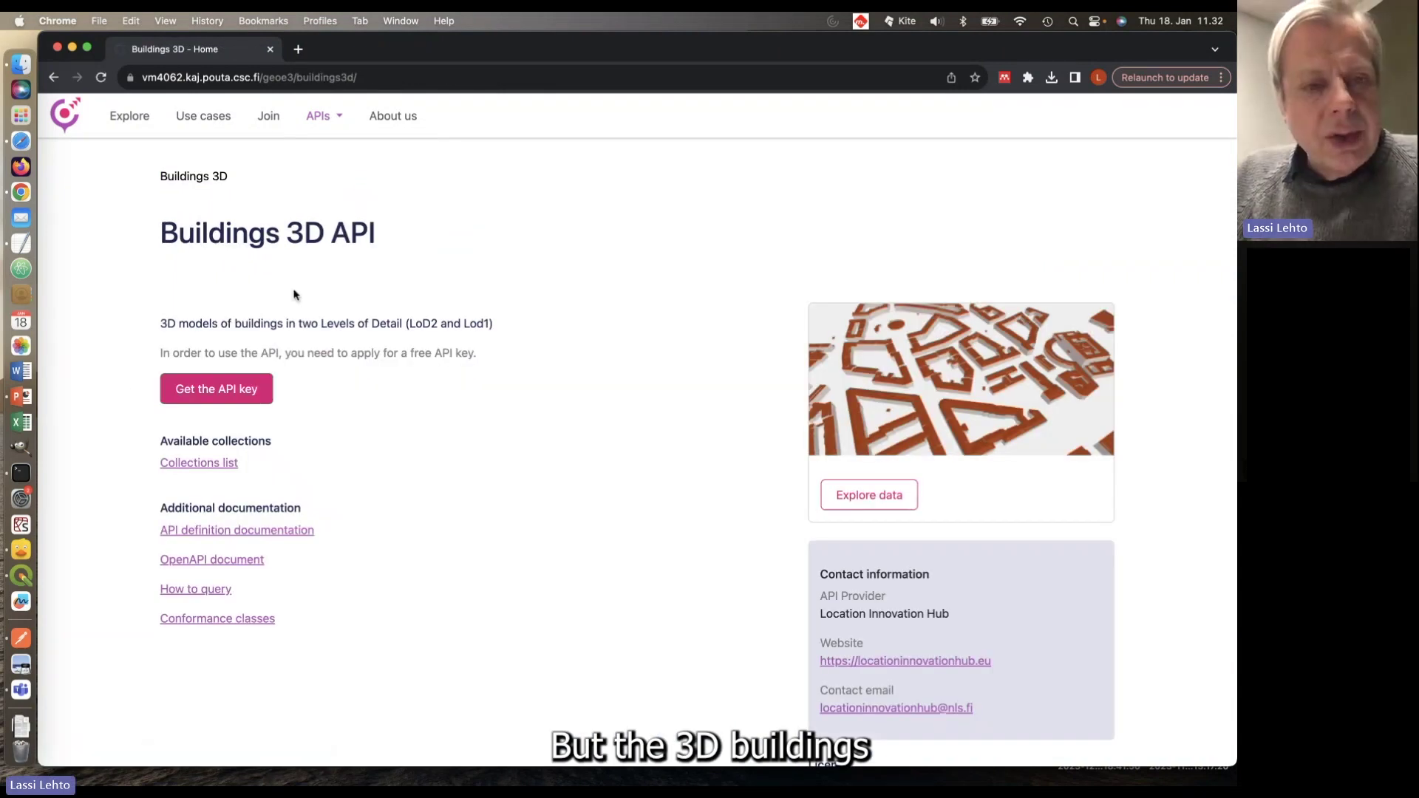
pyautogui.click(201, 464)
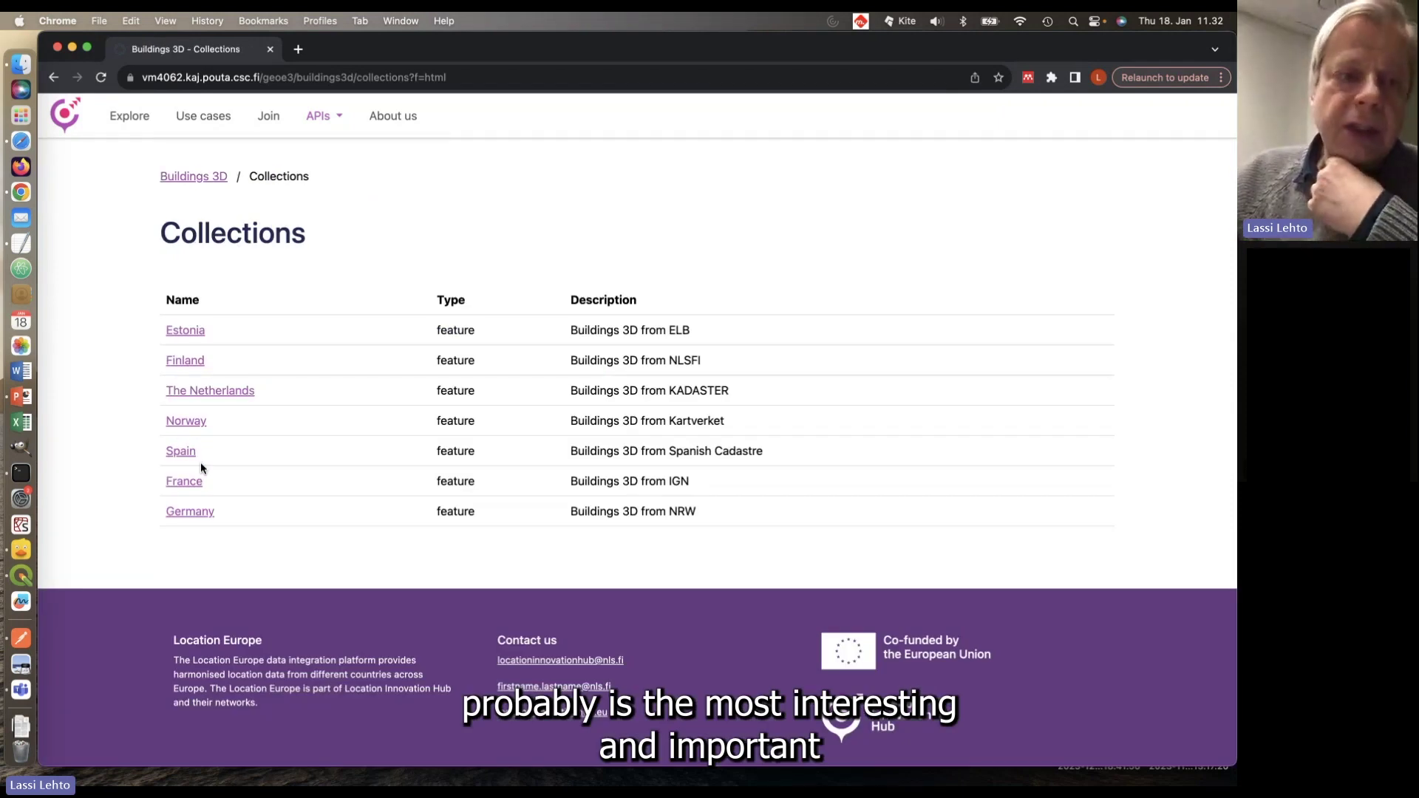
pyautogui.click(198, 334)
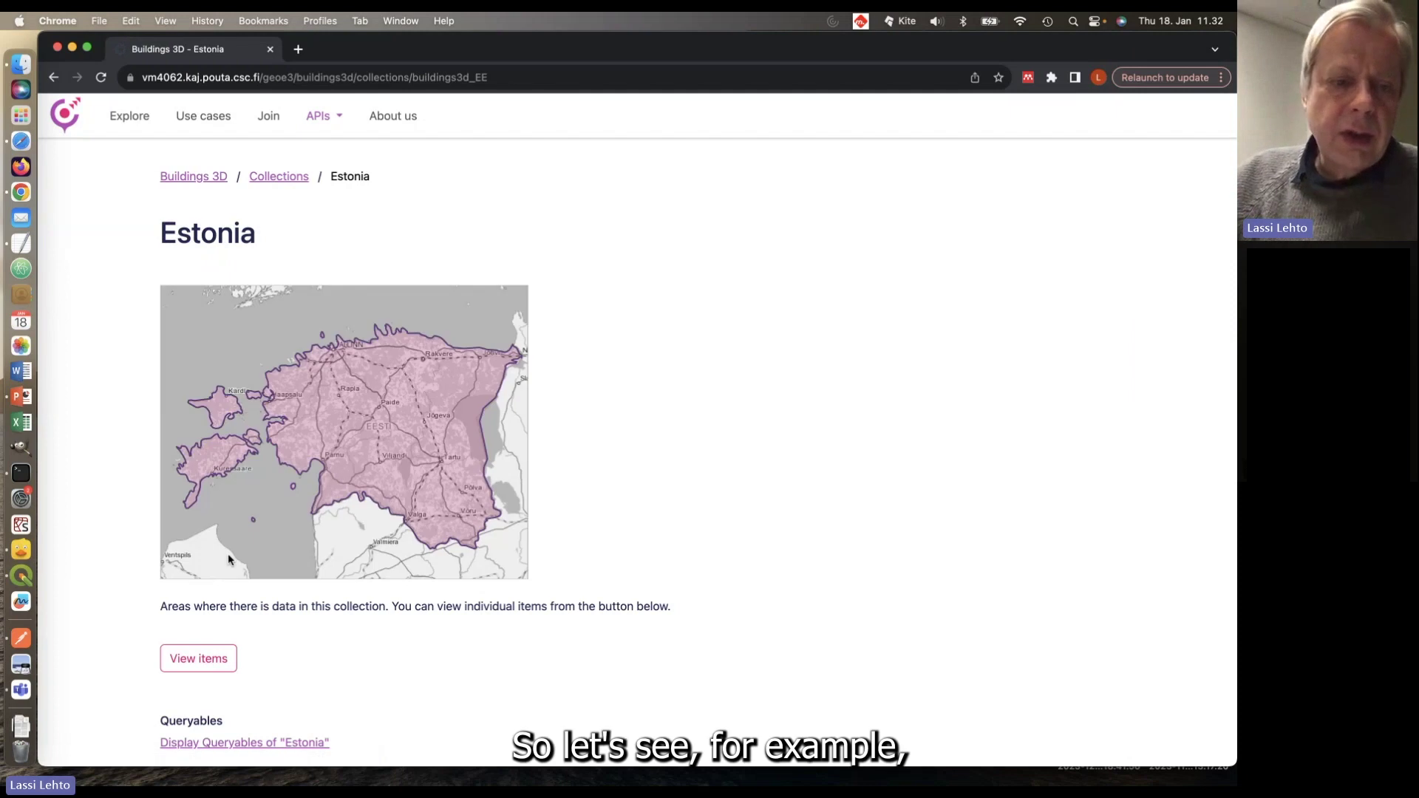
pyautogui.click(197, 659)
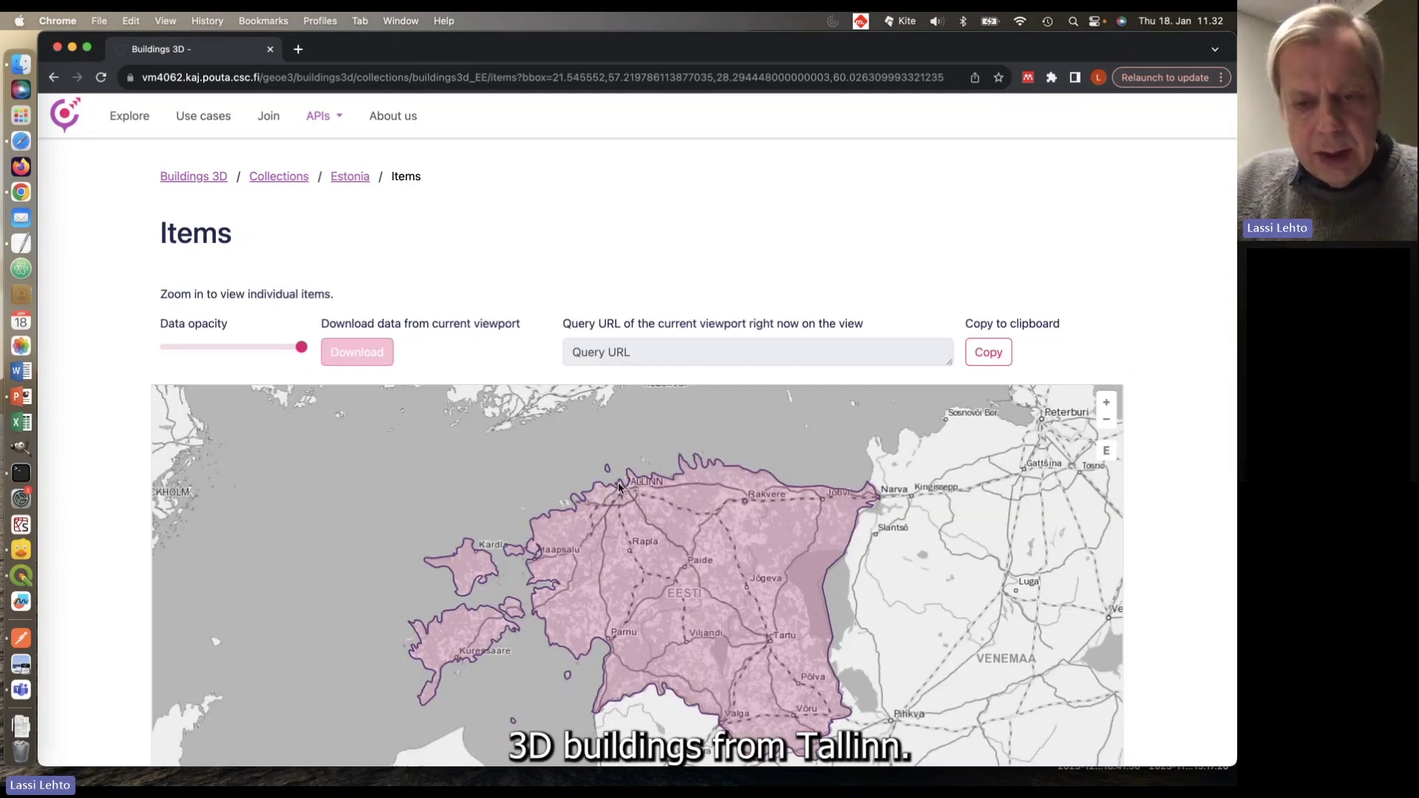
# Step: Pan and zoom the map to the Niguliste area of Tallinn's old town
pyautogui.scroll(5, 636, 501)
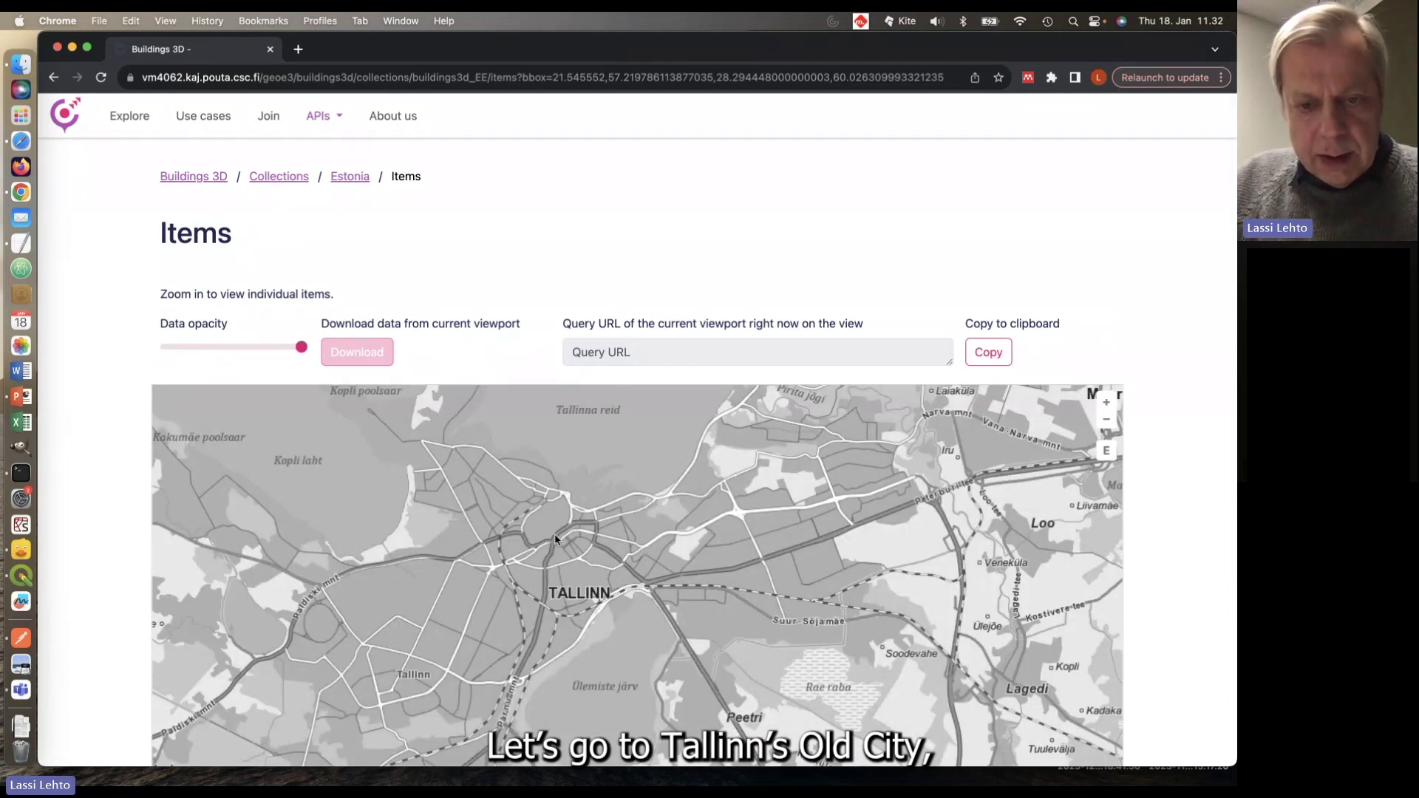
pyautogui.scroll(5, 574, 550)
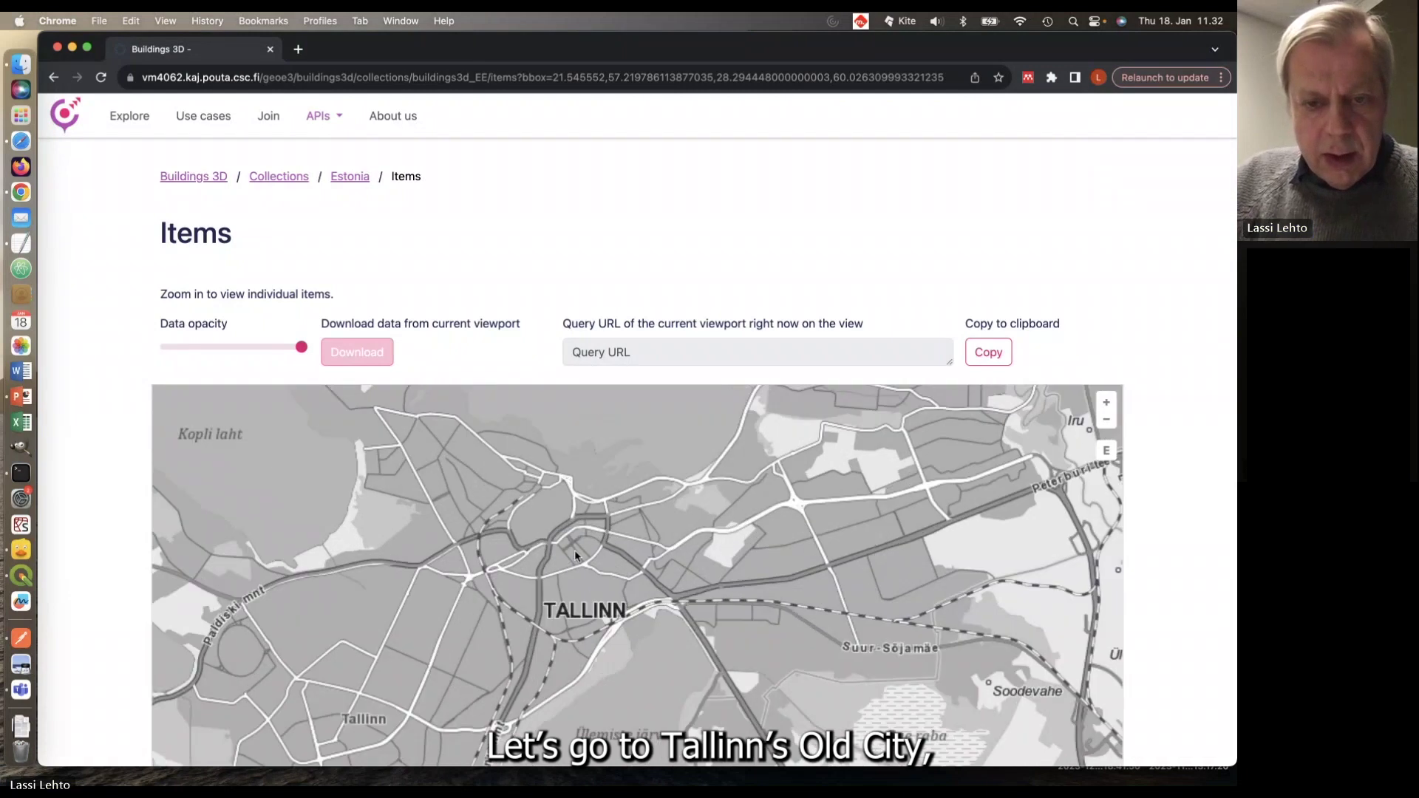
pyautogui.scroll(-5, 482, 570)
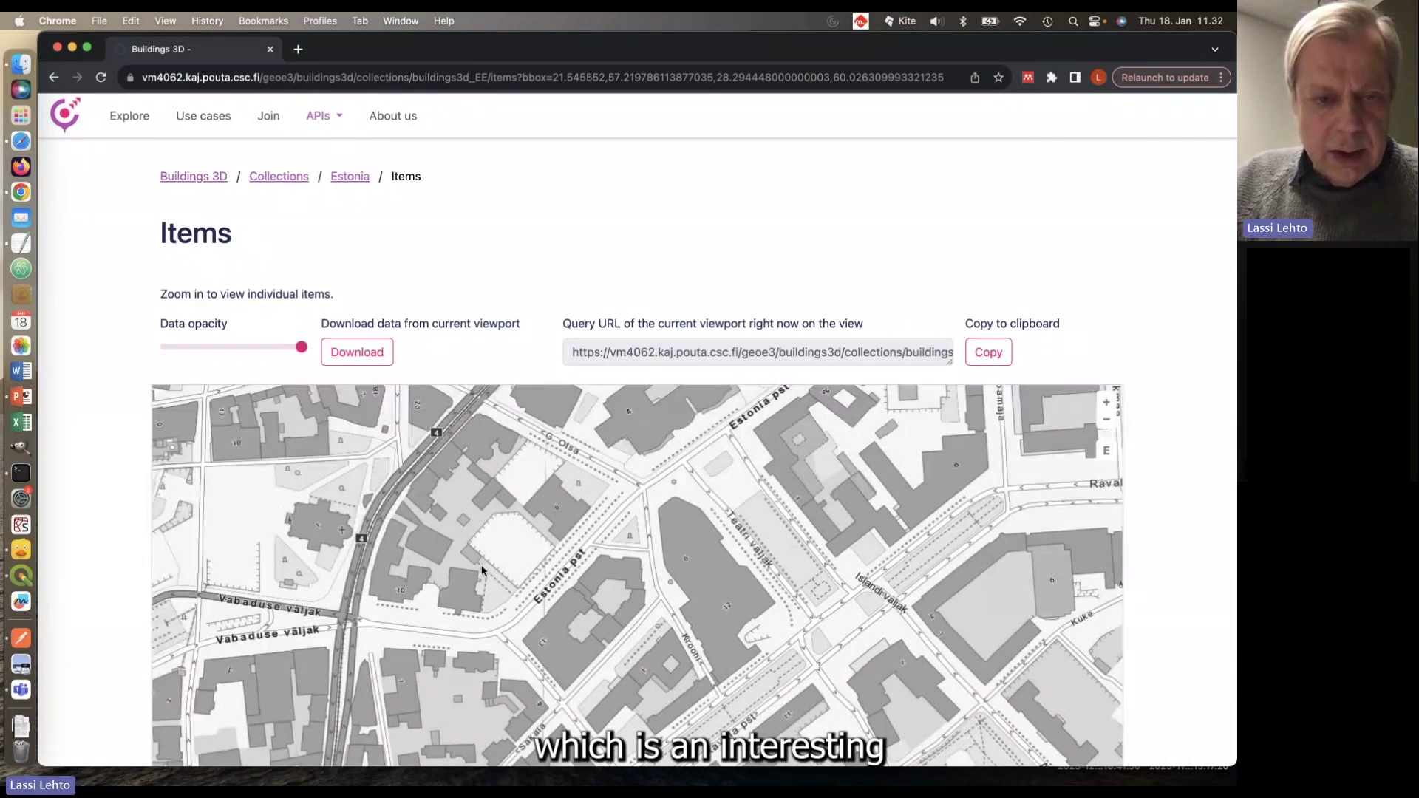
pyautogui.moveTo(474, 463); pyautogui.dragTo(470, 610)
pyautogui.scroll(-1, 472, 609)
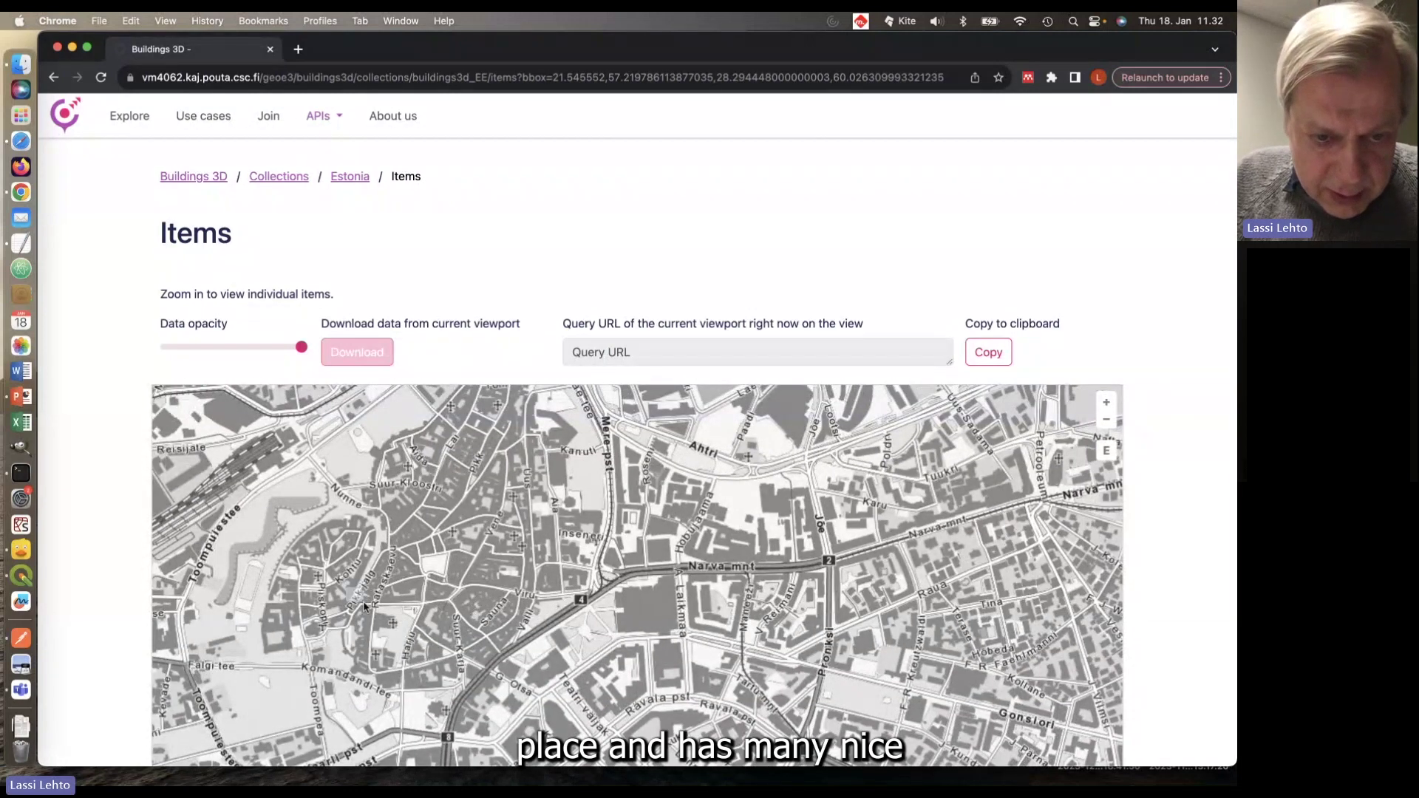
pyautogui.click(439, 648)
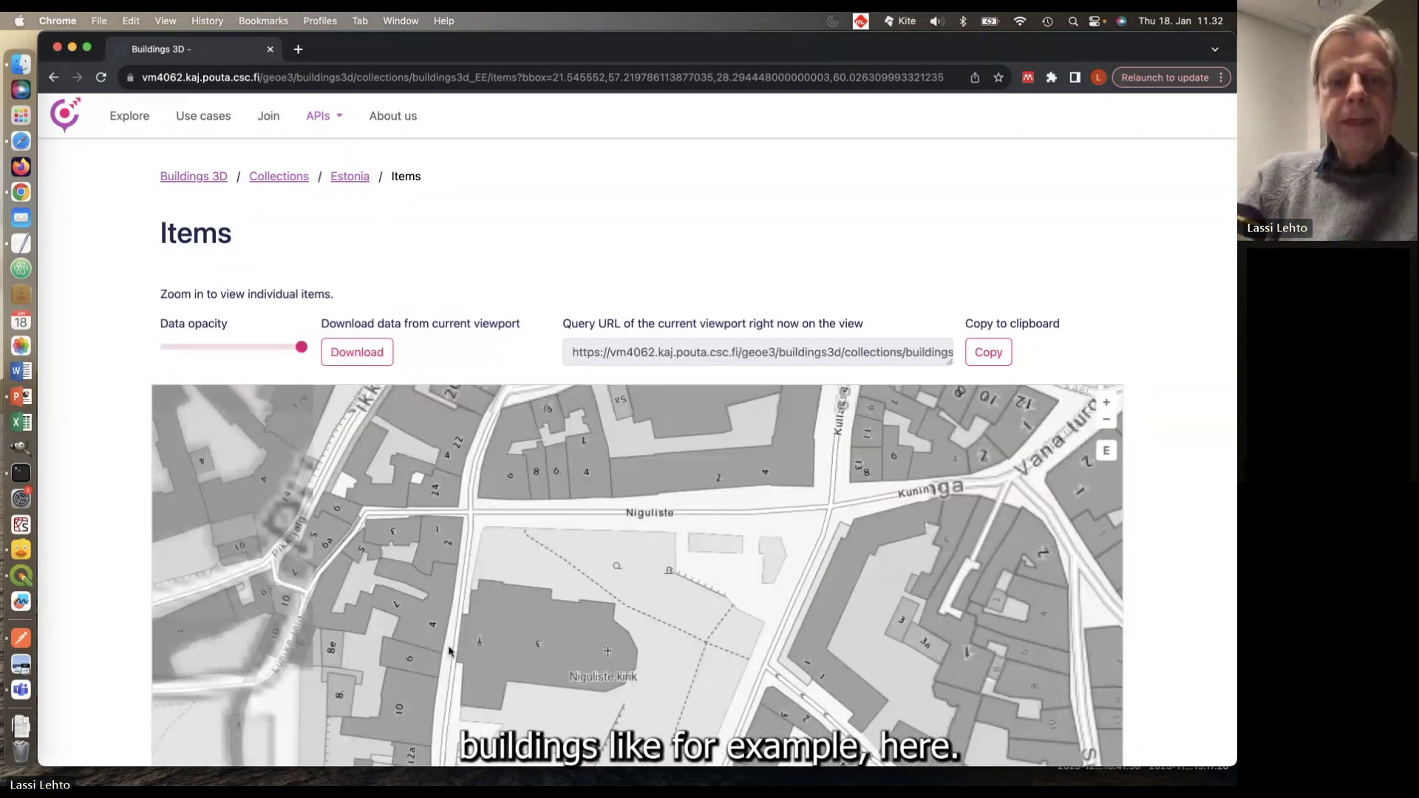
pyautogui.scroll(-3, 115, 619)
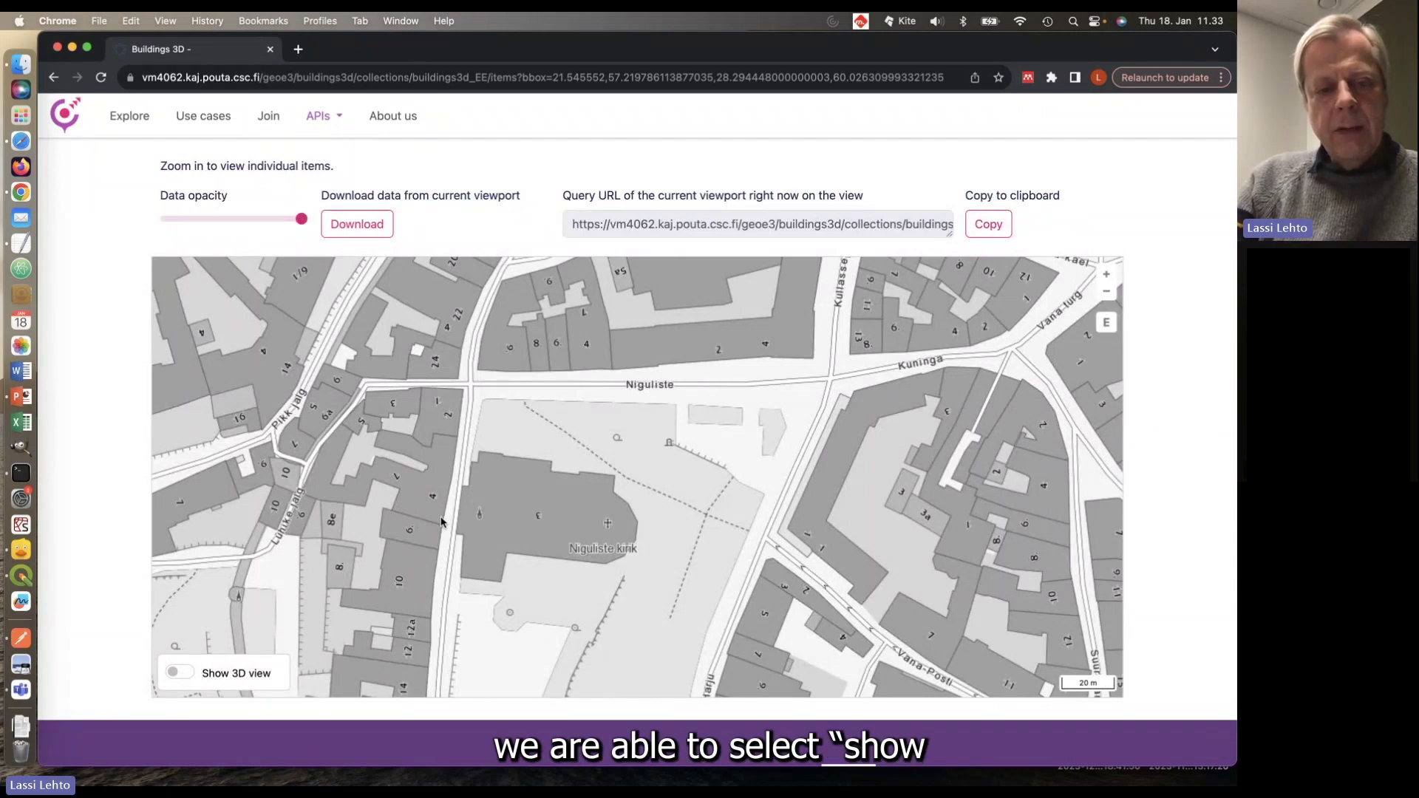
# Step: Show the Niguliste old-town buildings in 3D, rotate and tilt the model, then open the APIs menu
pyautogui.scroll(1, 441, 521)
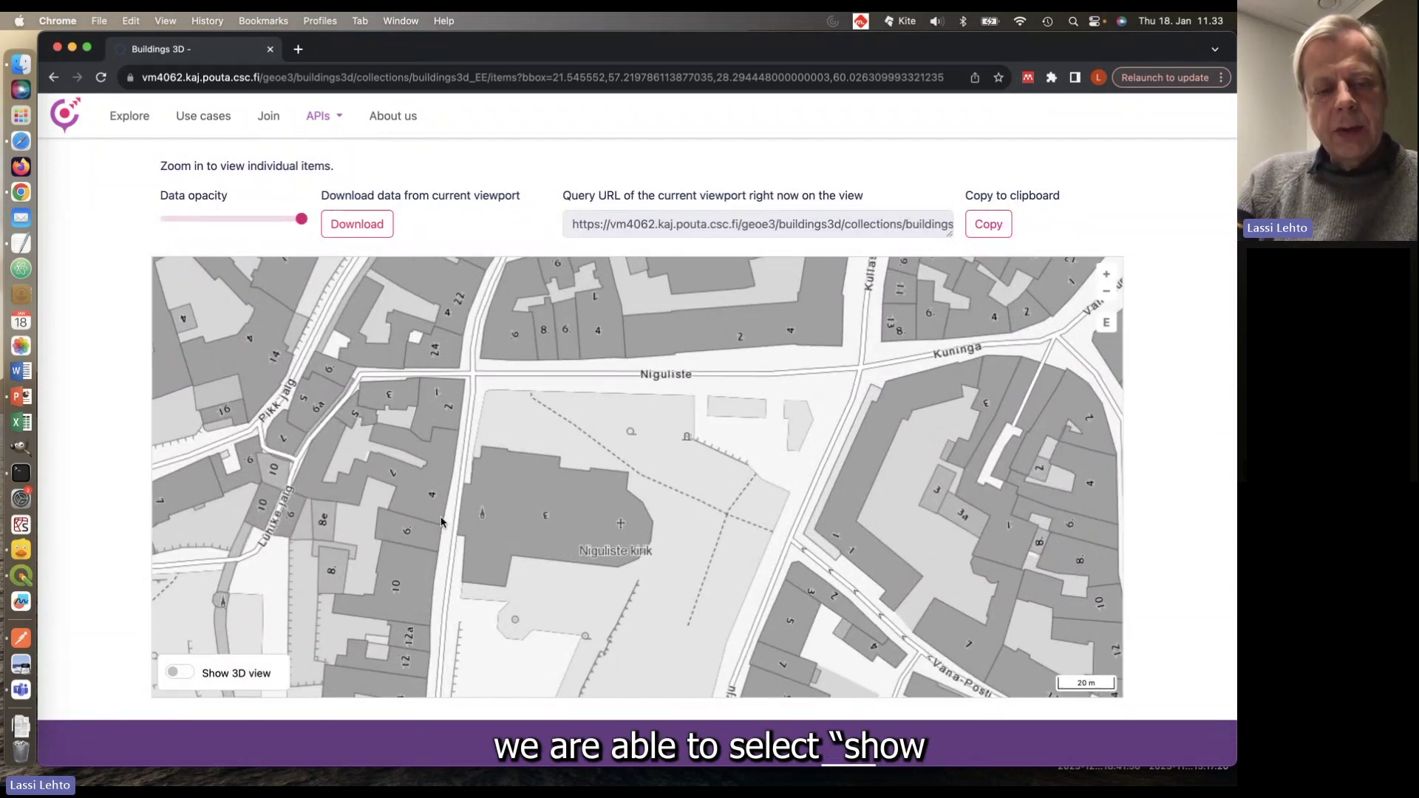
pyautogui.click(185, 673)
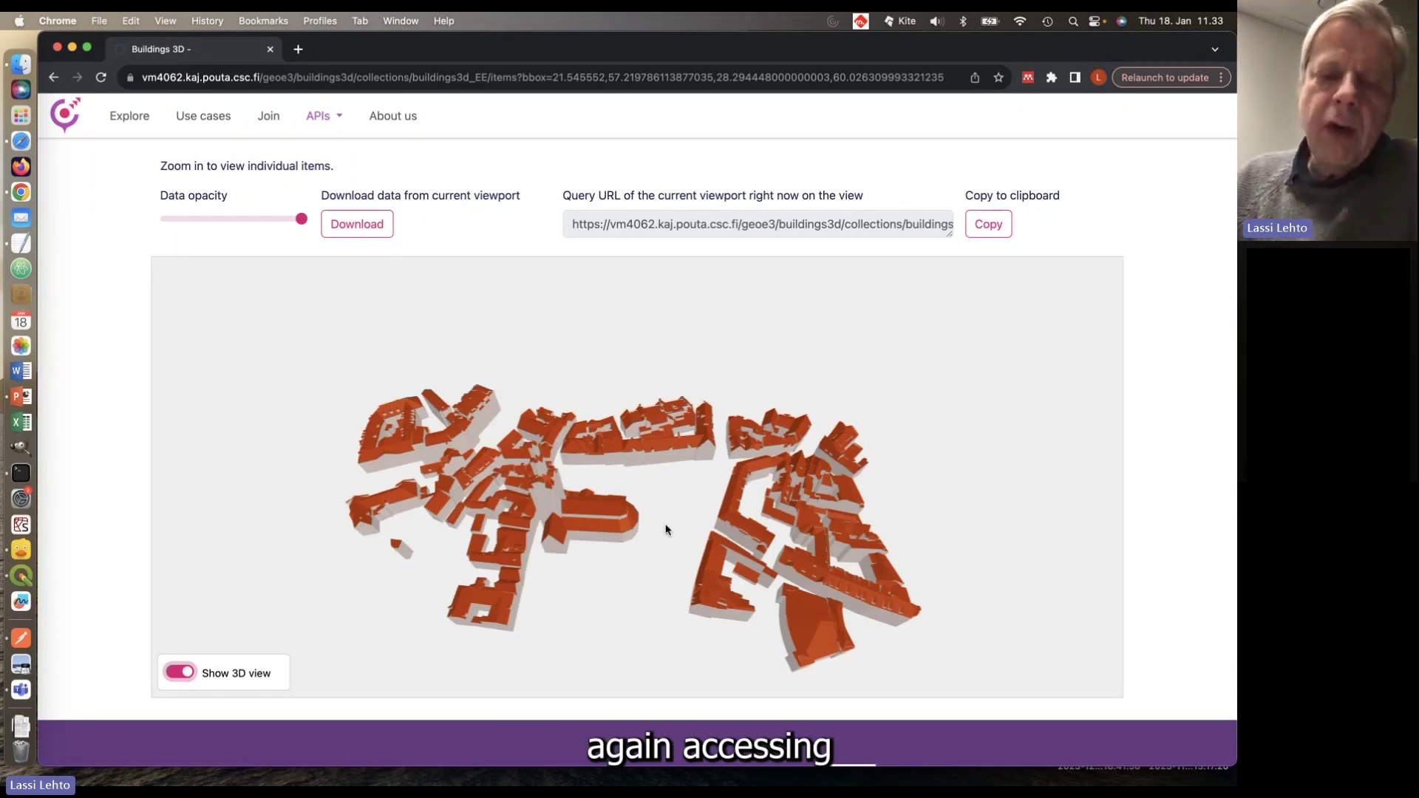
pyautogui.moveTo(665, 521); pyautogui.dragTo(697, 500)
pyautogui.moveTo(555, 524); pyautogui.dragTo(627, 522)
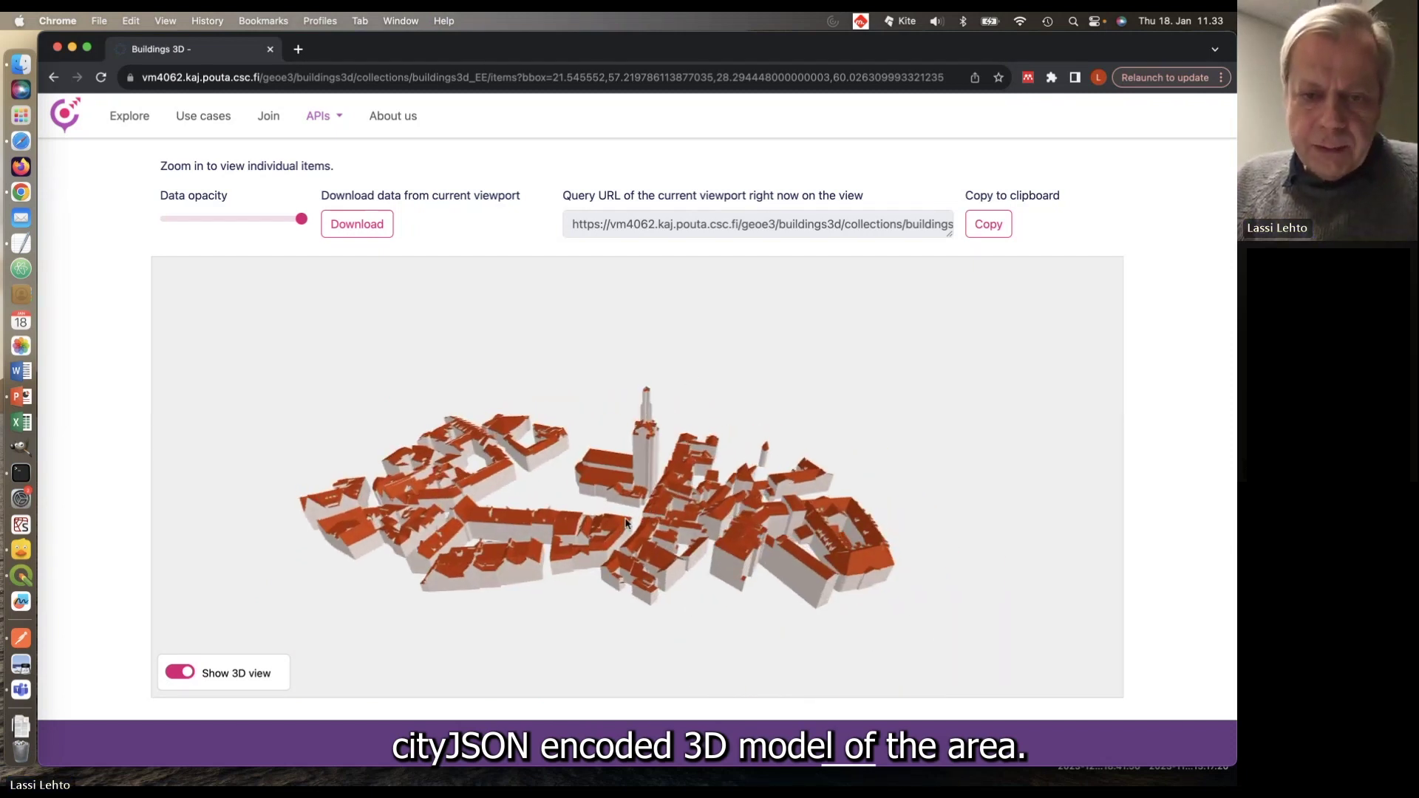
pyautogui.scroll(5, 629, 522)
pyautogui.moveTo(662, 523); pyautogui.dragTo(638, 574)
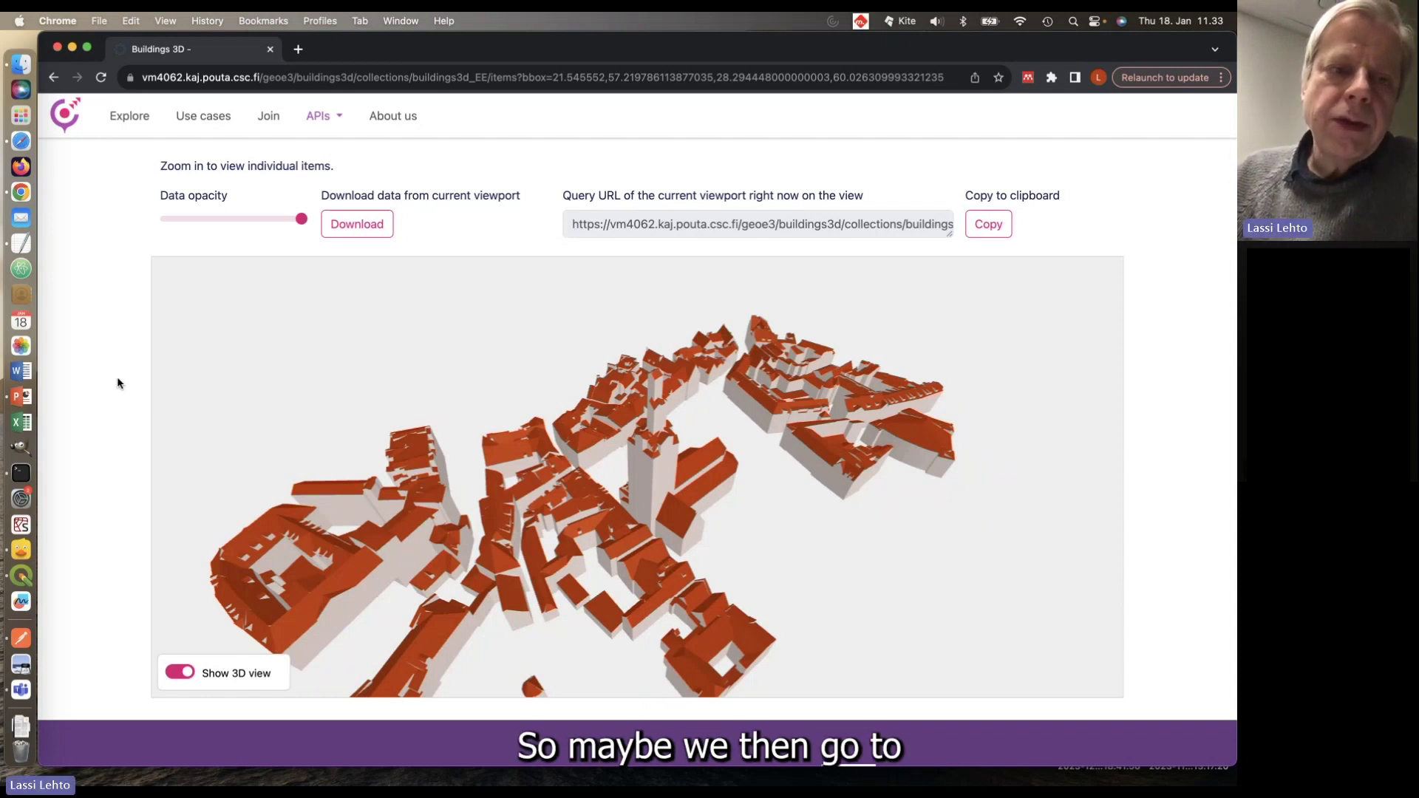
pyautogui.click(335, 121)
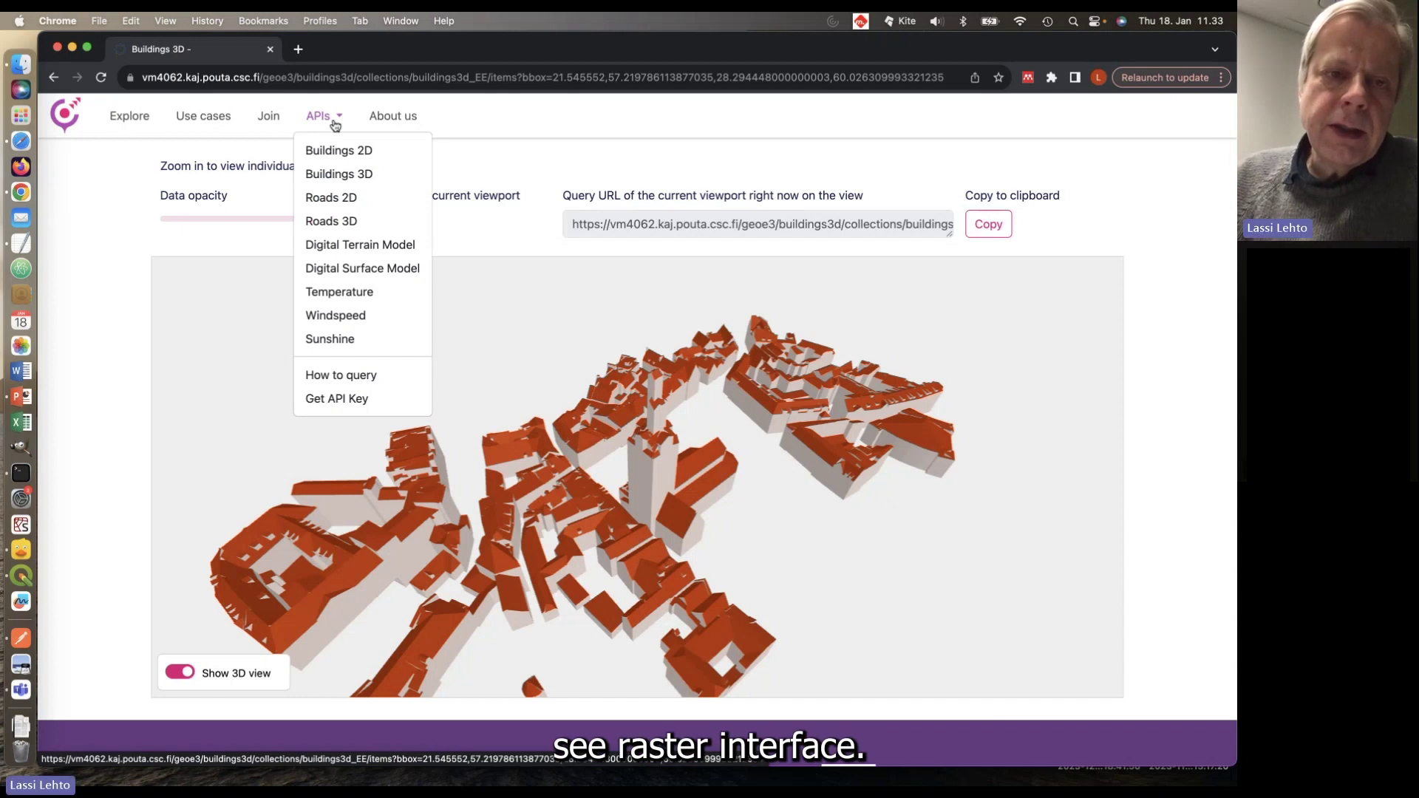
# Step: Open the Digital Terrain Model API and view The Netherlands collection coverage
pyautogui.click(337, 245)
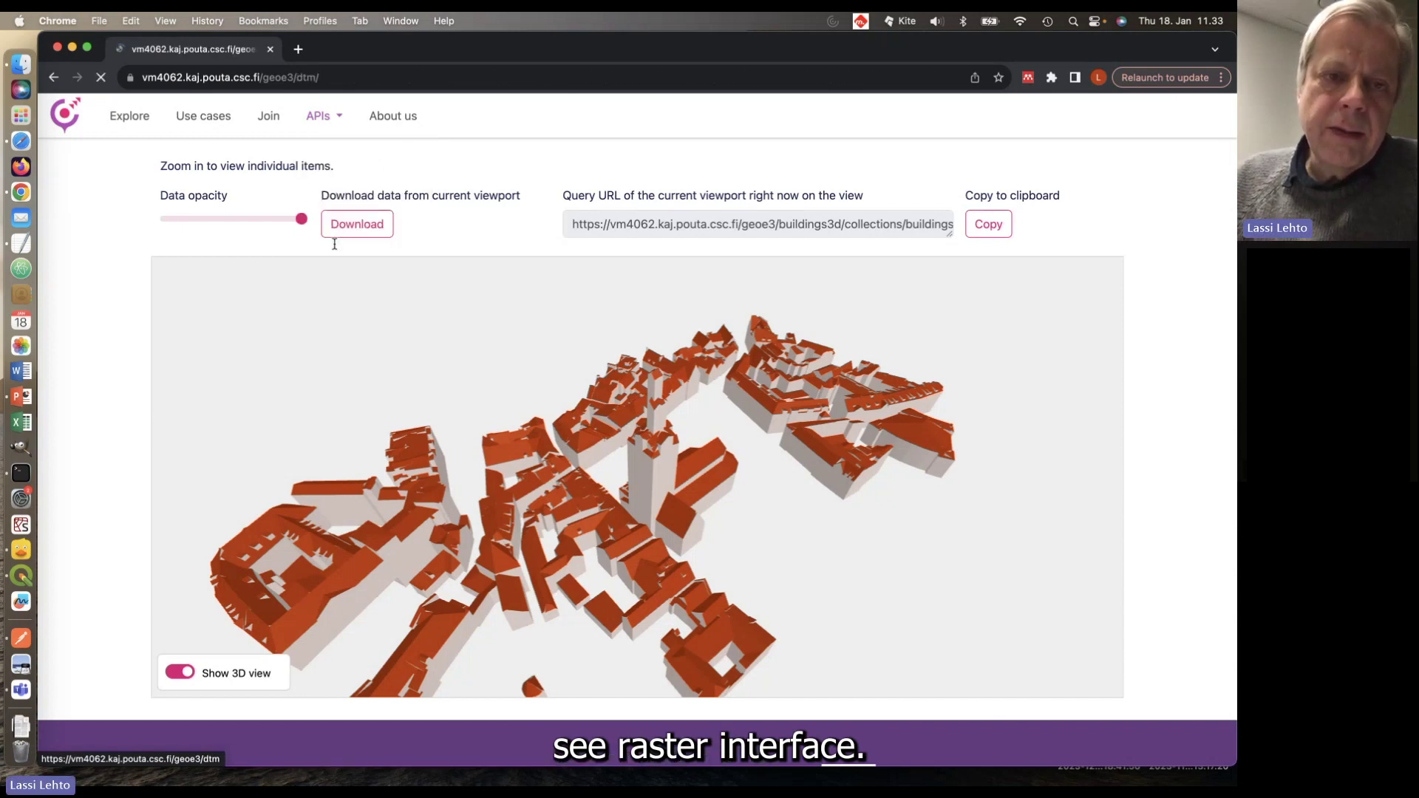
pyautogui.click(216, 480)
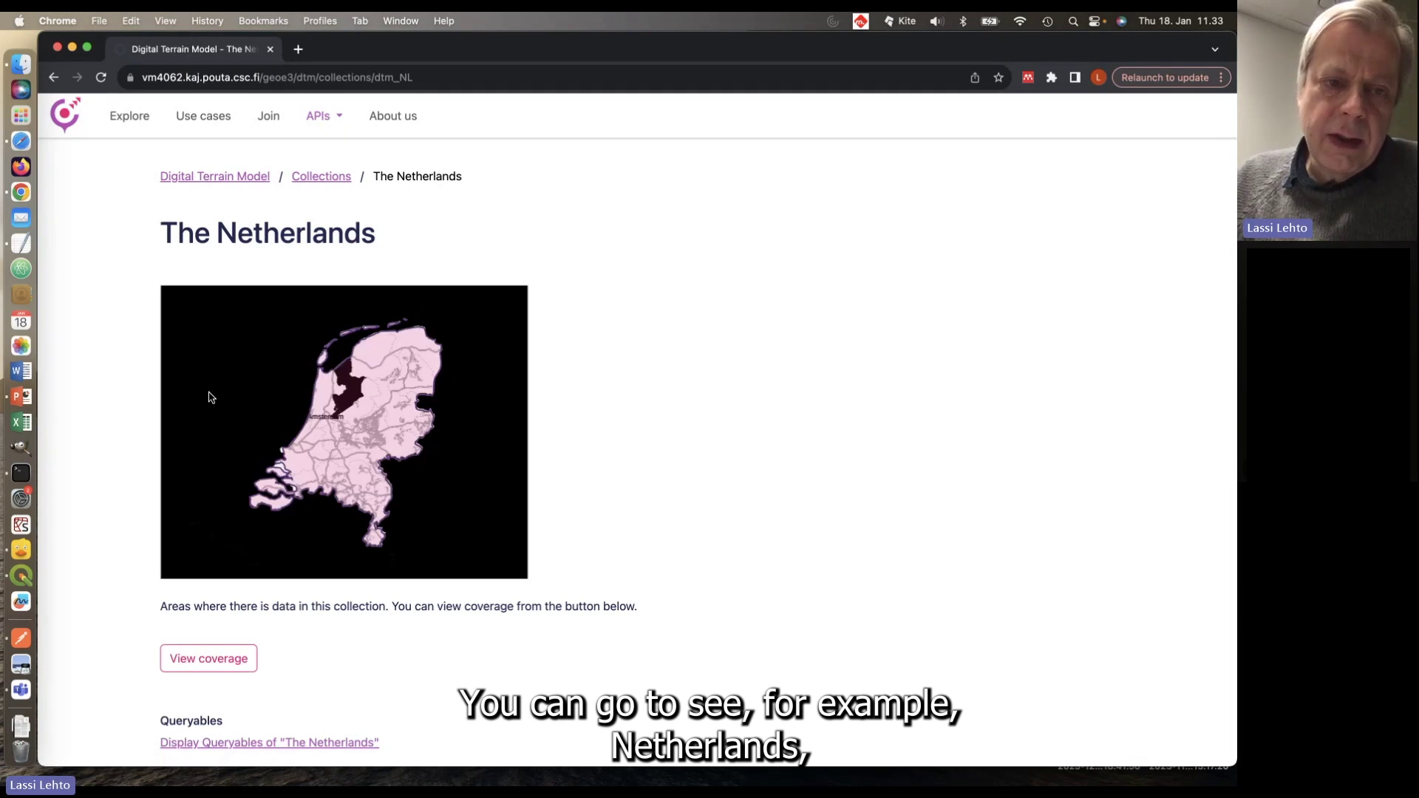
pyautogui.click(209, 660)
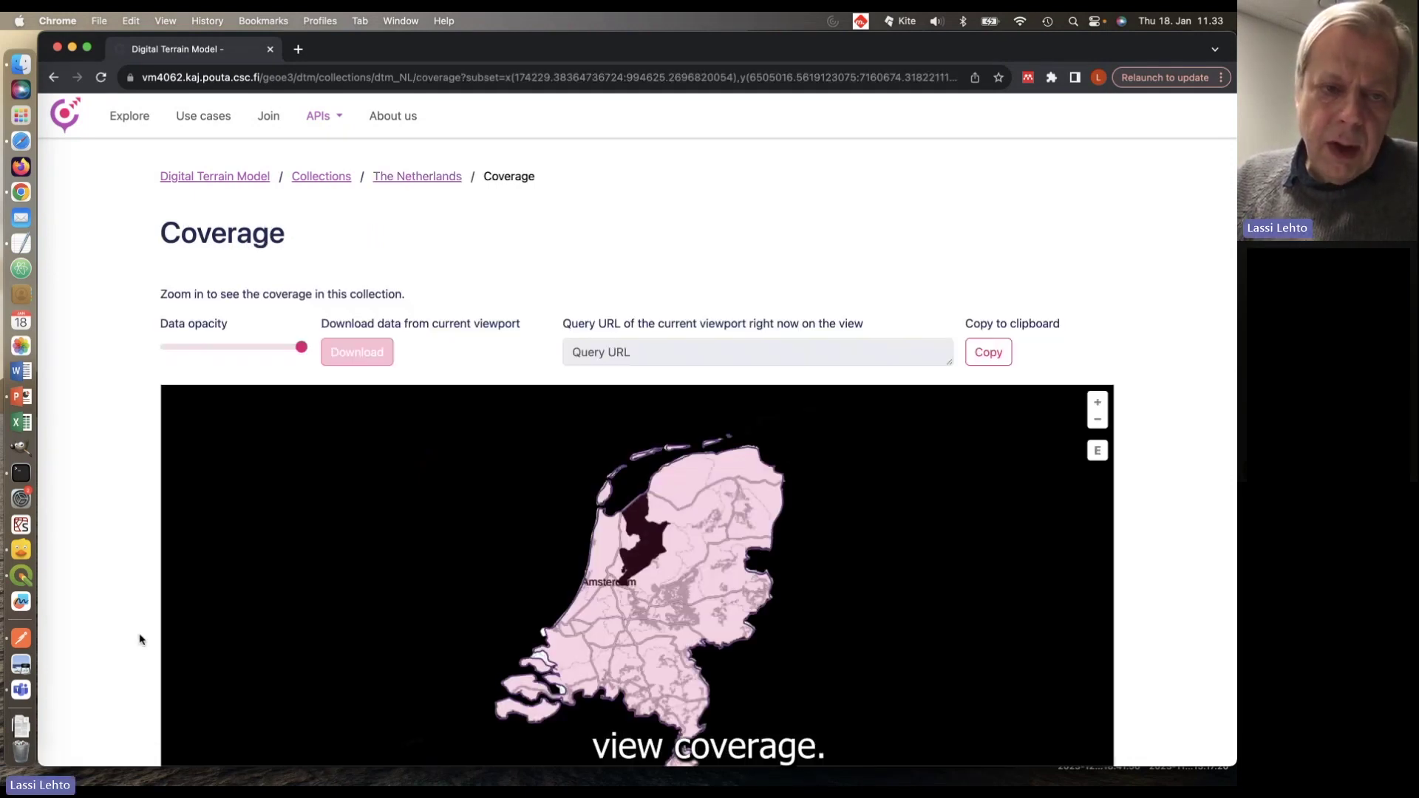
pyautogui.scroll(-2, 141, 640)
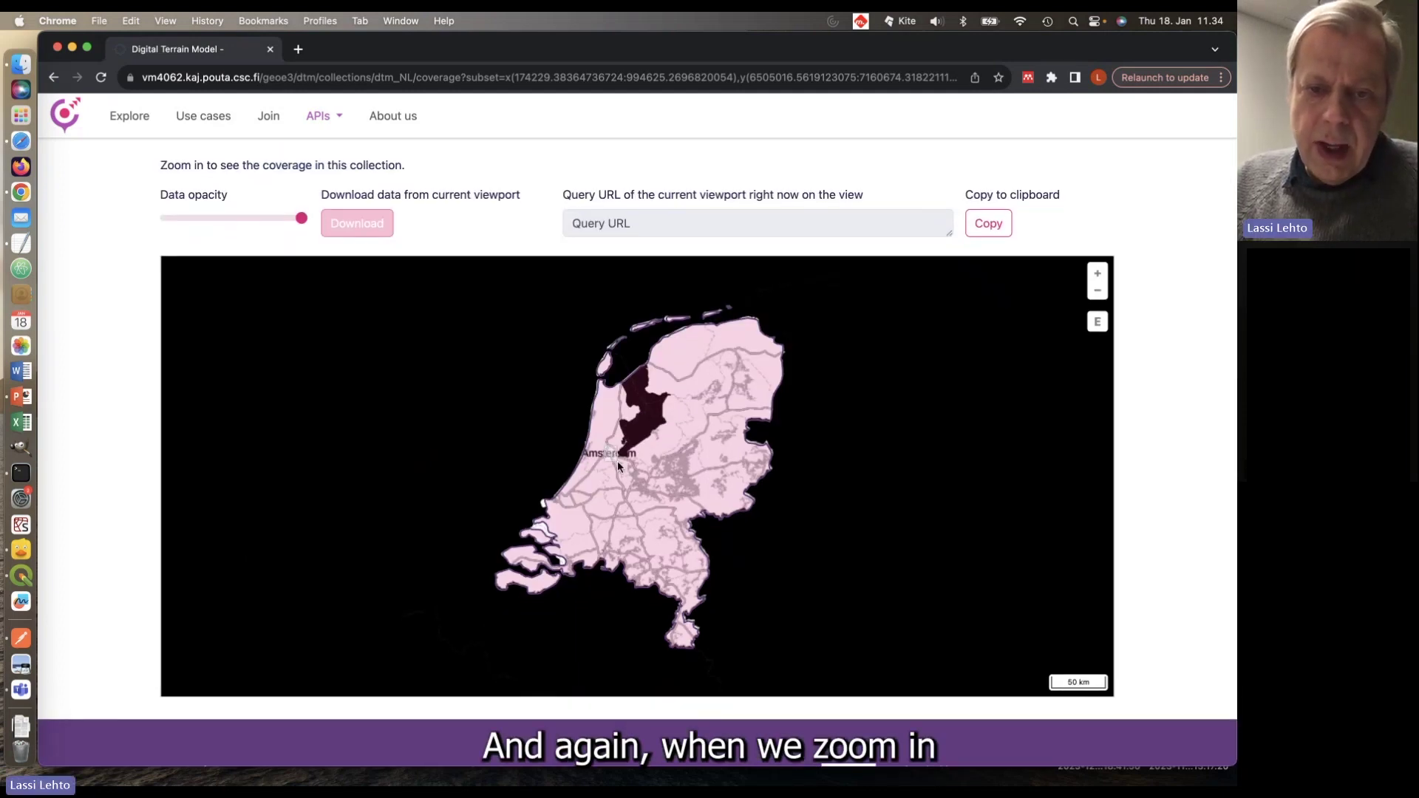
pyautogui.scroll(5, 618, 459)
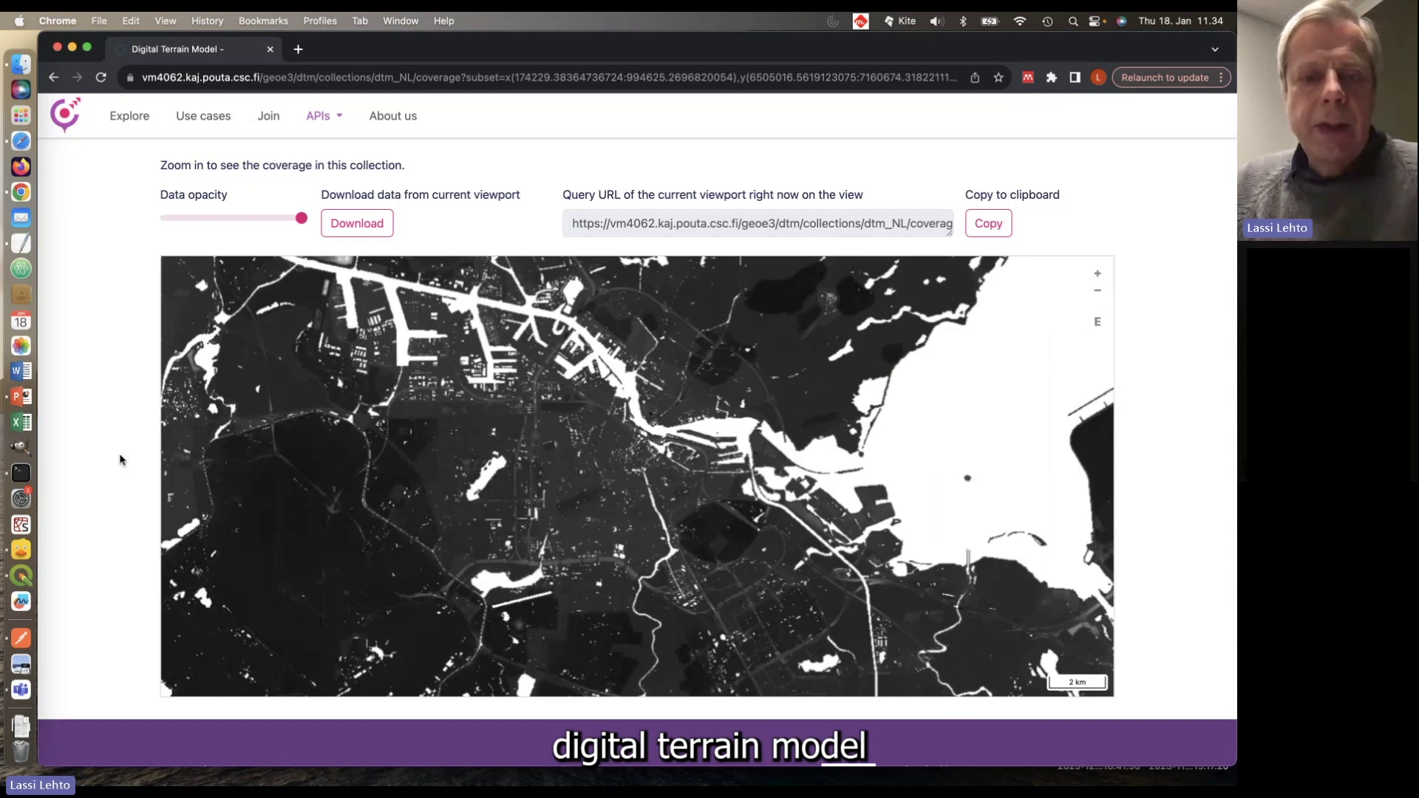
# Step: Zoom the terrain map into Amsterdam, copy its query URL, then open and close the APIs menu
pyautogui.moveTo(554, 439); pyautogui.dragTo(626, 517)
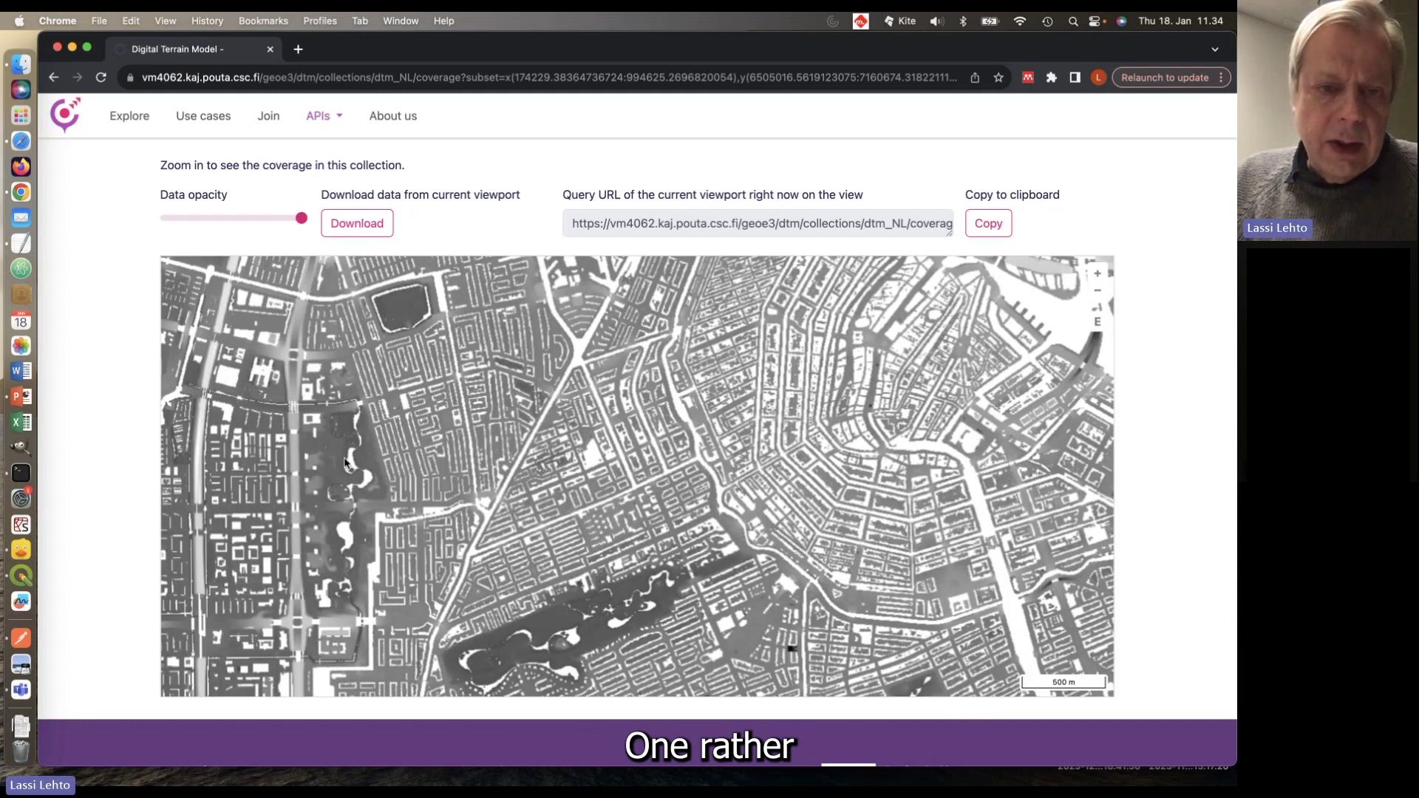
pyautogui.scroll(2, 84, 401)
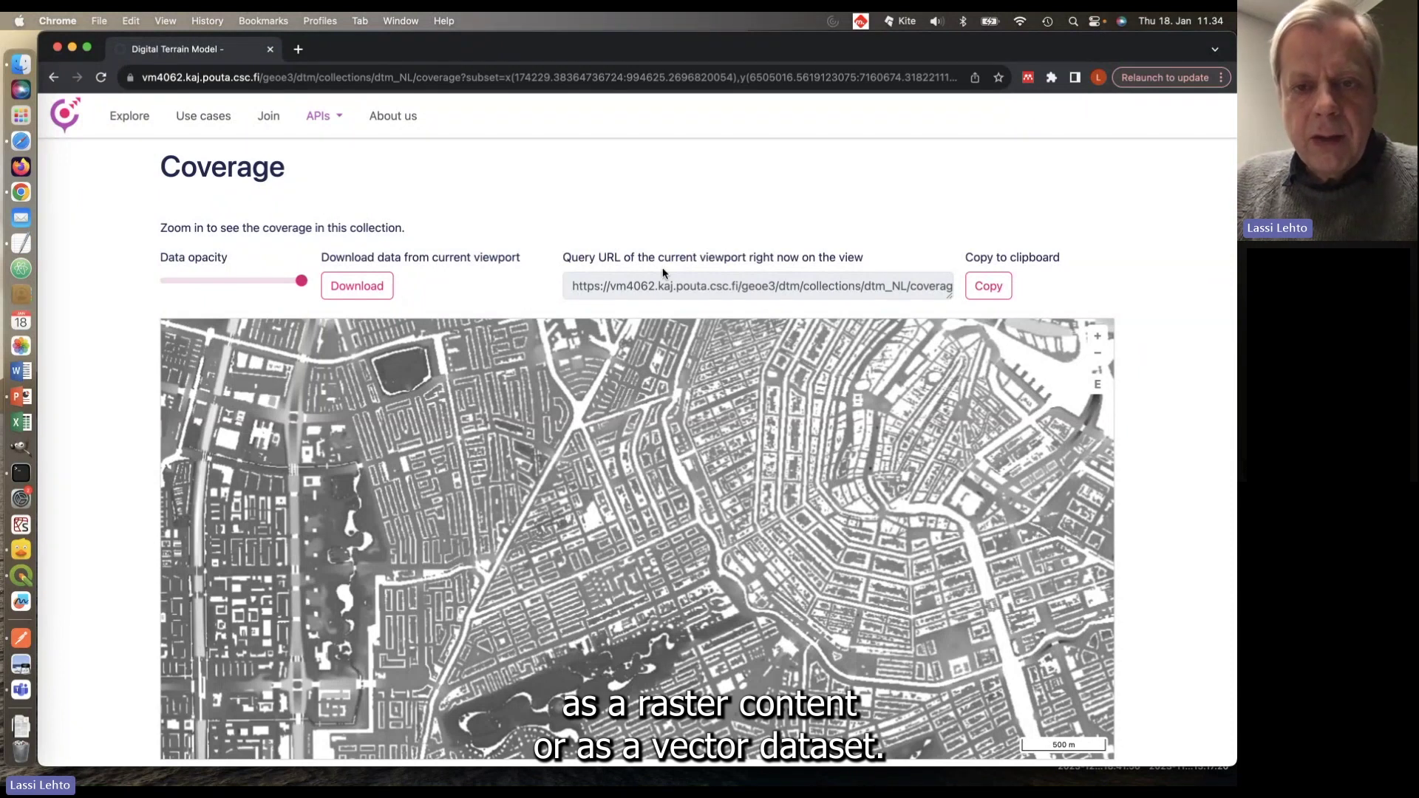
pyautogui.click(988, 286)
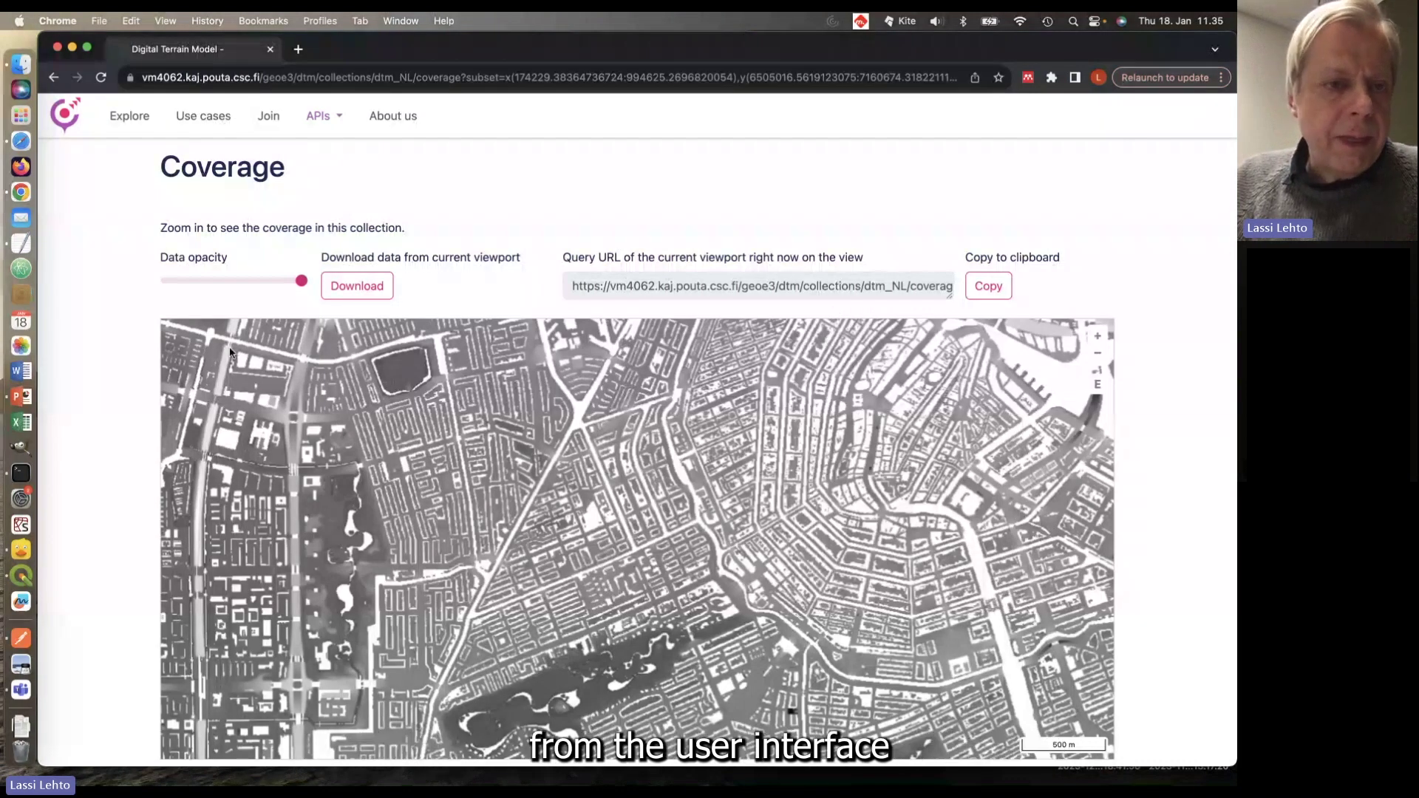
pyautogui.scroll(2, 115, 358)
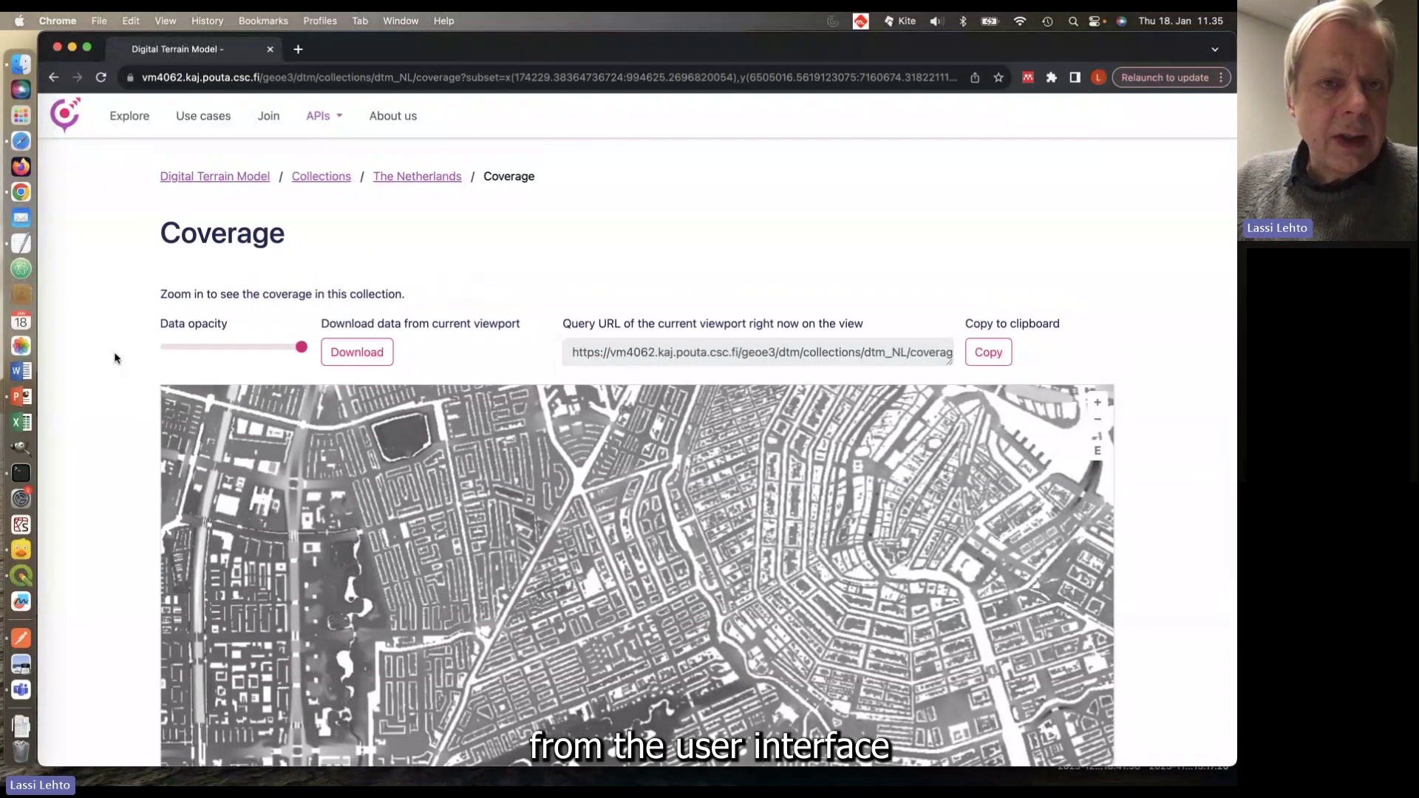
pyautogui.click(329, 116)
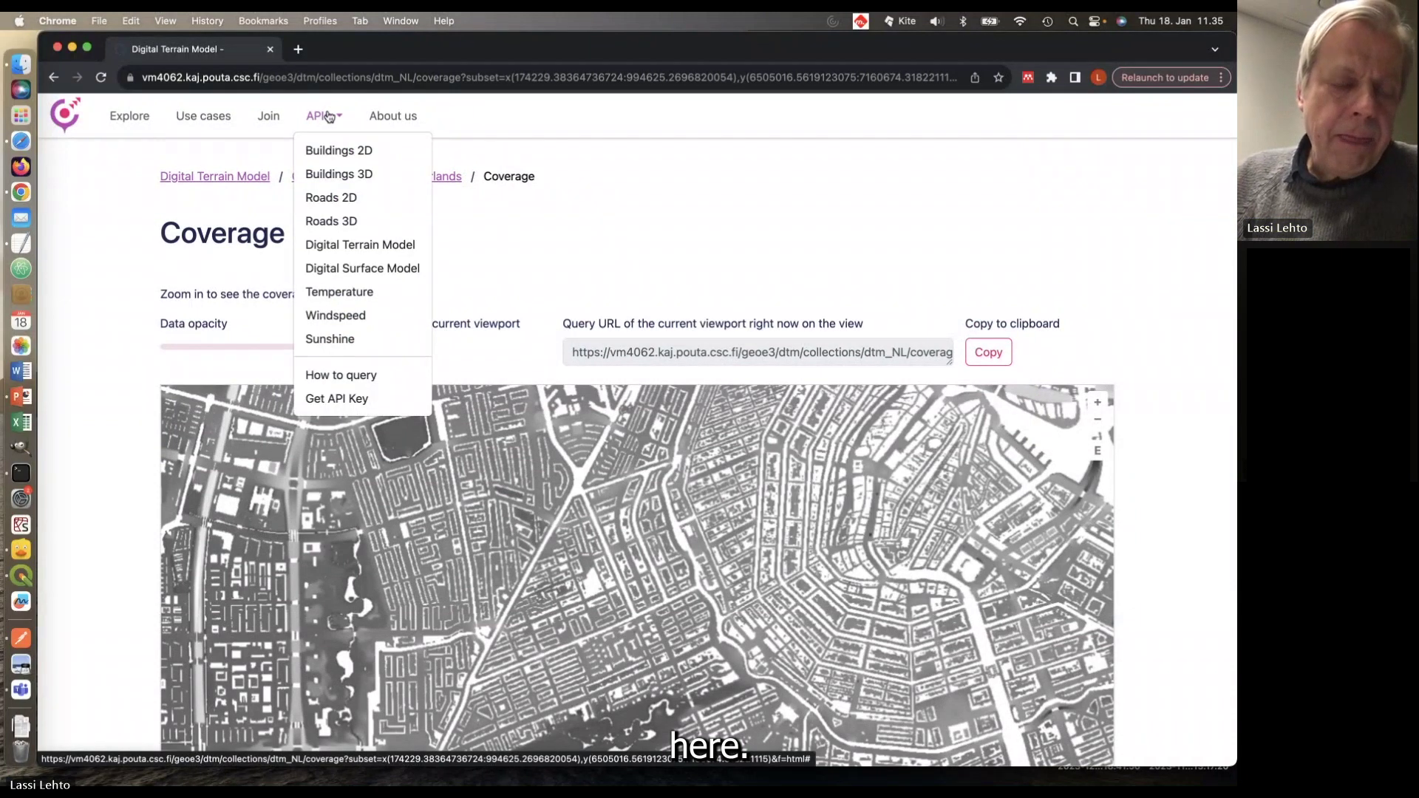
pyautogui.click(102, 215)
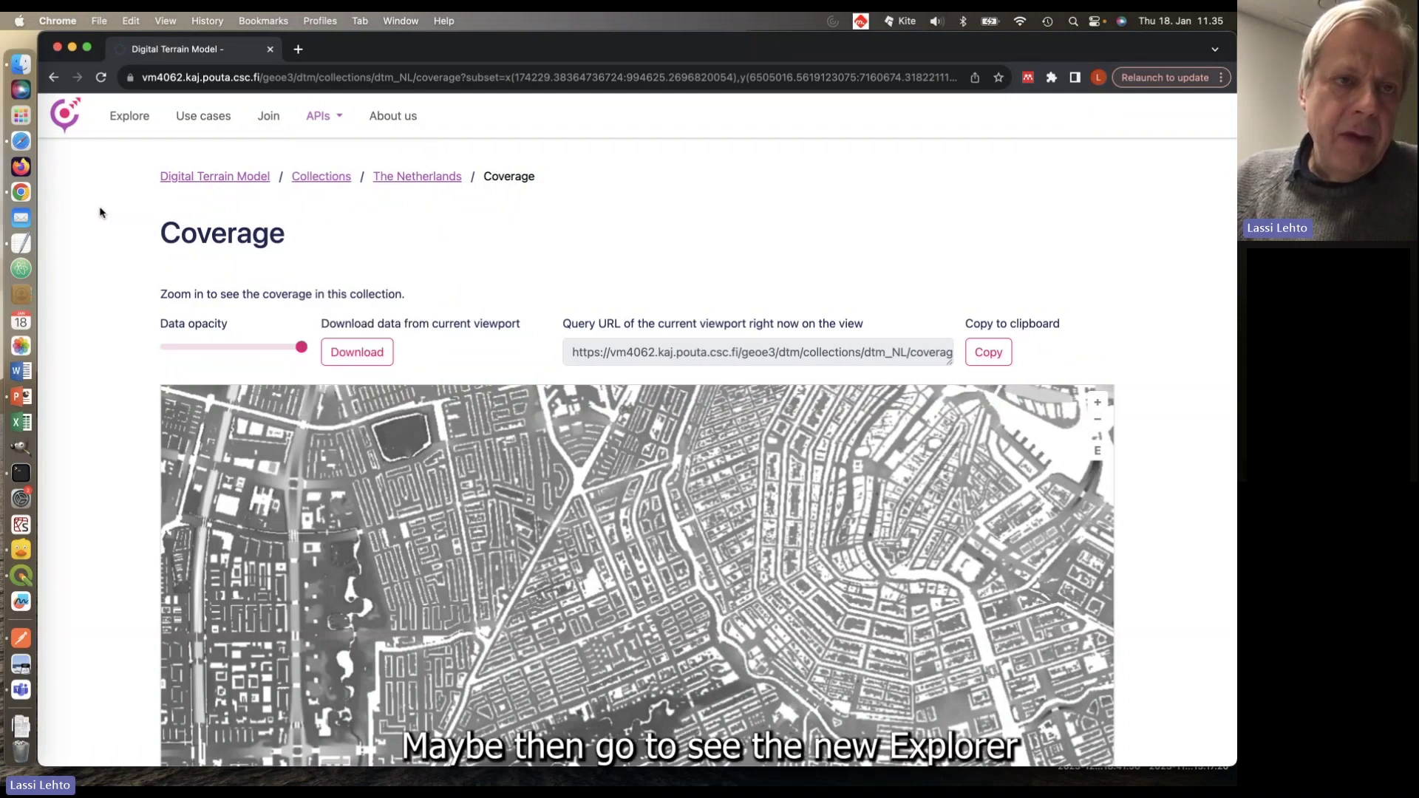
# Step: On the Explore map, turn on Buildings 2D, briefly toggling Roads 2D and Digital Terrain Model on and off
pyautogui.click(130, 118)
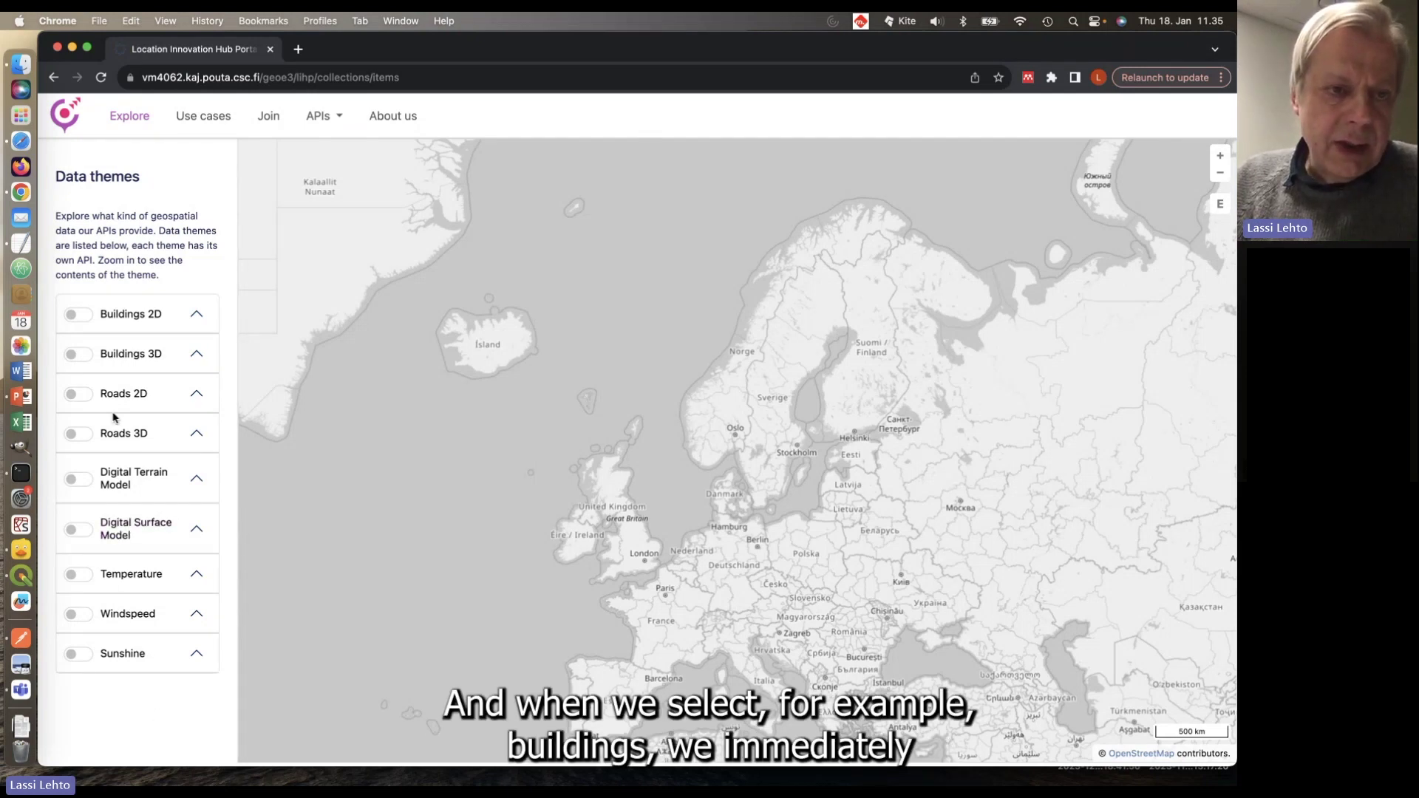
pyautogui.click(80, 315)
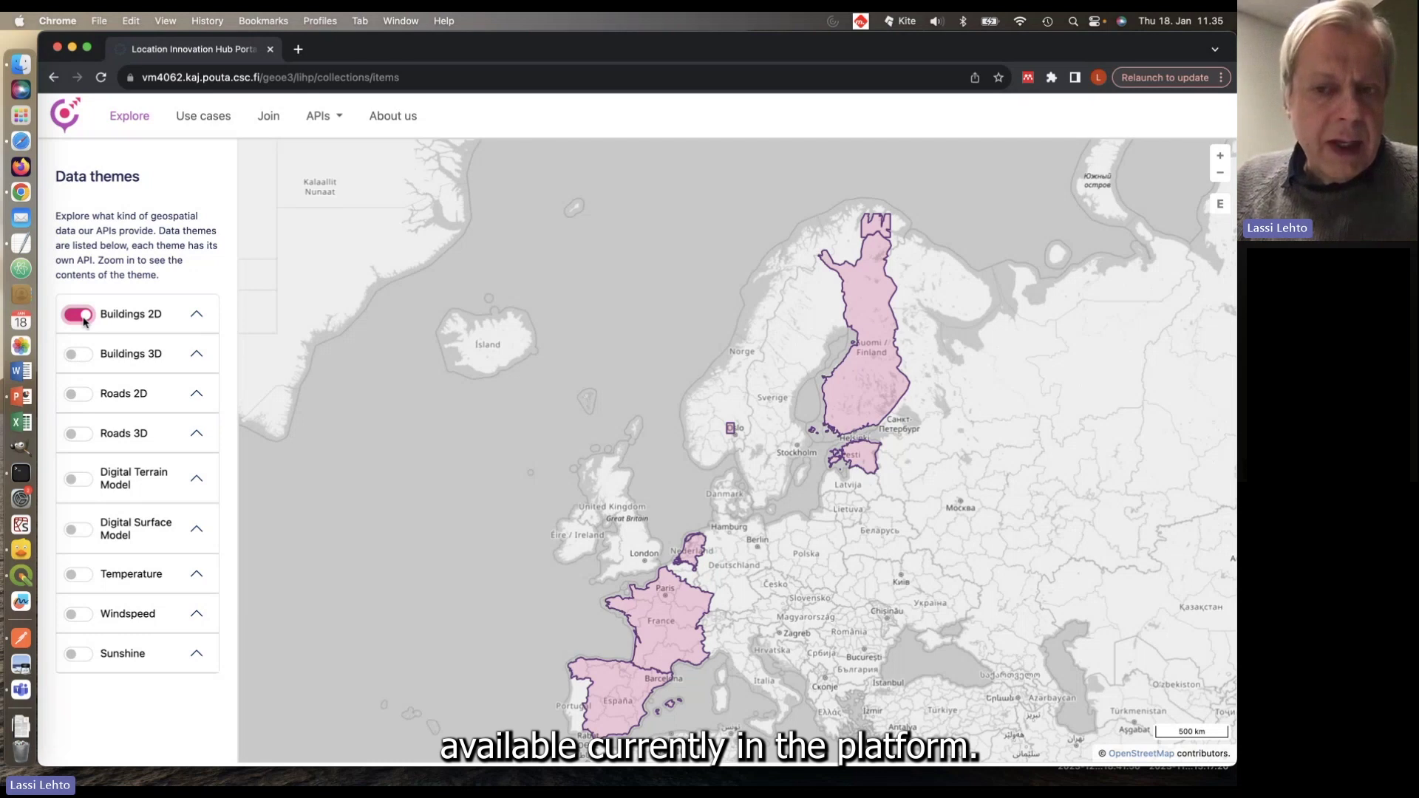
pyautogui.click(78, 394)
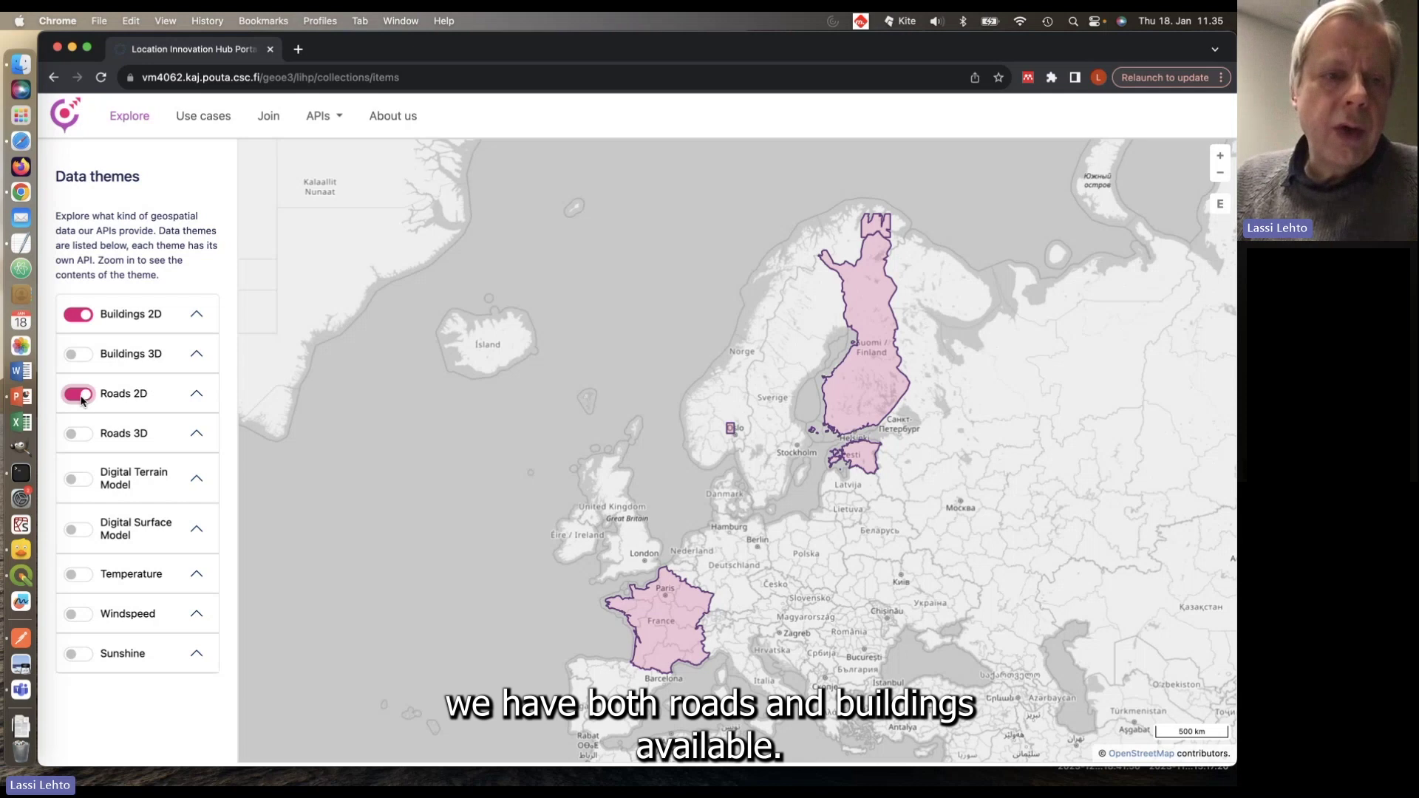
pyautogui.click(82, 479)
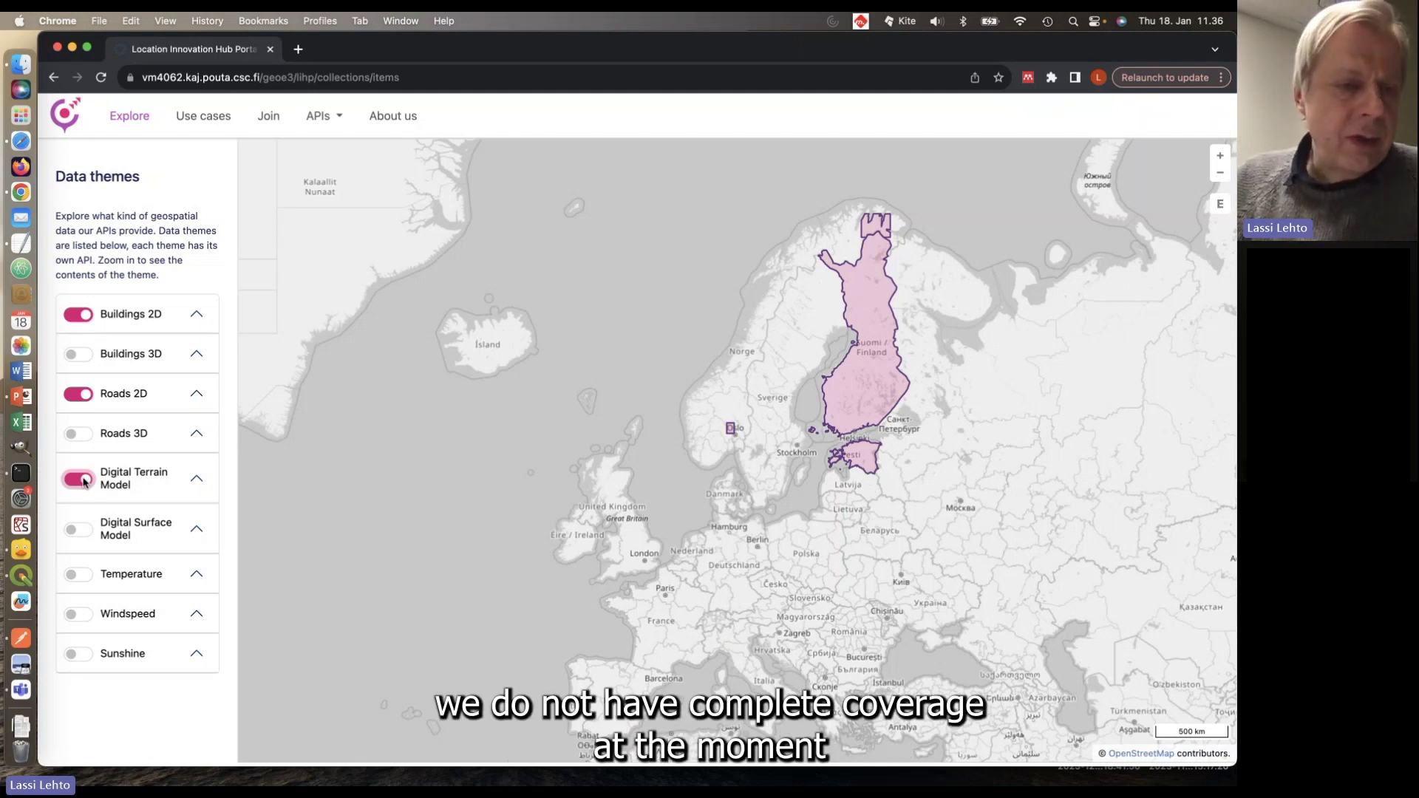
pyautogui.click(77, 481)
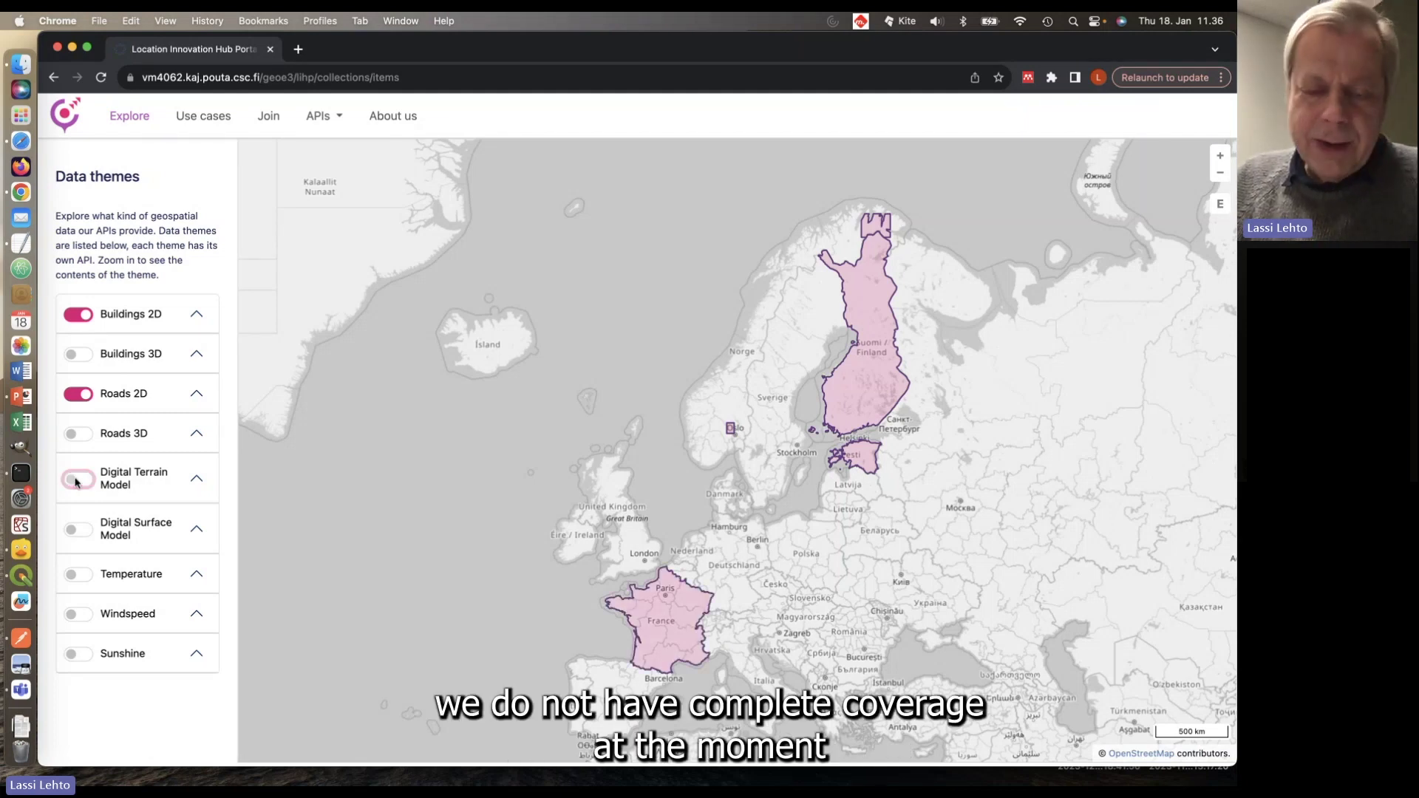
pyautogui.click(79, 400)
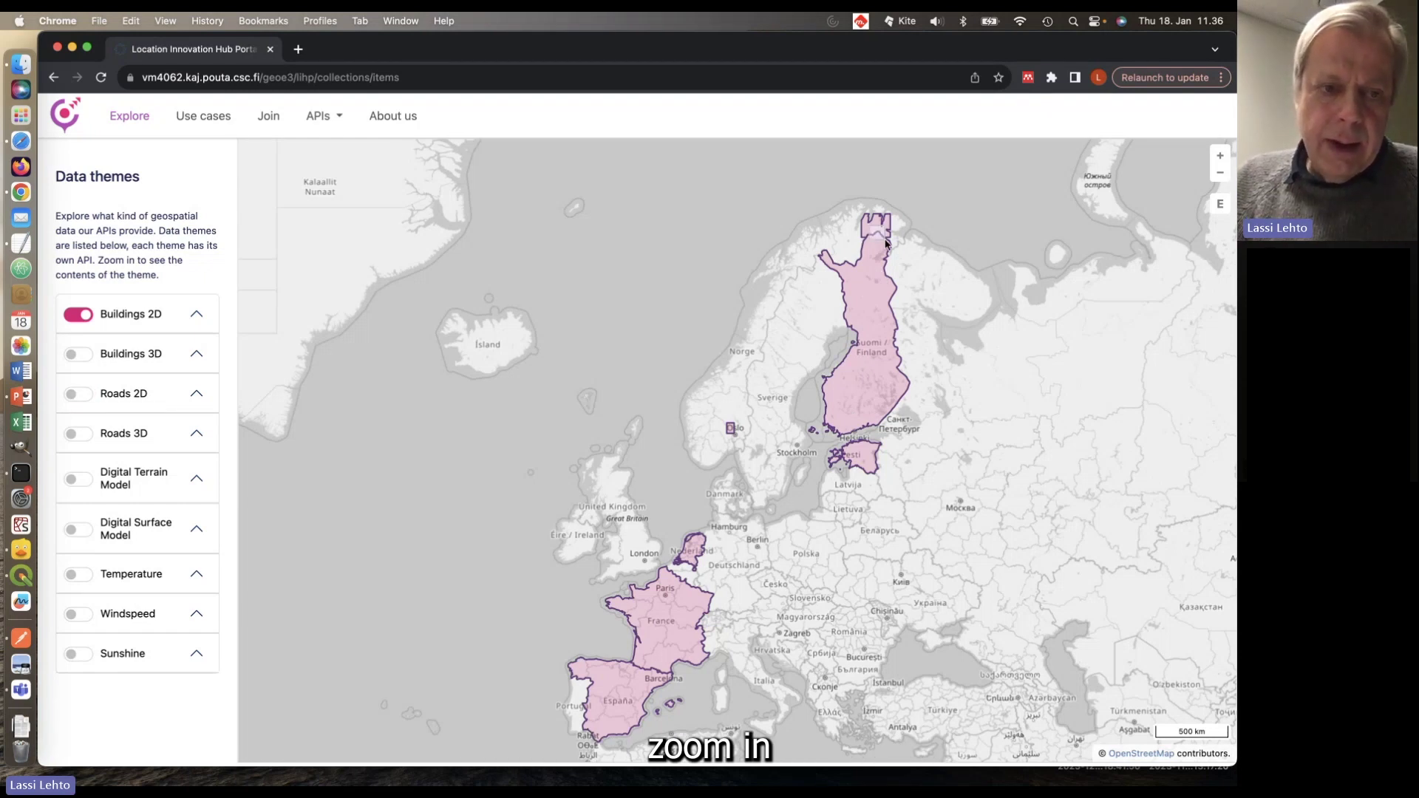
# Step: Zoom into the border river crossing and pan to the U-shaped building on the Finnish side
pyautogui.scroll(10, 885, 244)
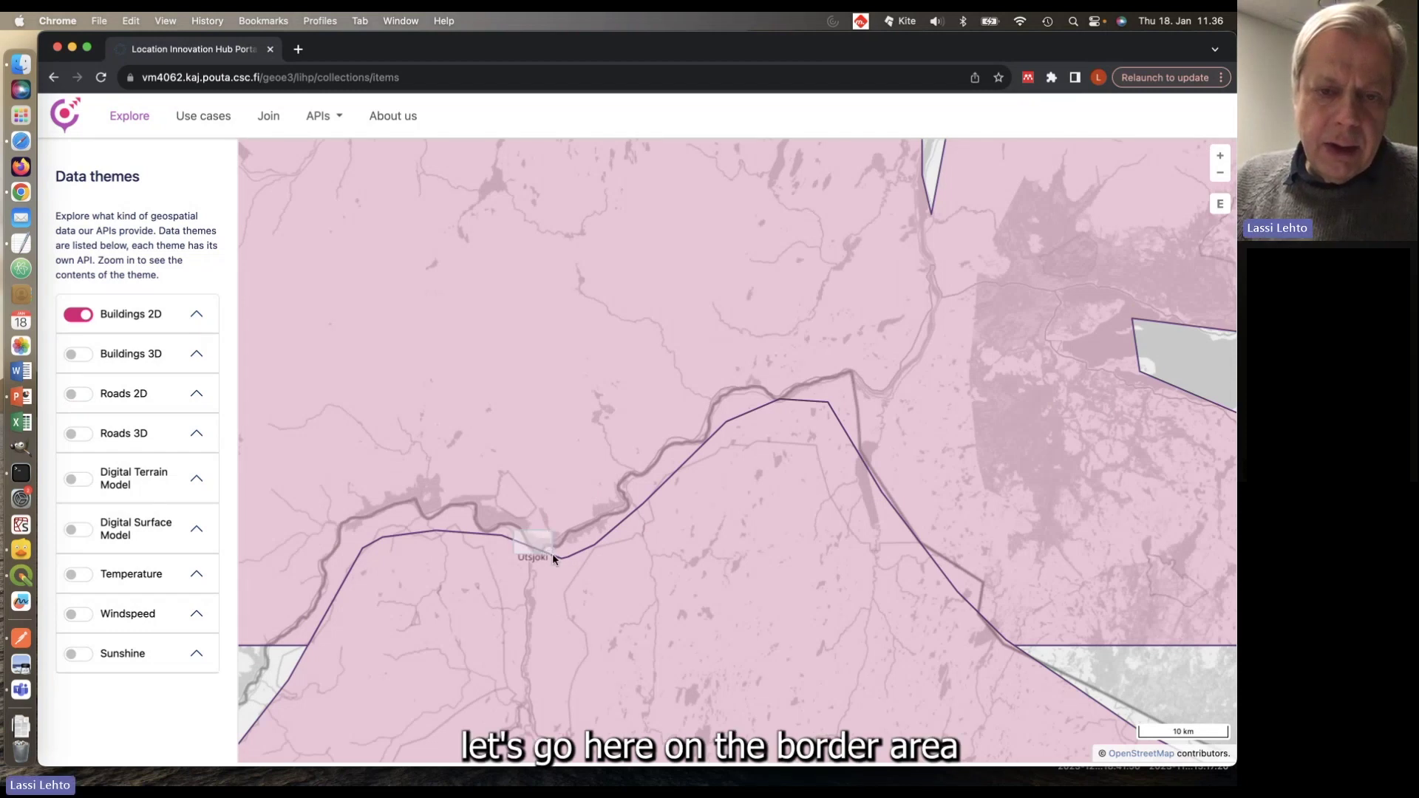
pyautogui.scroll(5, 554, 561)
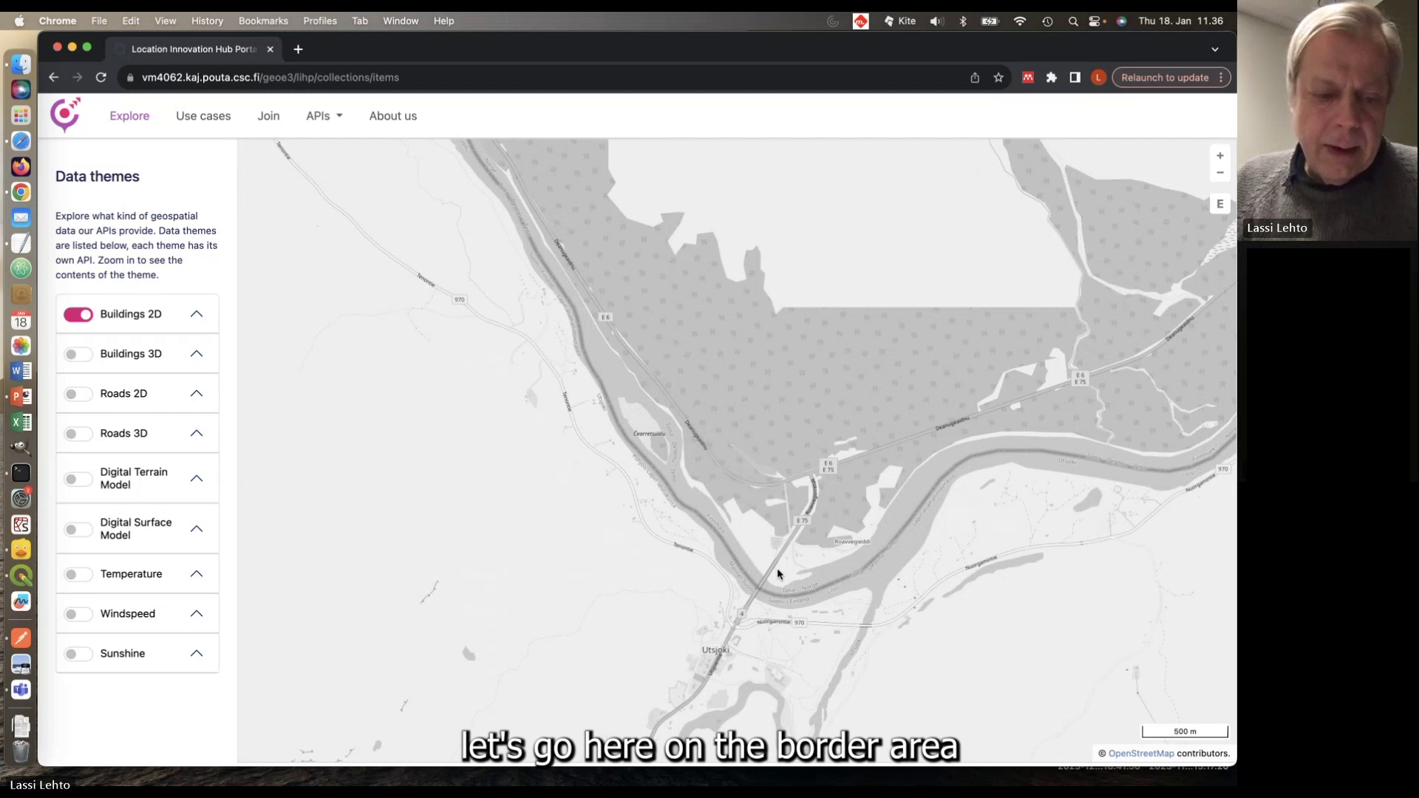
pyautogui.moveTo(677, 503); pyautogui.dragTo(888, 648)
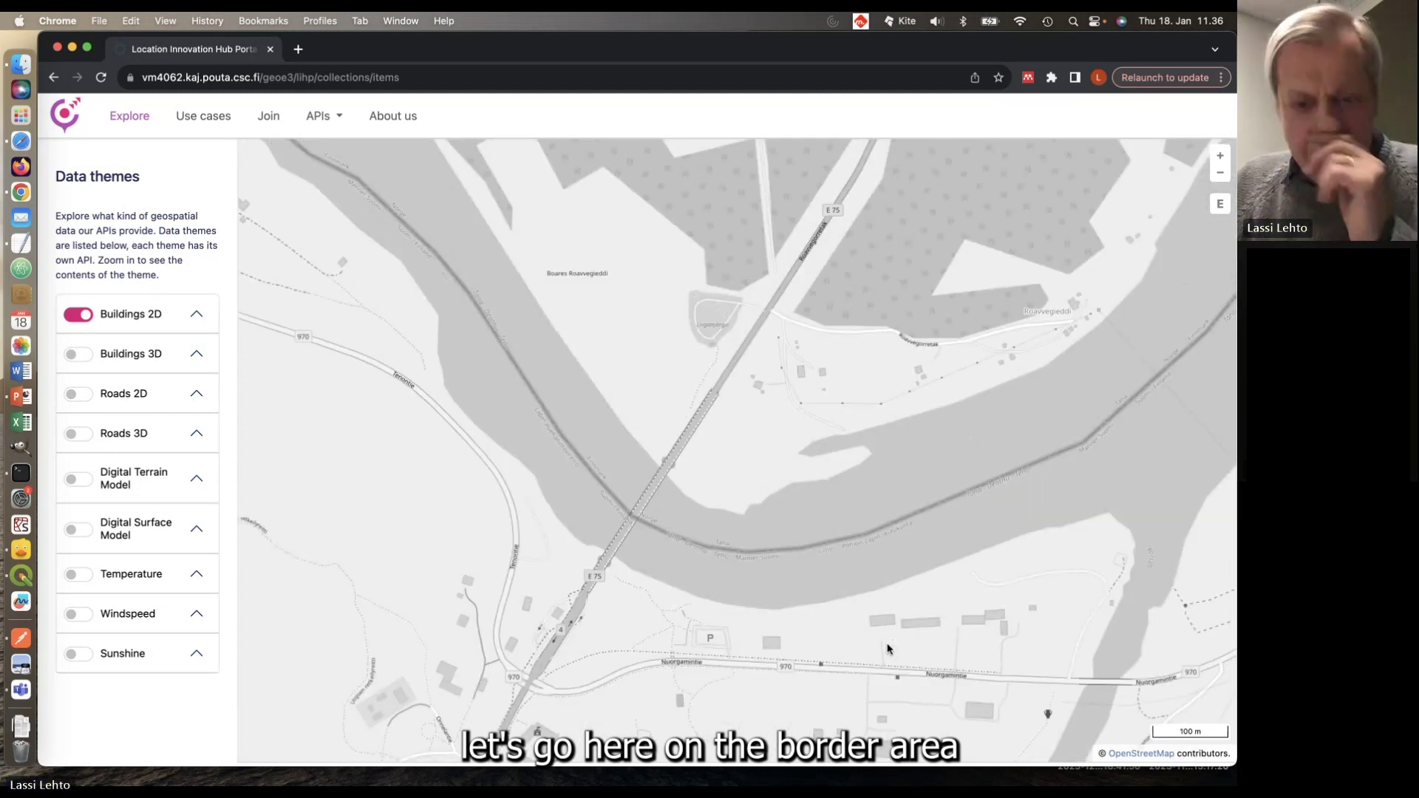
pyautogui.scroll(3, 726, 587)
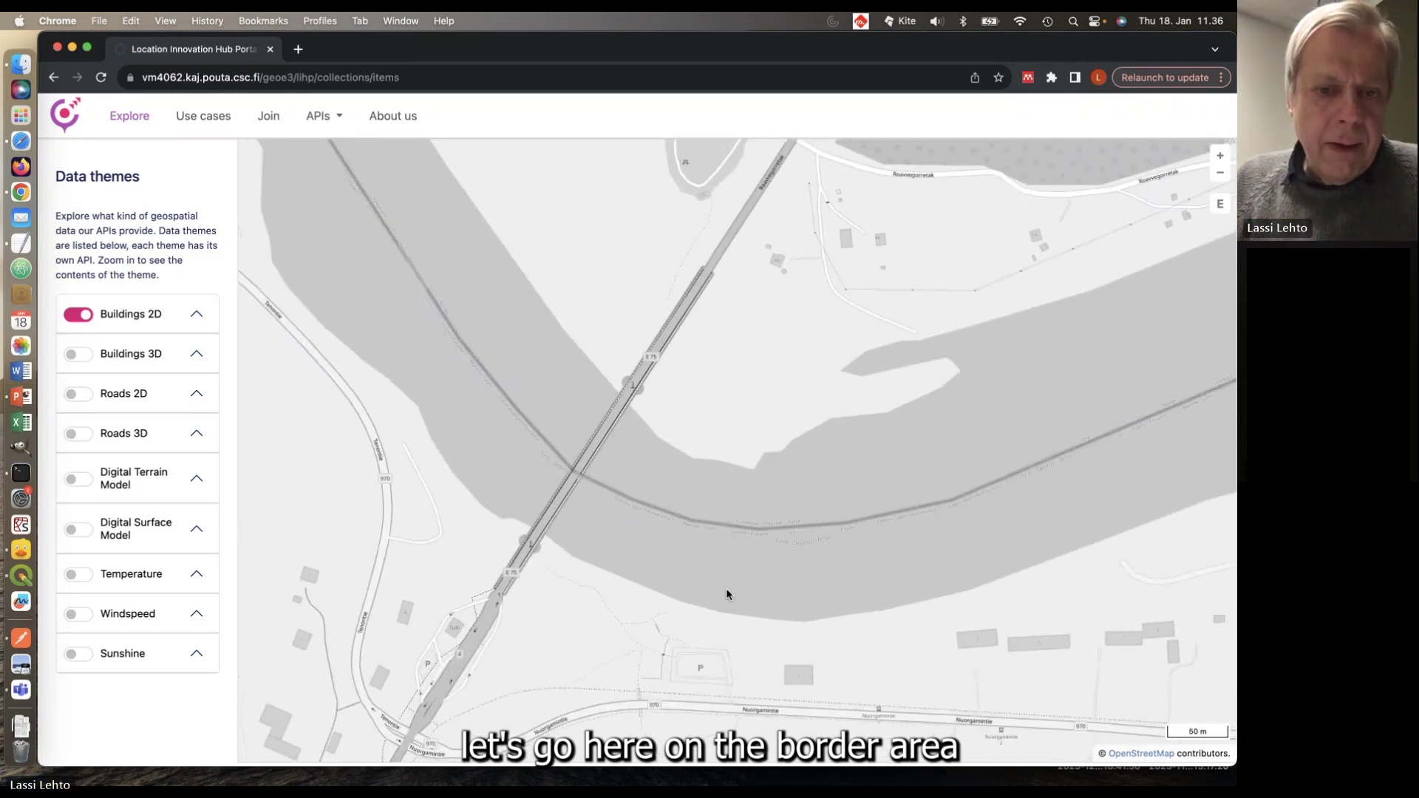
pyautogui.moveTo(633, 627); pyautogui.dragTo(697, 570)
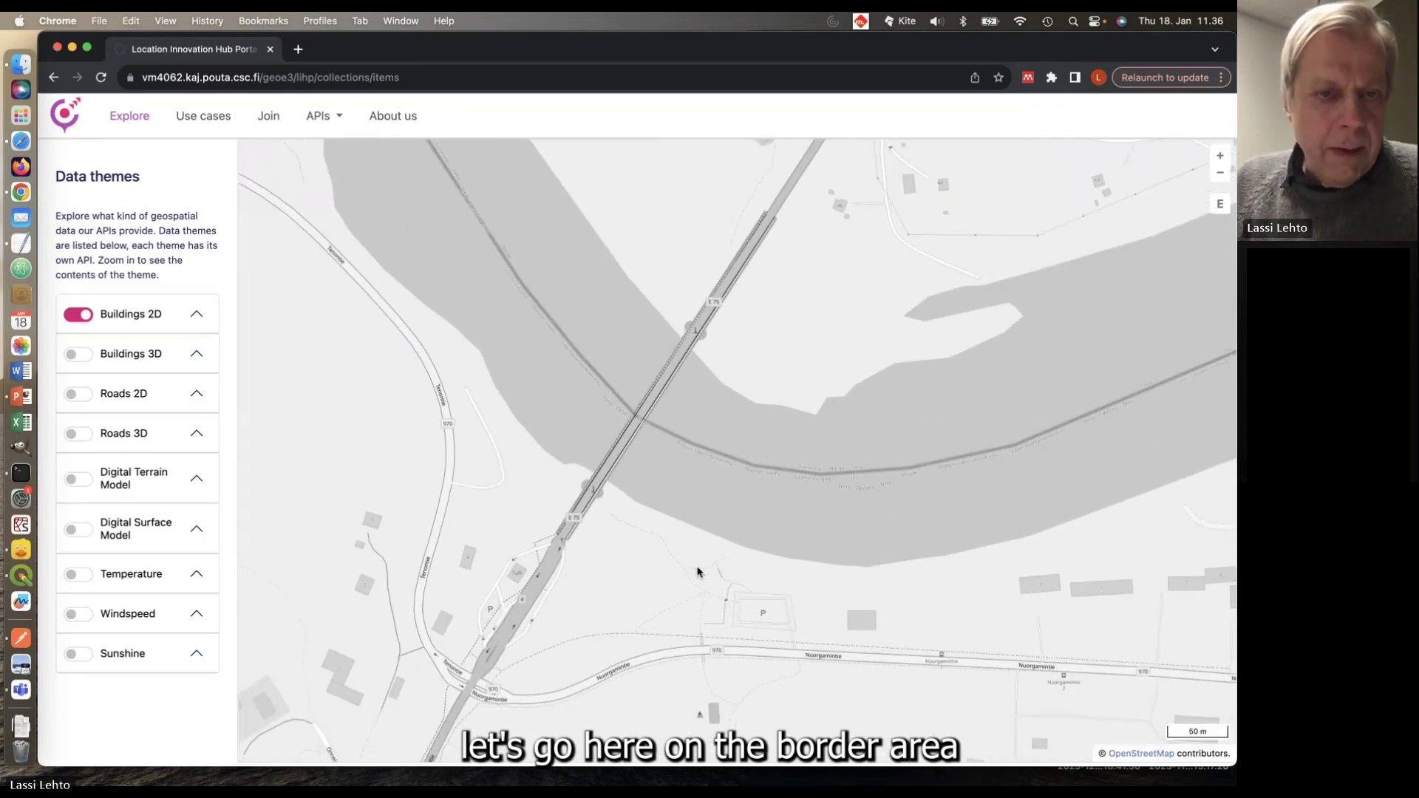
pyautogui.scroll(2, 722, 498)
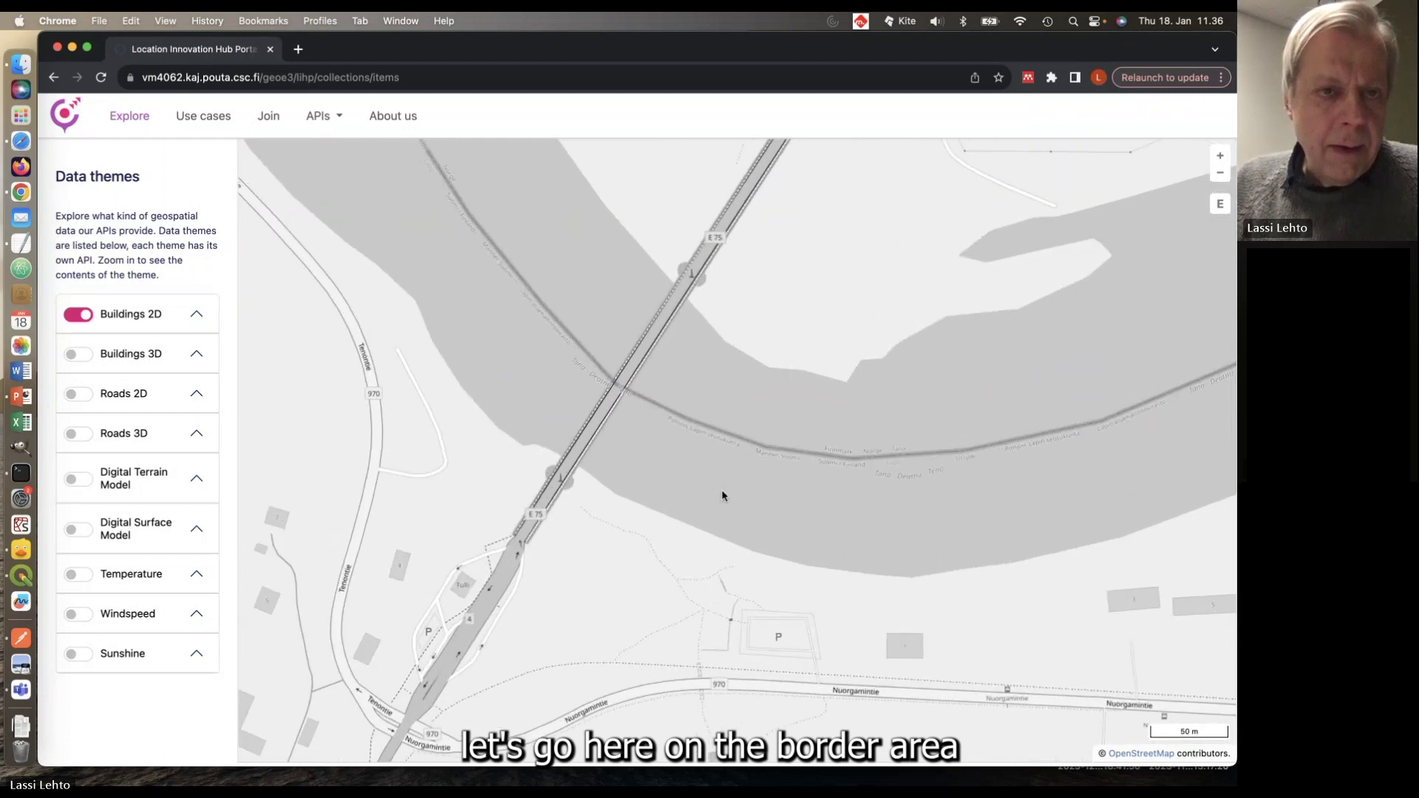
pyautogui.scroll(3, 722, 495)
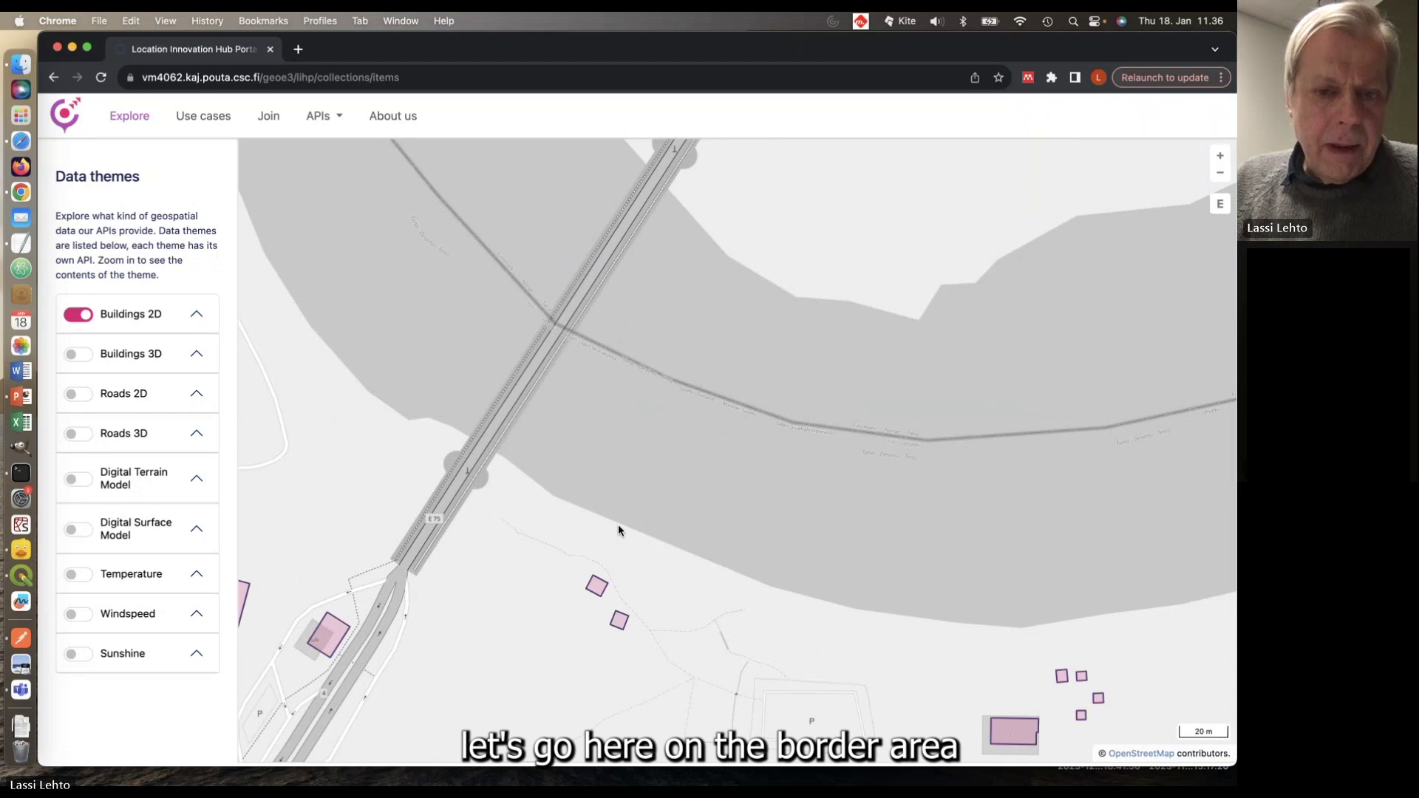
pyautogui.moveTo(565, 575); pyautogui.dragTo(649, 481)
pyautogui.moveTo(584, 530); pyautogui.dragTo(660, 469)
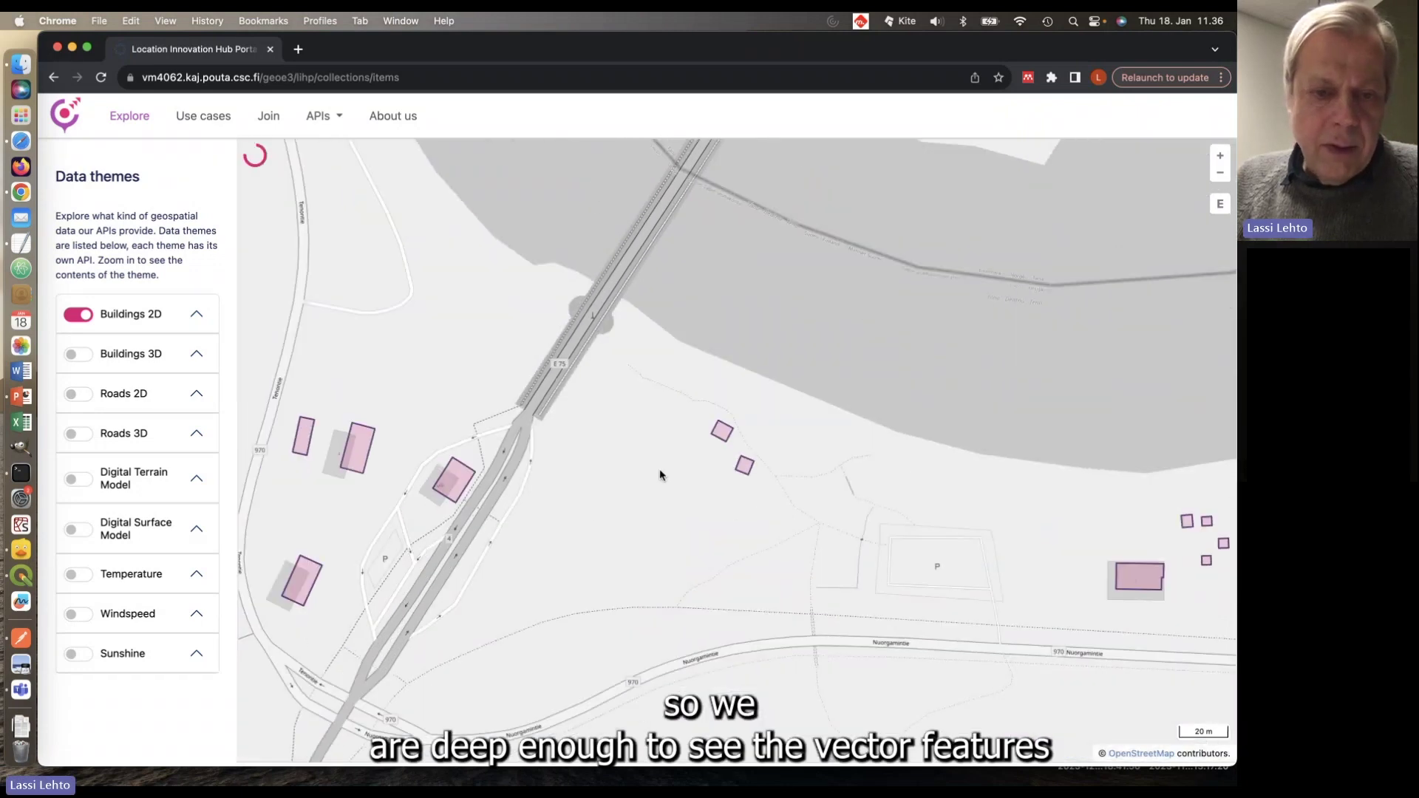
pyautogui.moveTo(598, 515); pyautogui.dragTo(785, 390)
pyautogui.moveTo(654, 473)
pyautogui.mouseDown()
pyautogui.moveTo(725, 407)
pyautogui.moveTo(773, 320)
pyautogui.mouseUp()
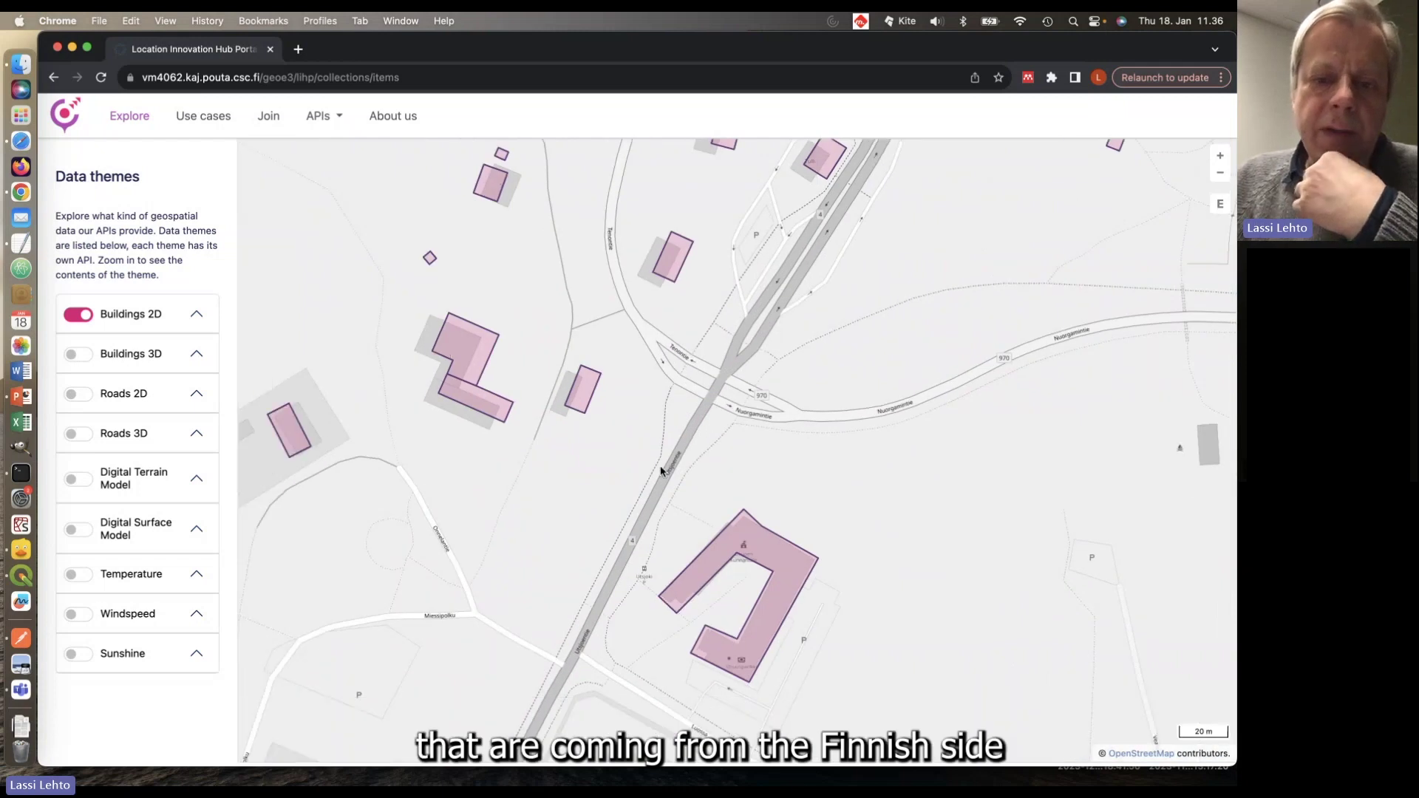
pyautogui.moveTo(662, 469); pyautogui.dragTo(714, 391)
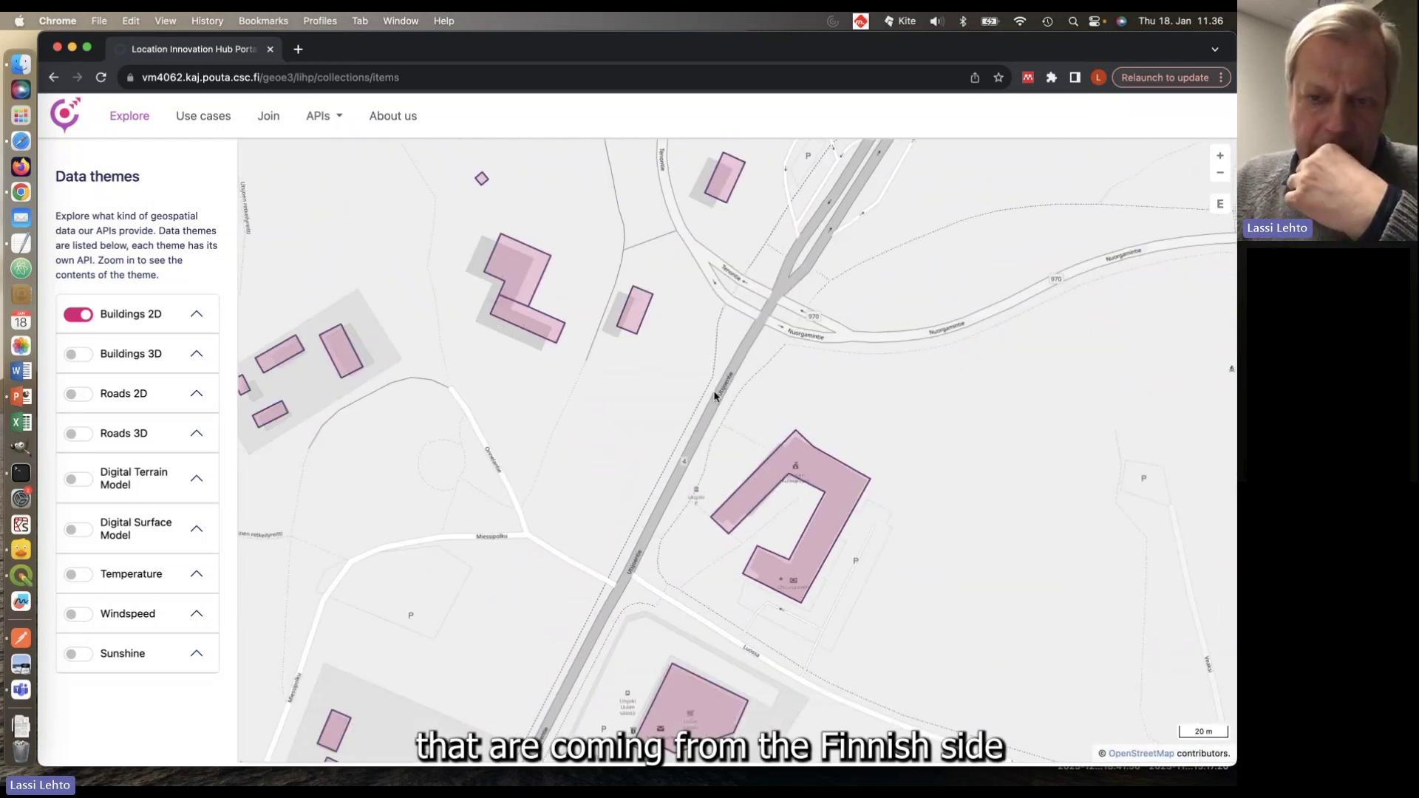
pyautogui.moveTo(838, 308); pyautogui.dragTo(809, 335)
# Step: Pan back across the river to the Norwegian-side building footprints further east
pyautogui.scroll(-3, 832, 264)
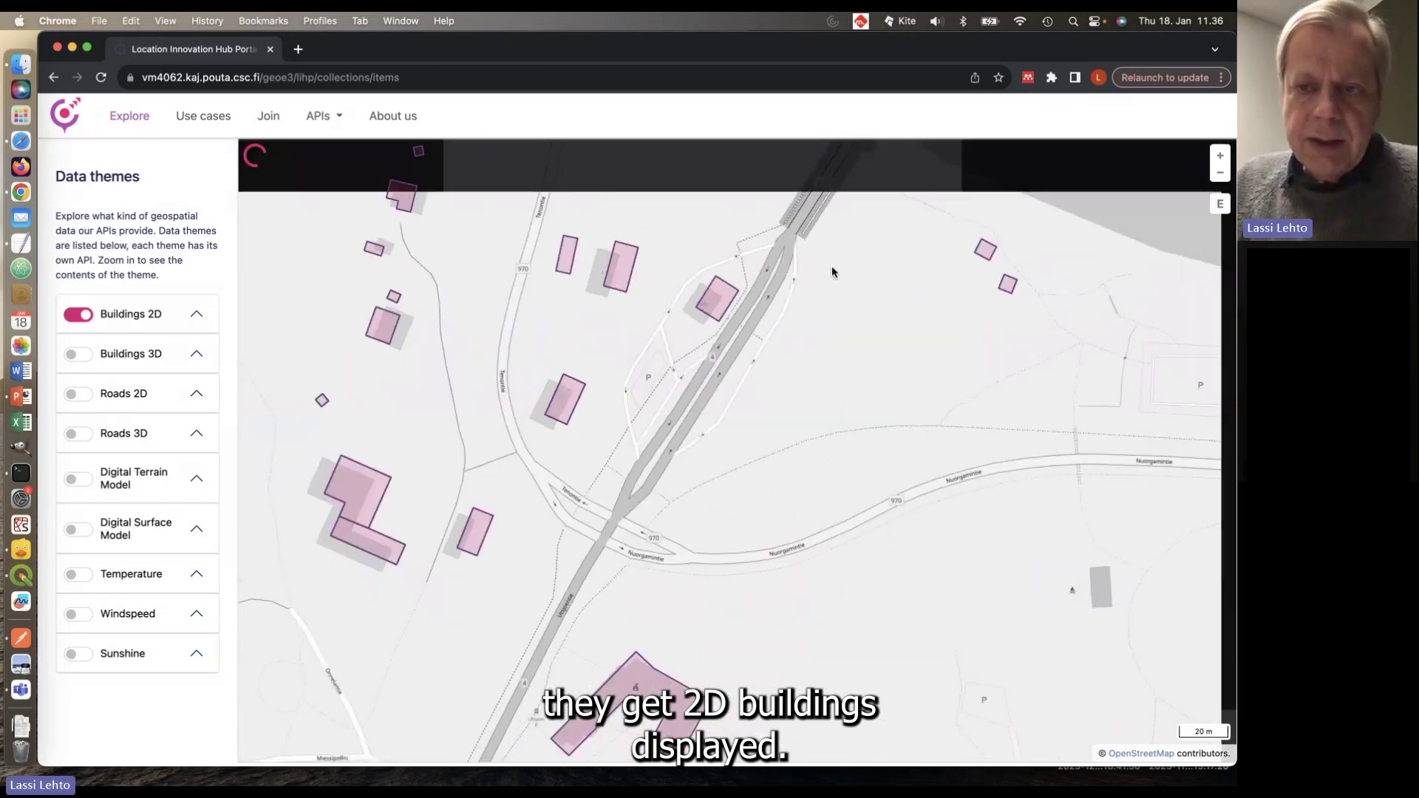
pyautogui.moveTo(832, 266); pyautogui.dragTo(674, 474)
pyautogui.moveTo(813, 294); pyautogui.dragTo(674, 444)
pyautogui.moveTo(811, 251); pyautogui.dragTo(617, 451)
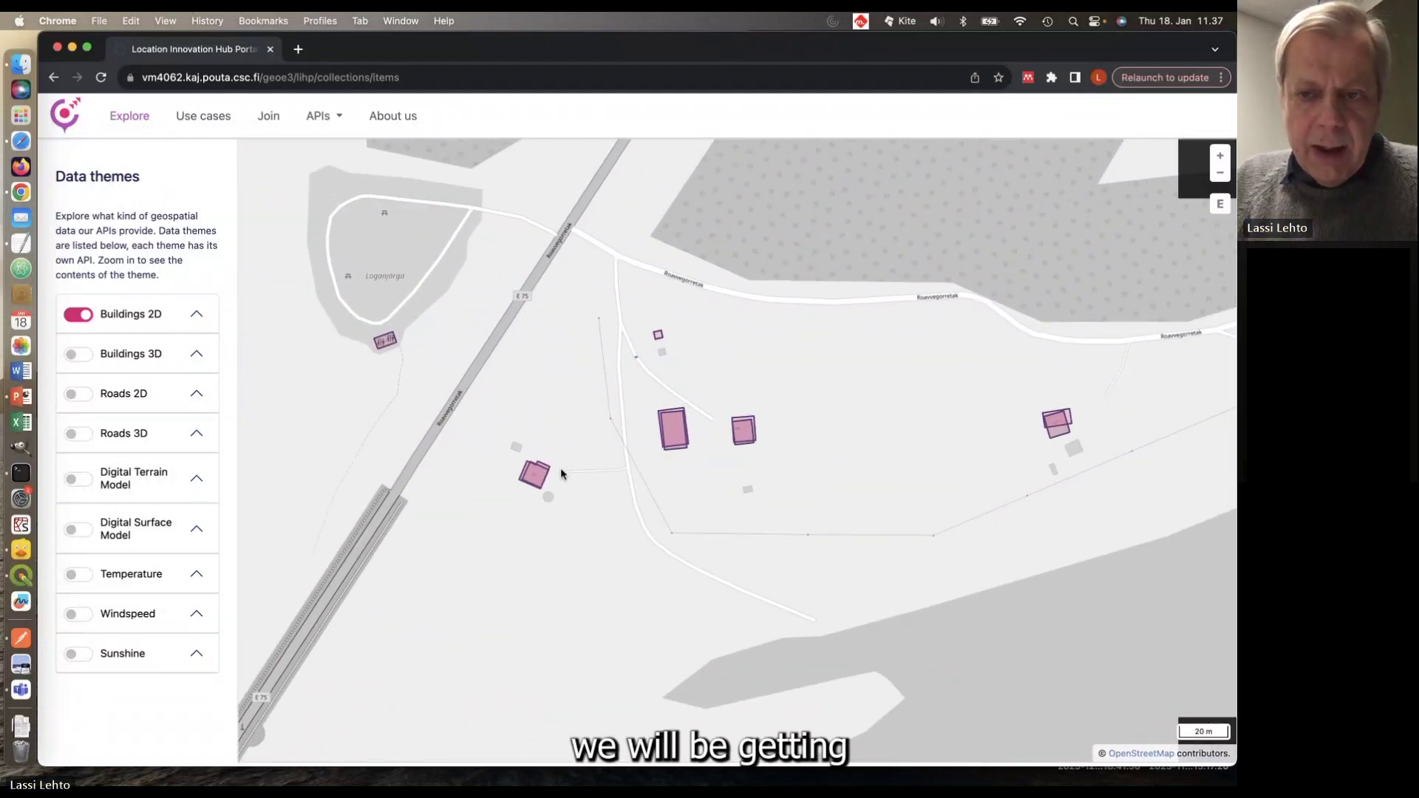
pyautogui.moveTo(718, 456); pyautogui.dragTo(659, 476)
pyautogui.moveTo(748, 431); pyautogui.dragTo(719, 436)
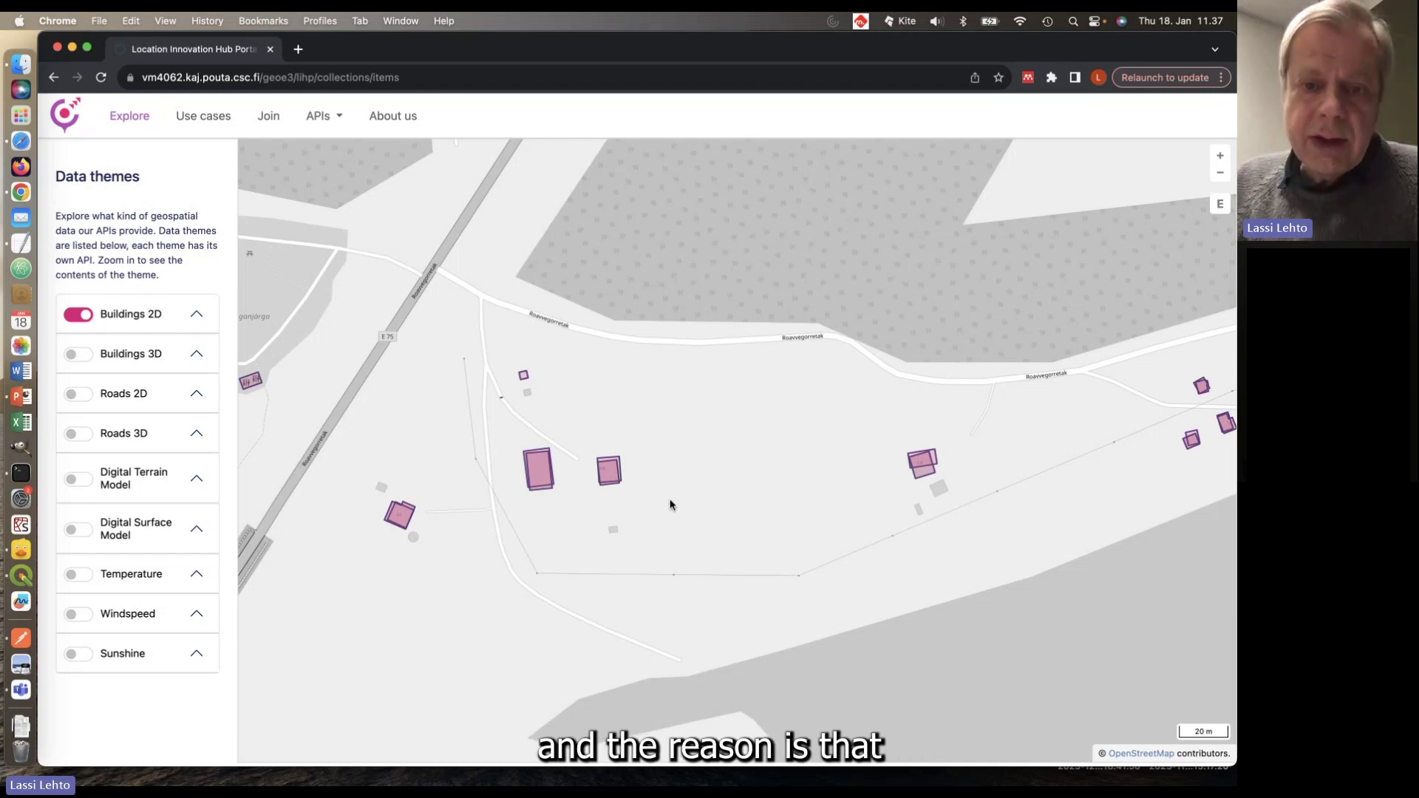
pyautogui.moveTo(693, 503)
pyautogui.mouseDown()
pyautogui.moveTo(662, 505)
pyautogui.moveTo(680, 522)
pyautogui.moveTo(641, 521)
pyautogui.moveTo(673, 511)
pyautogui.mouseUp()
pyautogui.moveTo(810, 491); pyautogui.dragTo(716, 490)
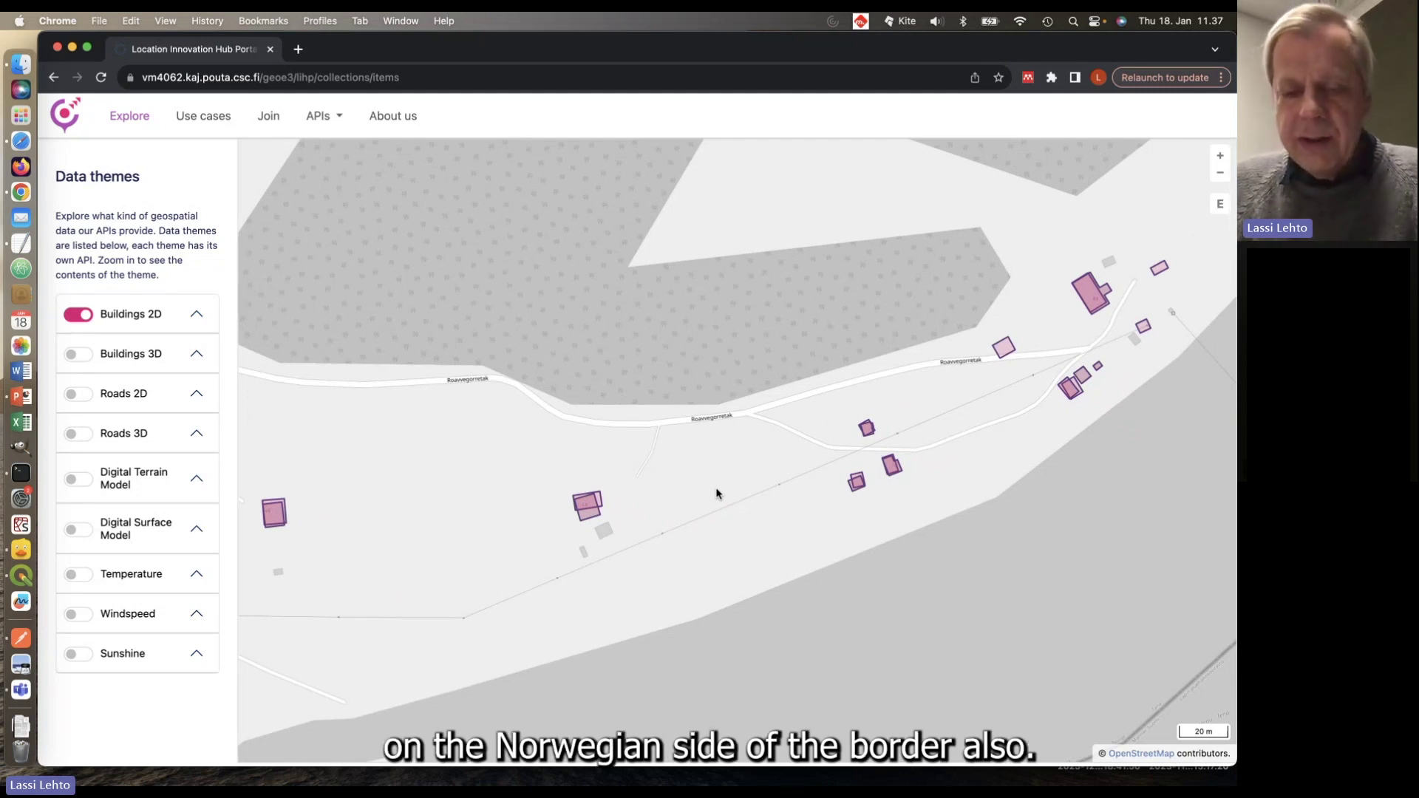
pyautogui.moveTo(717, 452); pyautogui.dragTo(643, 466)
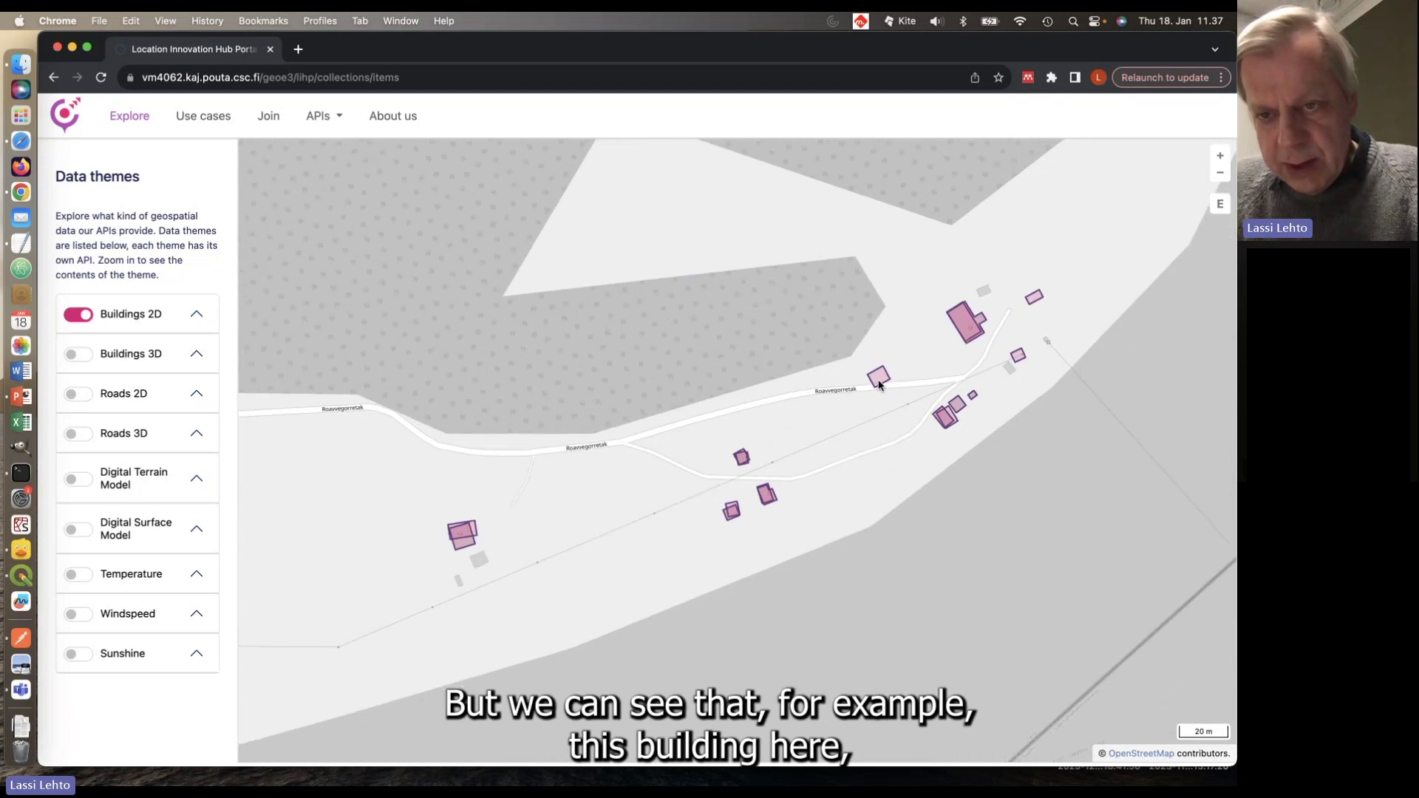
pyautogui.click(879, 380)
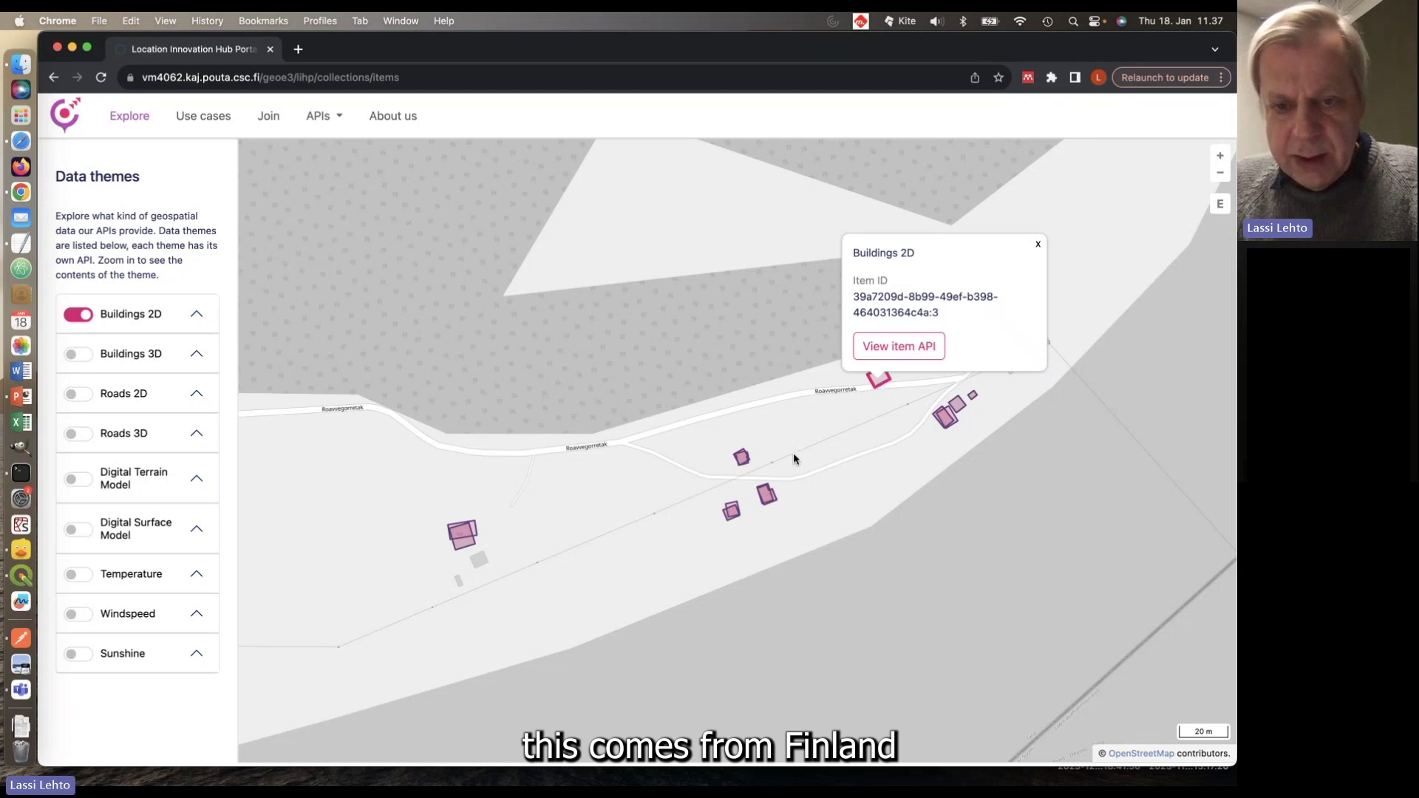
pyautogui.click(852, 445)
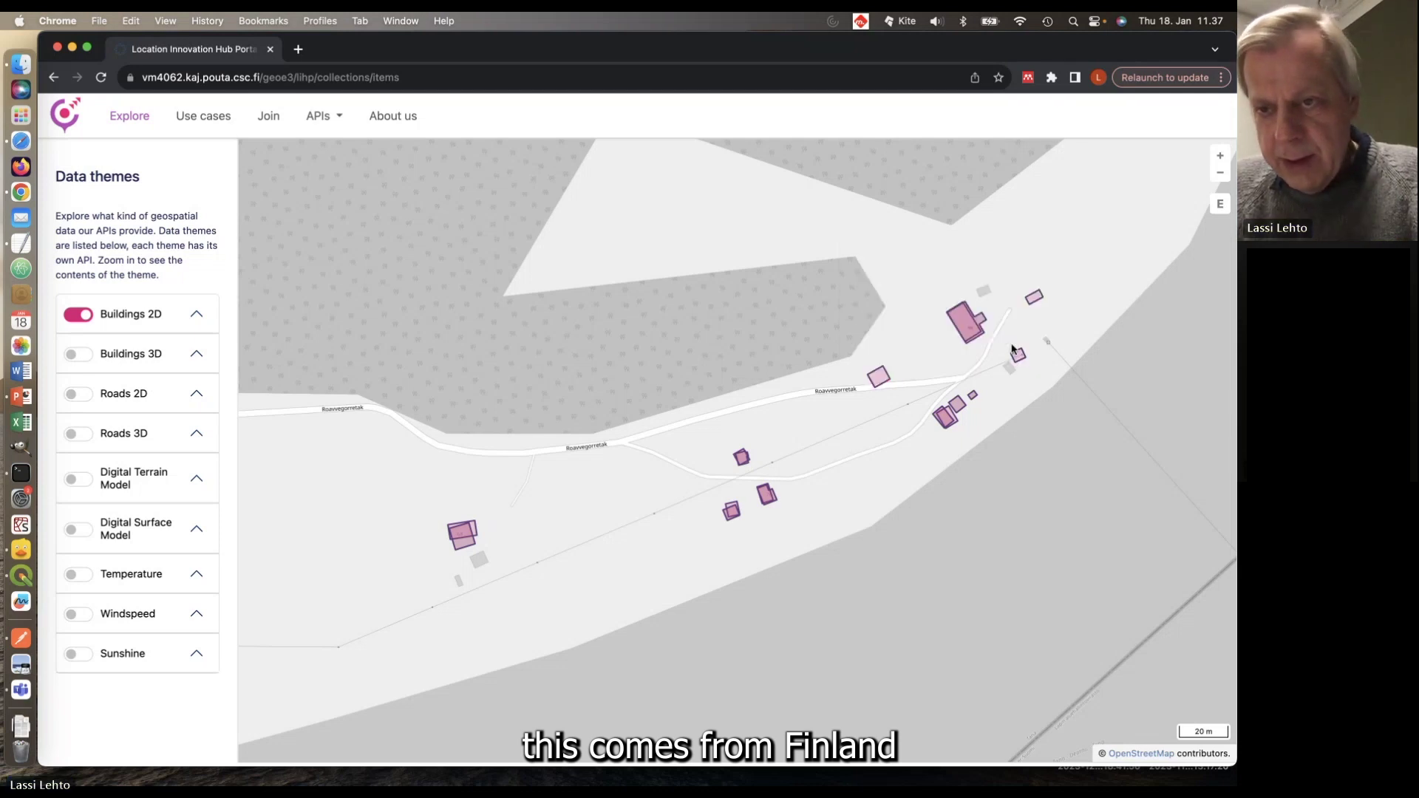
pyautogui.click(1035, 300)
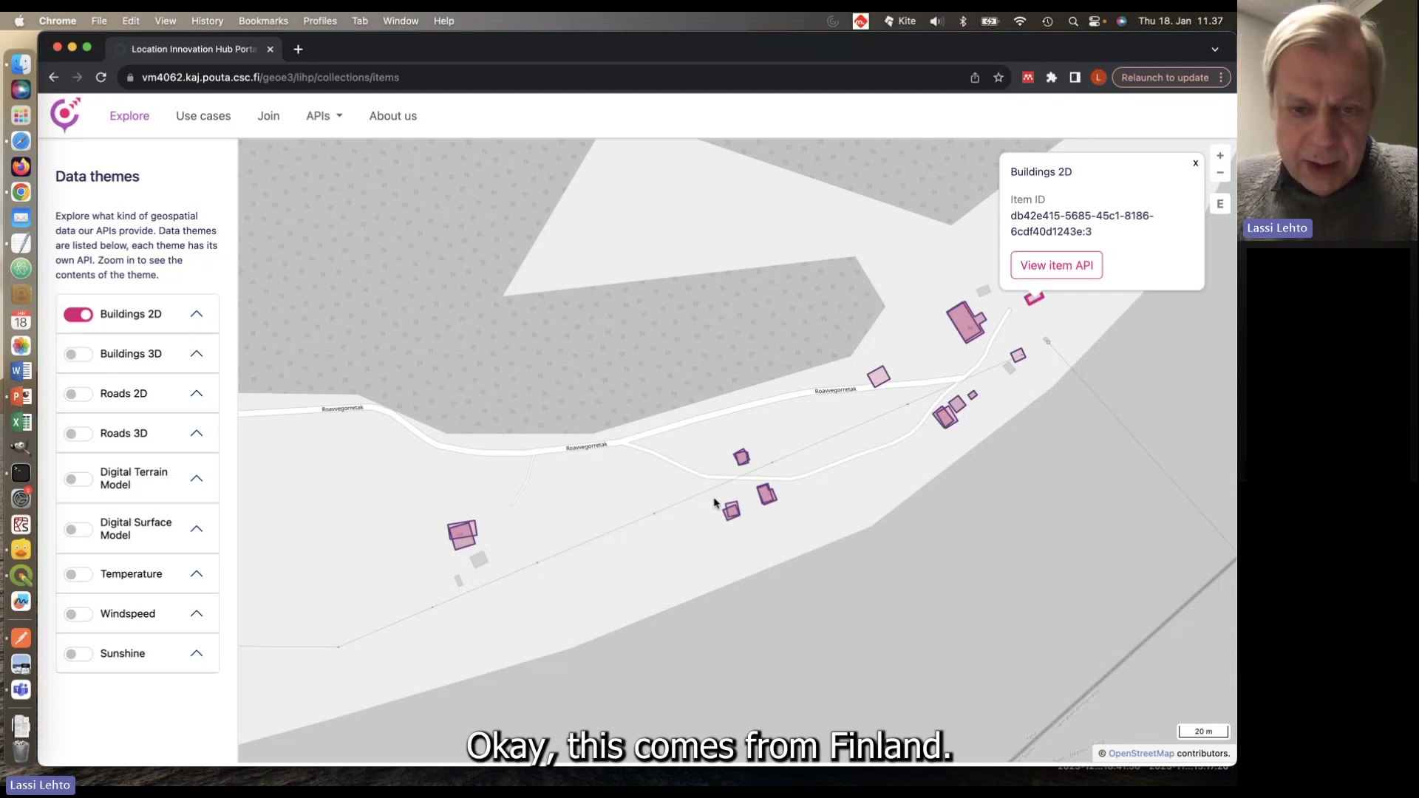
pyautogui.click(461, 545)
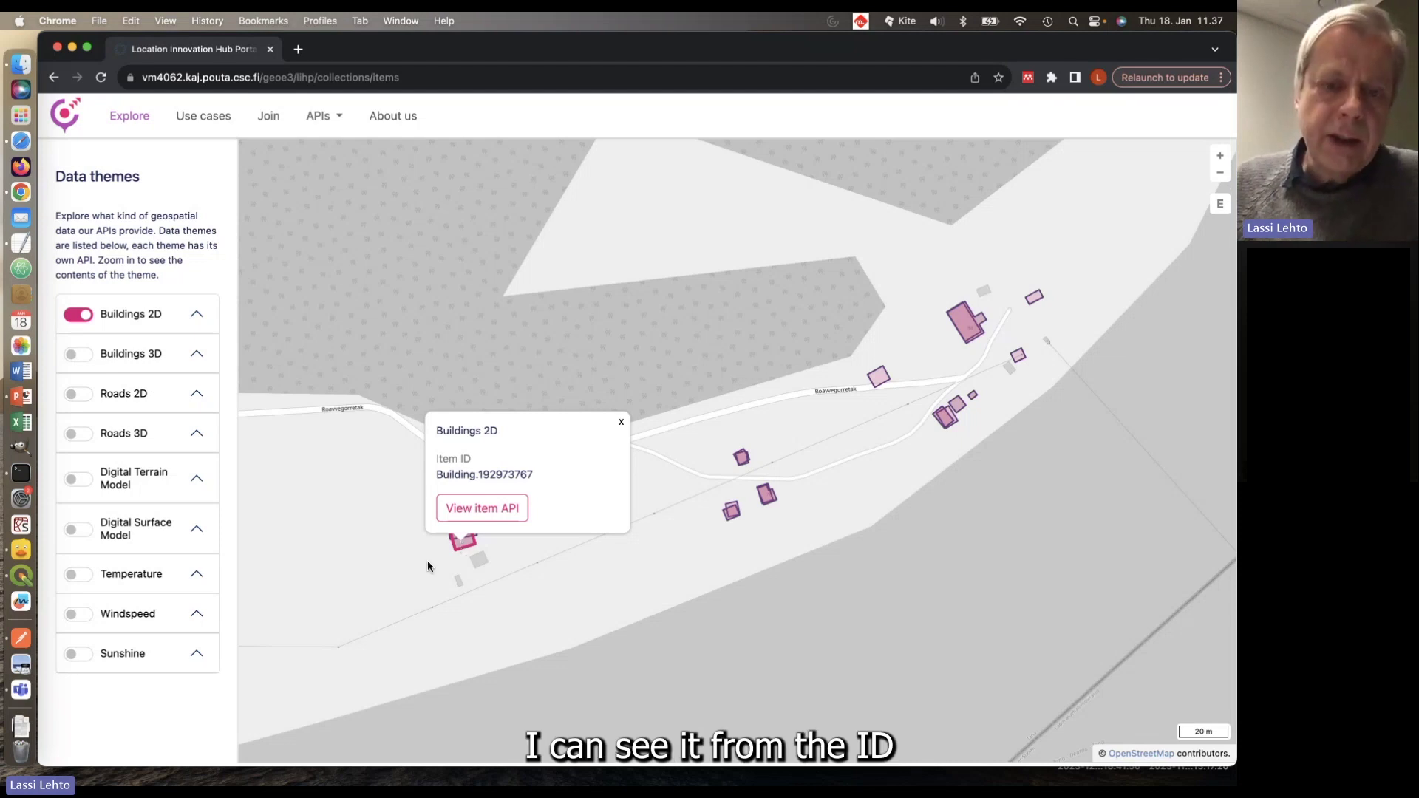
pyautogui.click(428, 559)
pyautogui.click(474, 531)
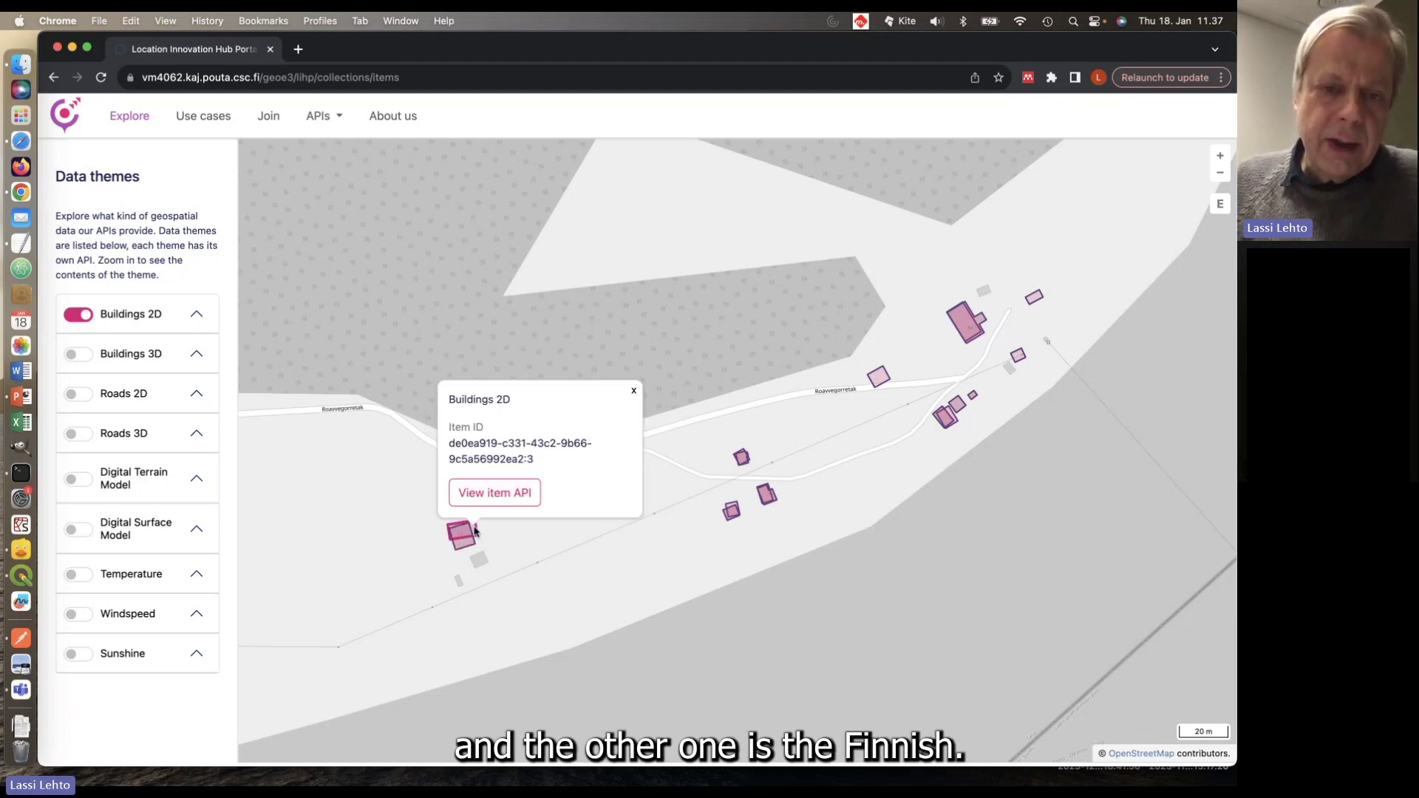
pyautogui.click(412, 579)
# Step: Zoom out to country scale and pan until Finland, Estonia and the Oslo coverage patch all show
pyautogui.scroll(5, 412, 579)
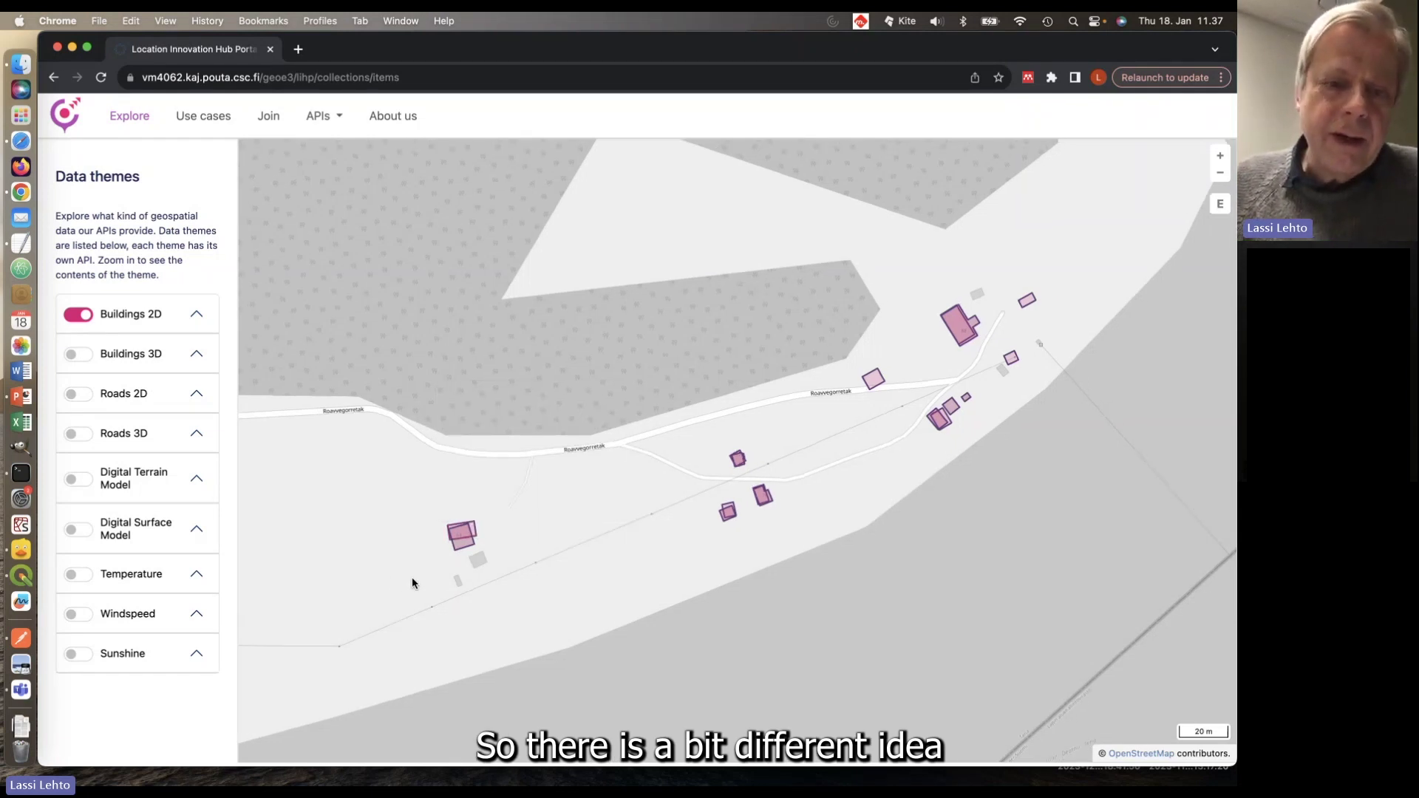
pyautogui.scroll(-3, 392, 607)
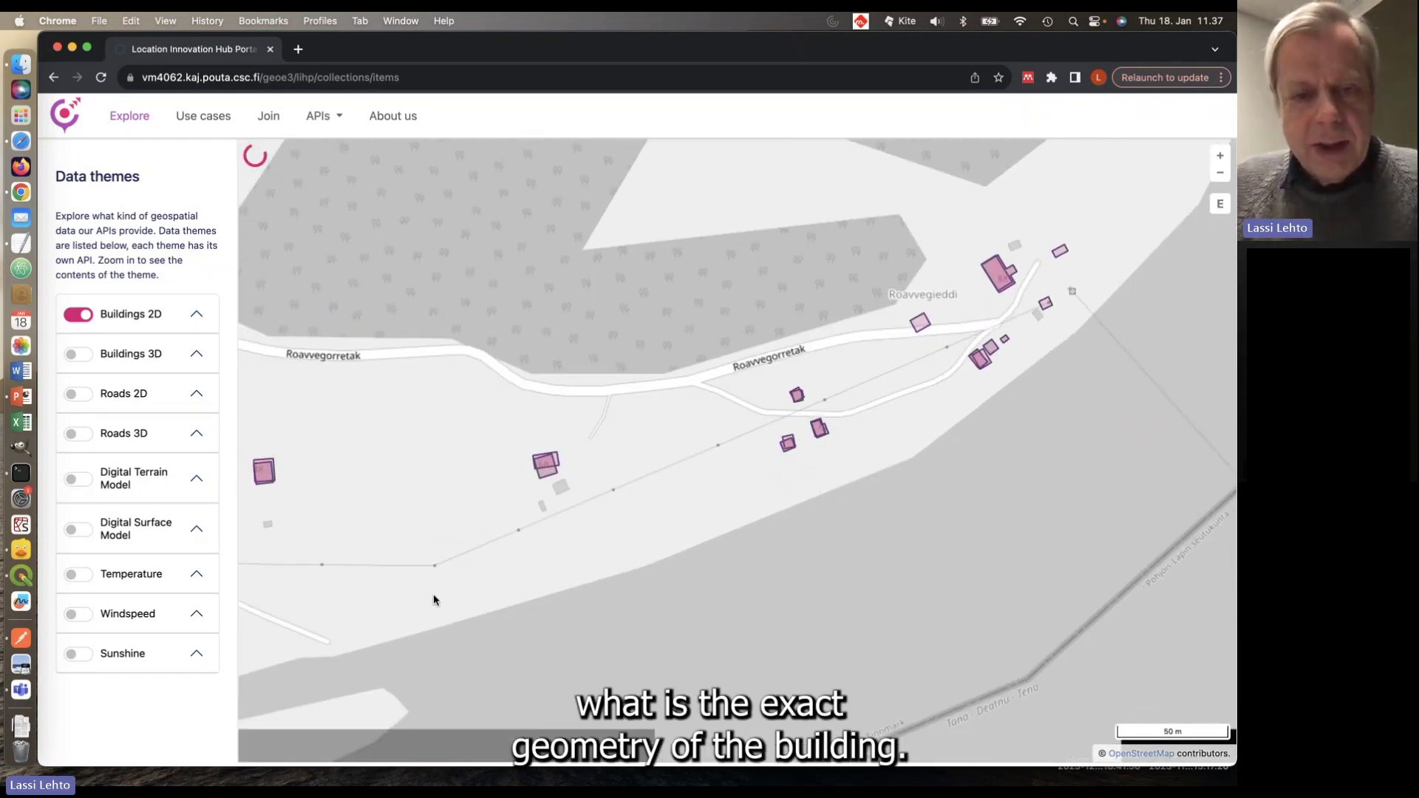
pyautogui.scroll(-4, 468, 555)
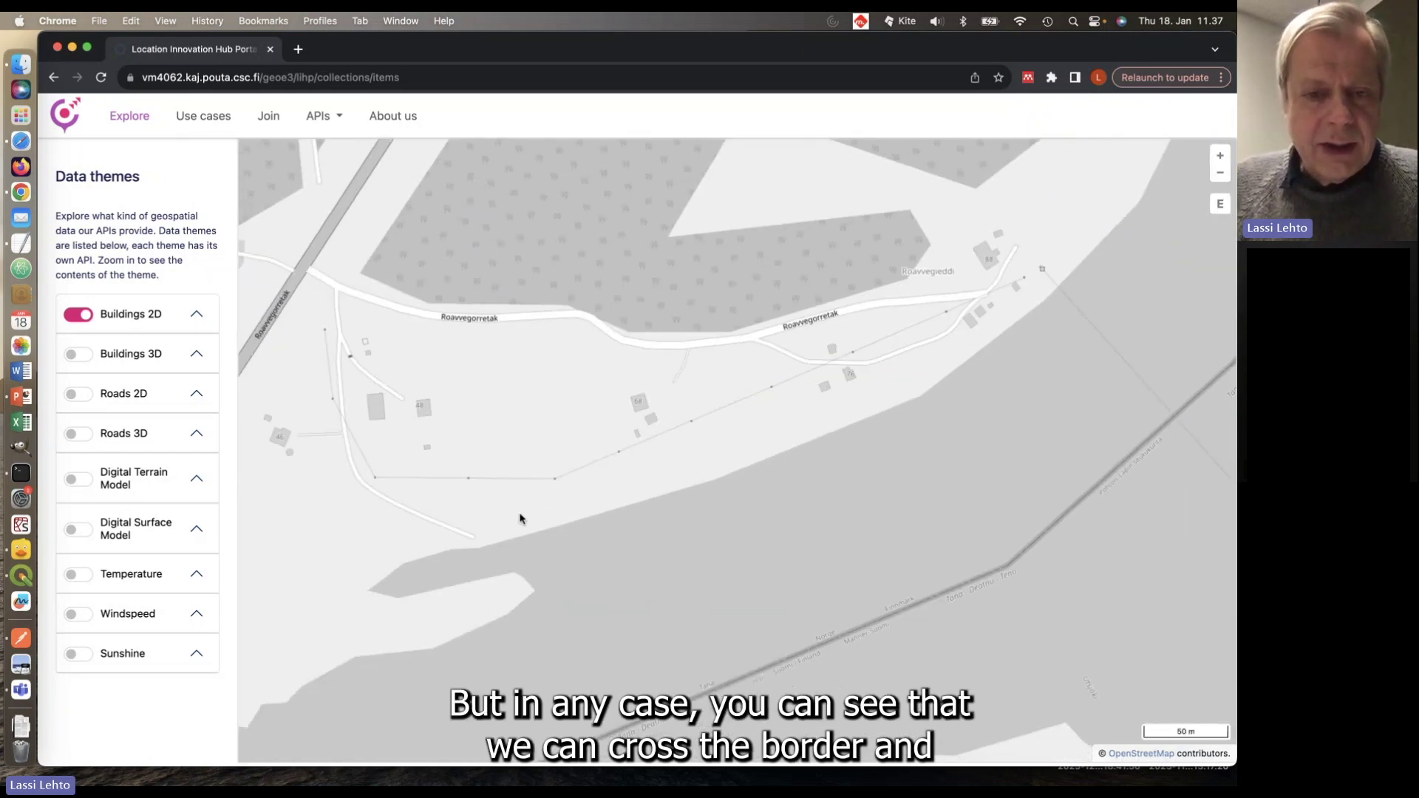
pyautogui.scroll(-3, 523, 532)
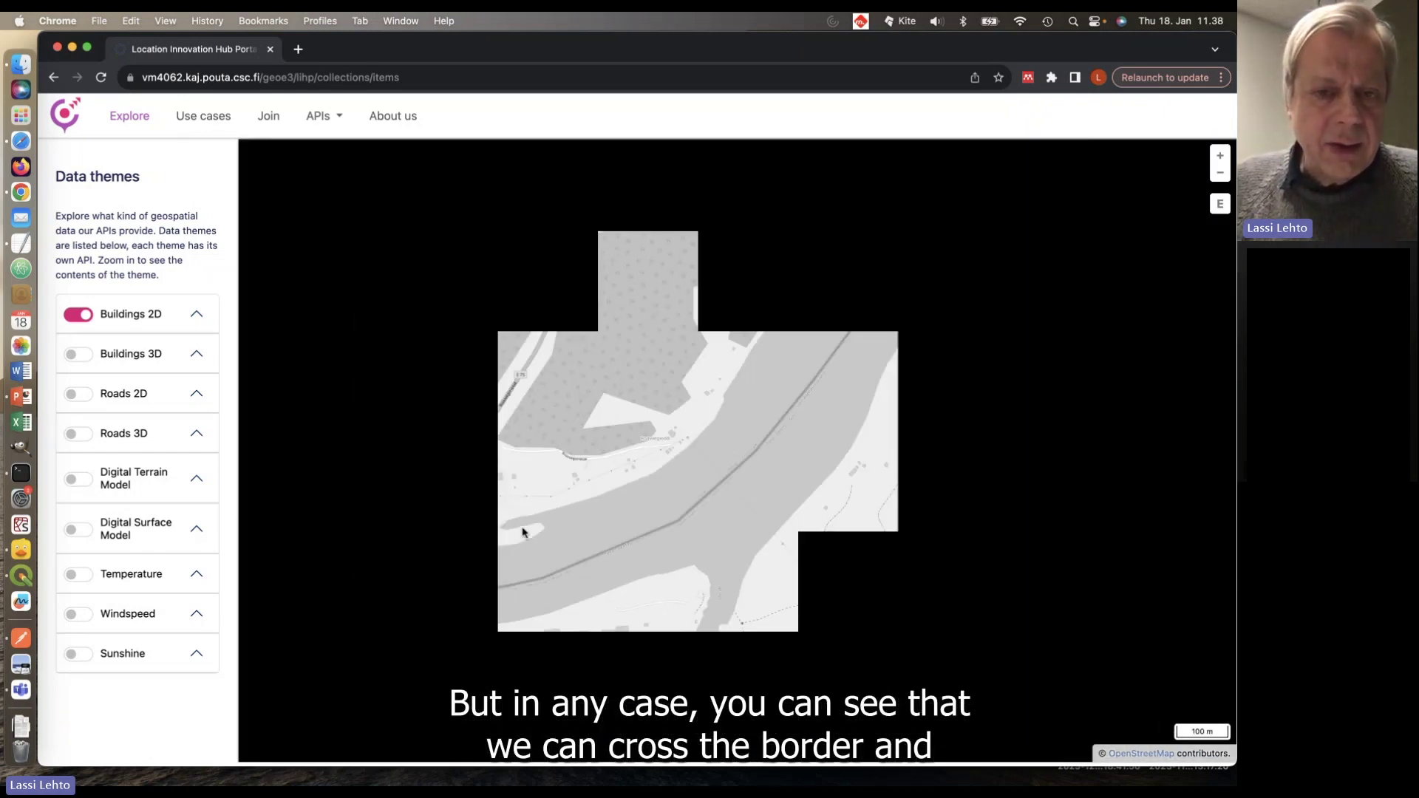
pyautogui.scroll(-2, 516, 574)
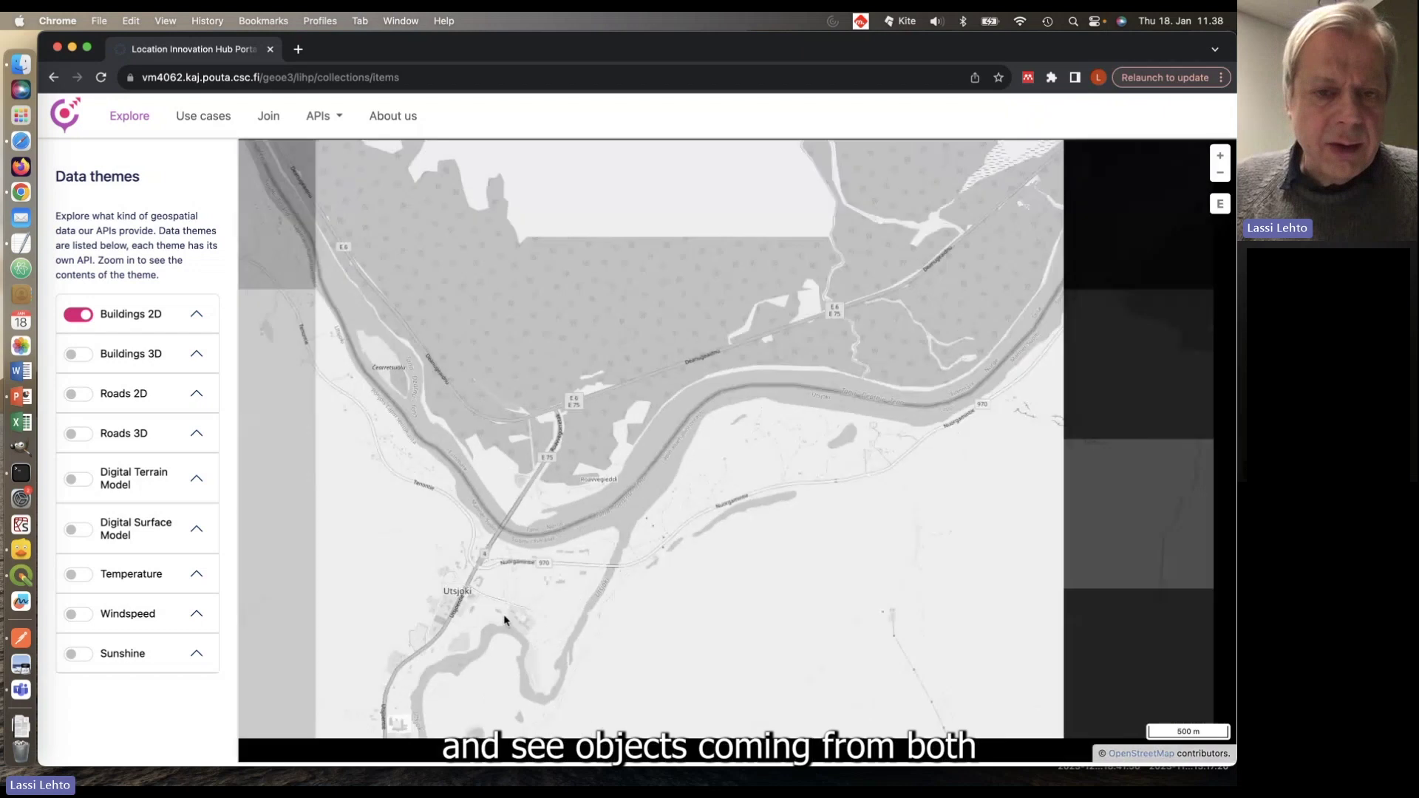
pyautogui.scroll(-2, 533, 575)
pyautogui.scroll(-2, 553, 560)
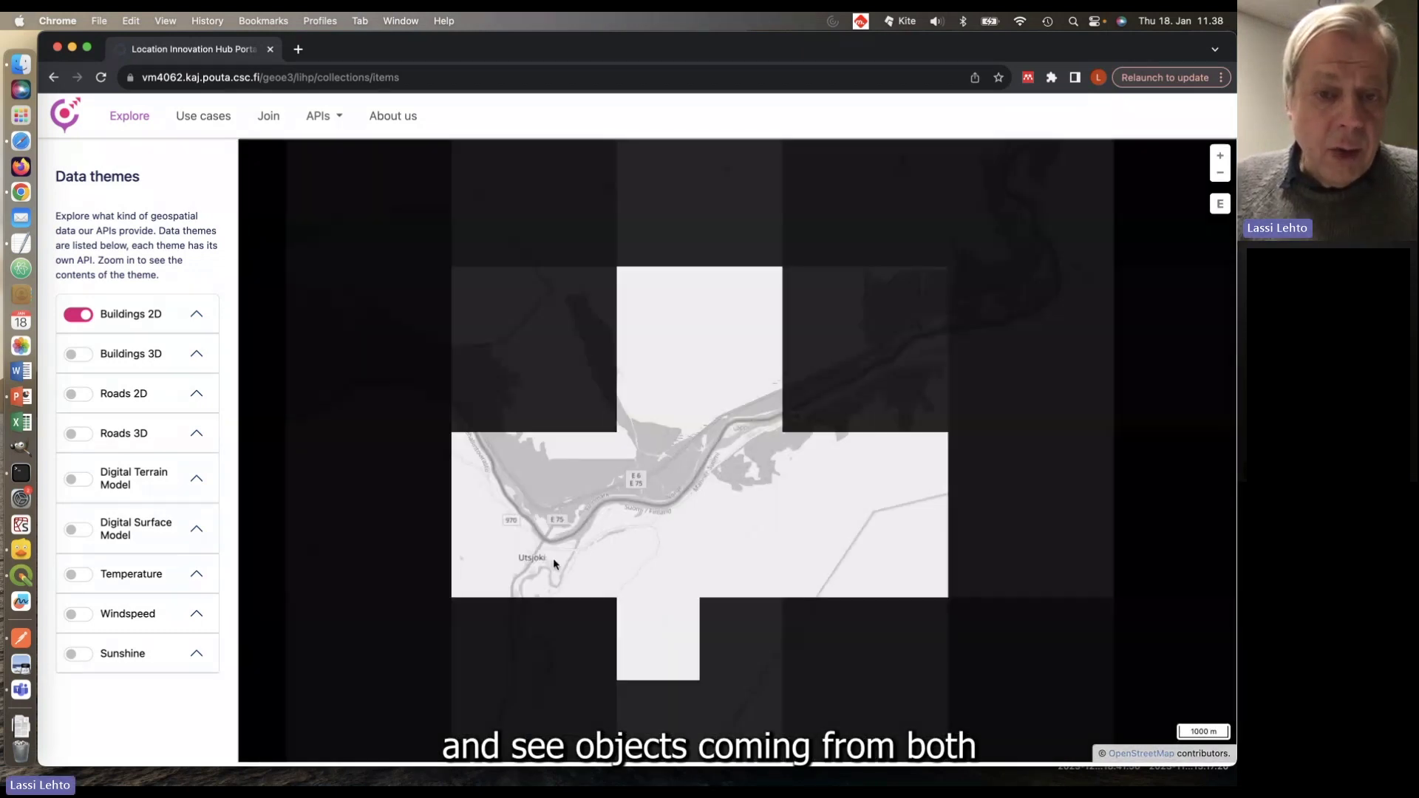
pyautogui.scroll(-2, 575, 543)
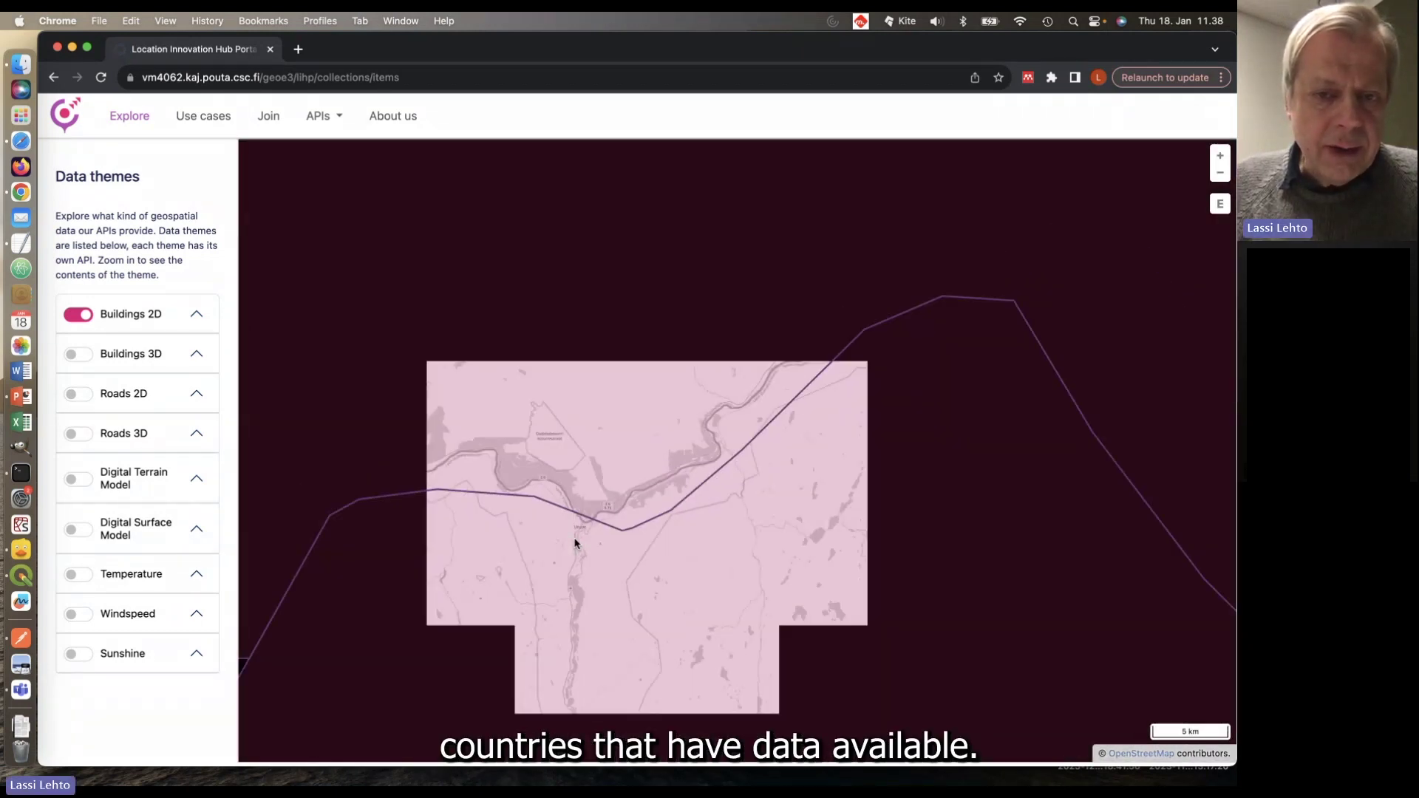
pyautogui.scroll(-2, 575, 543)
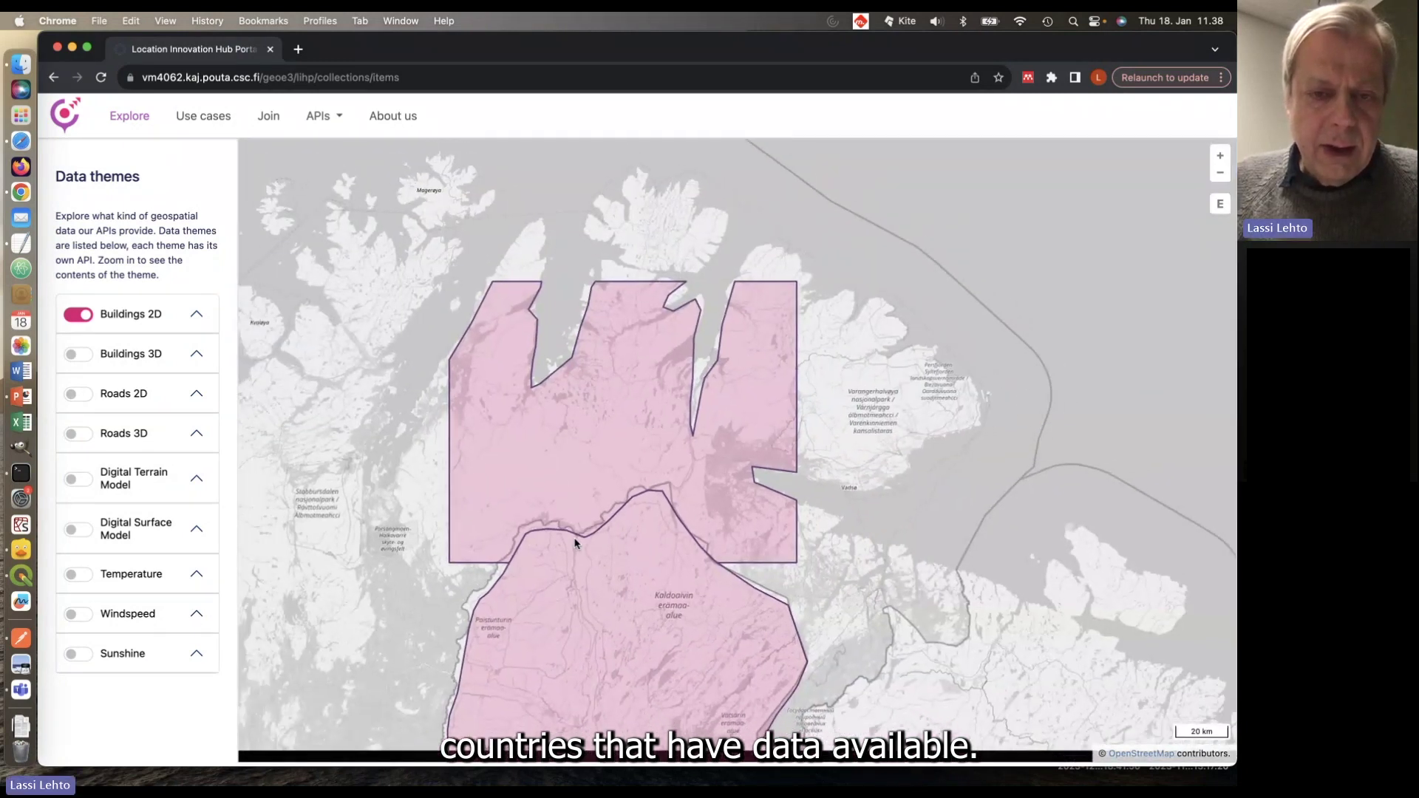
pyautogui.scroll(-2, 575, 543)
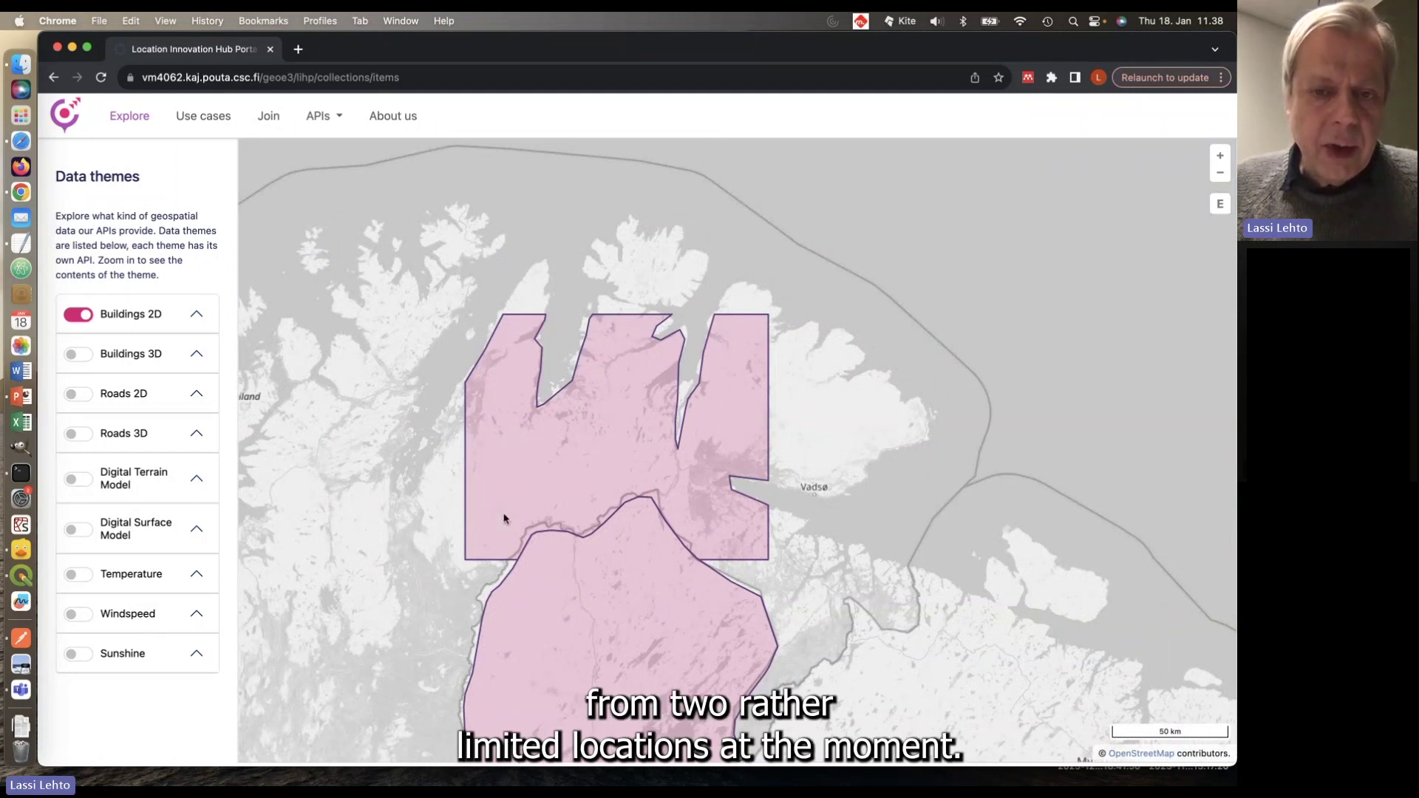
pyautogui.scroll(-4, 505, 516)
pyautogui.moveTo(464, 619); pyautogui.dragTo(593, 434)
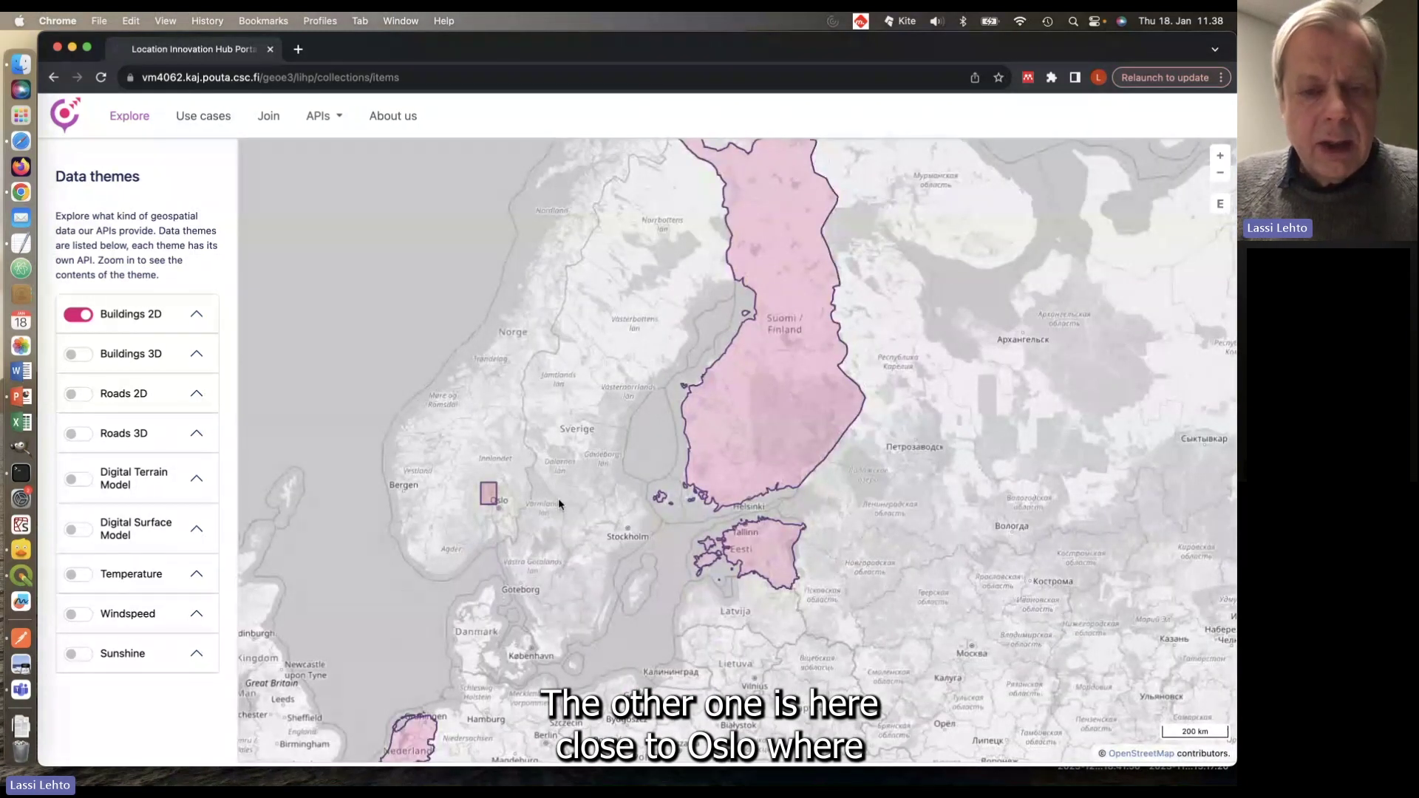
# Step: Jump into the Oslo coverage box and zoom into the Hønefoss building footprints along Høybyveien
pyautogui.click(497, 505)
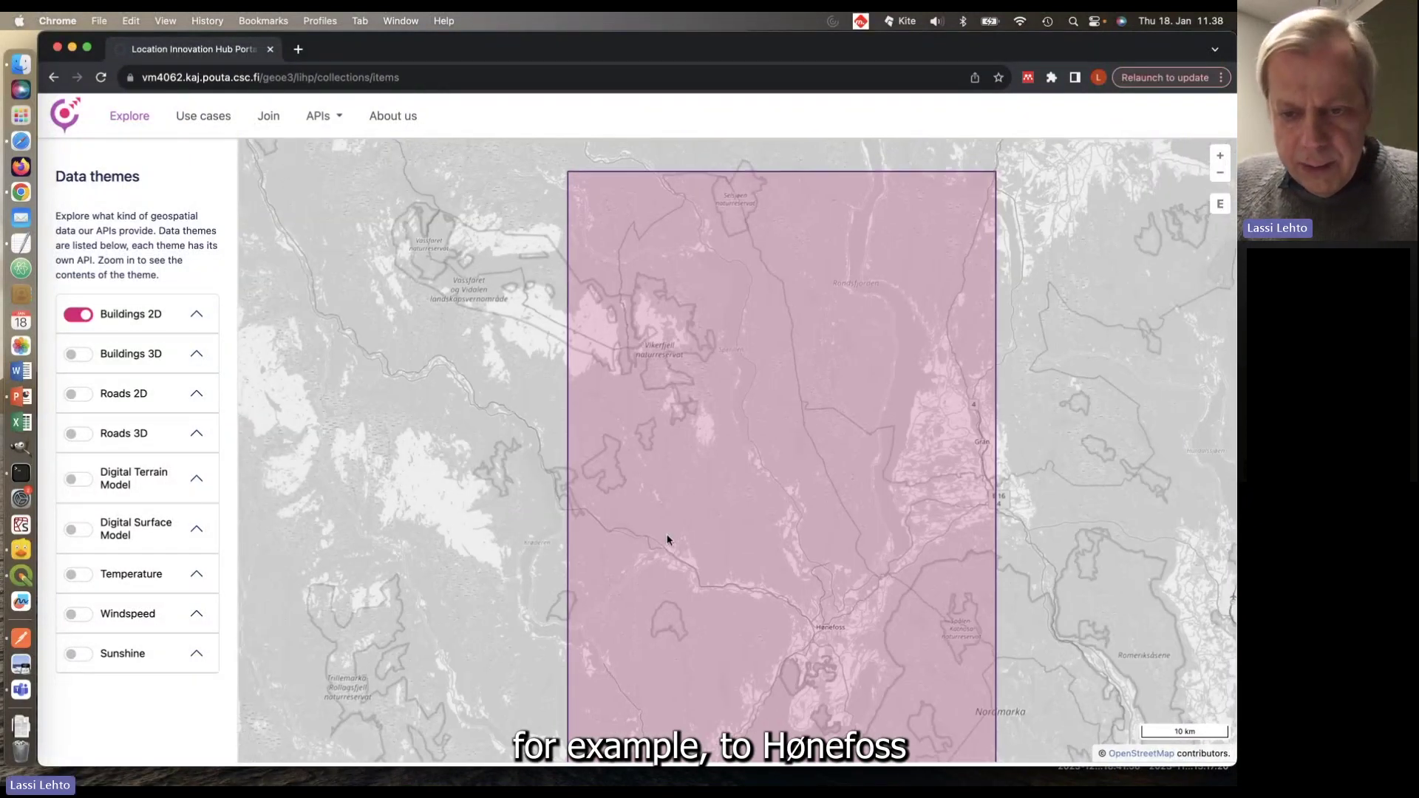
pyautogui.moveTo(666, 533); pyautogui.dragTo(563, 463)
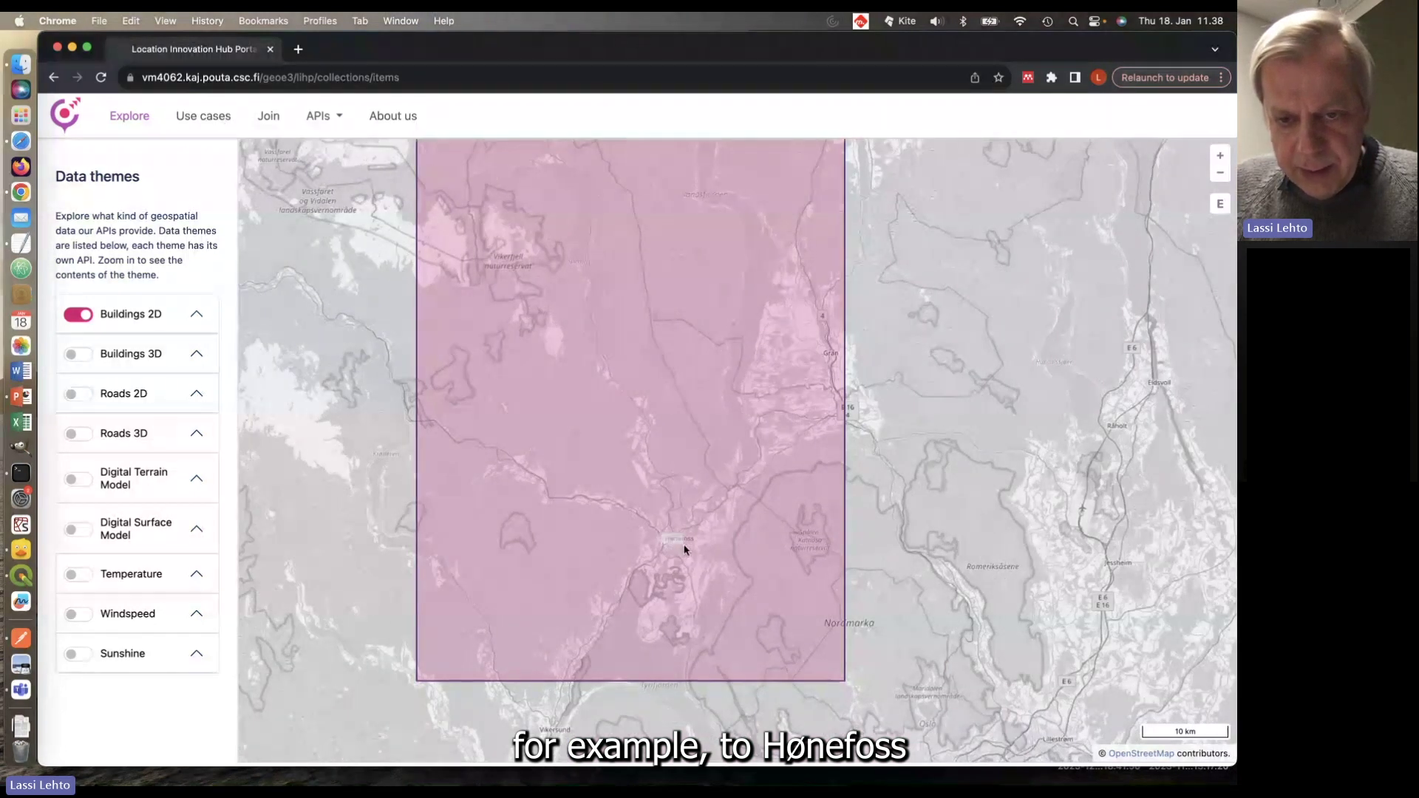
pyautogui.scroll(5, 684, 549)
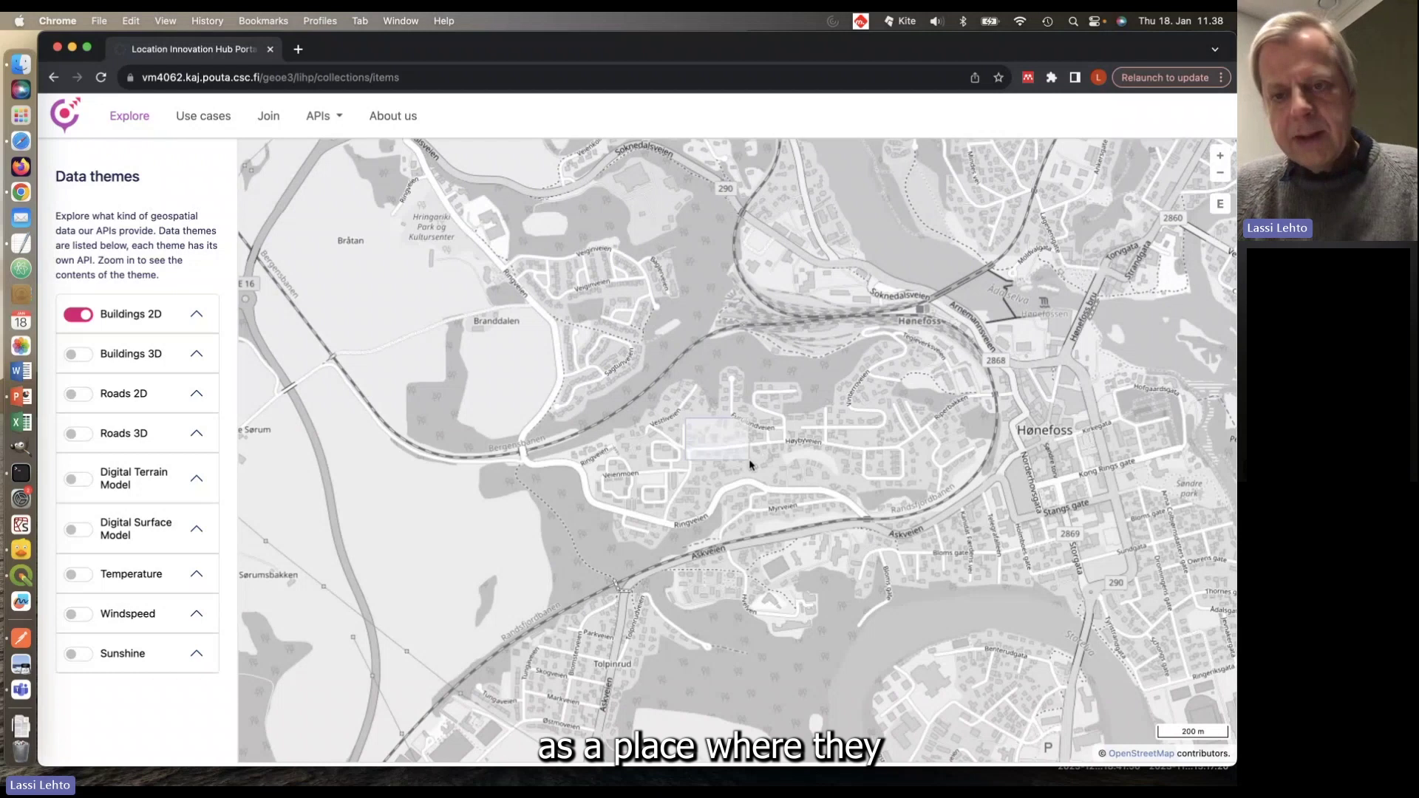
pyautogui.scroll(5, 748, 459)
pyautogui.scroll(2, 747, 464)
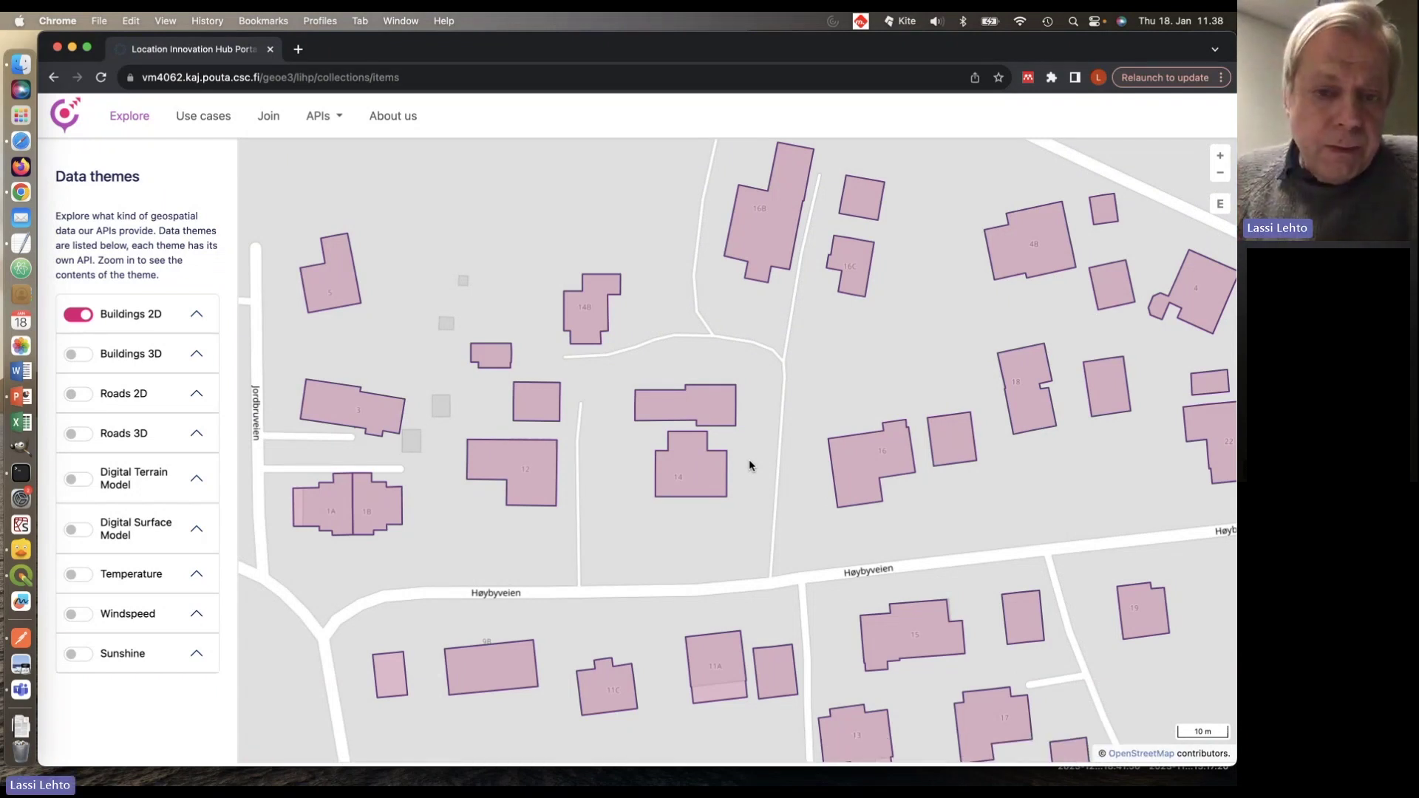
# Step: Zoom back out to frame all European coverage, then hide the Buildings 2D layer
pyautogui.scroll(-10, 736, 481)
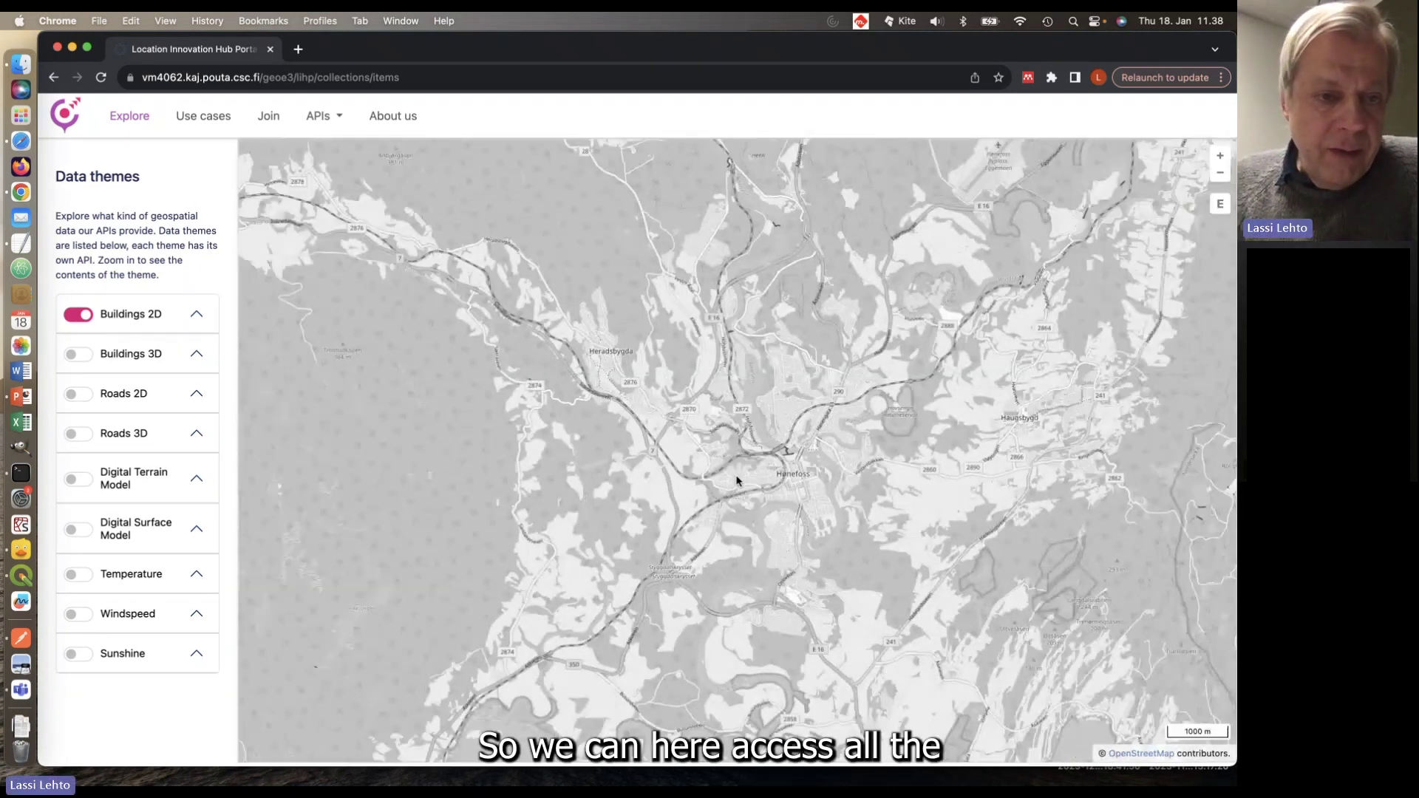
pyautogui.scroll(-2, 736, 481)
pyautogui.scroll(-3, 737, 482)
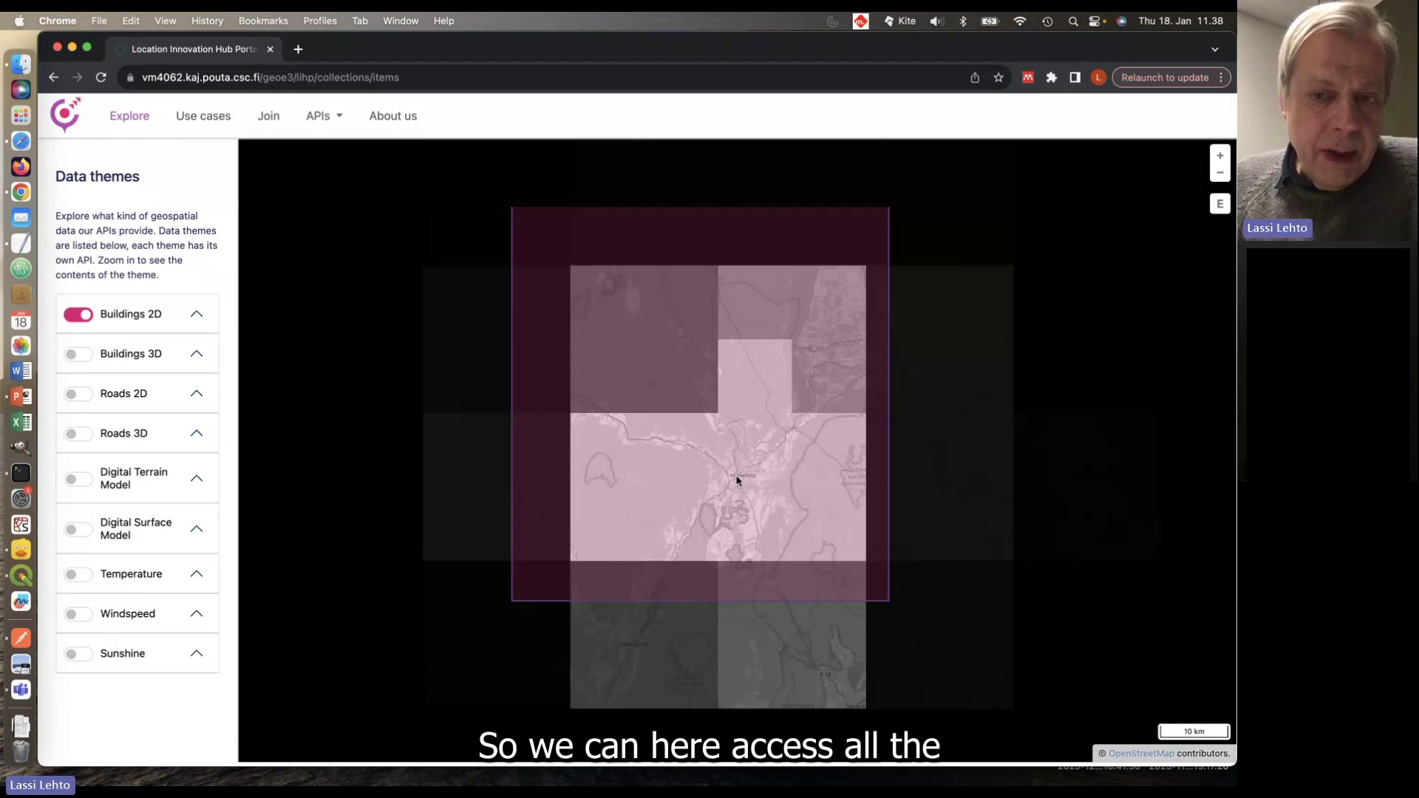
pyautogui.scroll(-4, 737, 481)
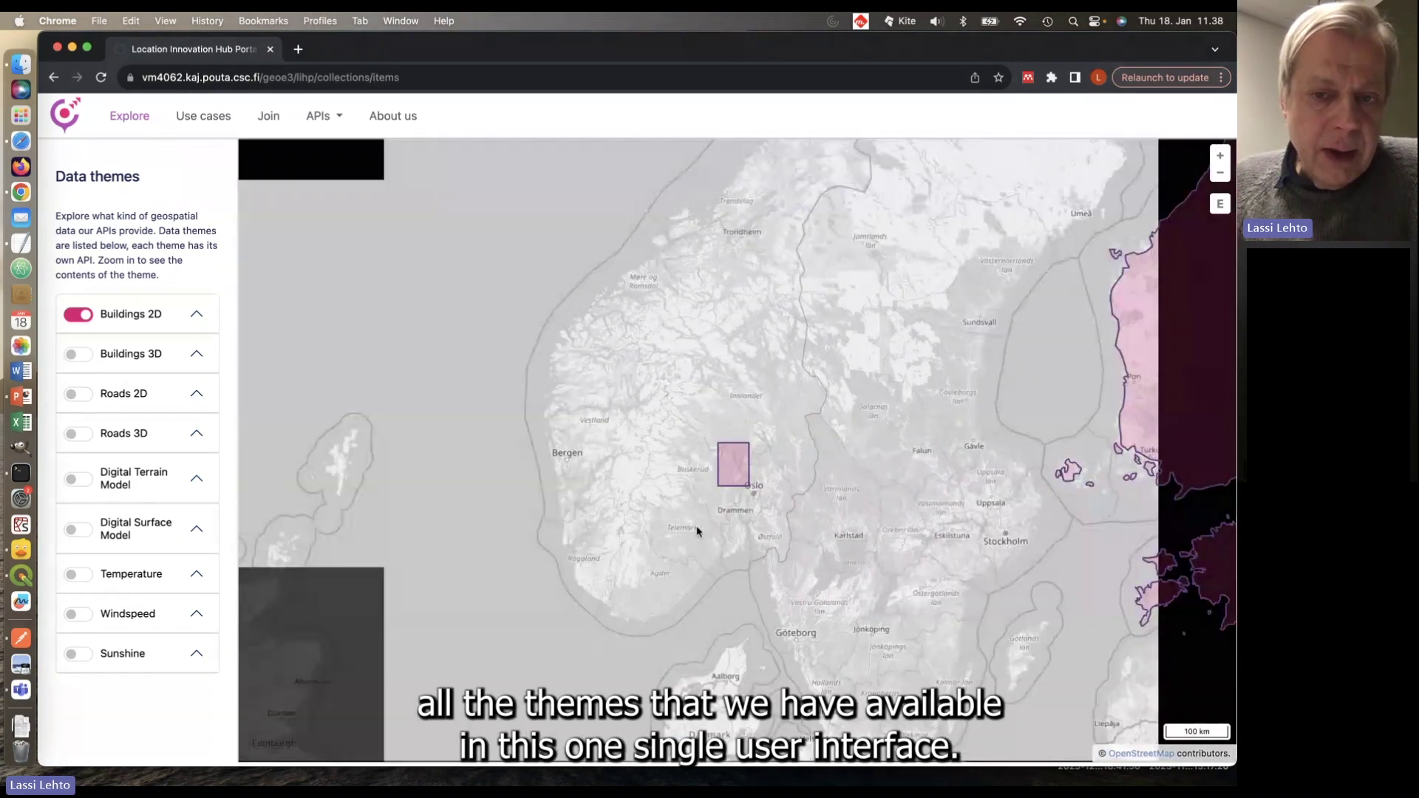
pyautogui.moveTo(697, 529); pyautogui.dragTo(634, 436)
pyautogui.scroll(-1, 709, 453)
pyautogui.scroll(-1, 699, 453)
pyautogui.scroll(-1, 680, 476)
pyautogui.moveTo(687, 489); pyautogui.dragTo(618, 496)
pyautogui.scroll(-1, 643, 493)
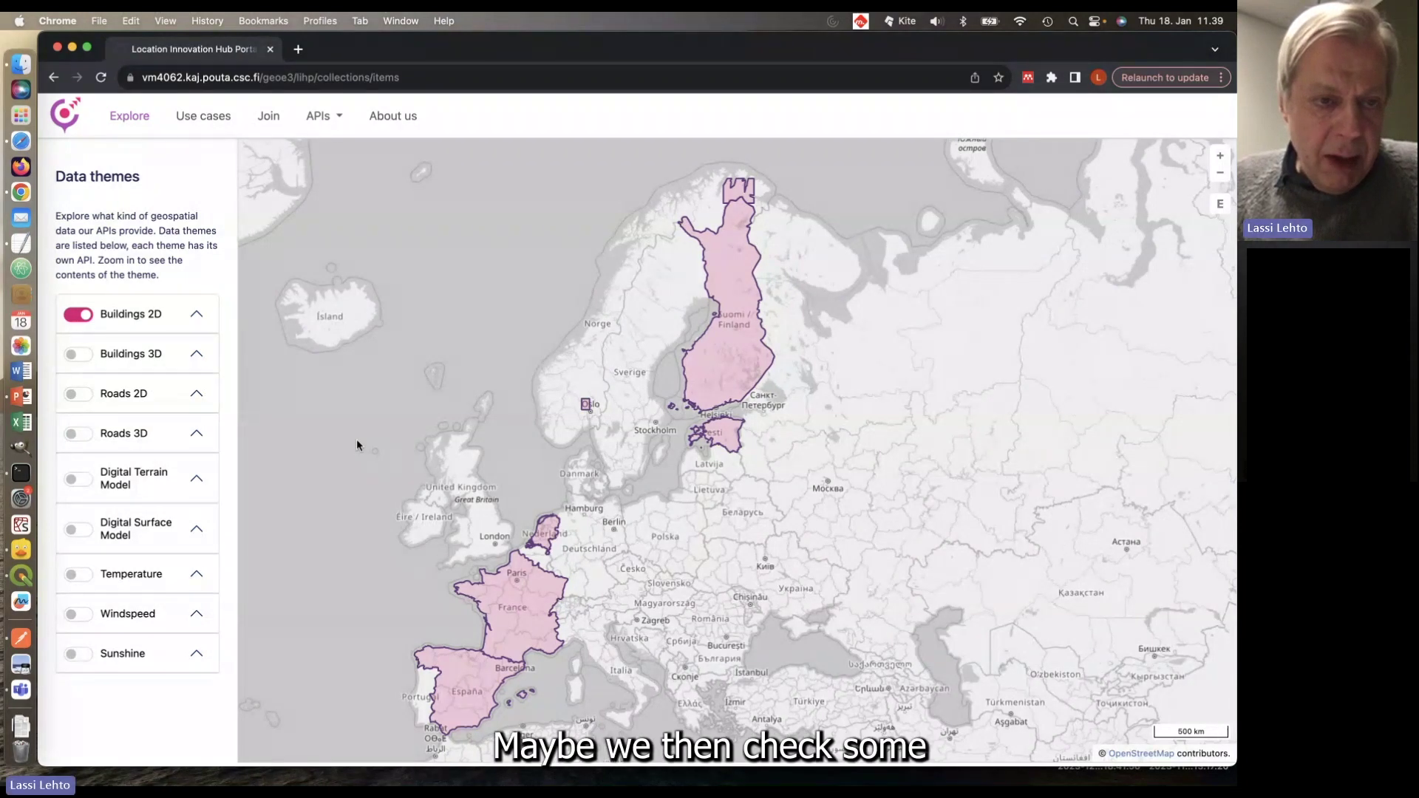
pyautogui.click(77, 316)
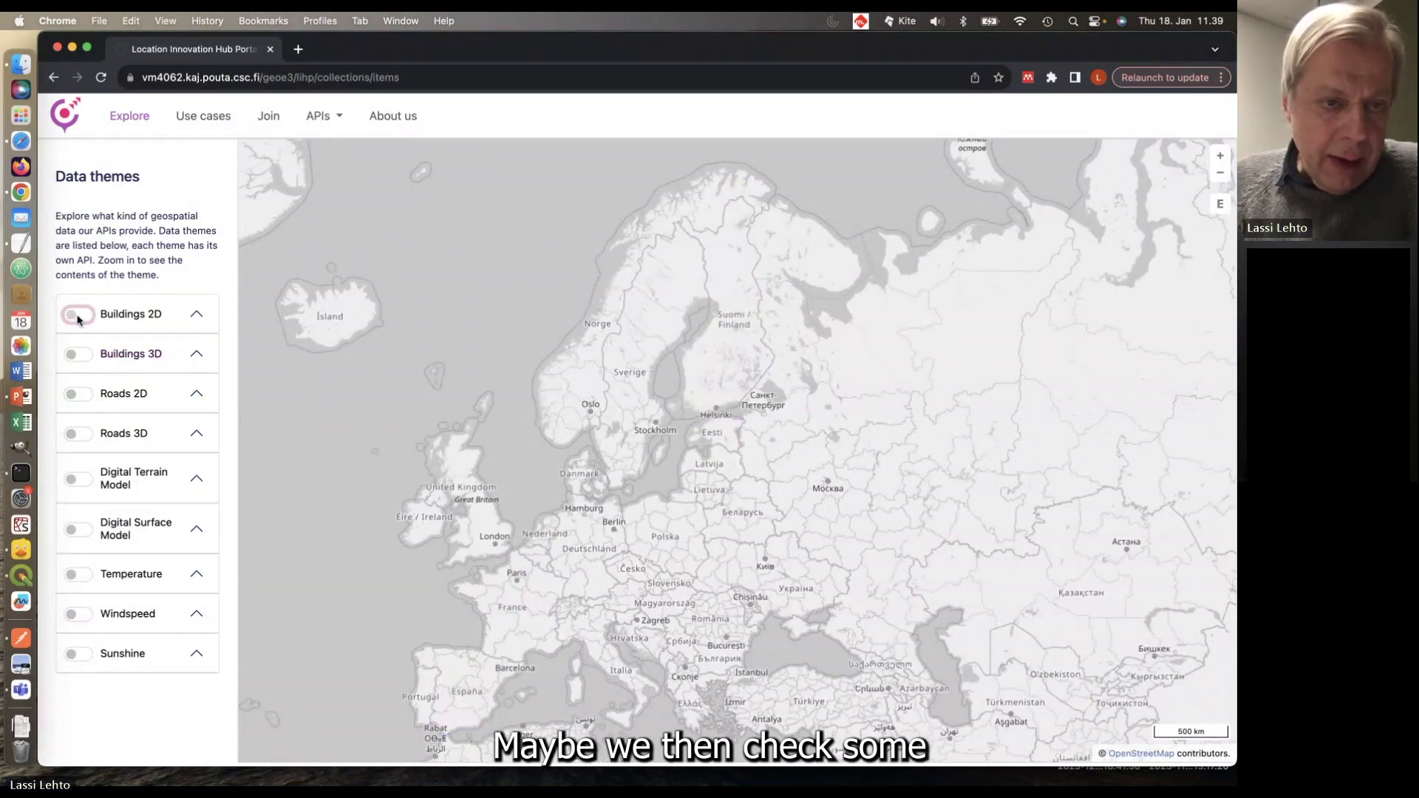
# Step: Turn on Buildings 3D and nudge the Europe map to review its coverage areas
pyautogui.click(80, 357)
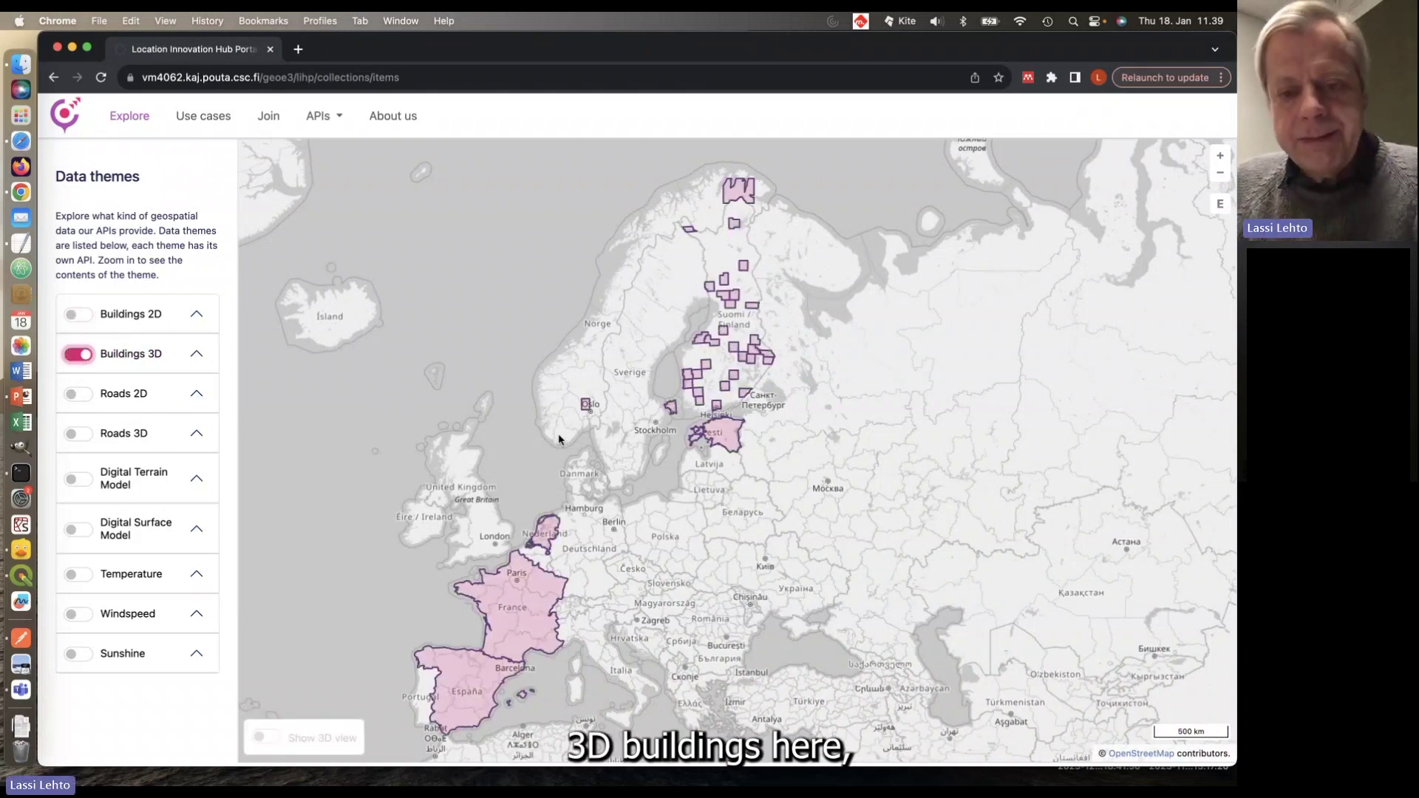
pyautogui.moveTo(607, 525); pyautogui.dragTo(660, 500)
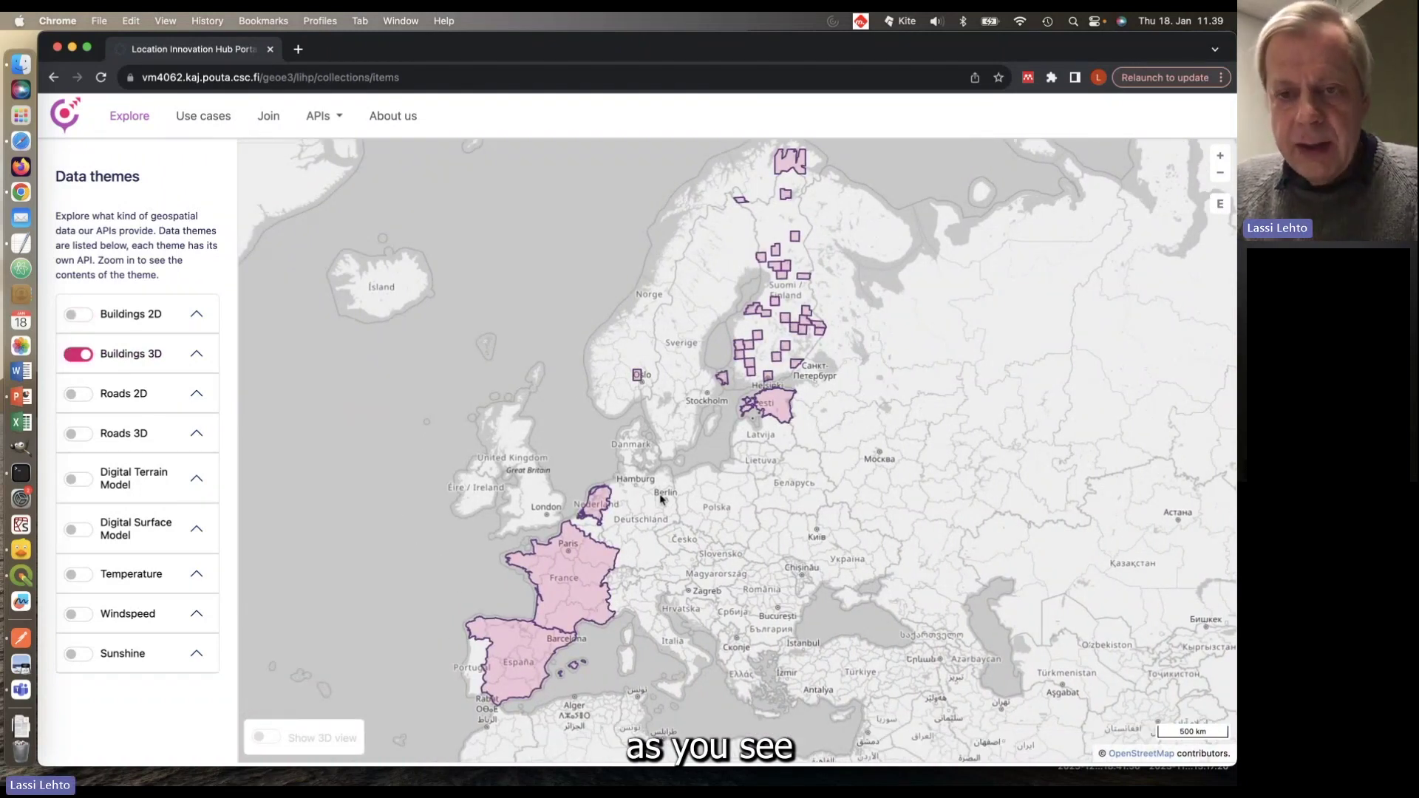
pyautogui.moveTo(709, 422); pyautogui.dragTo(673, 443)
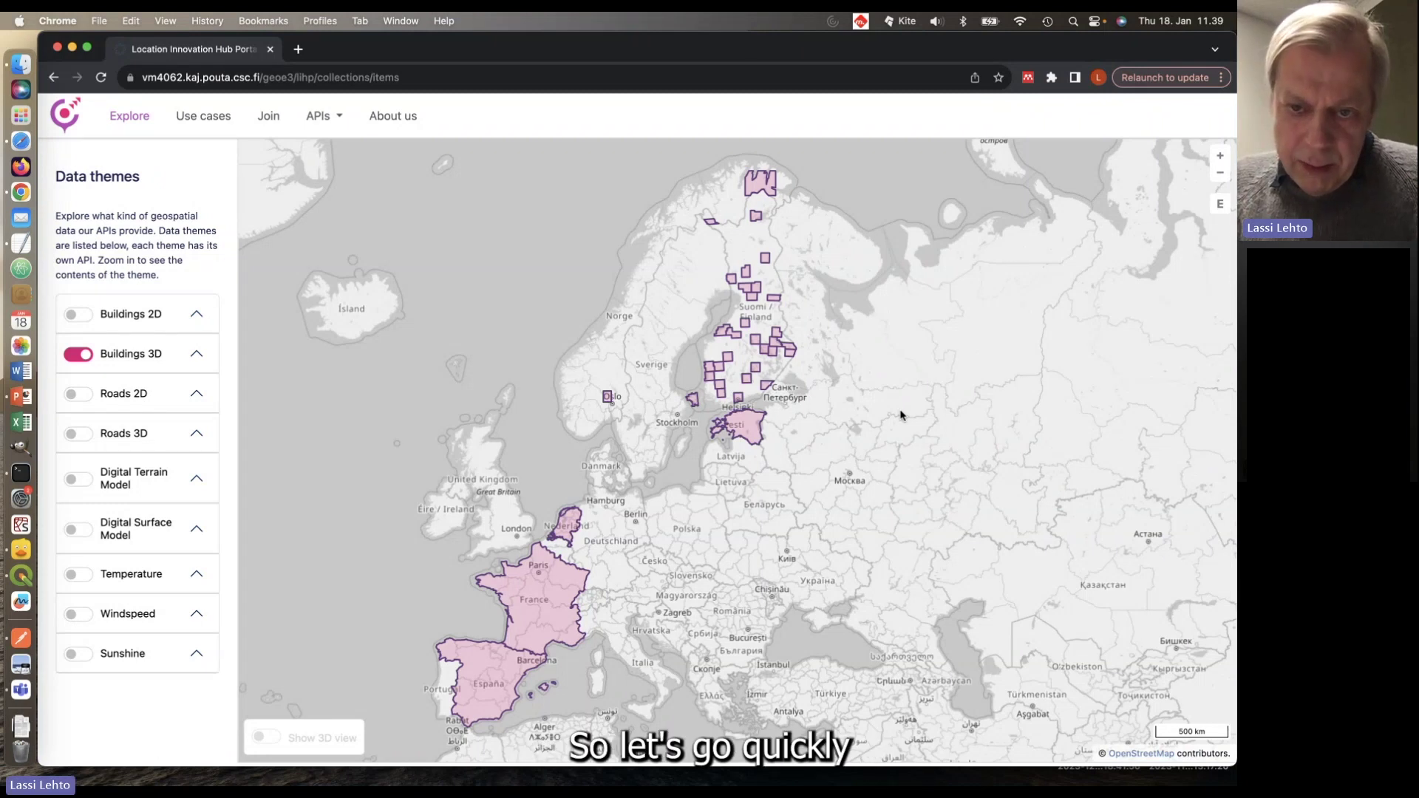
# Step: Zoom from the Estonia coverage into central Tallinn at street level
pyautogui.click(746, 426)
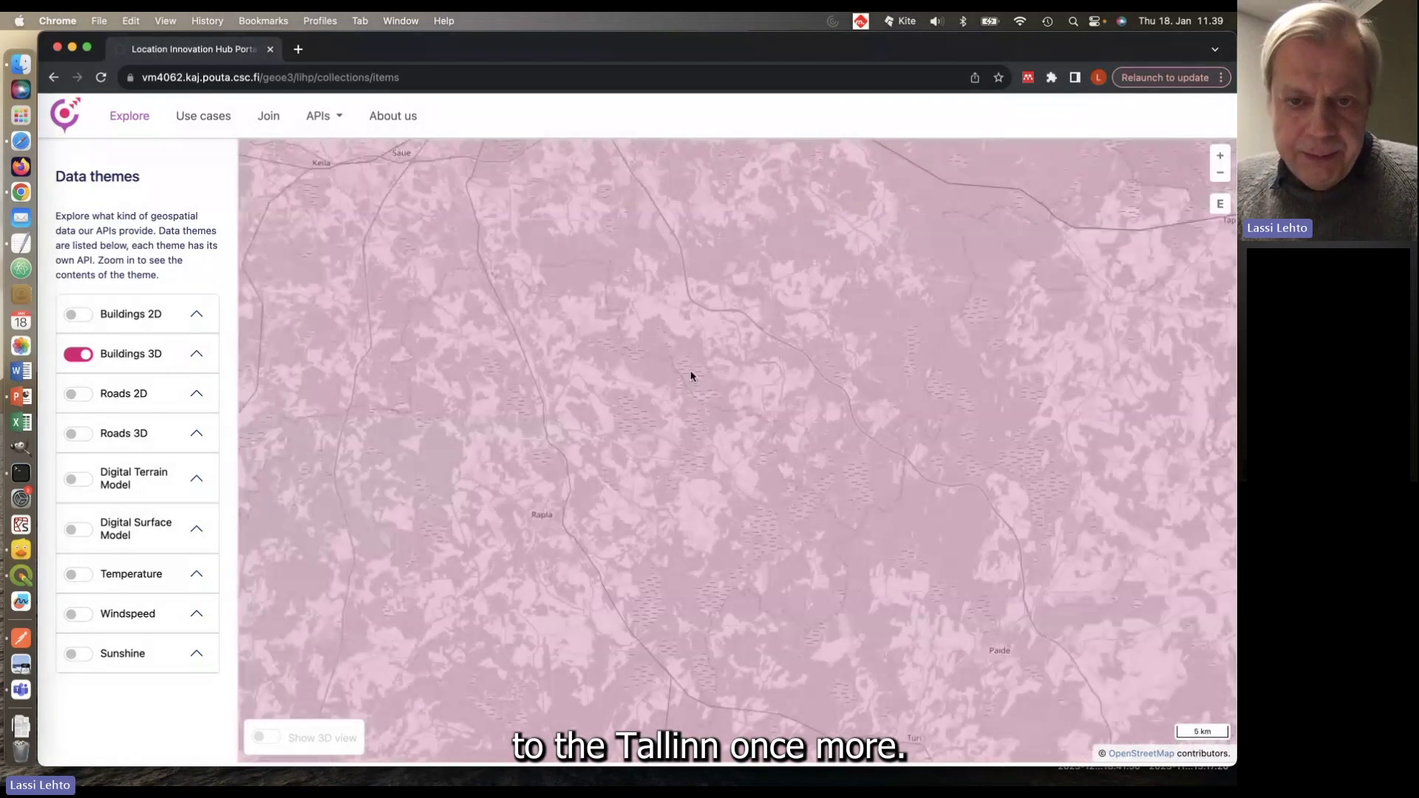
pyautogui.moveTo(647, 303); pyautogui.dragTo(678, 441)
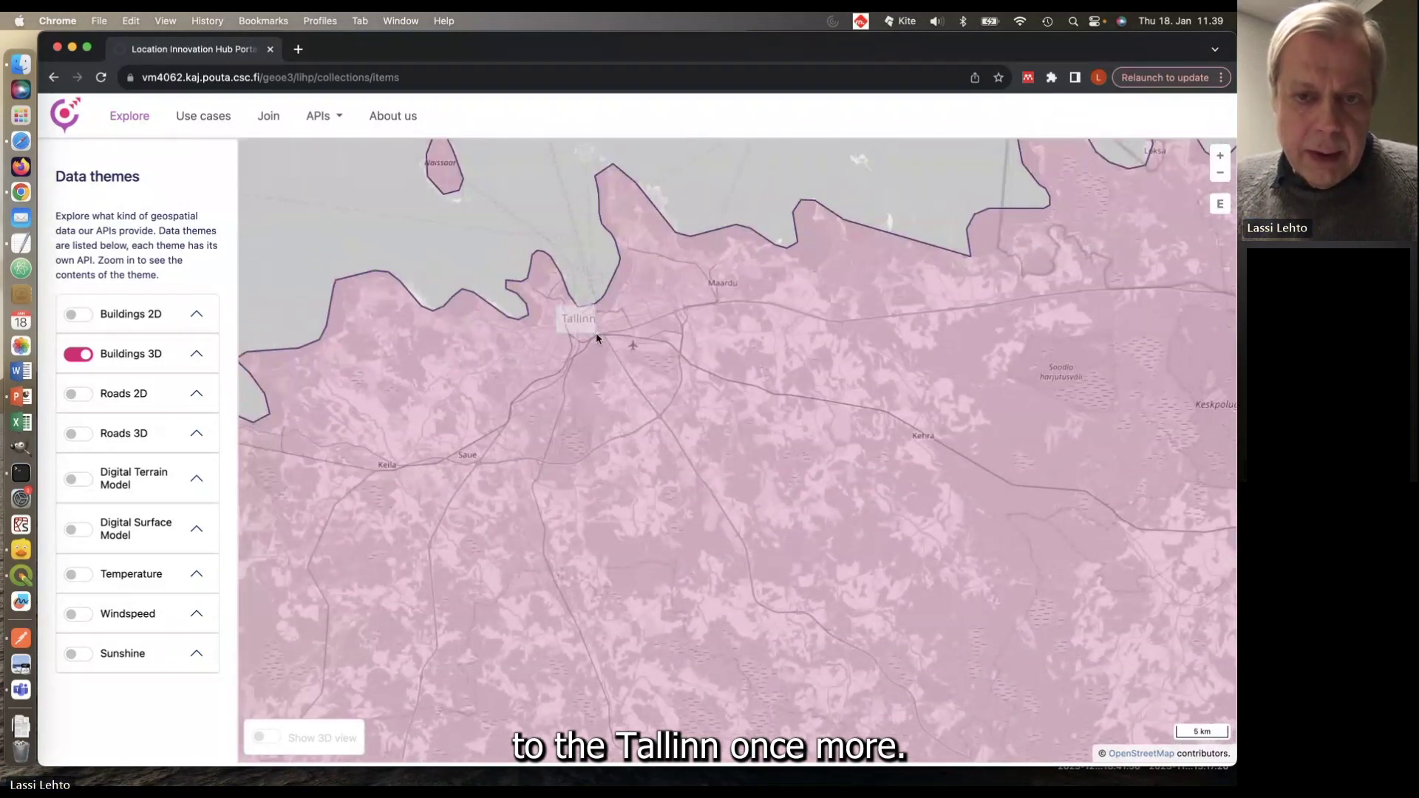
pyautogui.click(595, 332)
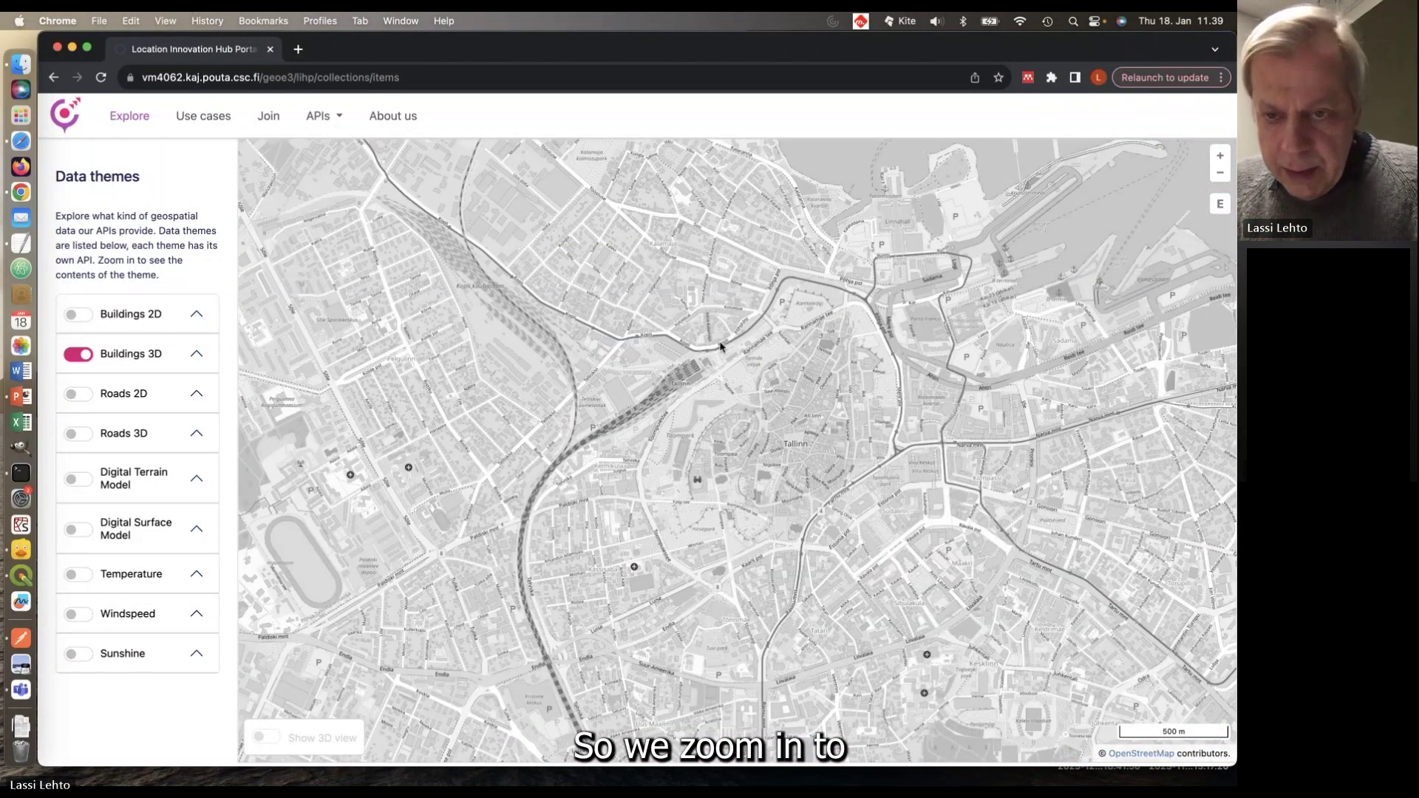
pyautogui.moveTo(724, 365); pyautogui.dragTo(847, 441)
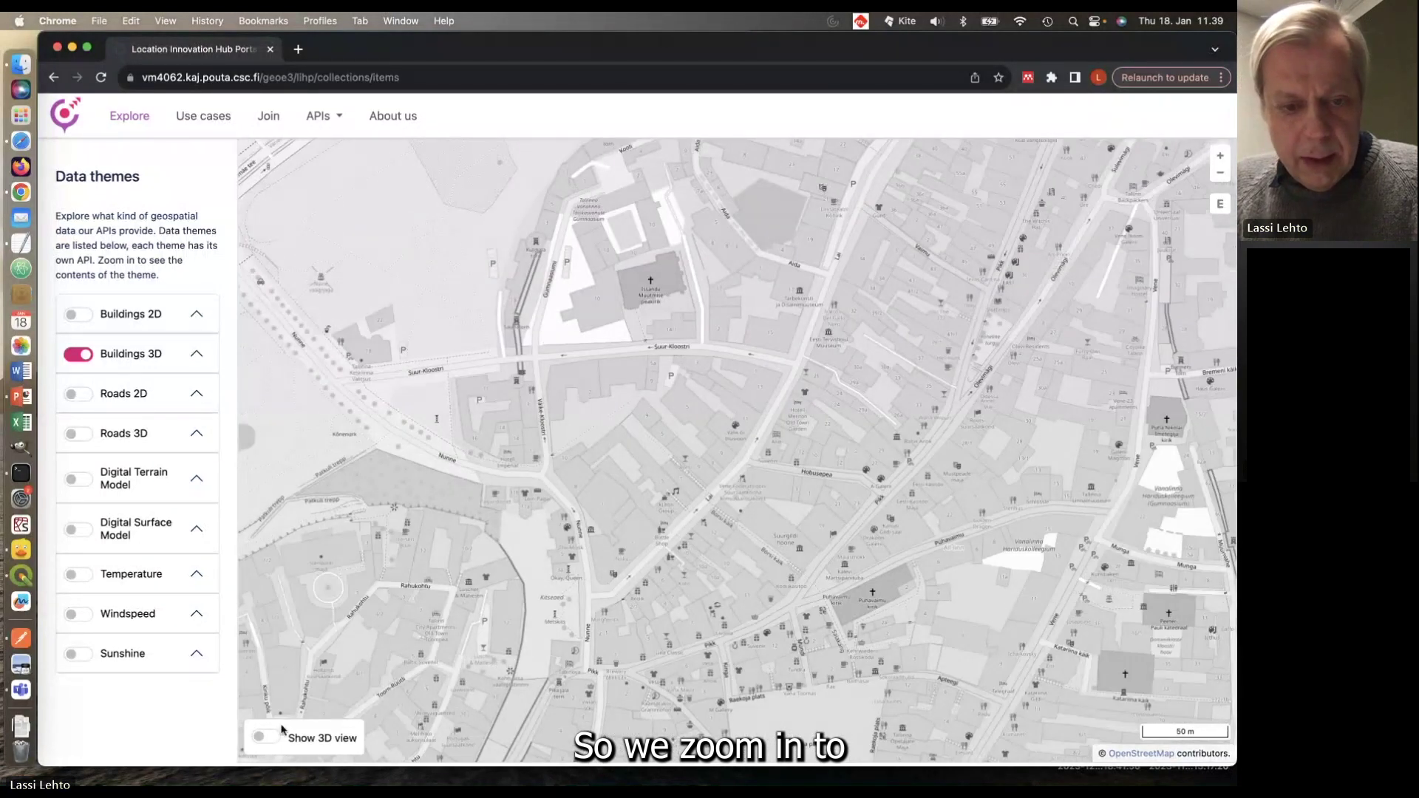
# Step: Preview Tallinn's buildings in 3D at an oblique tilt, then switch 3D view back off
pyautogui.click(272, 737)
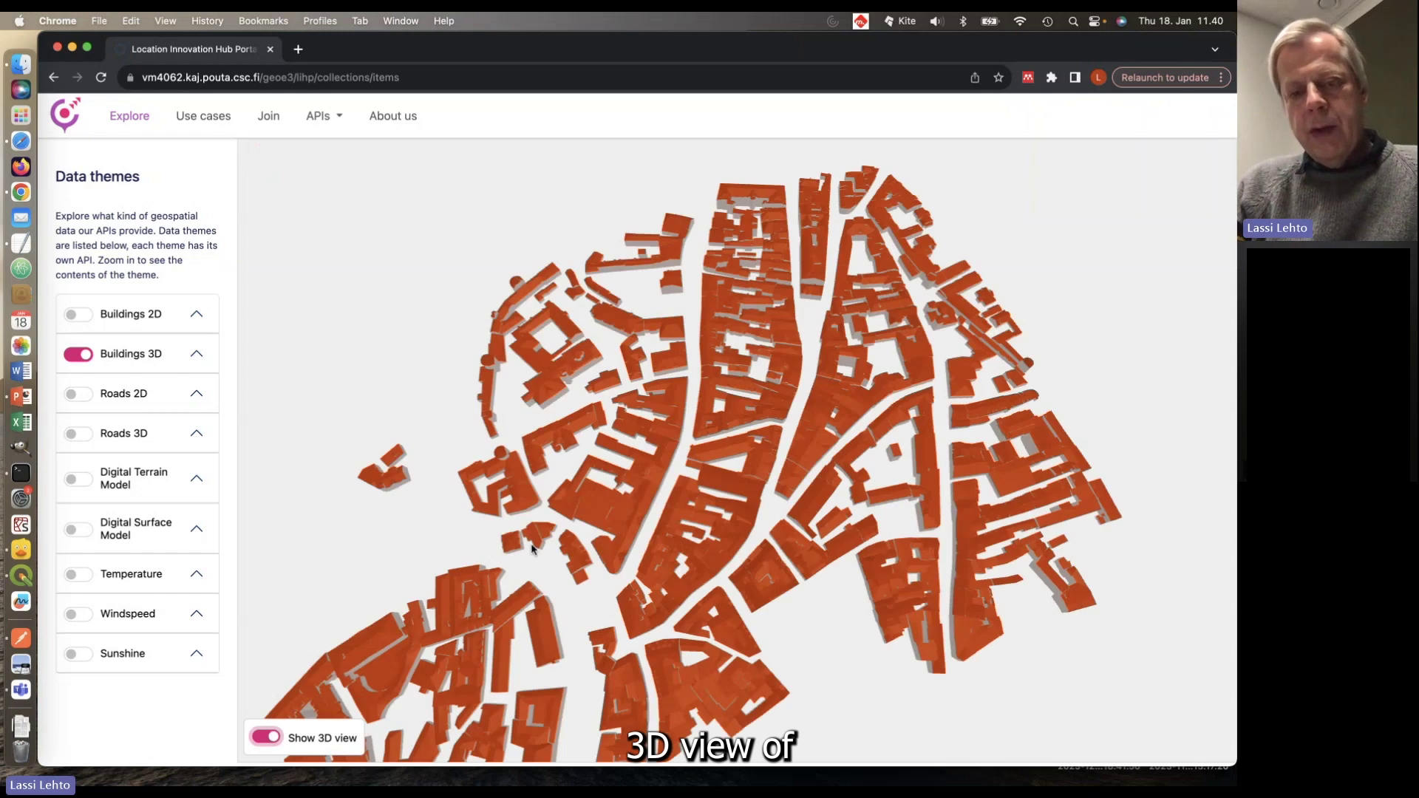
pyautogui.moveTo(531, 549); pyautogui.dragTo(770, 491)
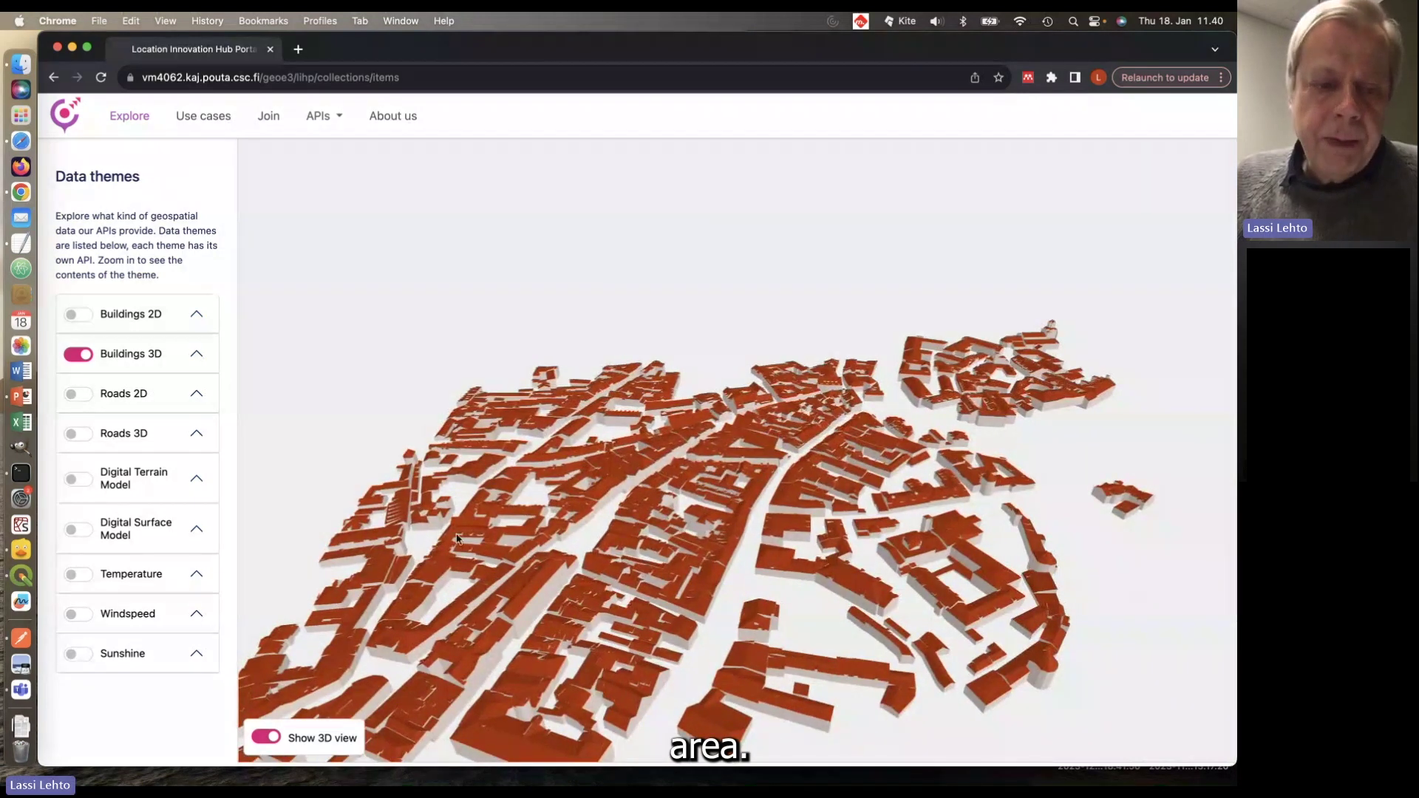
pyautogui.click(266, 737)
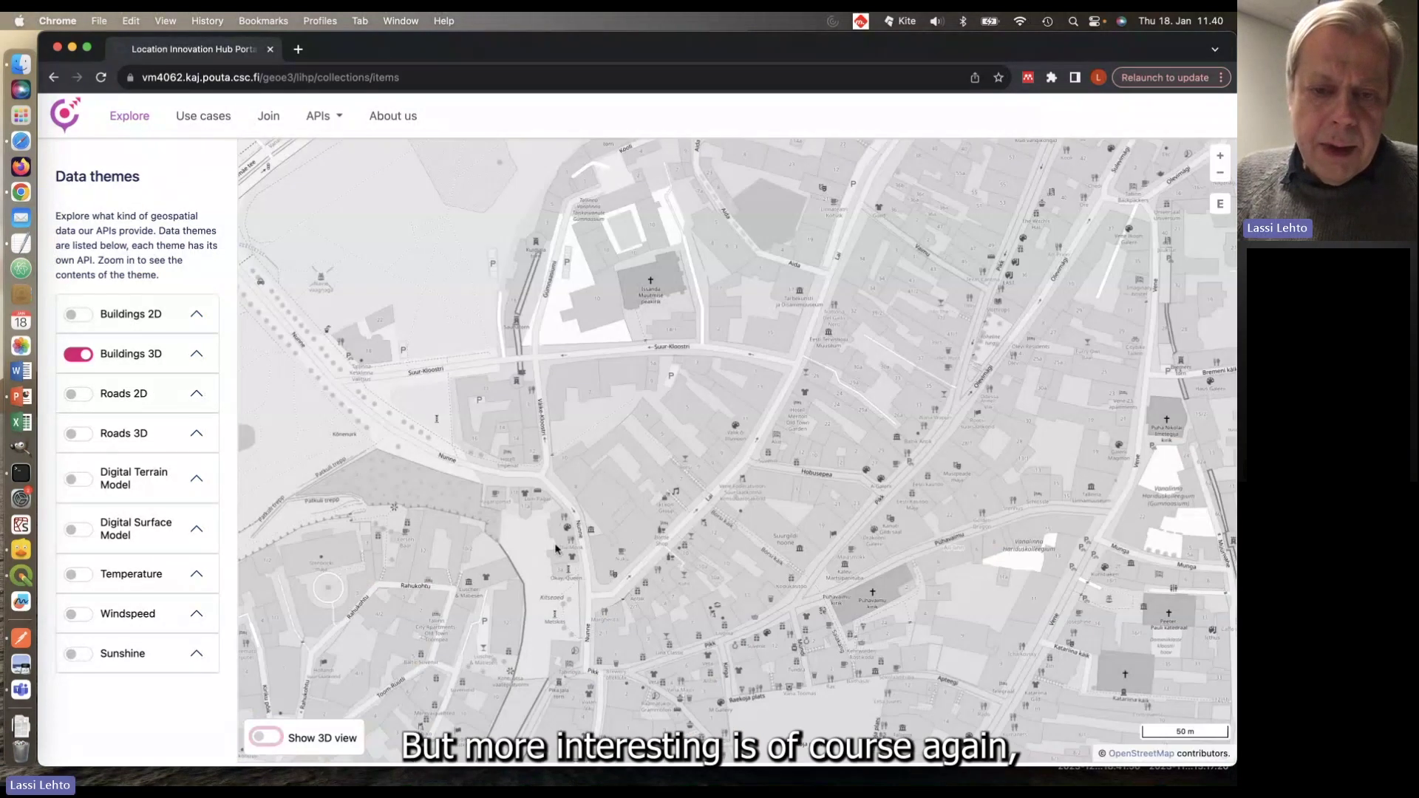
# Step: Zoom out from Tallinn and pan across Europe toward the Netherlands, dismissing a stray context menu
pyautogui.scroll(-5, 557, 551)
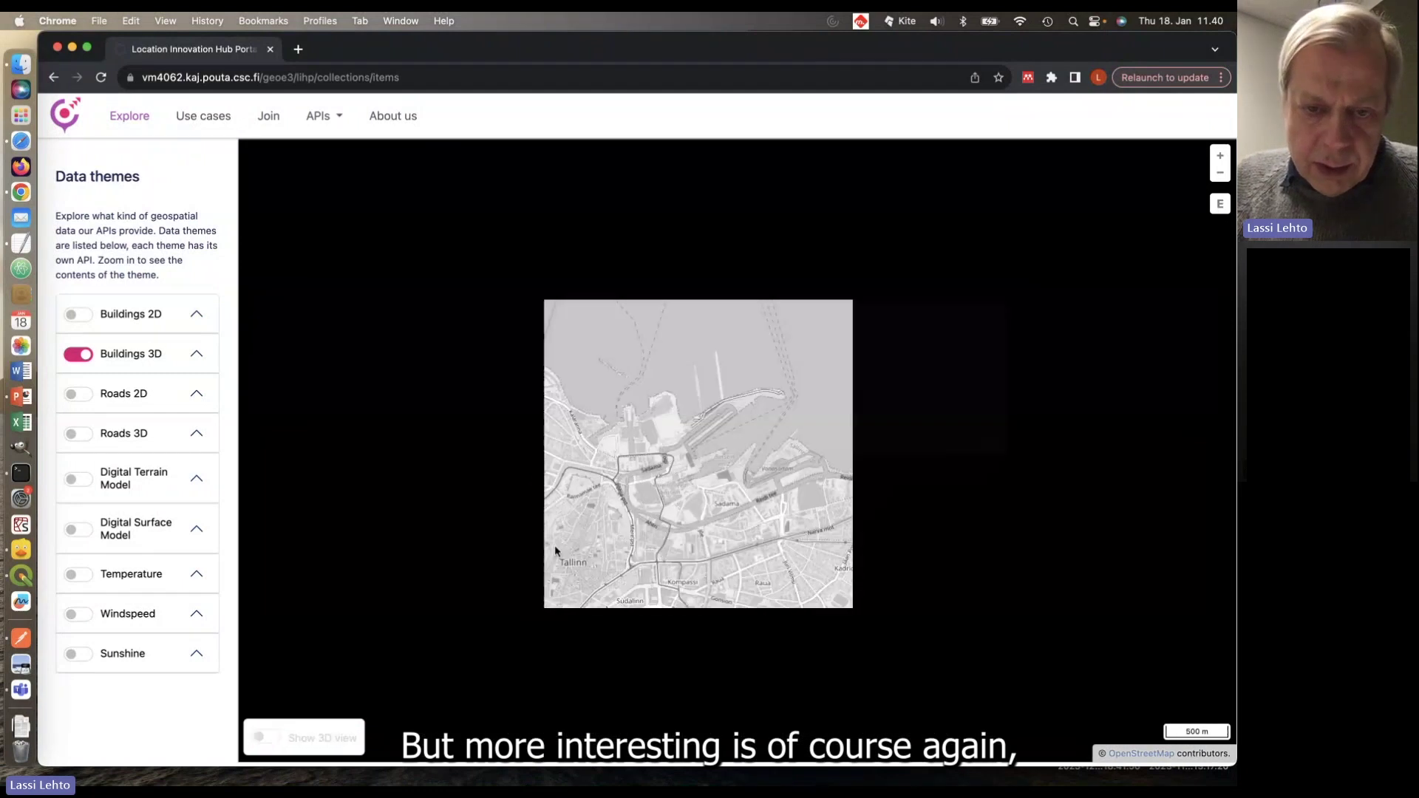
pyautogui.rightClick(522, 600)
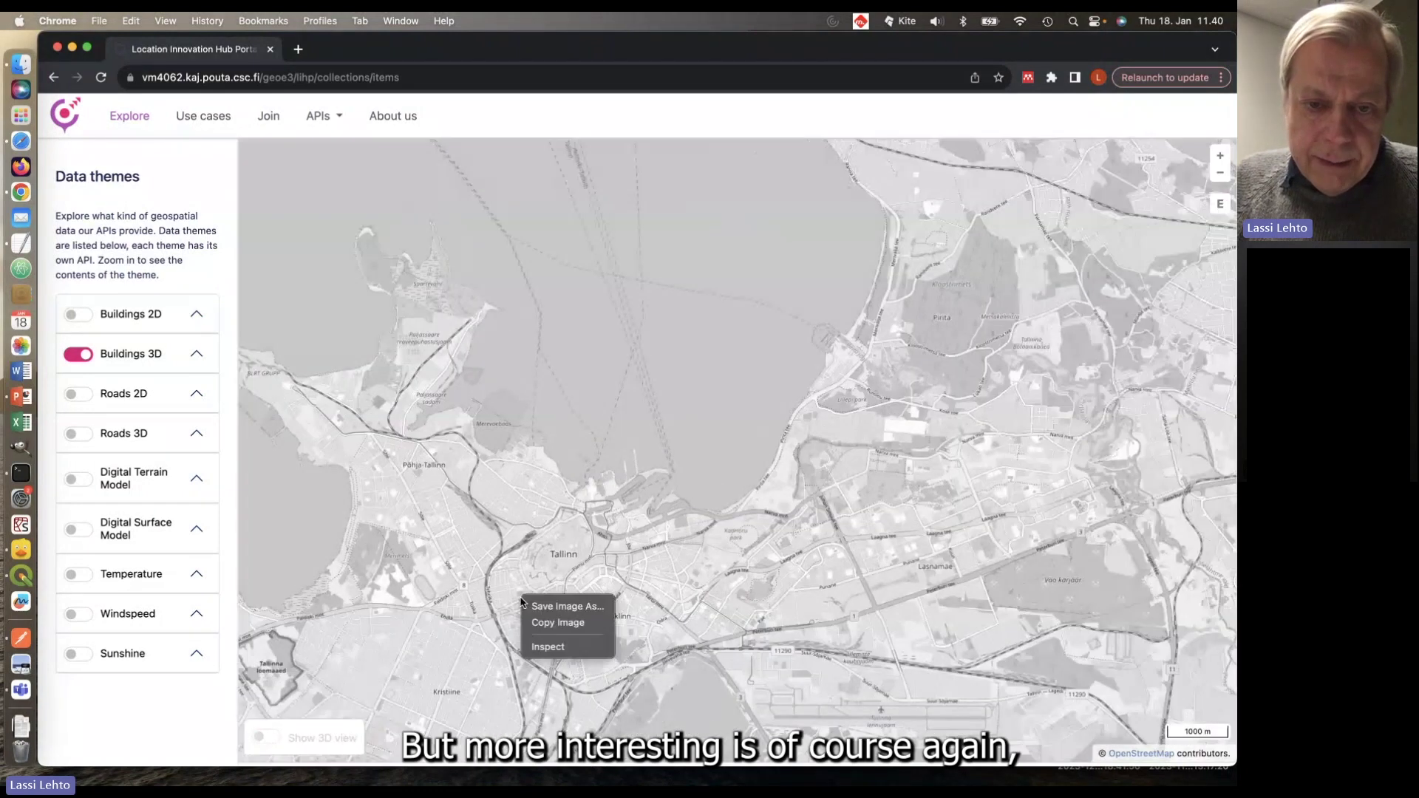
pyautogui.click(475, 606)
pyautogui.scroll(-2, 475, 607)
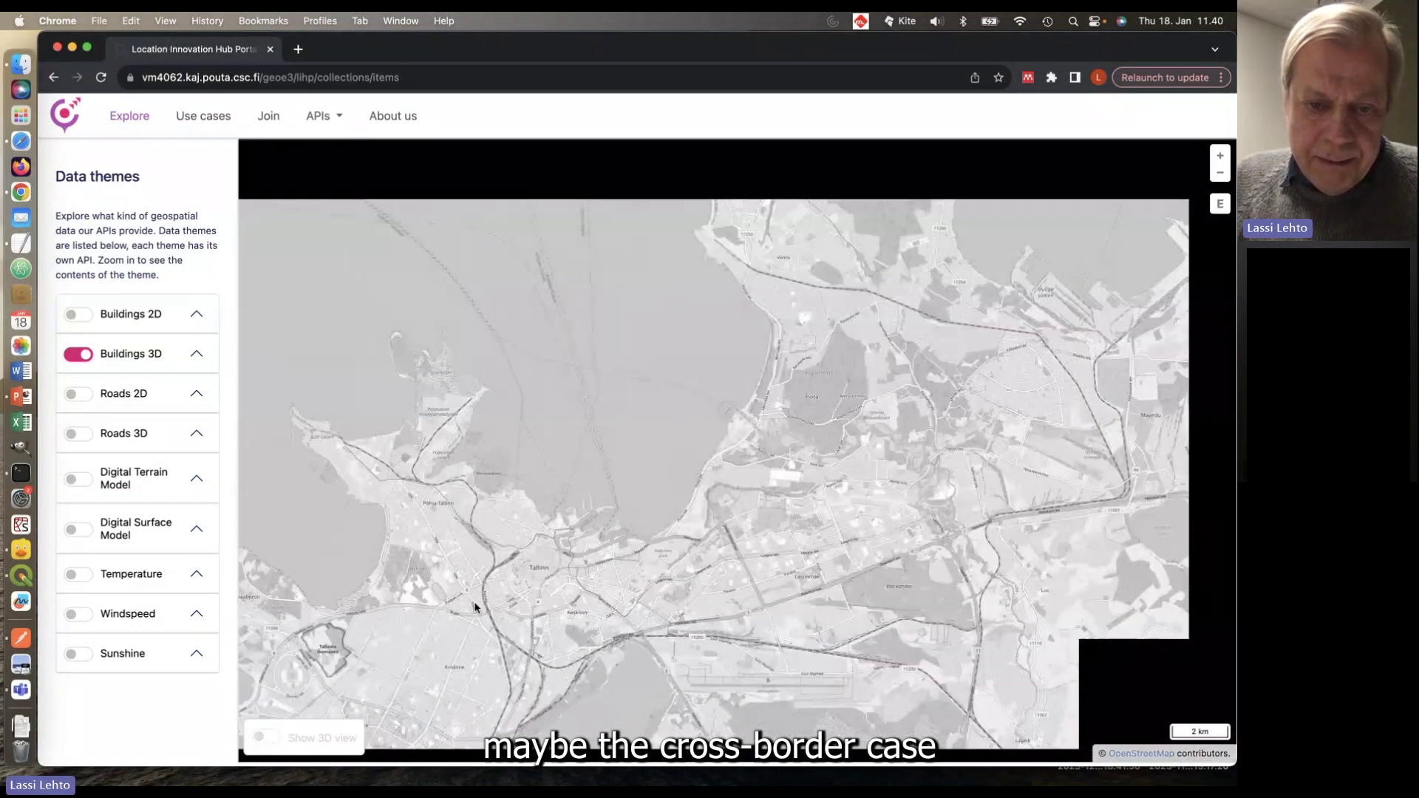
pyautogui.scroll(-5, 476, 606)
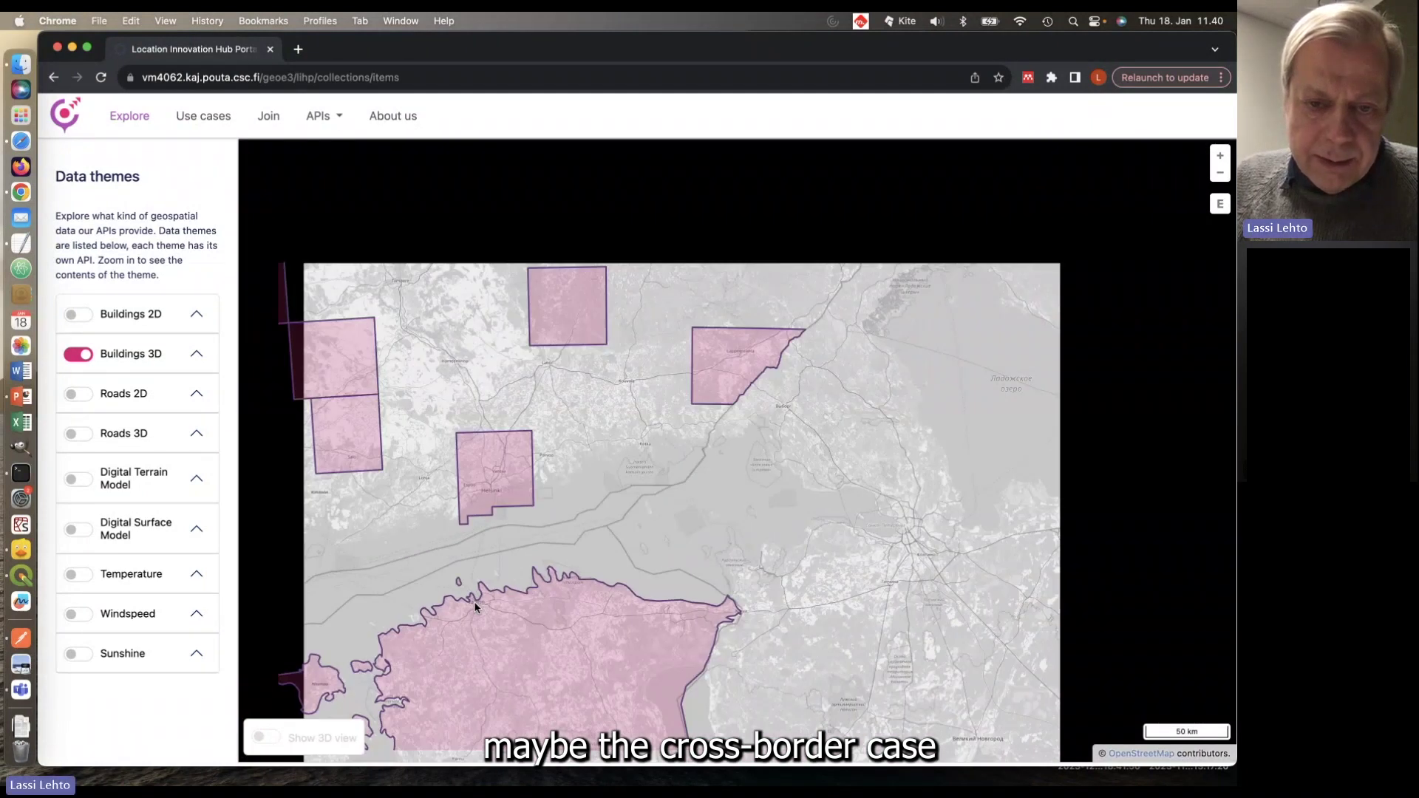
pyautogui.scroll(-1, 475, 607)
pyautogui.moveTo(474, 650); pyautogui.dragTo(586, 512)
pyautogui.scroll(-2, 587, 512)
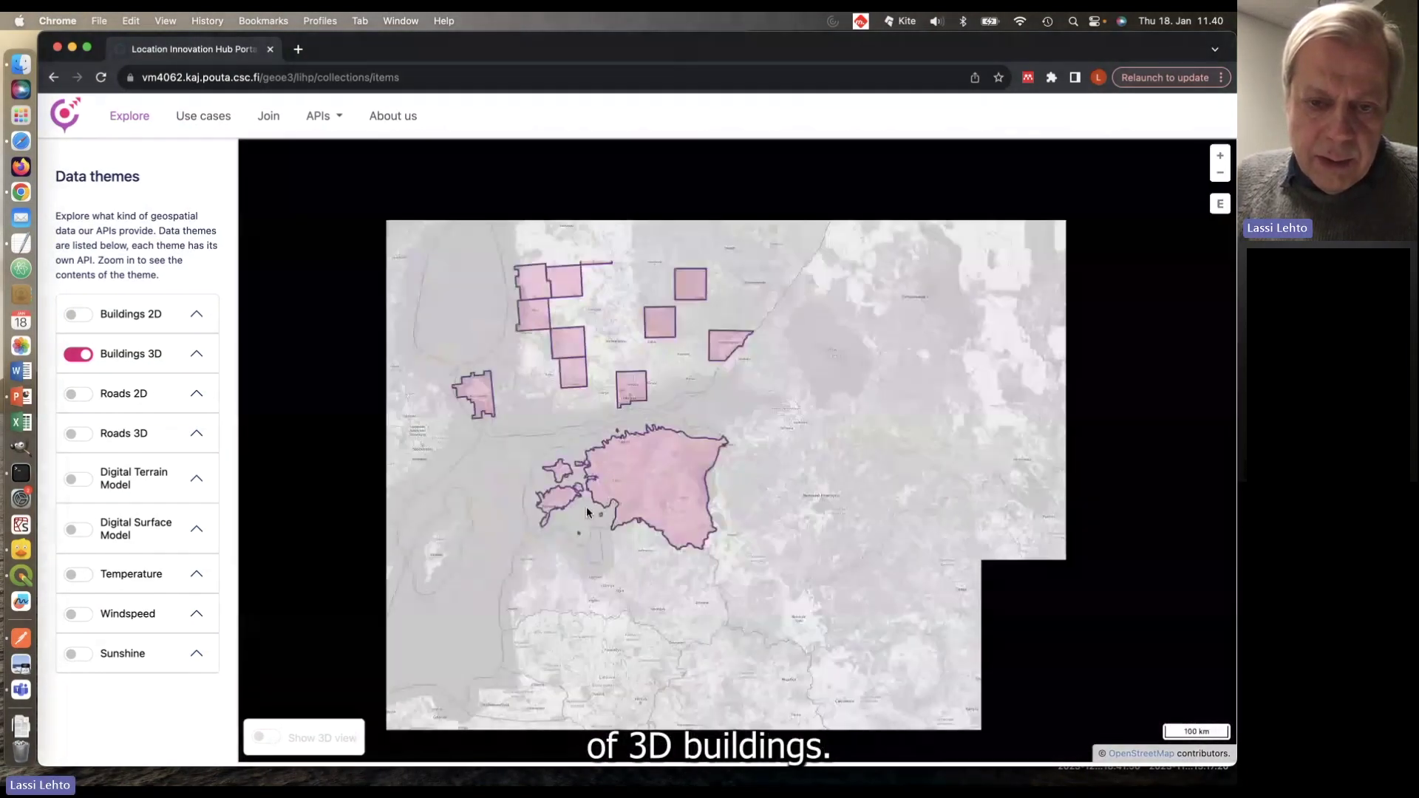
pyautogui.scroll(-2, 586, 512)
pyautogui.moveTo(556, 580); pyautogui.dragTo(602, 507)
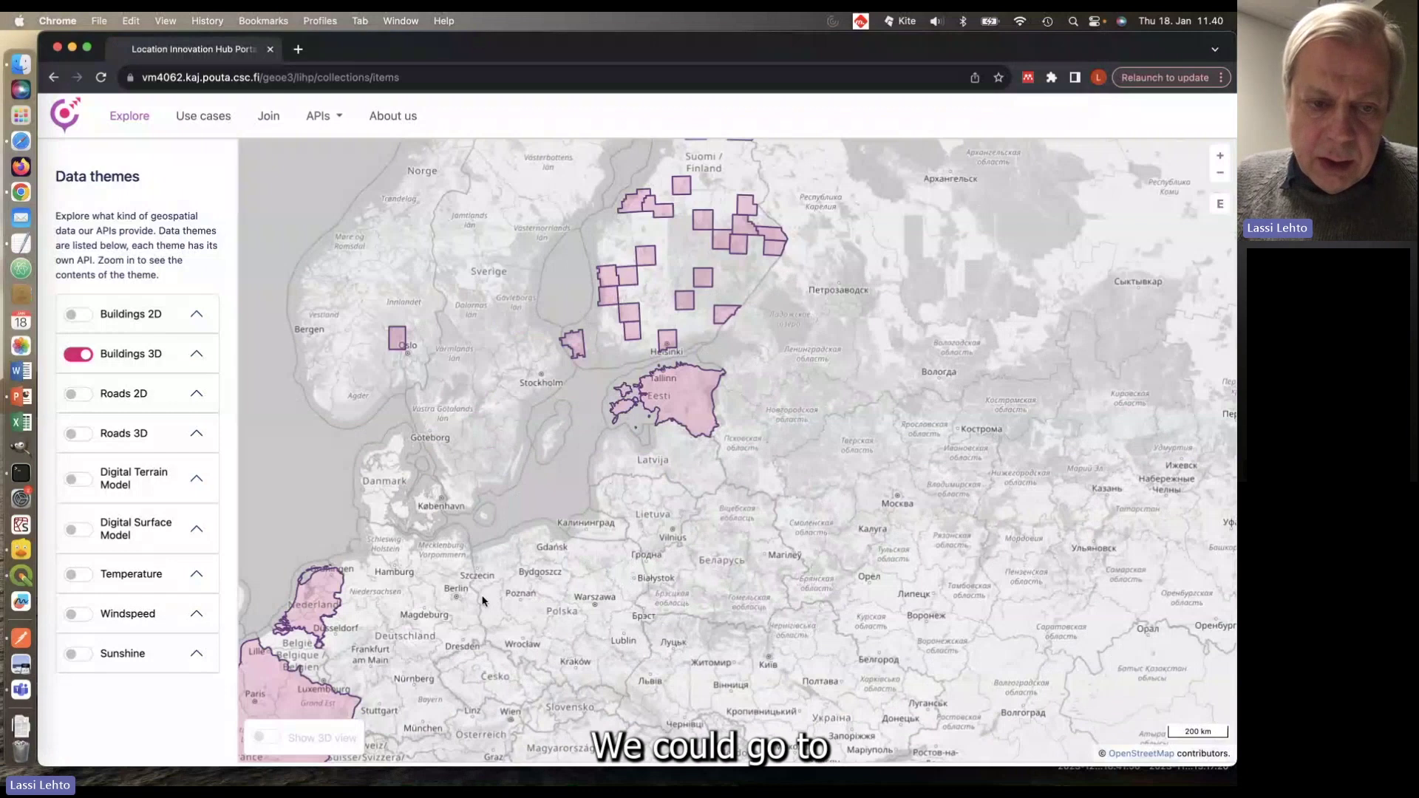
pyautogui.moveTo(483, 600); pyautogui.dragTo(555, 561)
# Step: Zoom into Dinxperlo and Suderwick on the Dutch–German border down to individual streets
pyautogui.scroll(2, 485, 564)
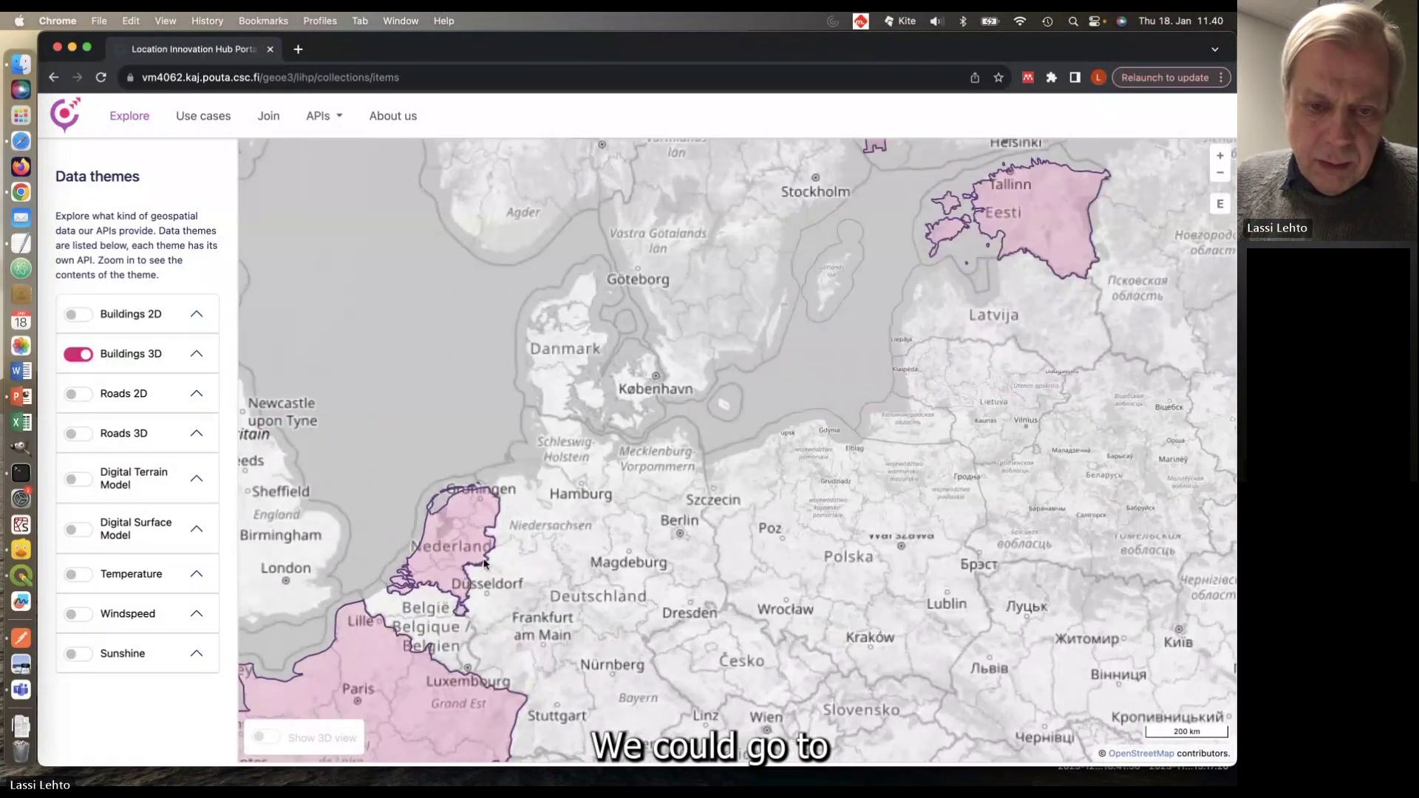
pyautogui.scroll(2, 485, 563)
pyautogui.scroll(2, 497, 564)
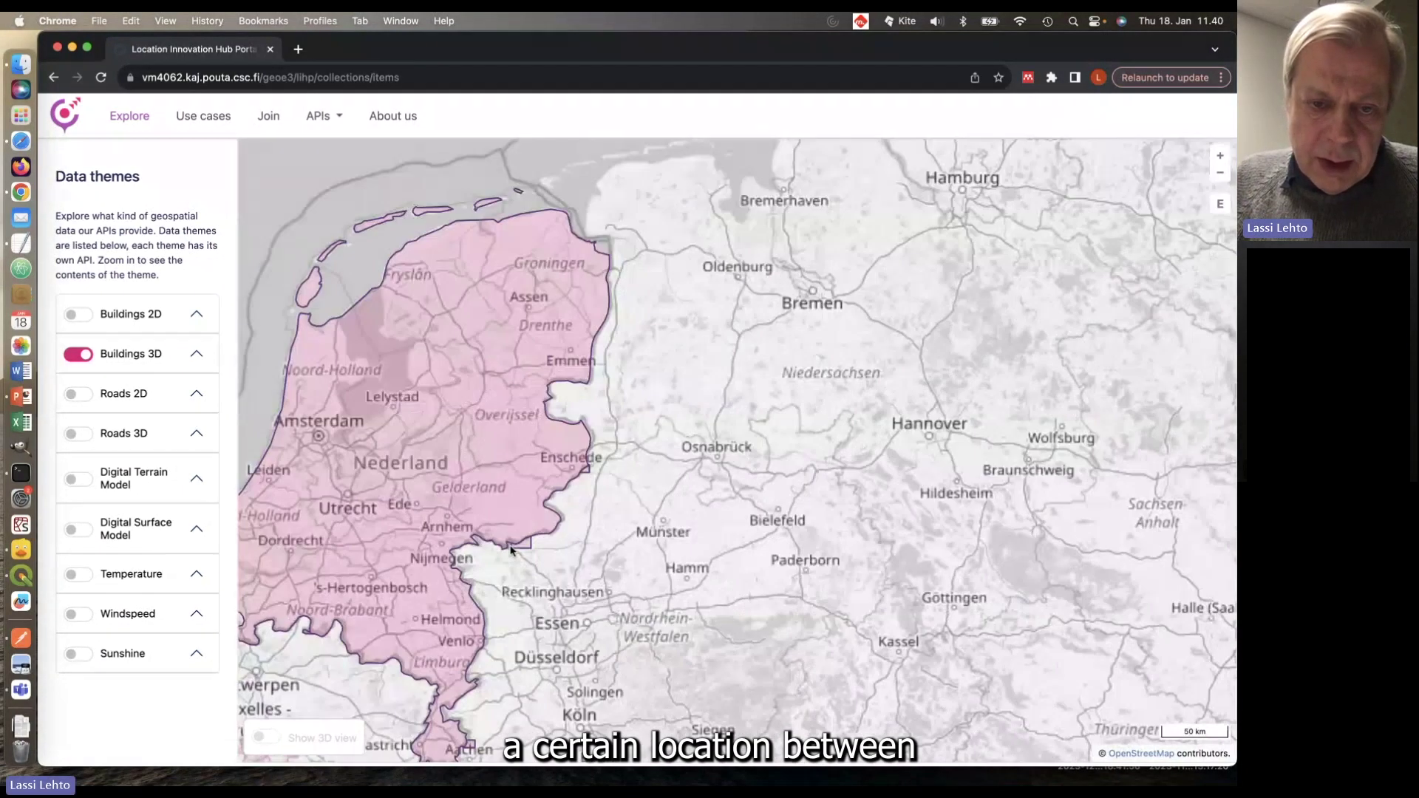
pyautogui.scroll(3, 511, 549)
pyautogui.scroll(2, 525, 544)
pyautogui.scroll(2, 525, 544)
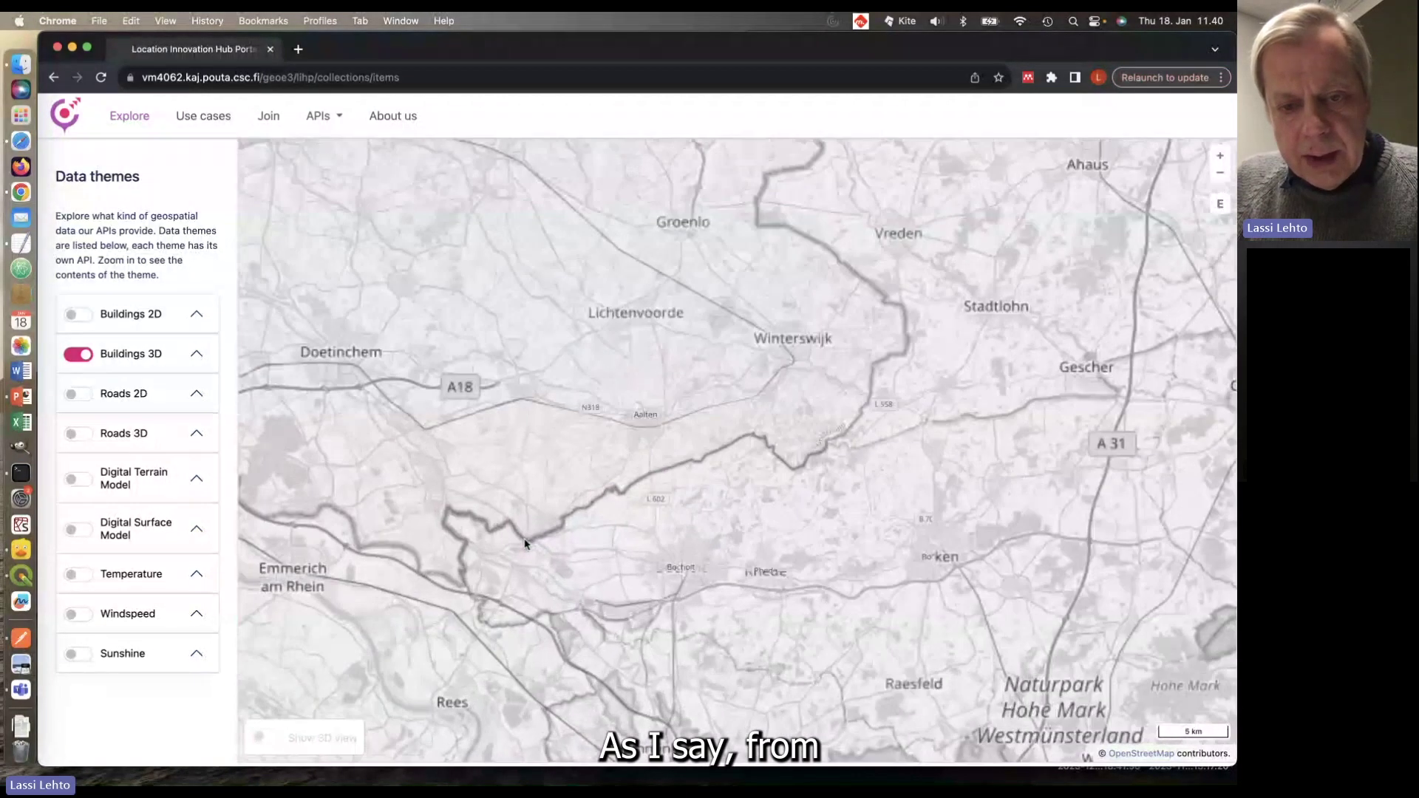
pyautogui.scroll(1, 524, 544)
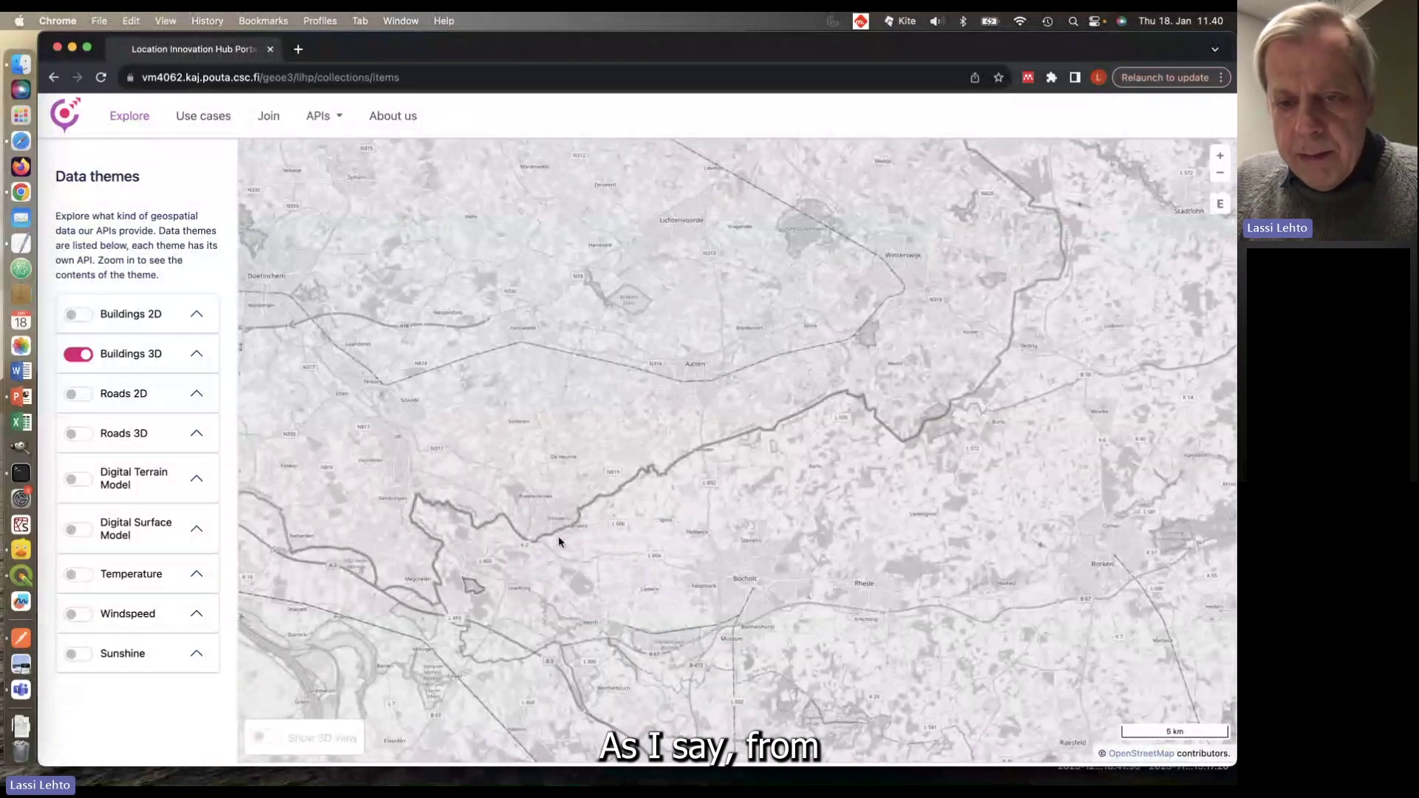
pyautogui.scroll(-1, 559, 538)
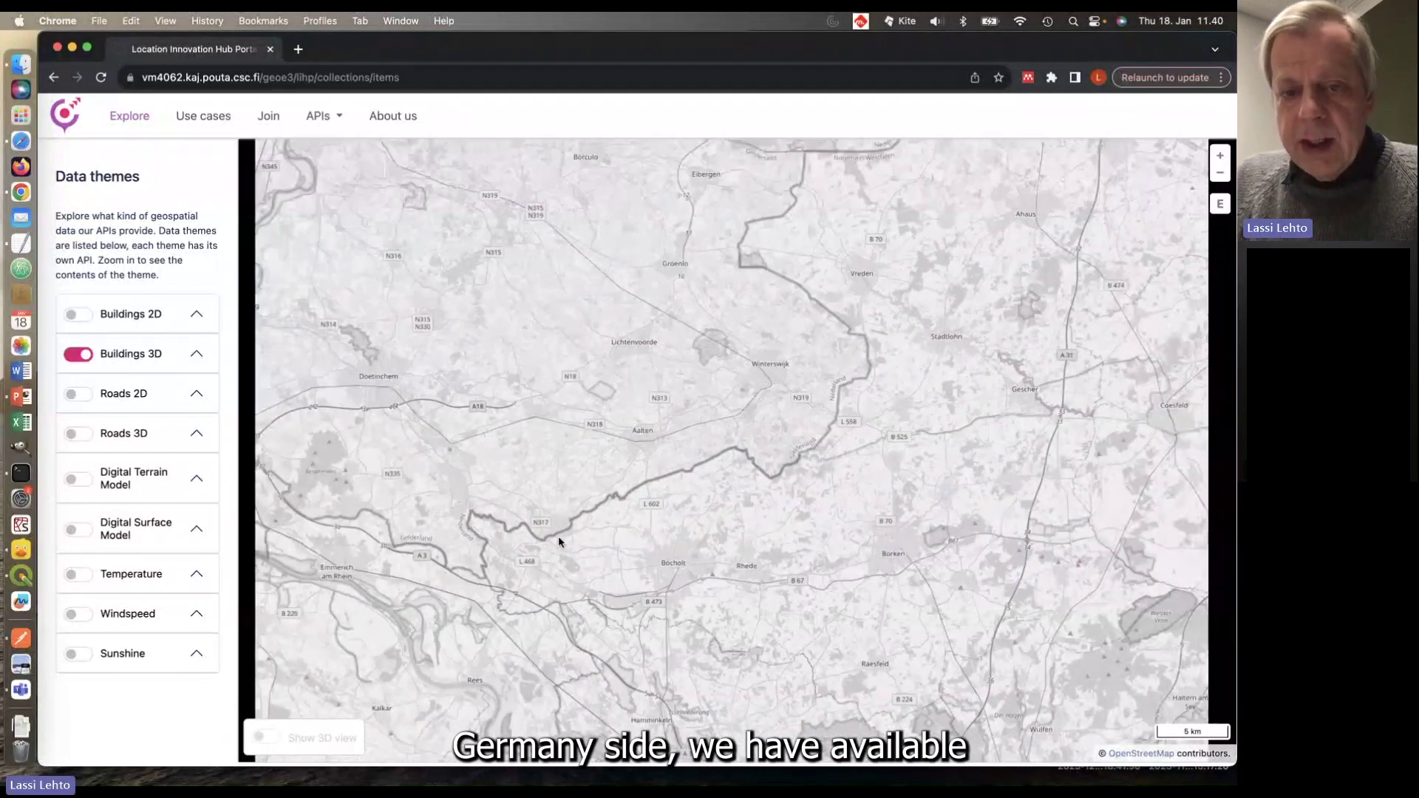
pyautogui.scroll(-1, 559, 542)
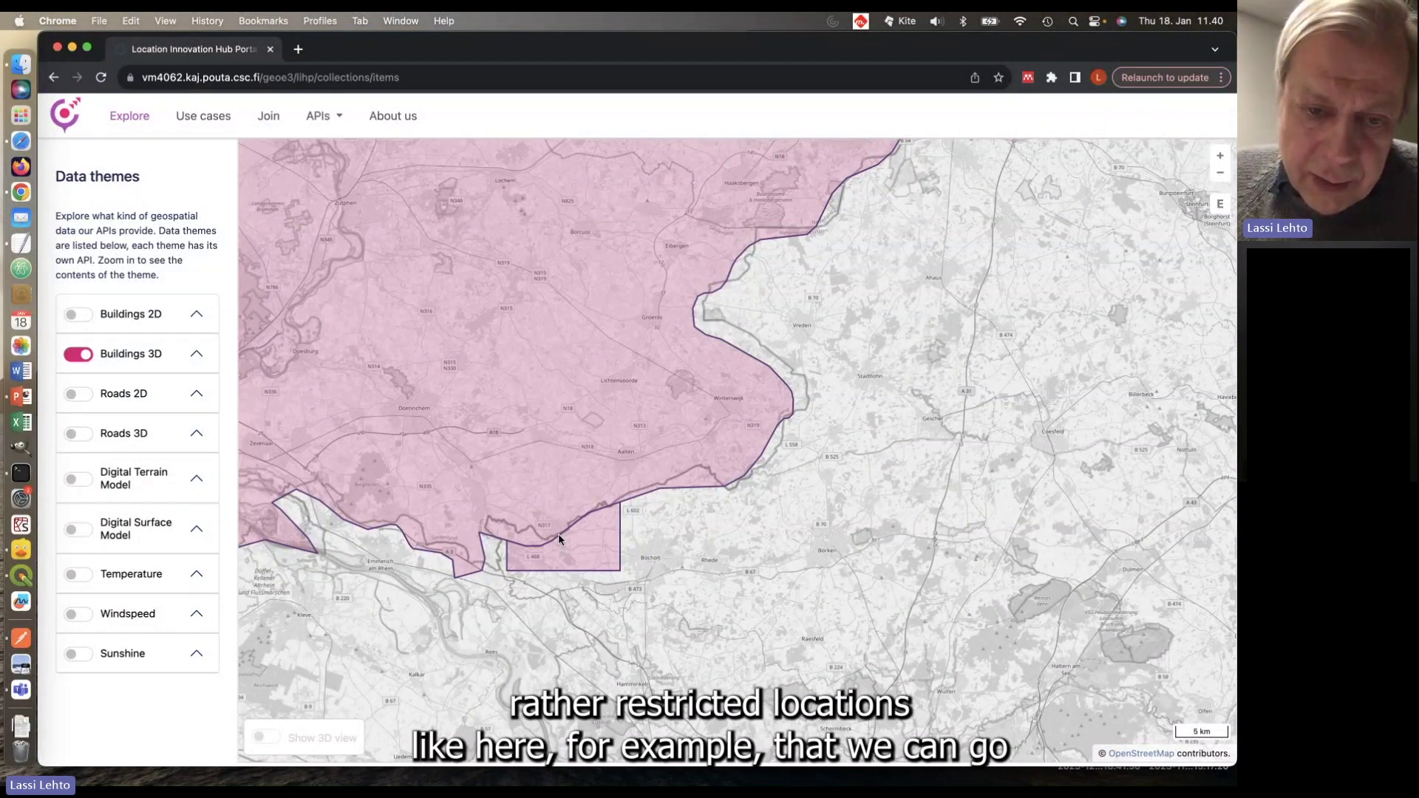
pyautogui.scroll(1, 558, 534)
pyautogui.scroll(3, 557, 534)
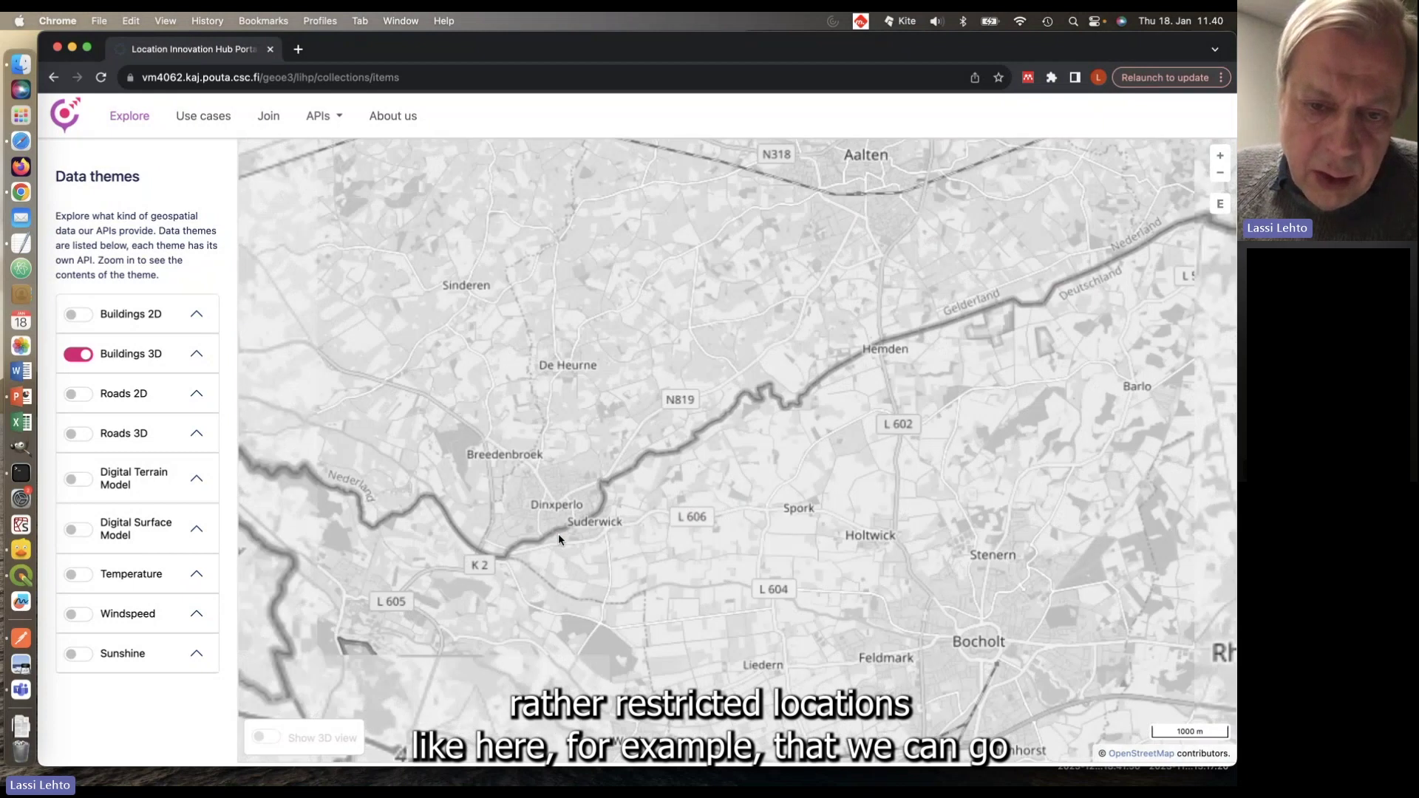
pyautogui.scroll(2, 596, 503)
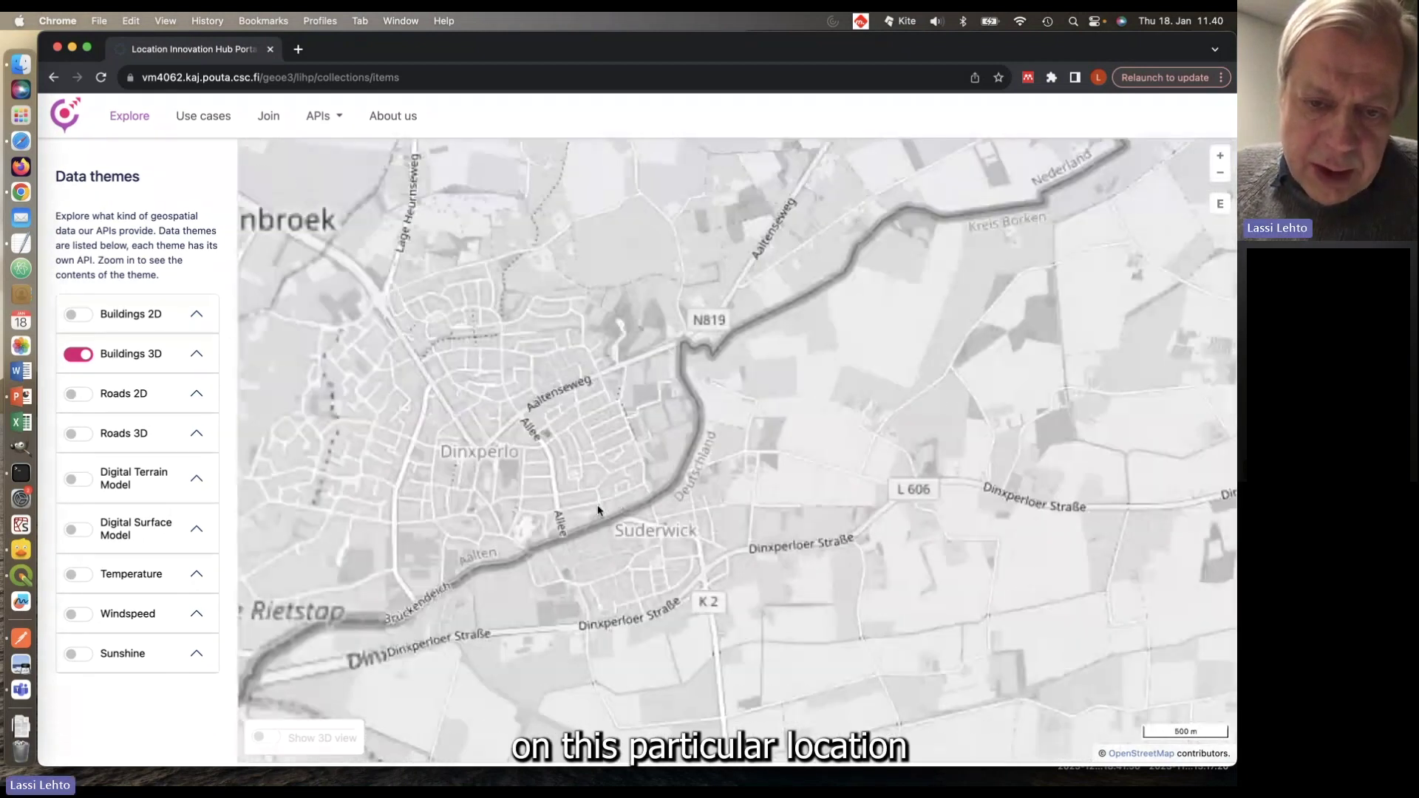
pyautogui.scroll(3, 599, 510)
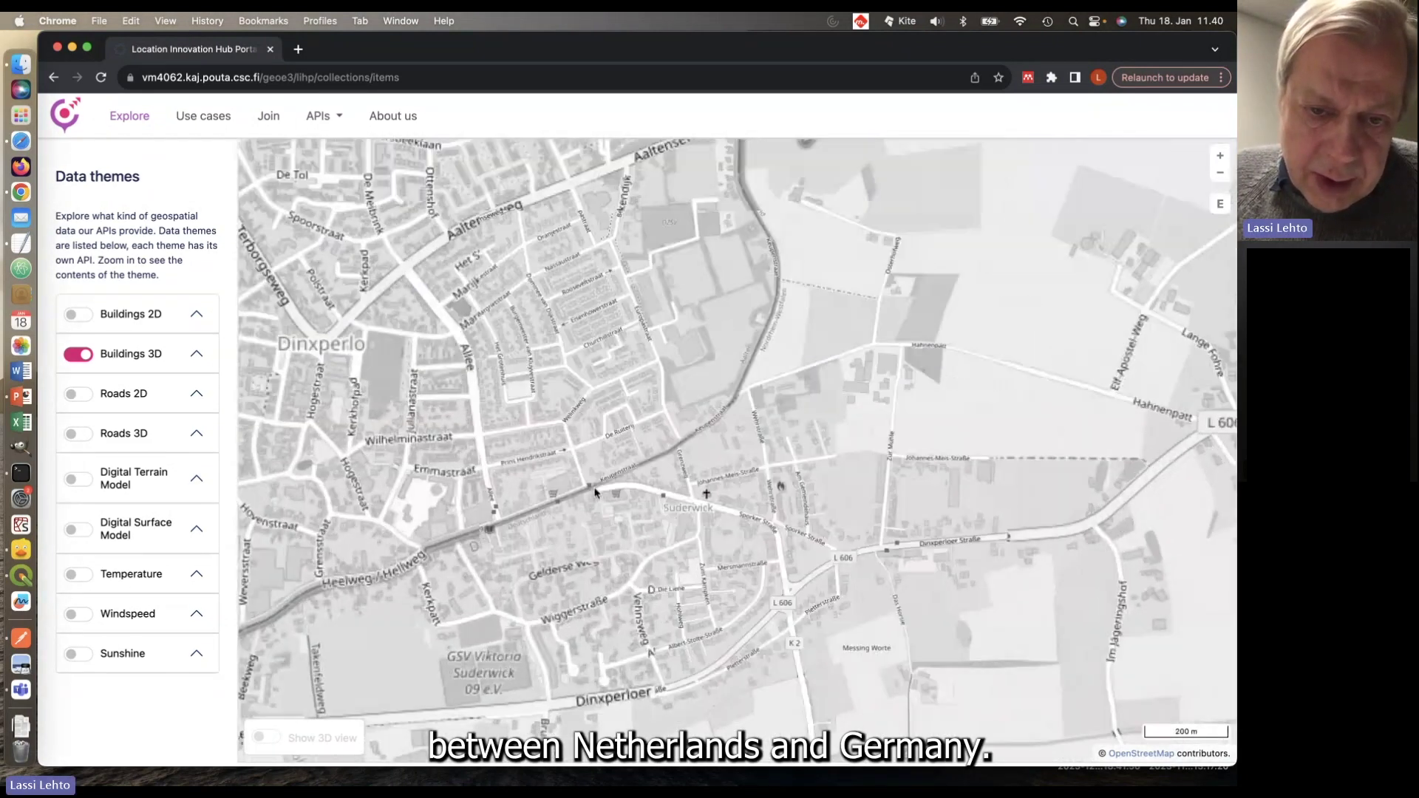
pyautogui.scroll(2, 571, 495)
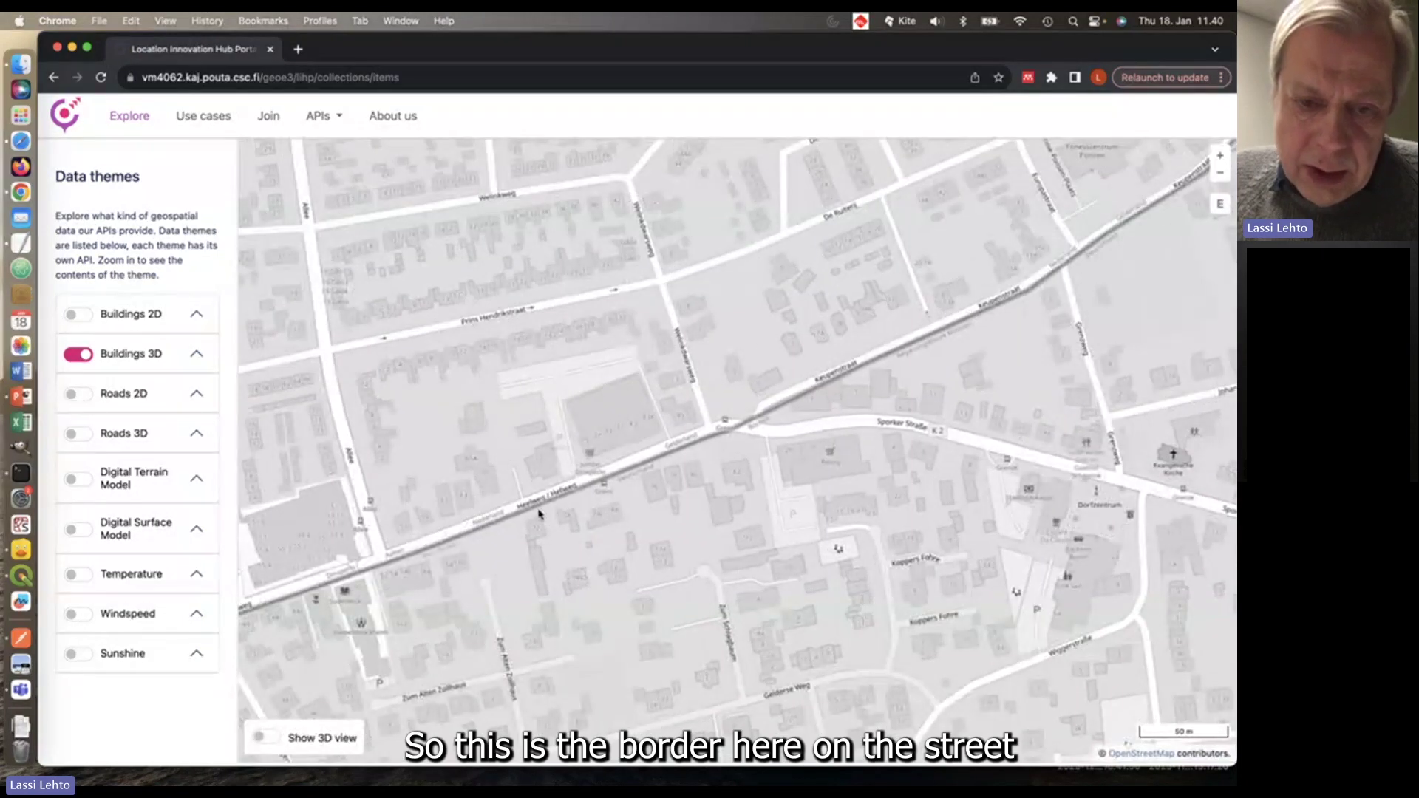
pyautogui.scroll(-1, 538, 510)
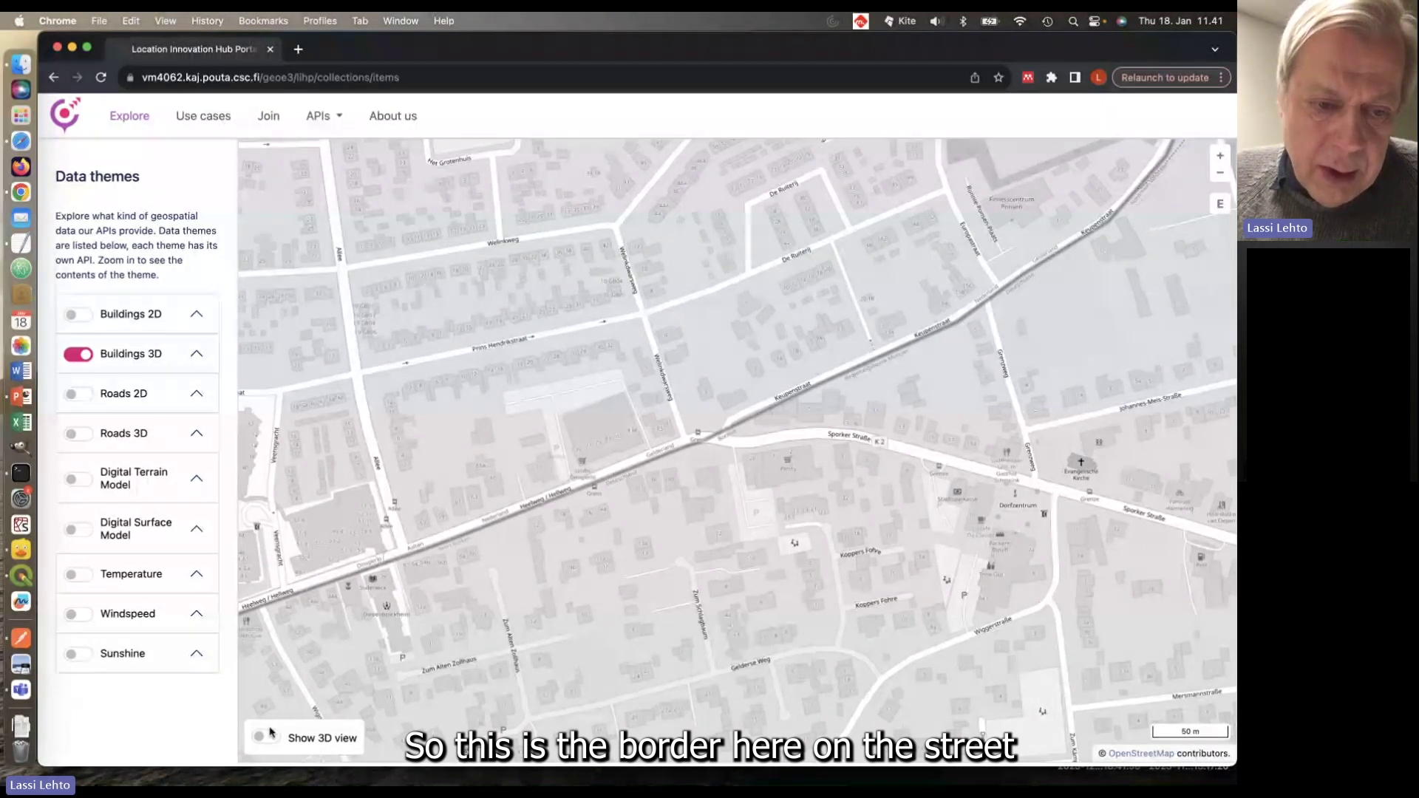
# Step: View the Suderwick buildings in 3D, rotating and panning along them, then return to 2D
pyautogui.click(265, 737)
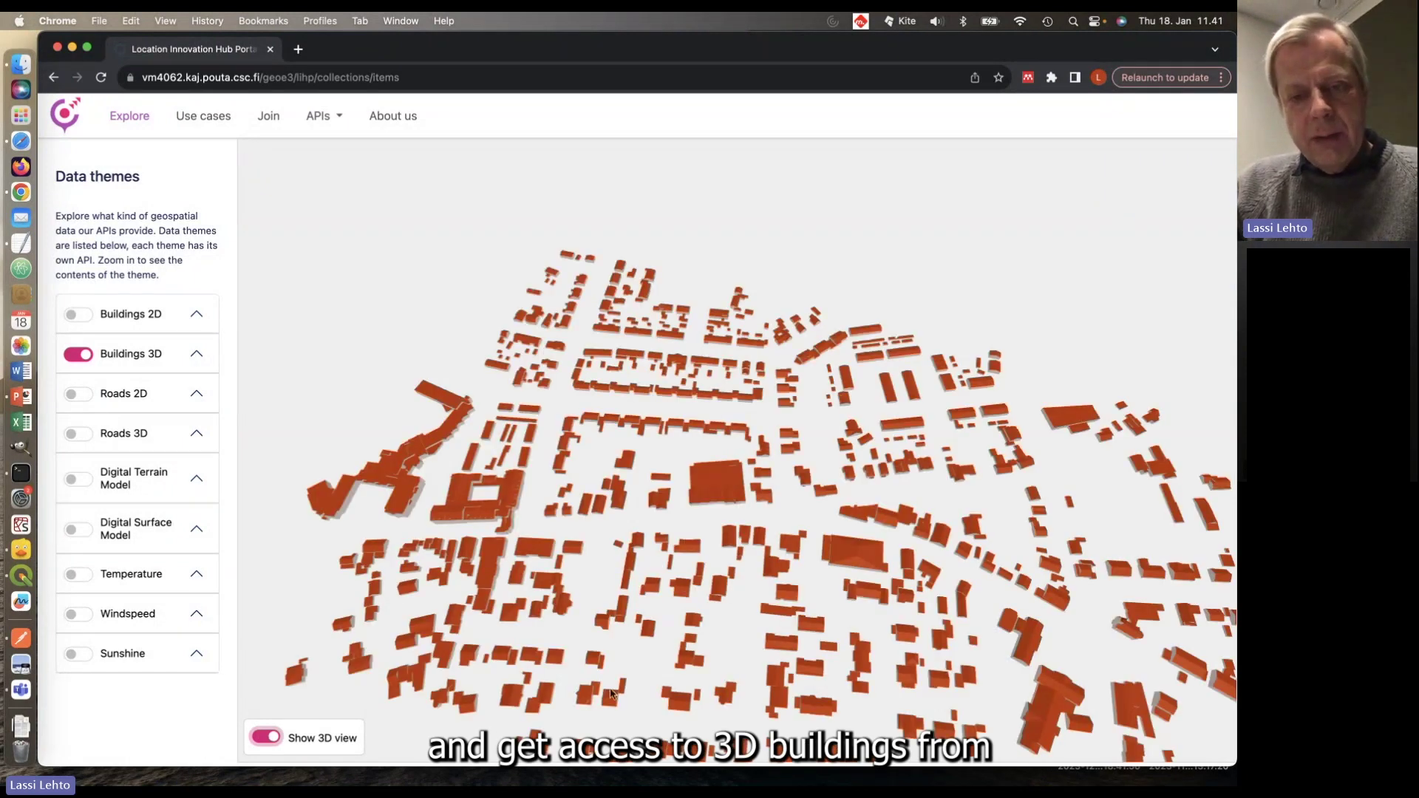
pyautogui.moveTo(634, 583); pyautogui.dragTo(552, 621)
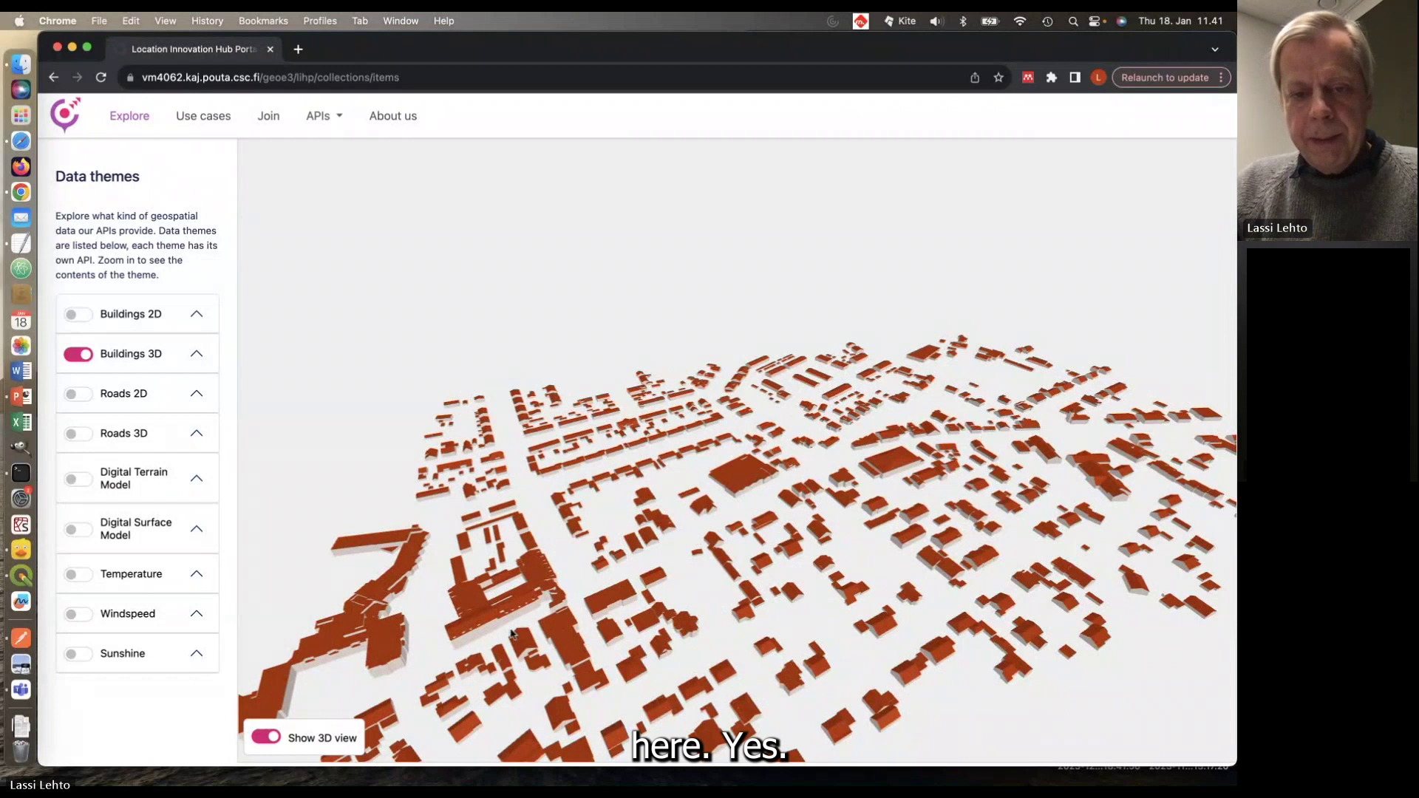
pyautogui.moveTo(723, 550); pyautogui.dragTo(730, 481)
pyautogui.scroll(3, 731, 477)
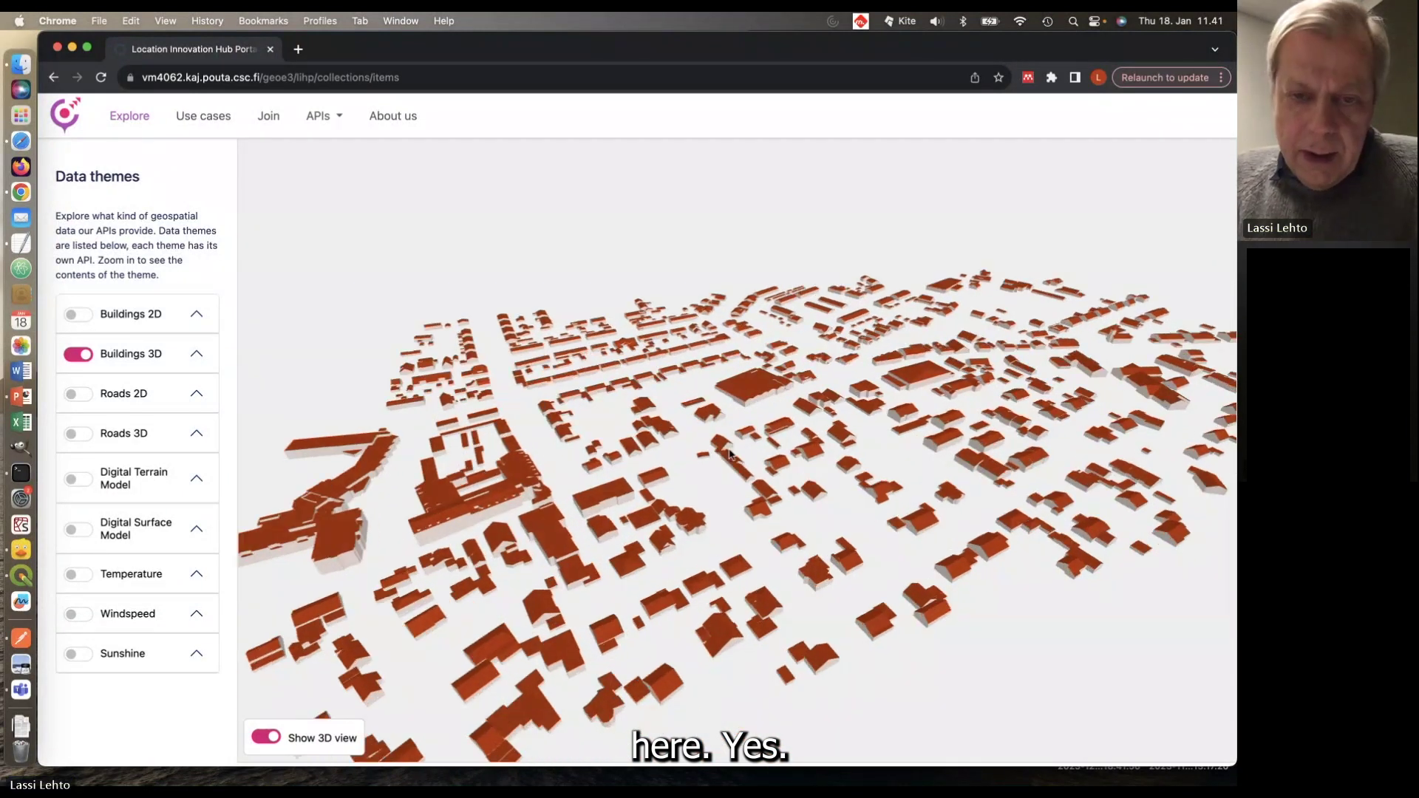
pyautogui.scroll(3, 728, 458)
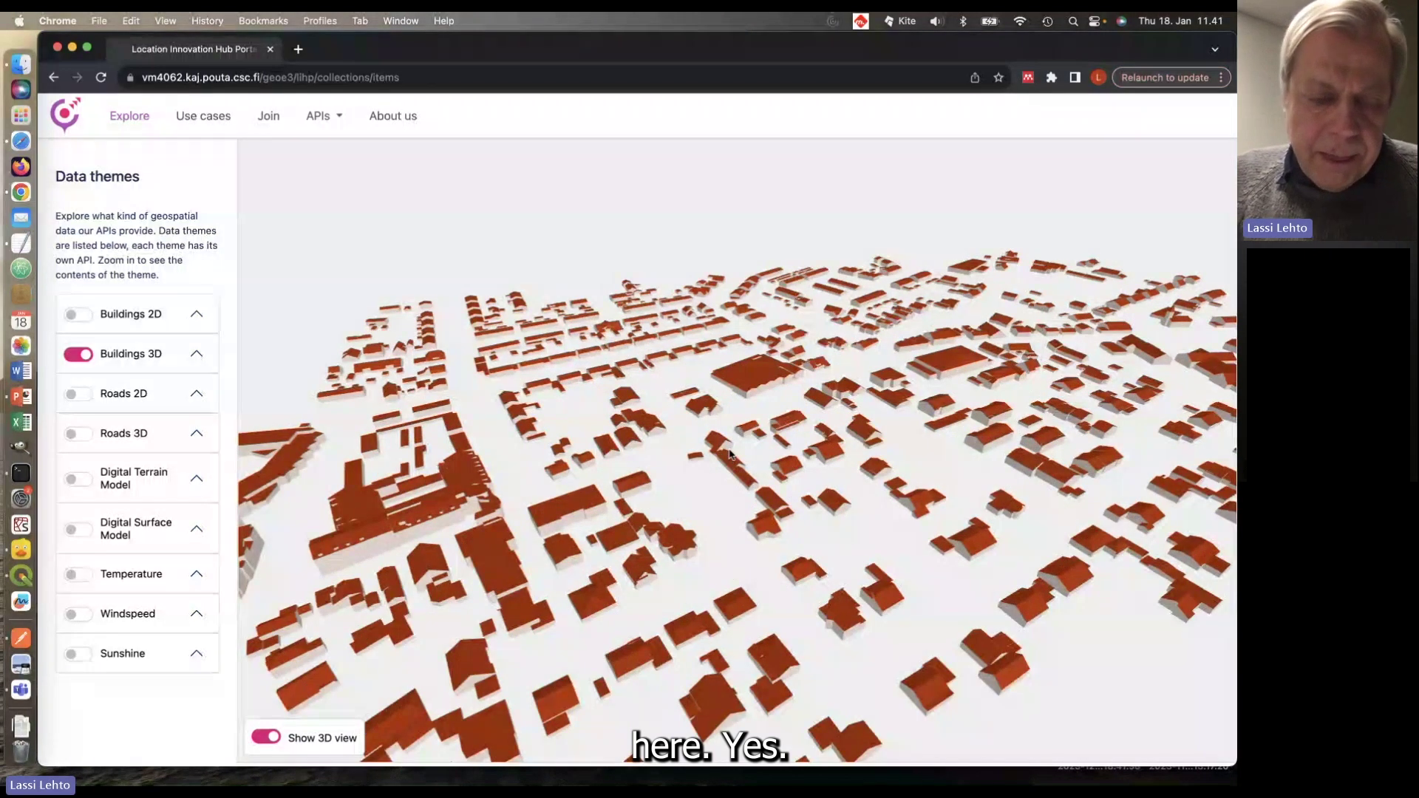
pyautogui.click(264, 738)
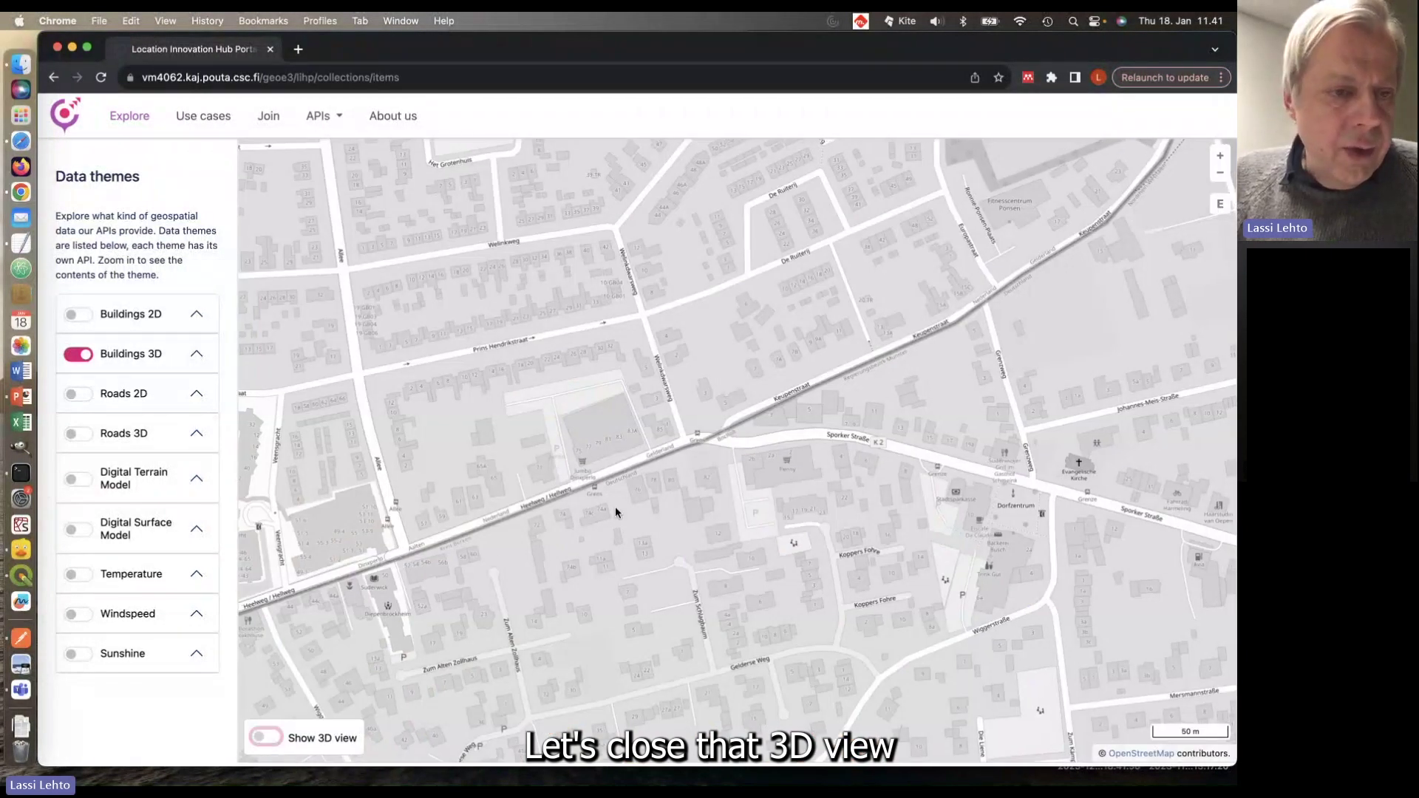
# Step: Zoom out to a western Europe view showing Netherlands and France Buildings 3D coverage
pyautogui.scroll(-10, 615, 507)
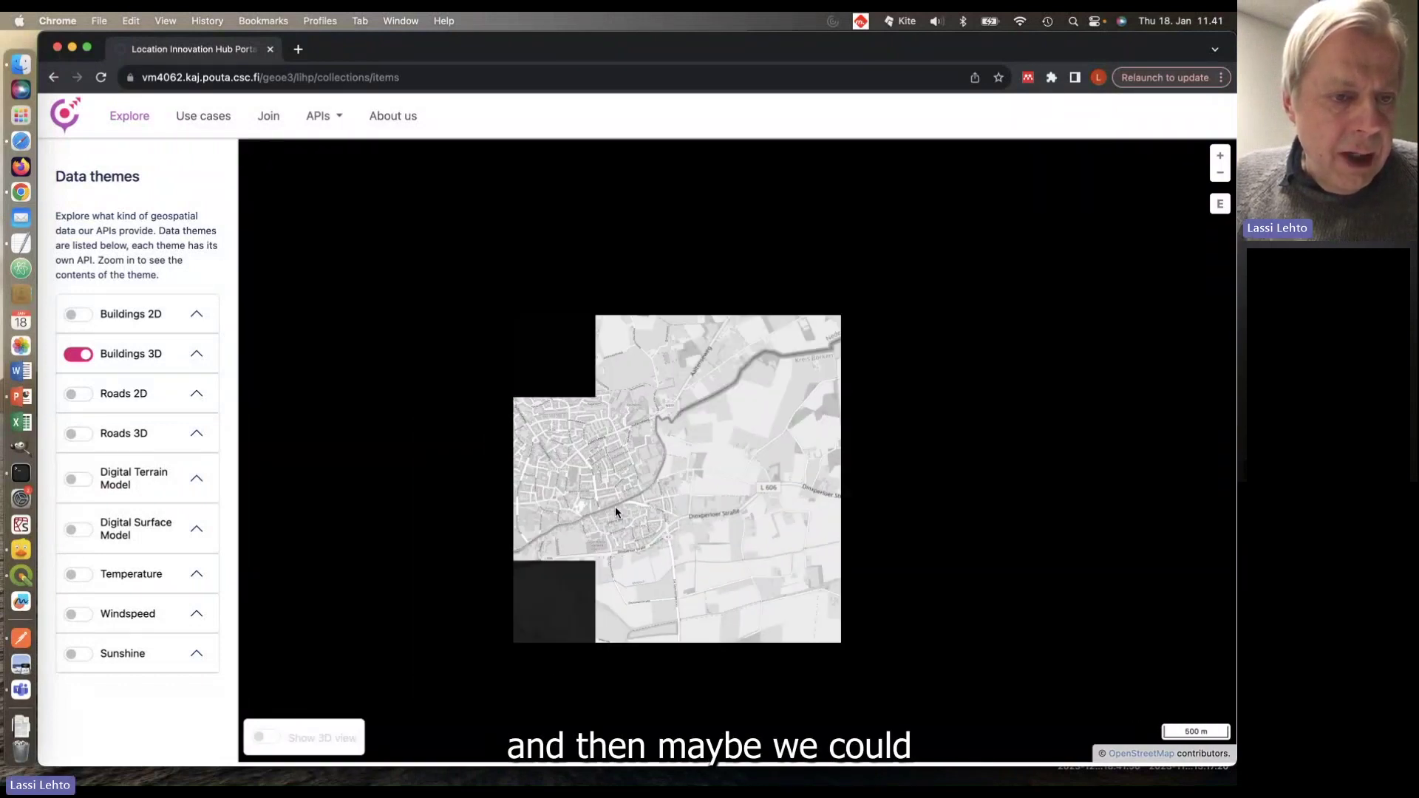
pyautogui.scroll(-2, 615, 506)
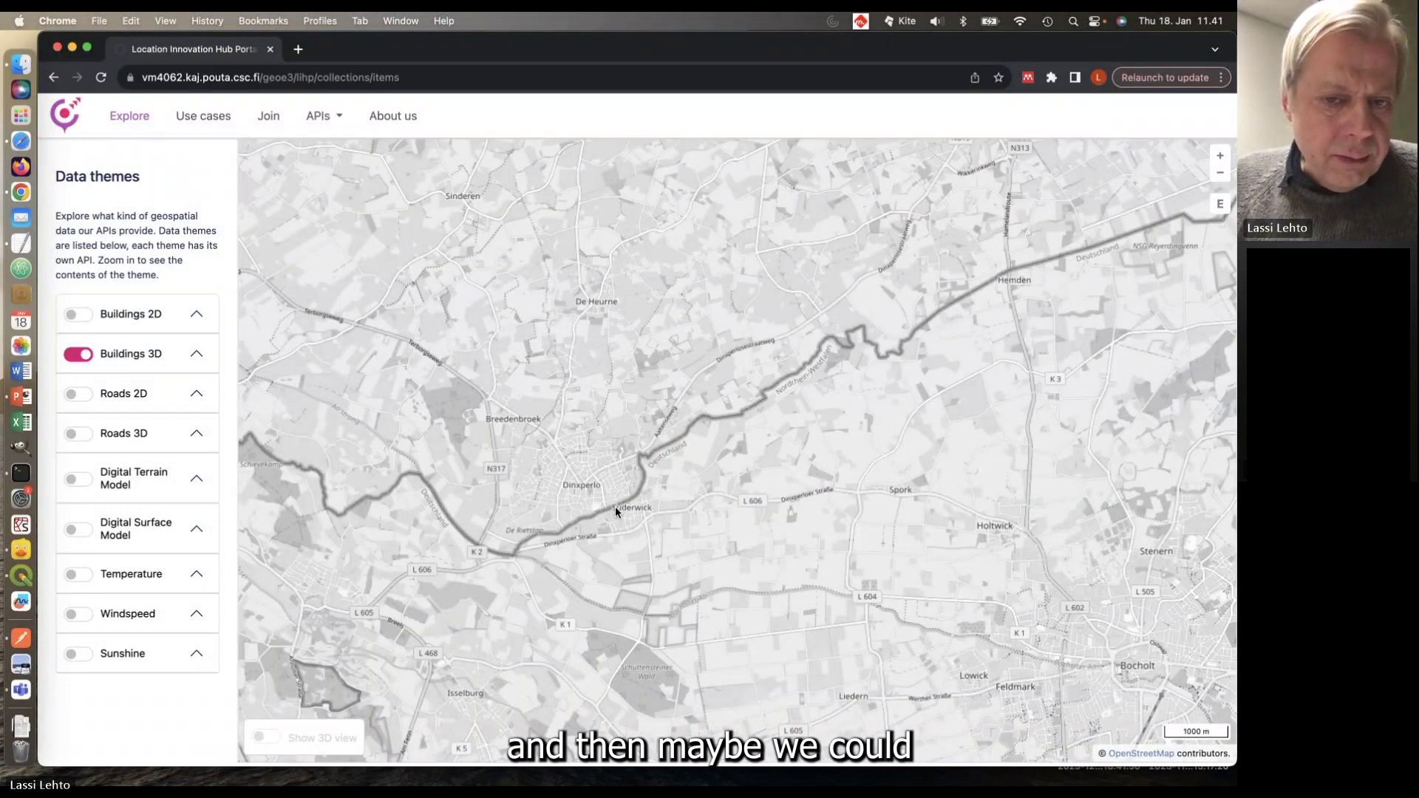
pyautogui.scroll(-10, 615, 509)
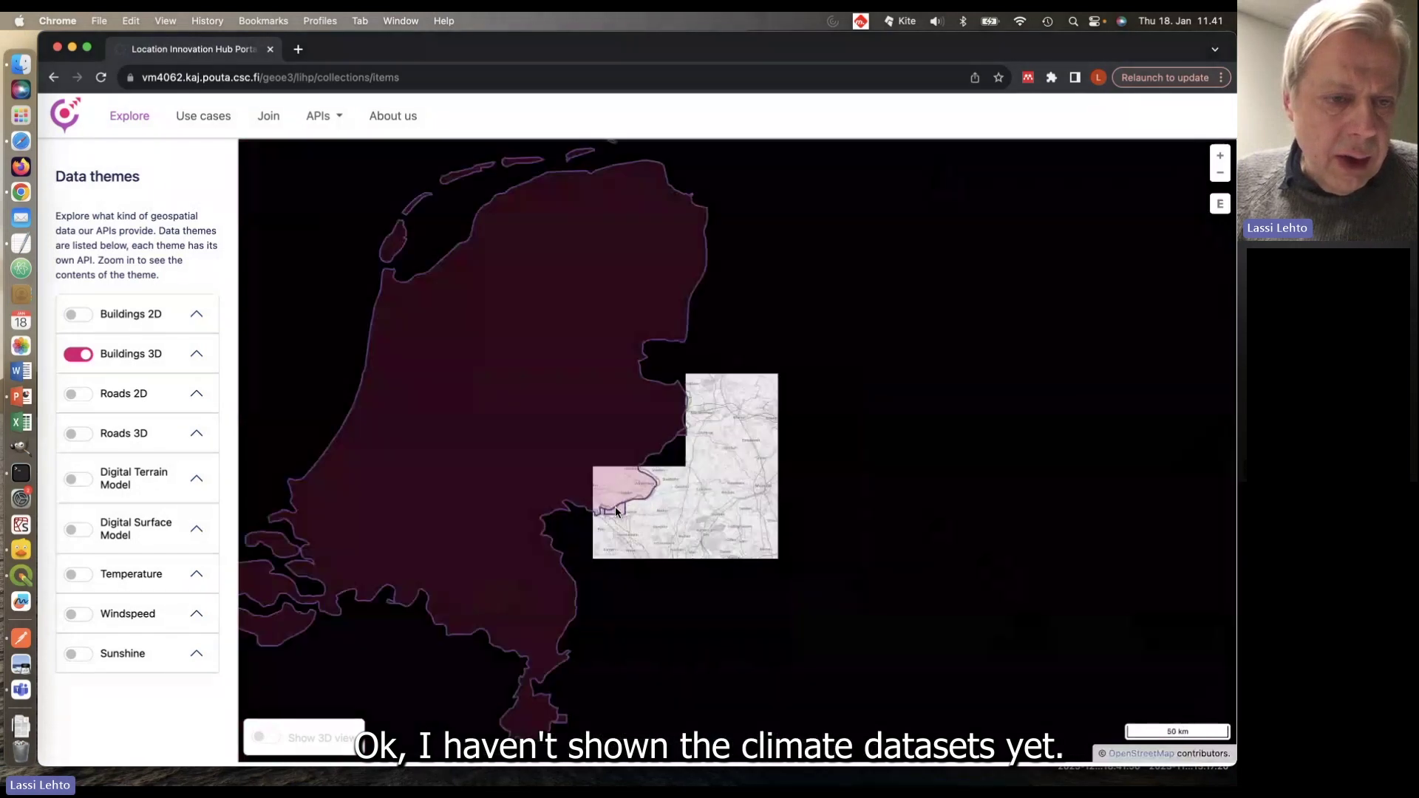
pyautogui.scroll(-3, 609, 508)
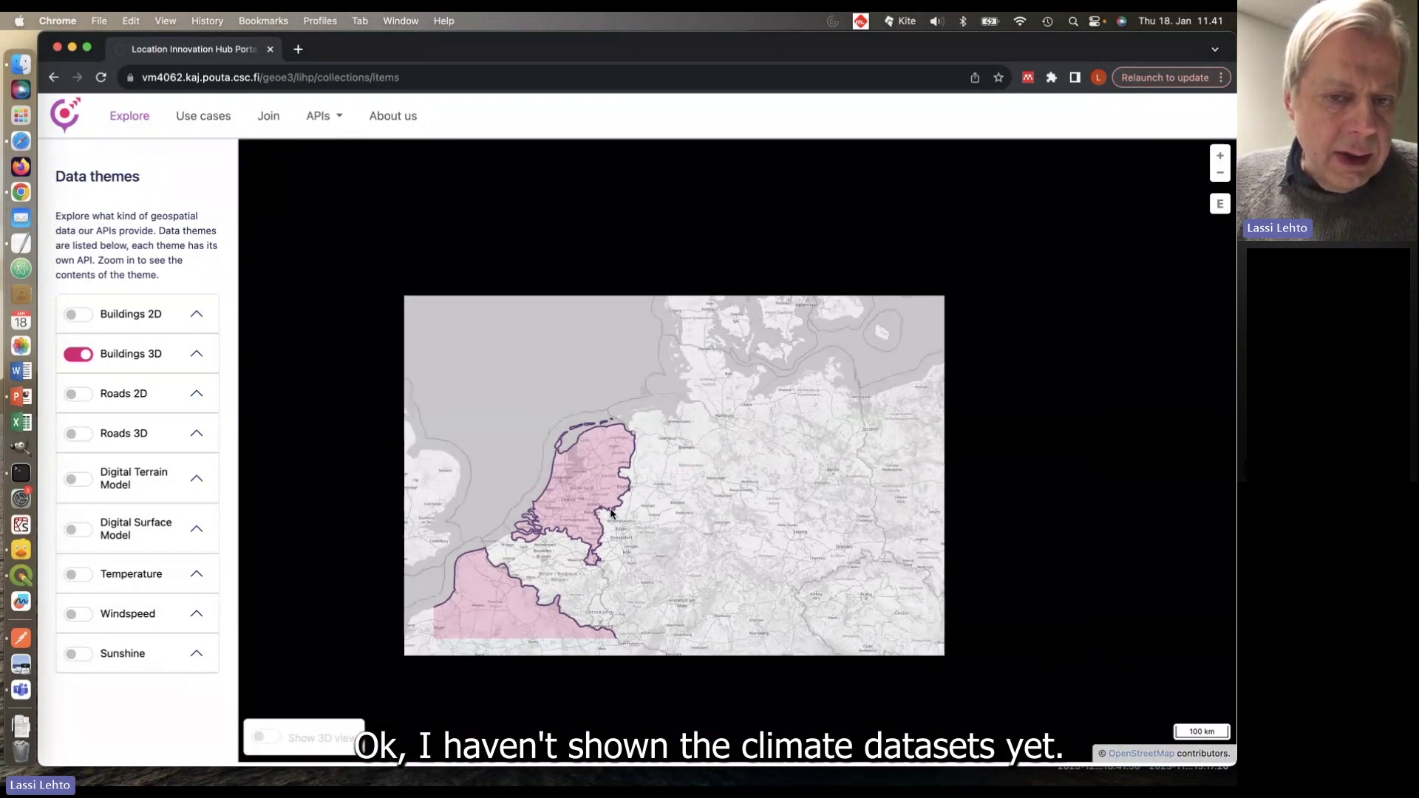
# Step: Show the Temperature layer and hide Buildings 3D, then pan out to view Scandinavia and Spain
pyautogui.click(89, 575)
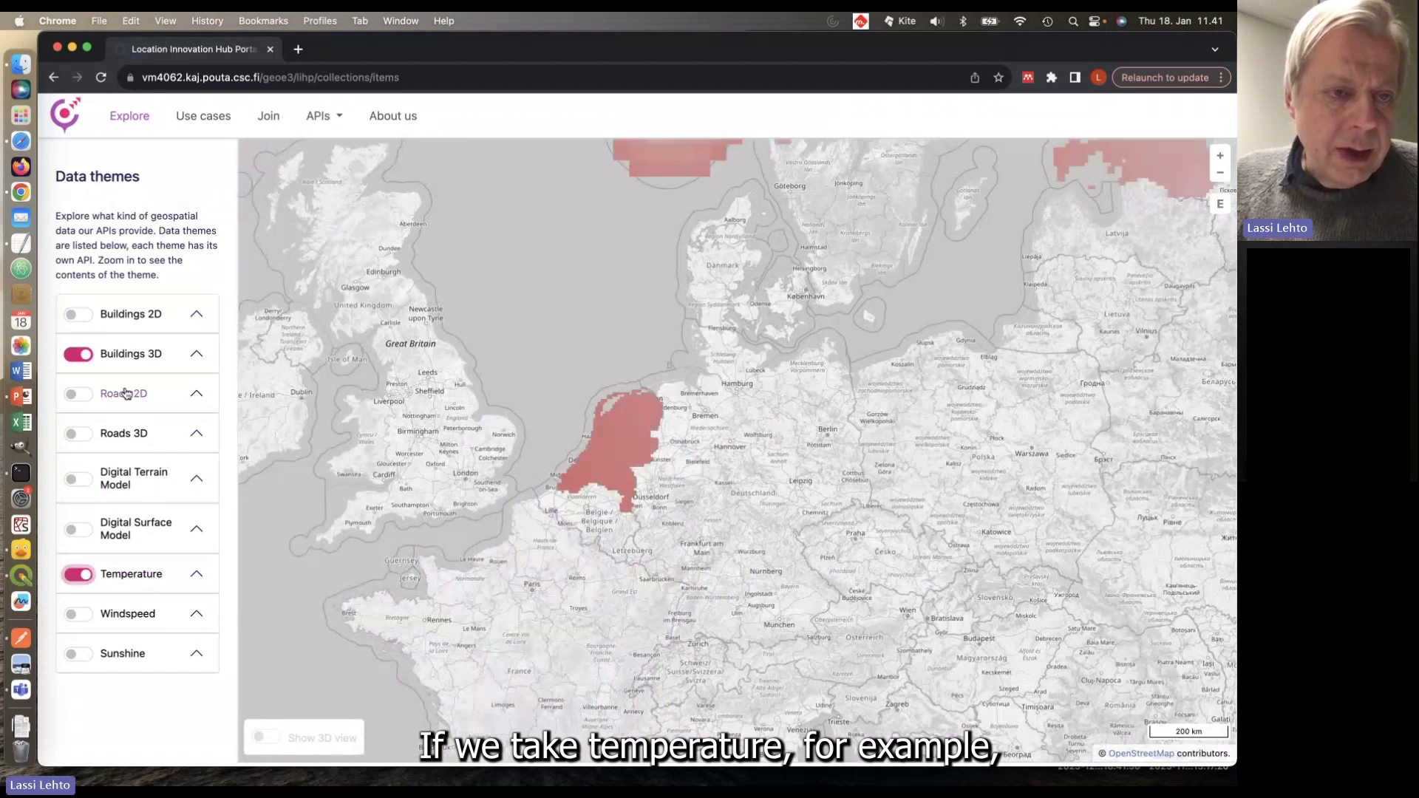
pyautogui.click(79, 357)
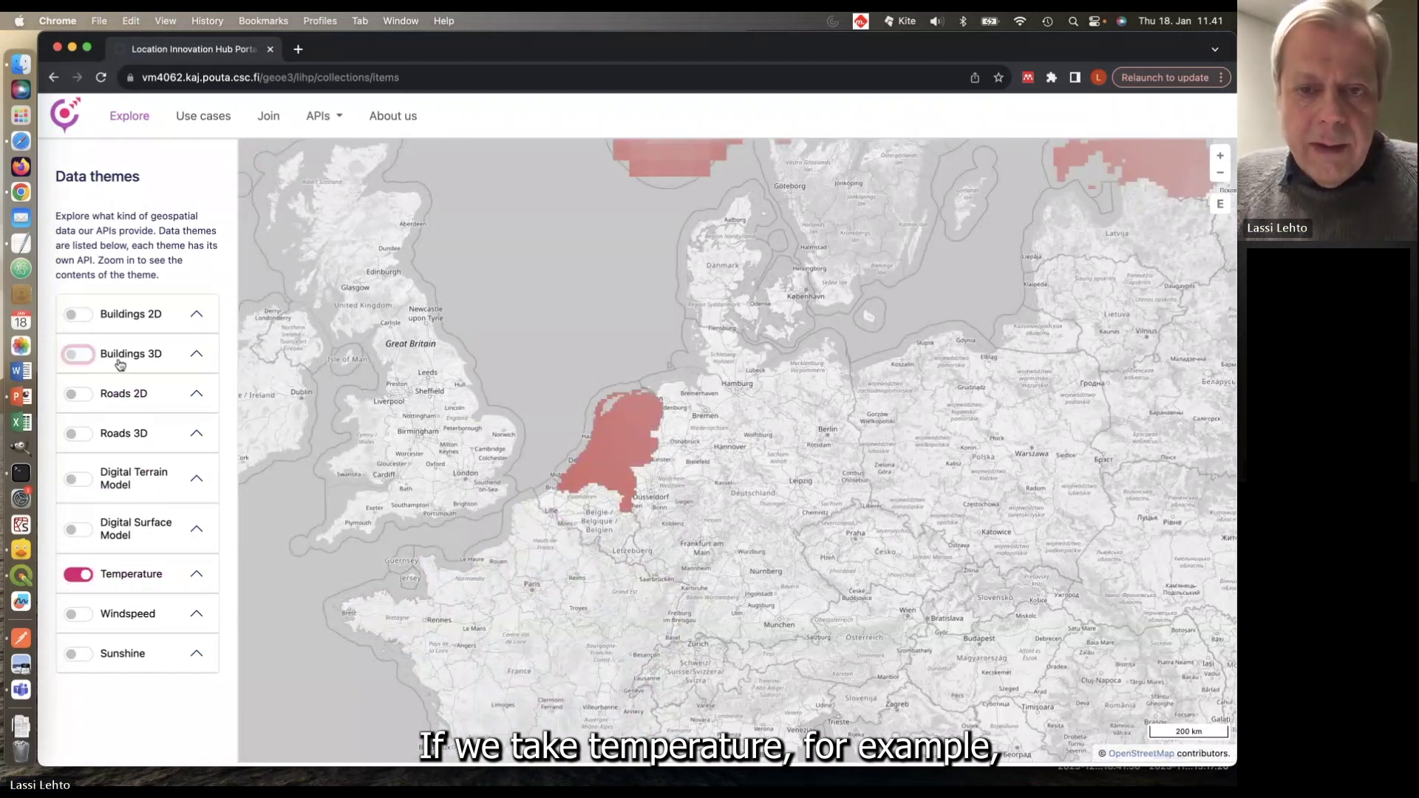
pyautogui.scroll(-1, 600, 332)
pyautogui.scroll(-1, 600, 332)
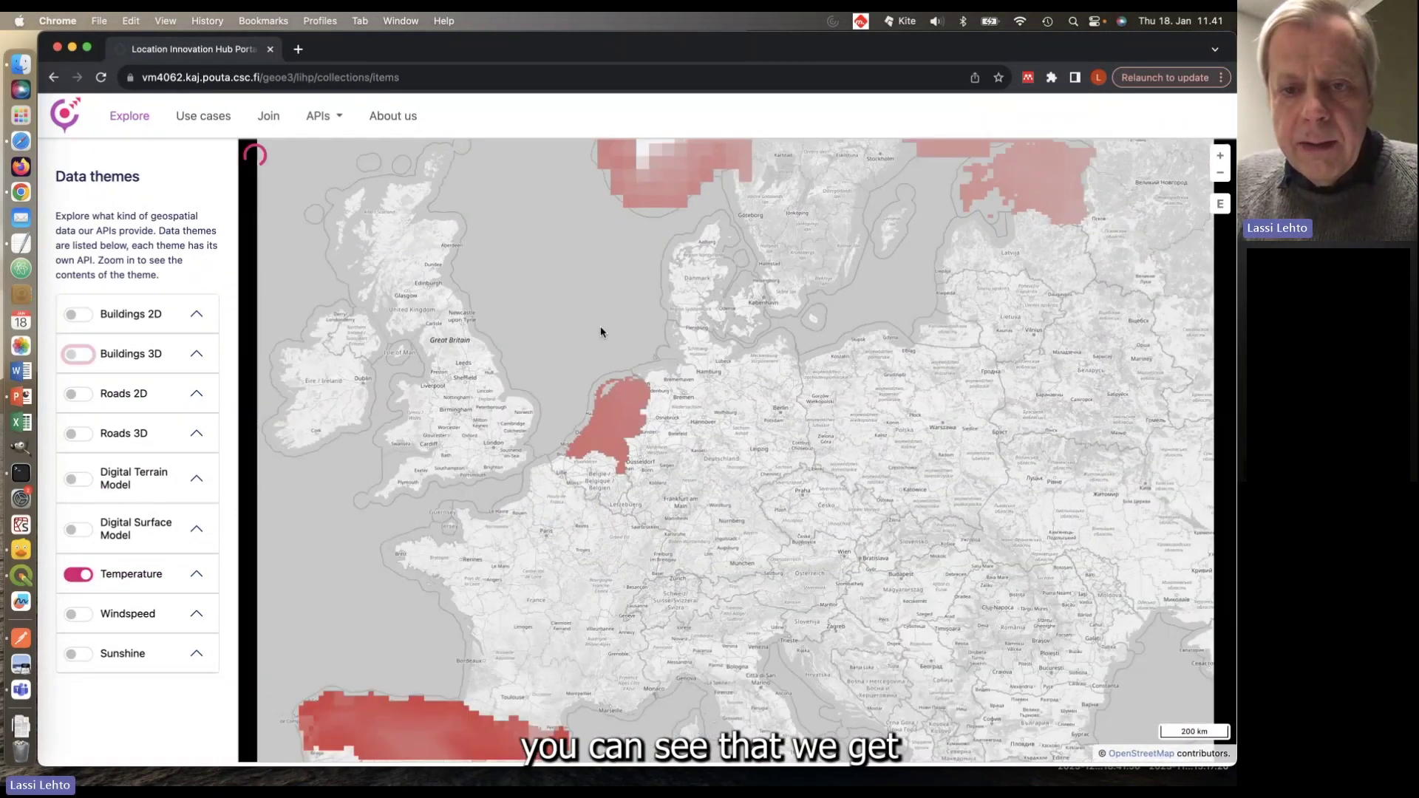
pyautogui.scroll(-1, 600, 326)
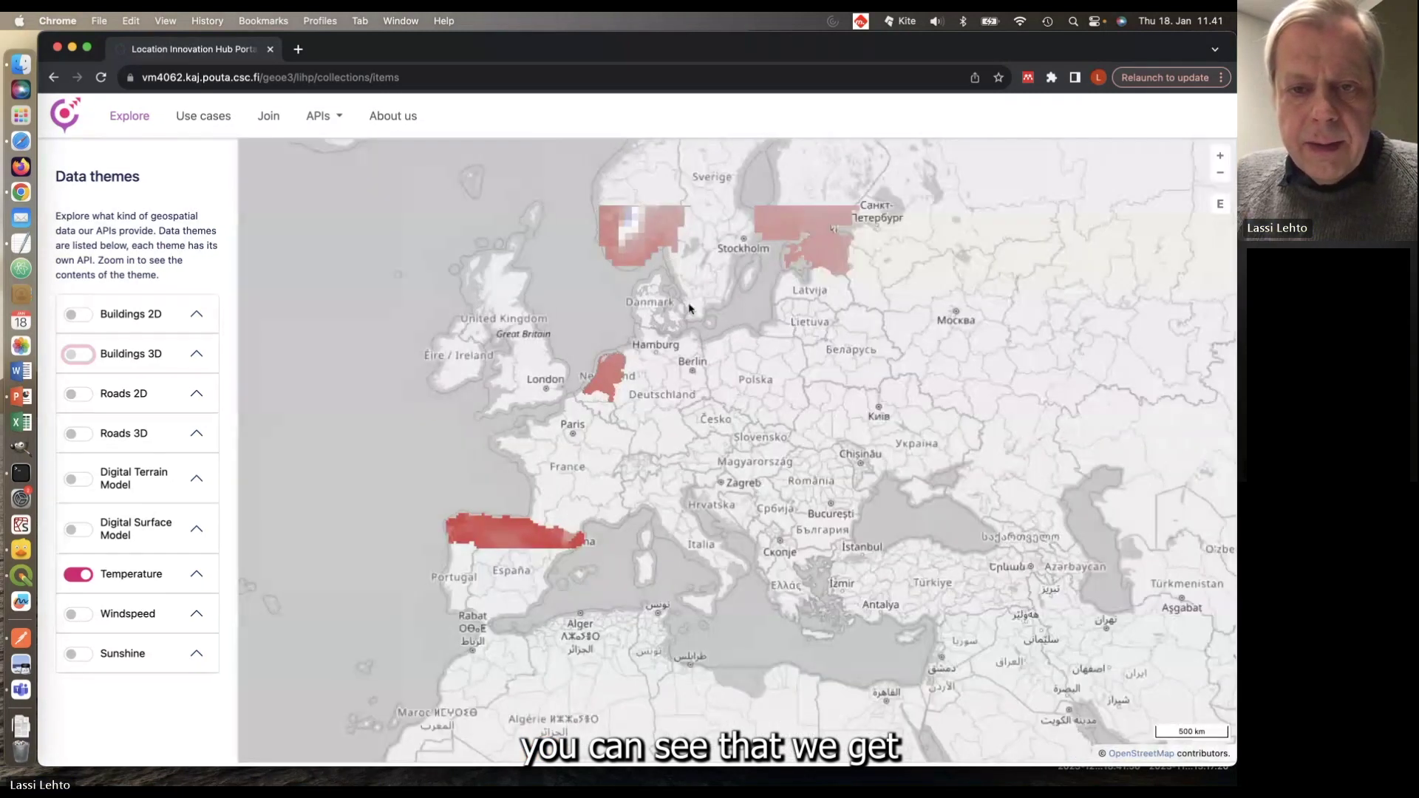
pyautogui.moveTo(687, 307); pyautogui.dragTo(651, 364)
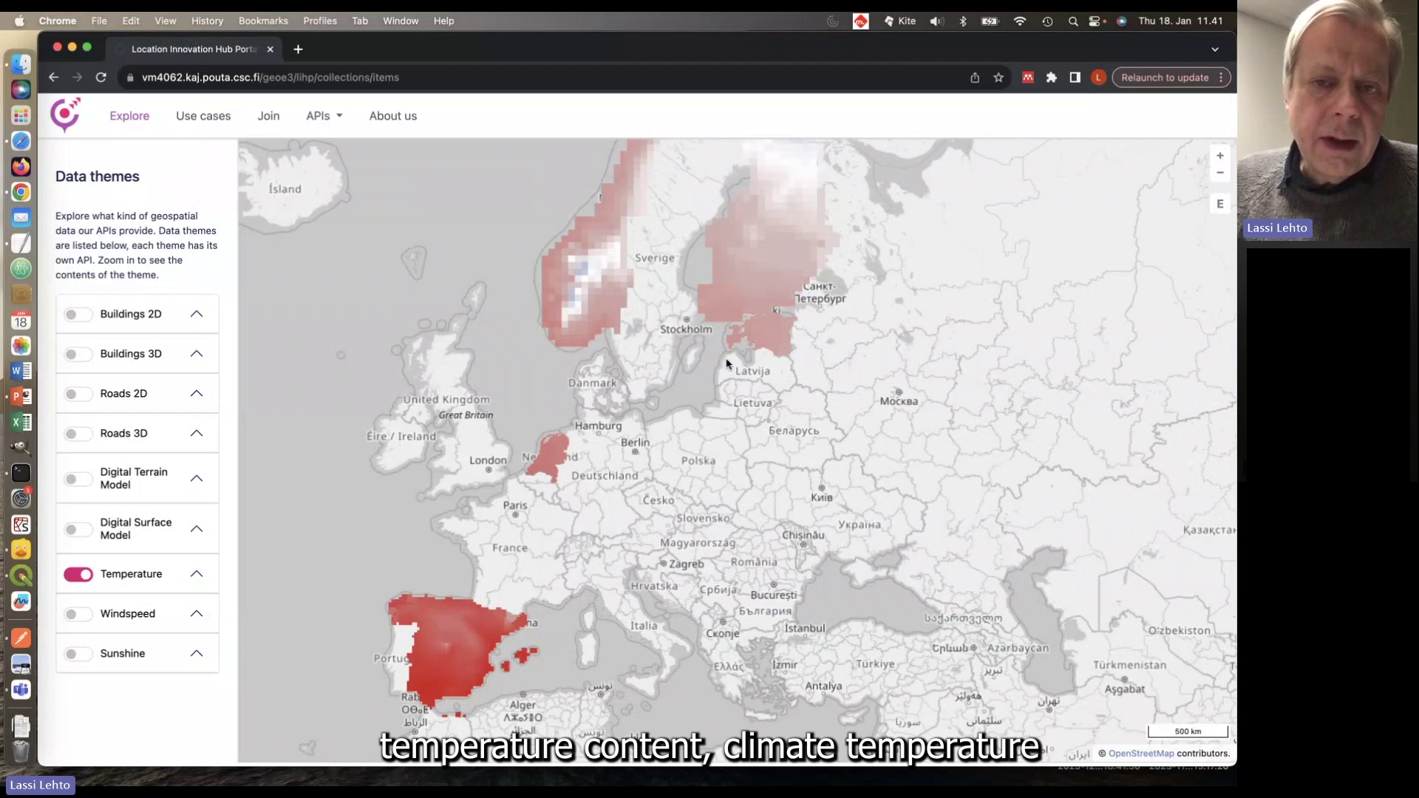
pyautogui.moveTo(736, 319); pyautogui.dragTo(685, 397)
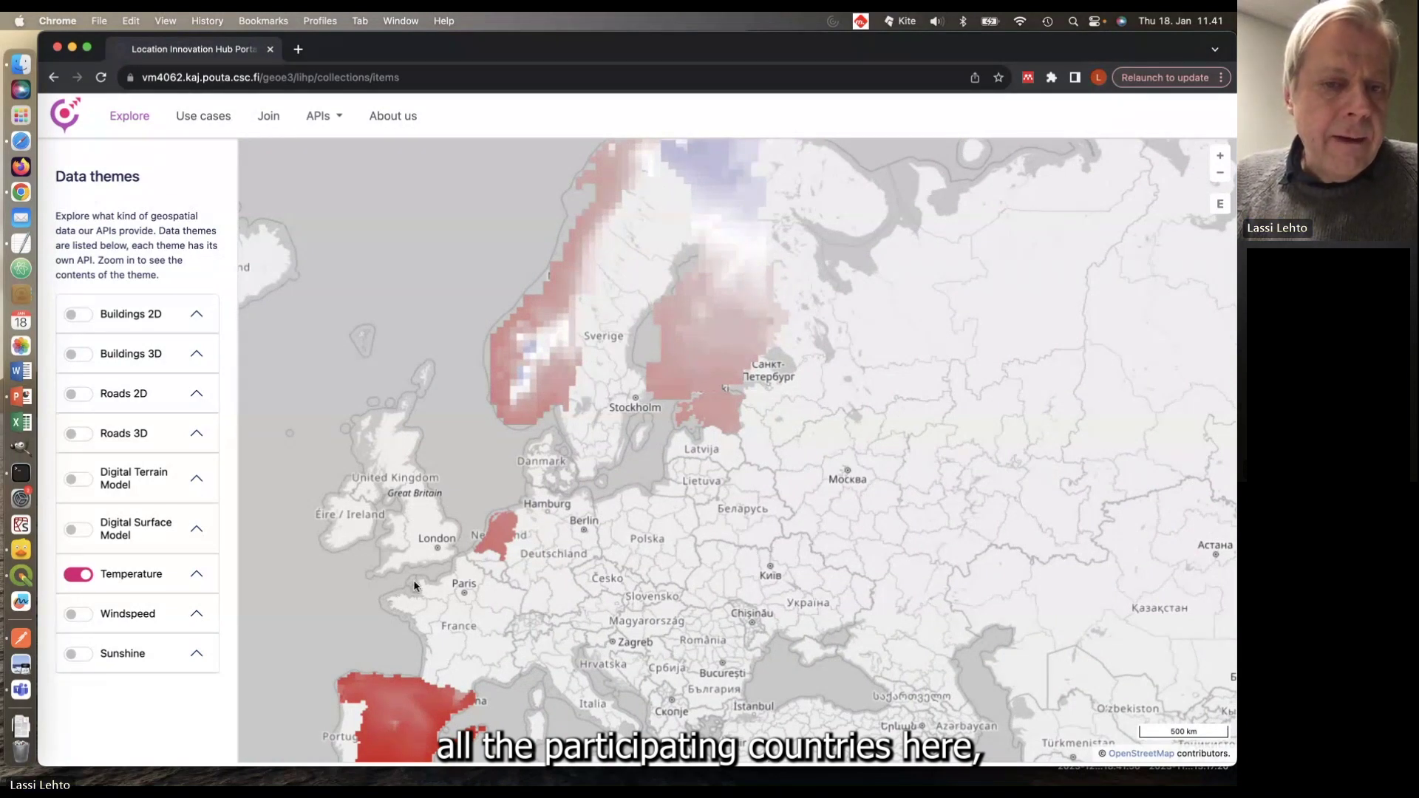
# Step: Switch the climate layer to Windspeed, then to Sunshine, then turn Sunshine off
pyautogui.click(79, 613)
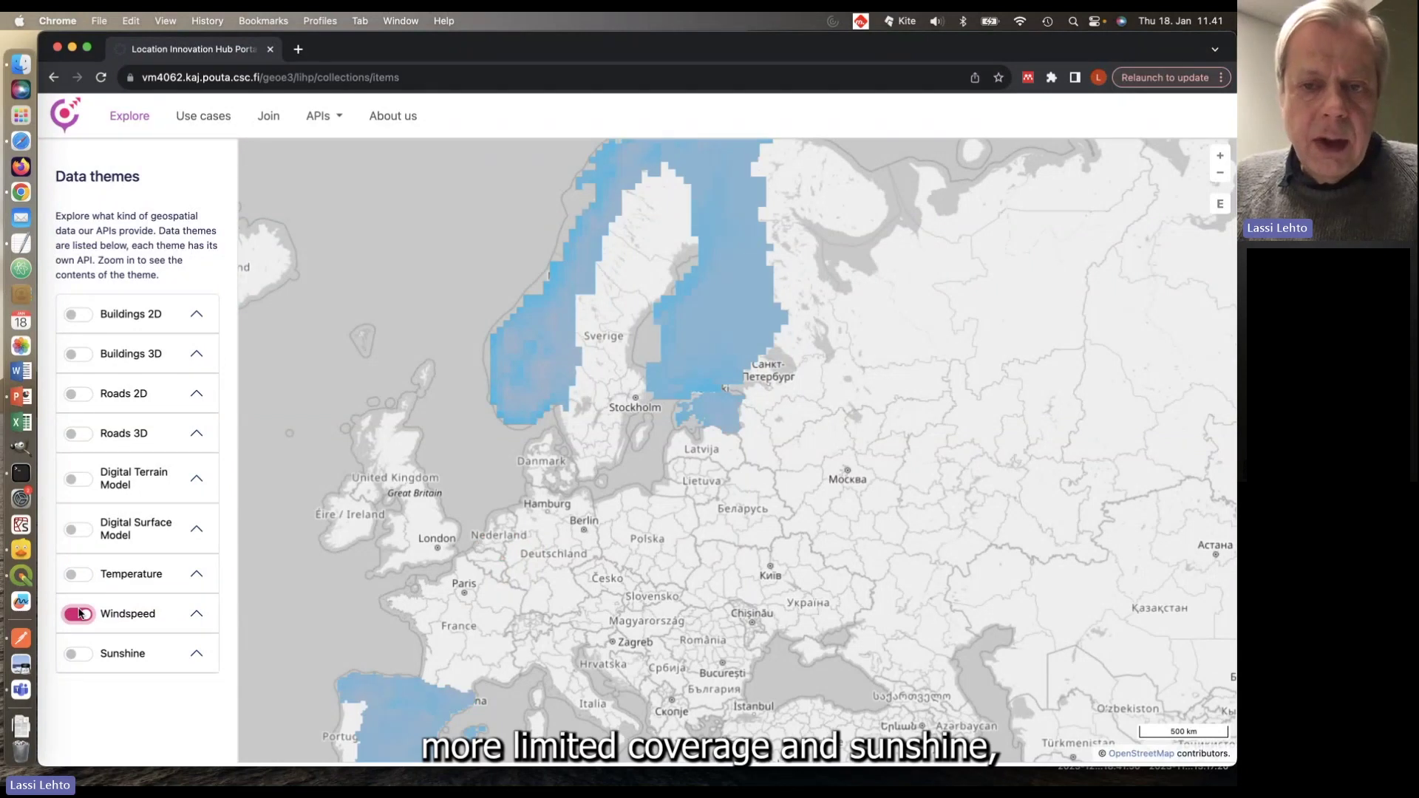
pyautogui.click(86, 657)
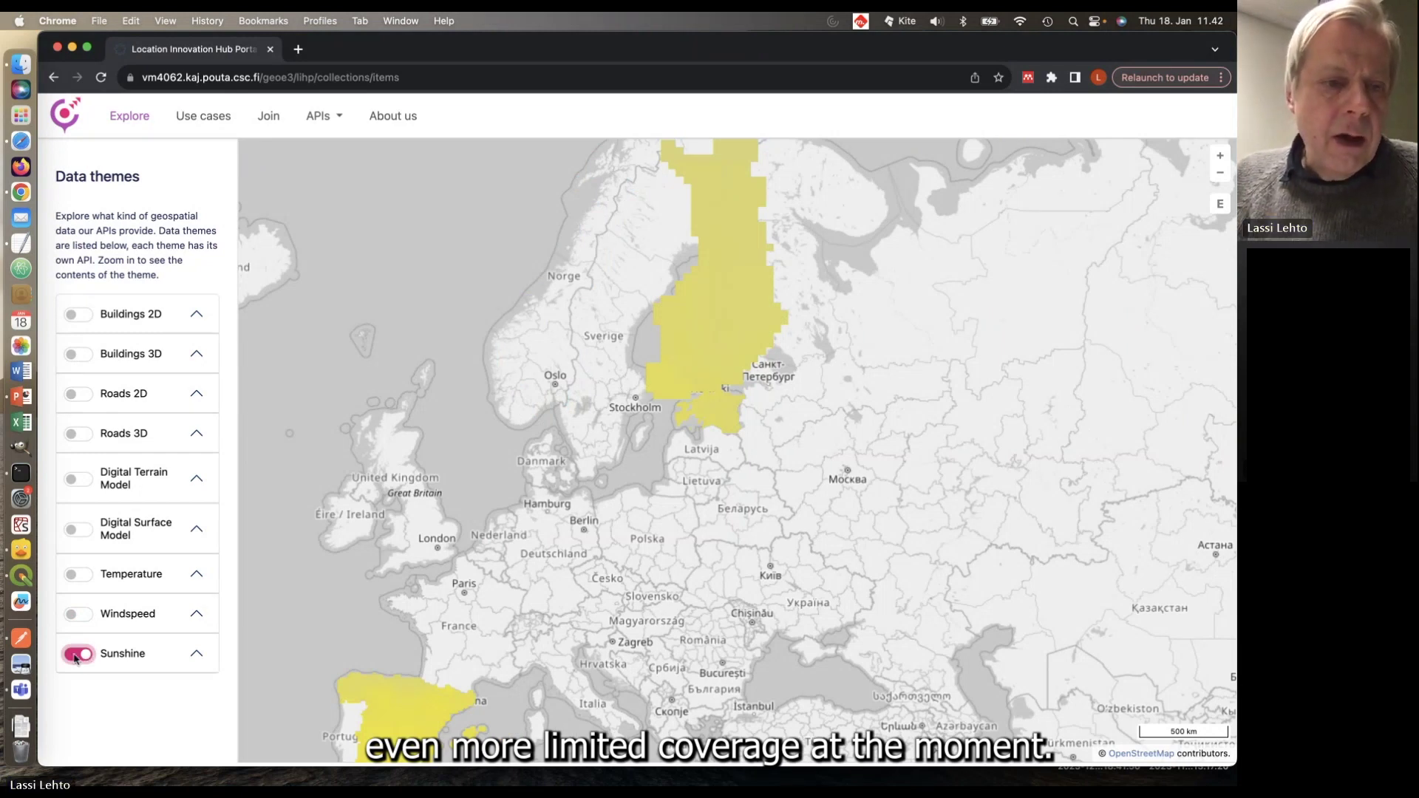
pyautogui.click(75, 656)
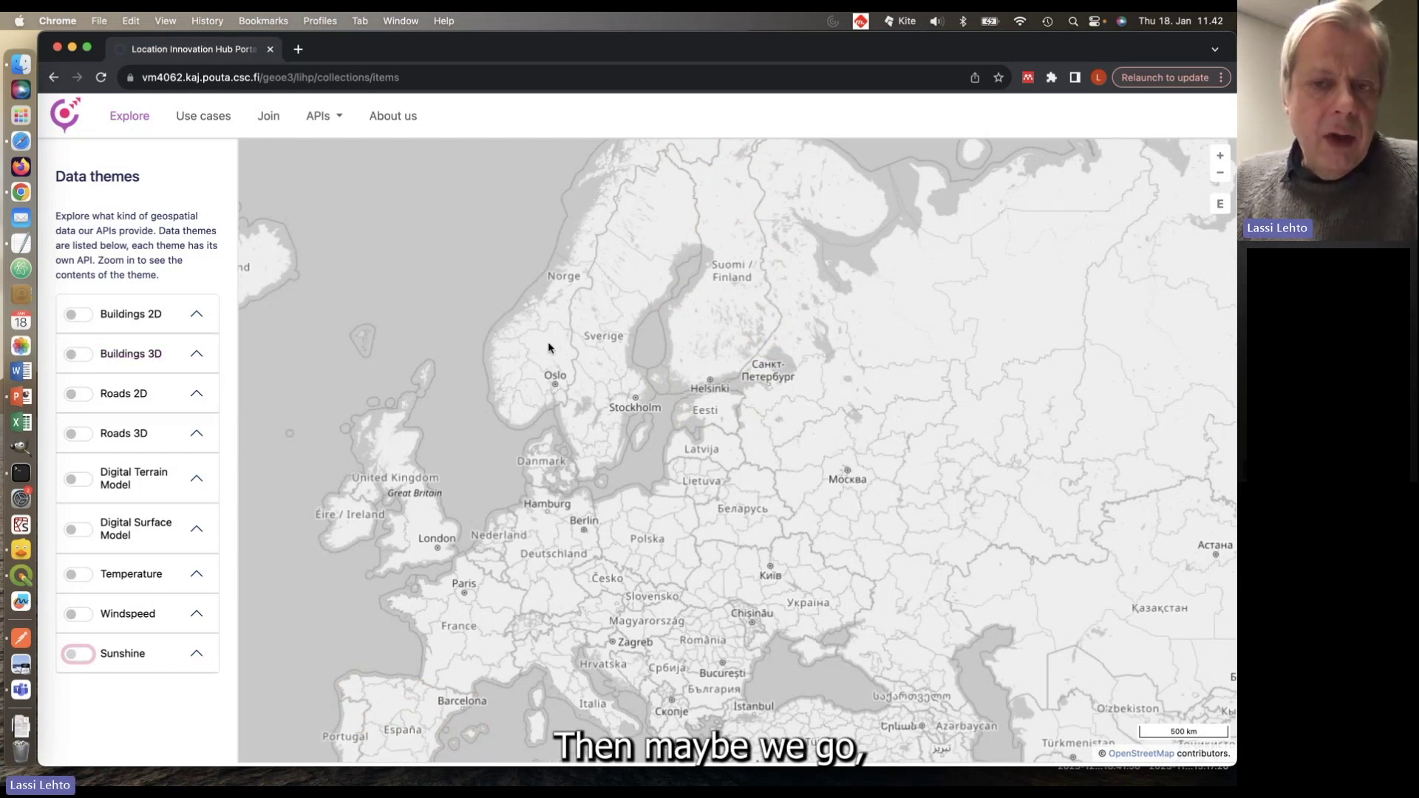
# Step: Turn on the Buildings 2D, Roads 2D and Digital Terrain Model layers together
pyautogui.click(82, 316)
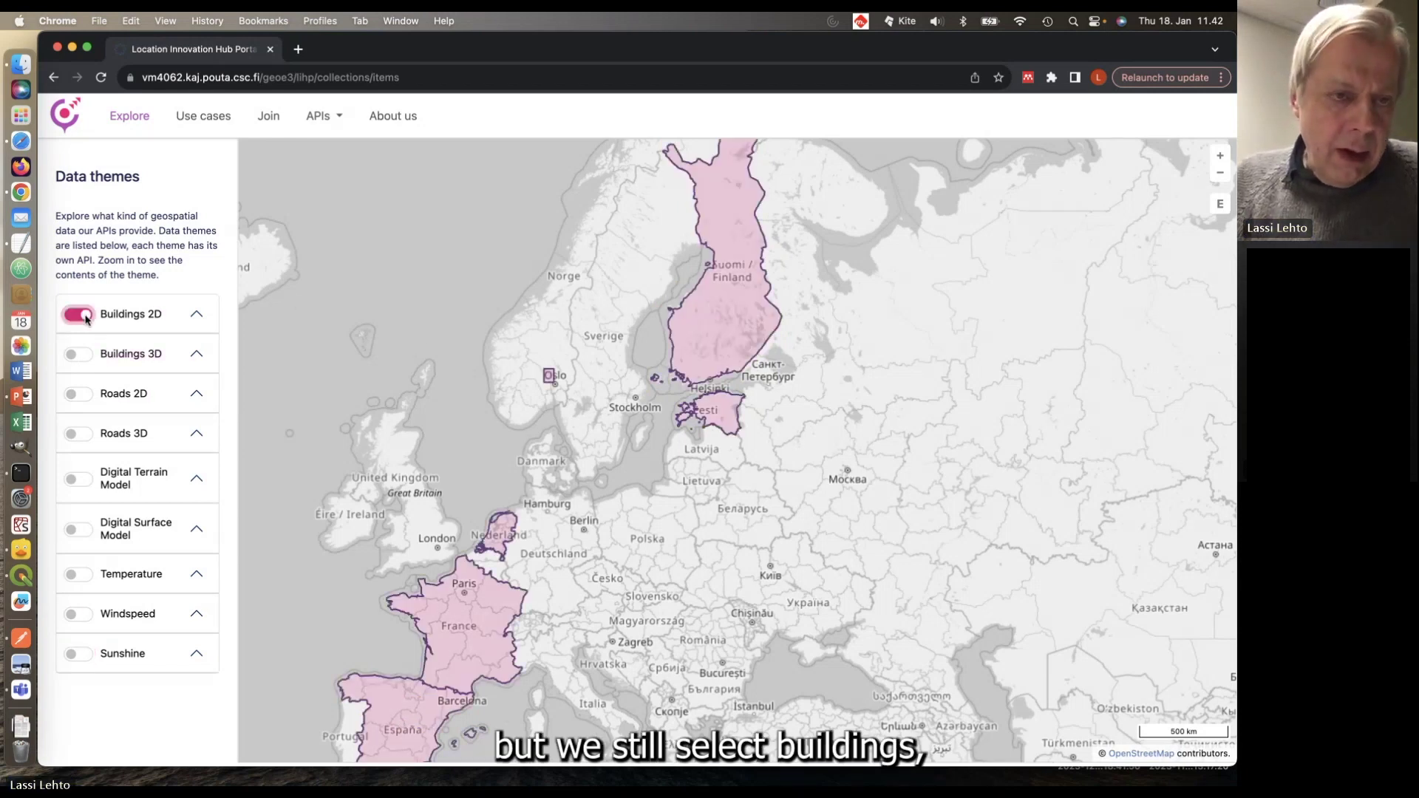
pyautogui.click(81, 394)
pyautogui.click(85, 479)
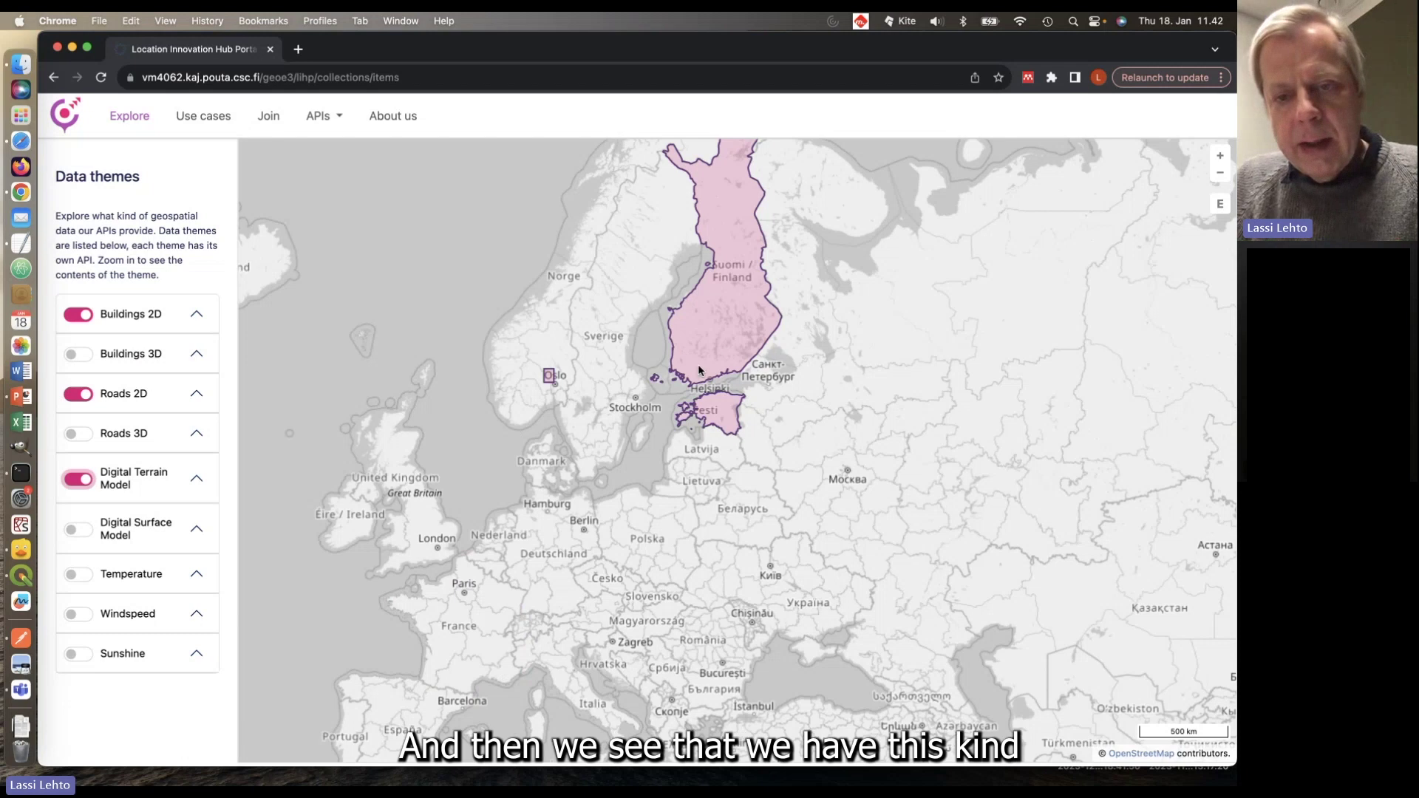
# Step: Centre the map on Finland and box-zoom into the Helsinki region, then closer near Vantaa
pyautogui.moveTo(713, 357); pyautogui.dragTo(637, 467)
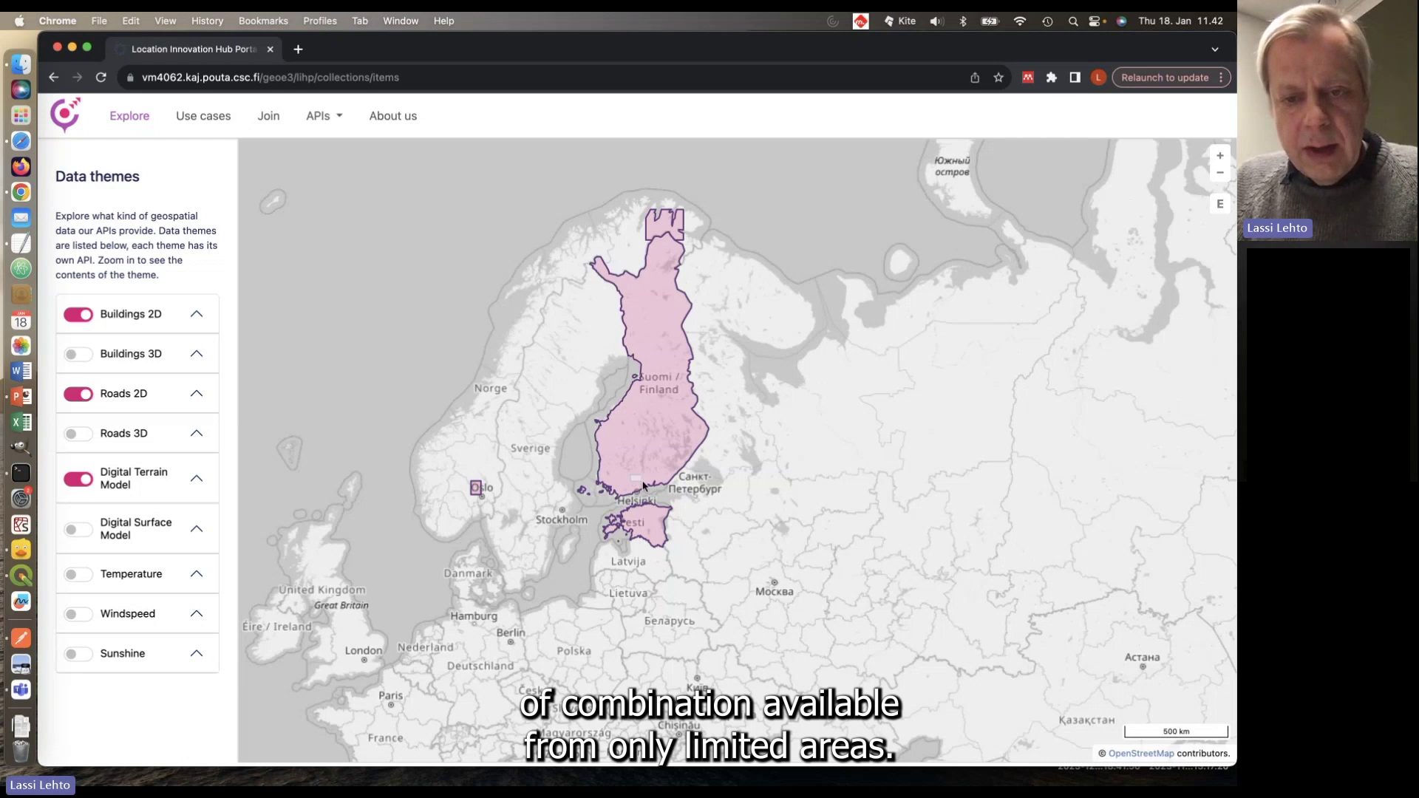
pyautogui.moveTo(652, 498)
pyautogui.mouseDown()
pyautogui.moveTo(713, 506)
pyautogui.moveTo(714, 525)
pyautogui.mouseUp()
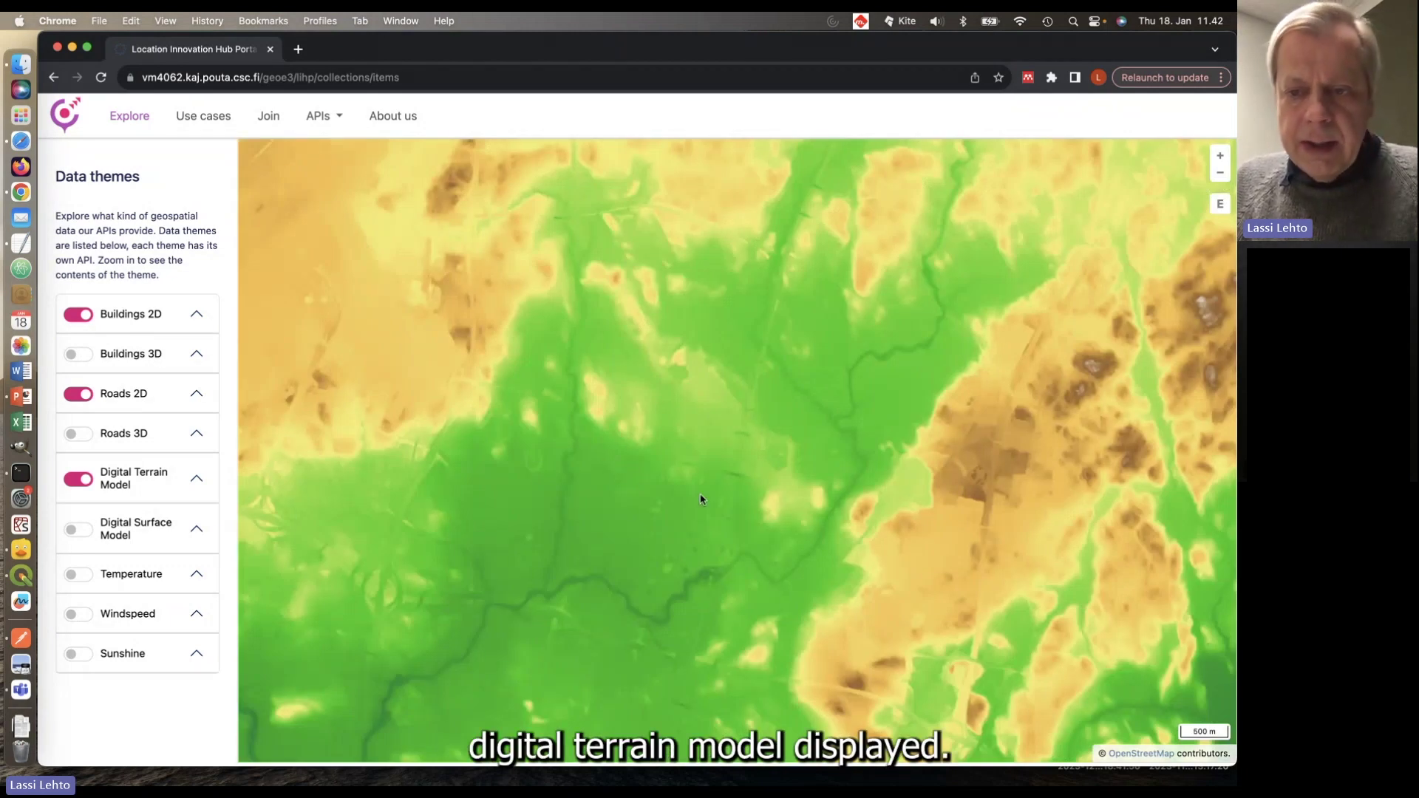
pyautogui.moveTo(931, 406); pyautogui.dragTo(992, 455)
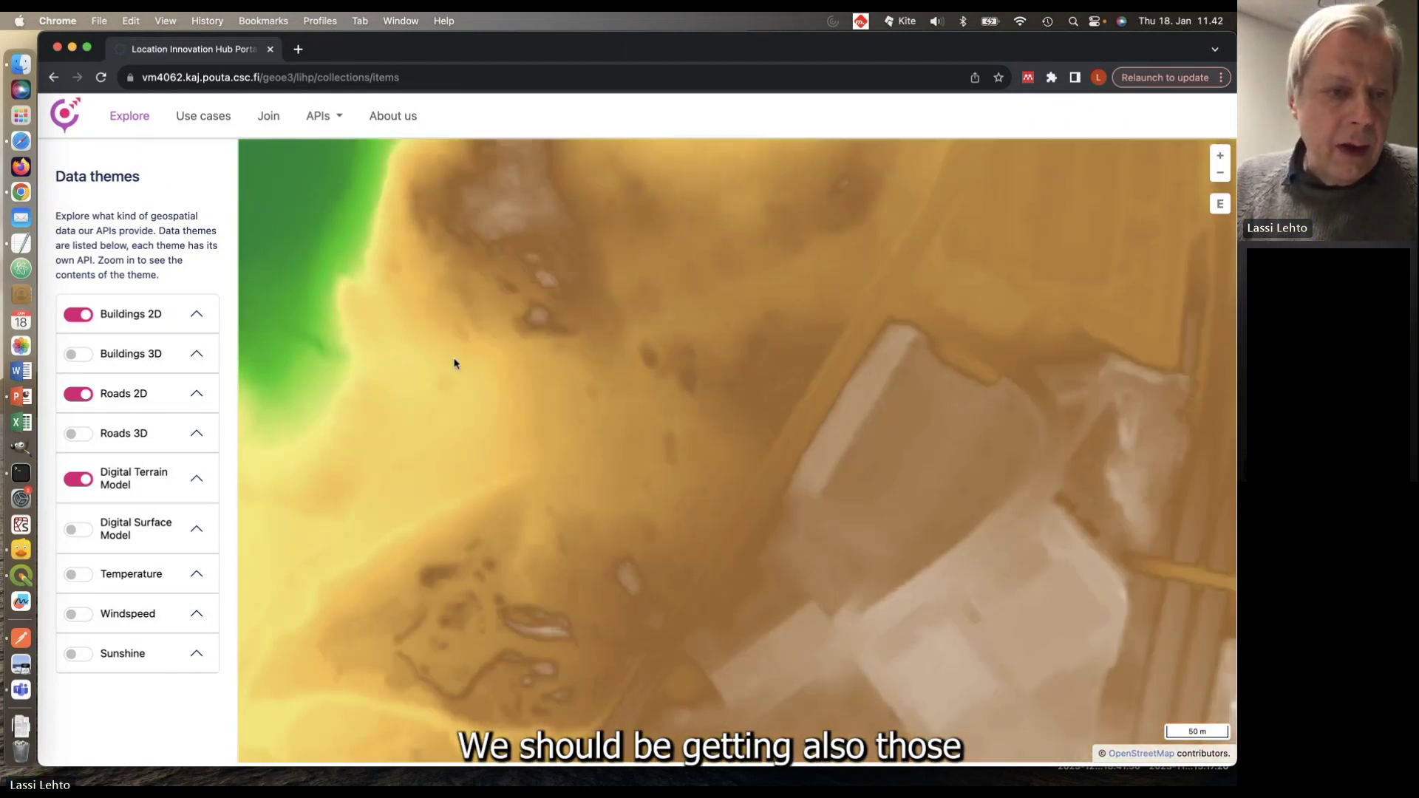
# Step: Fade the Digital Terrain Model's opacity right down, then zoom into the buildings near Vantaa
pyautogui.click(196, 479)
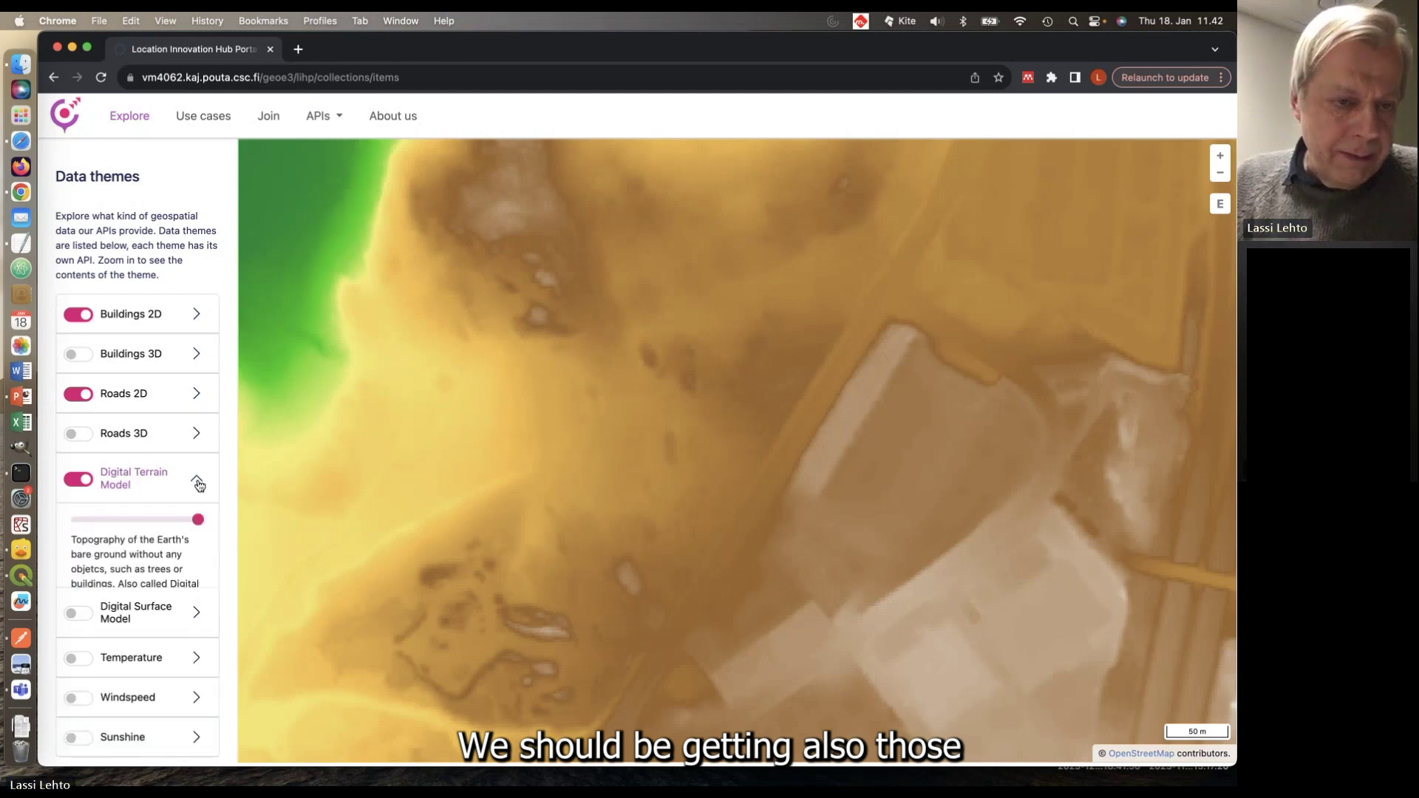
pyautogui.moveTo(197, 519); pyautogui.dragTo(102, 520)
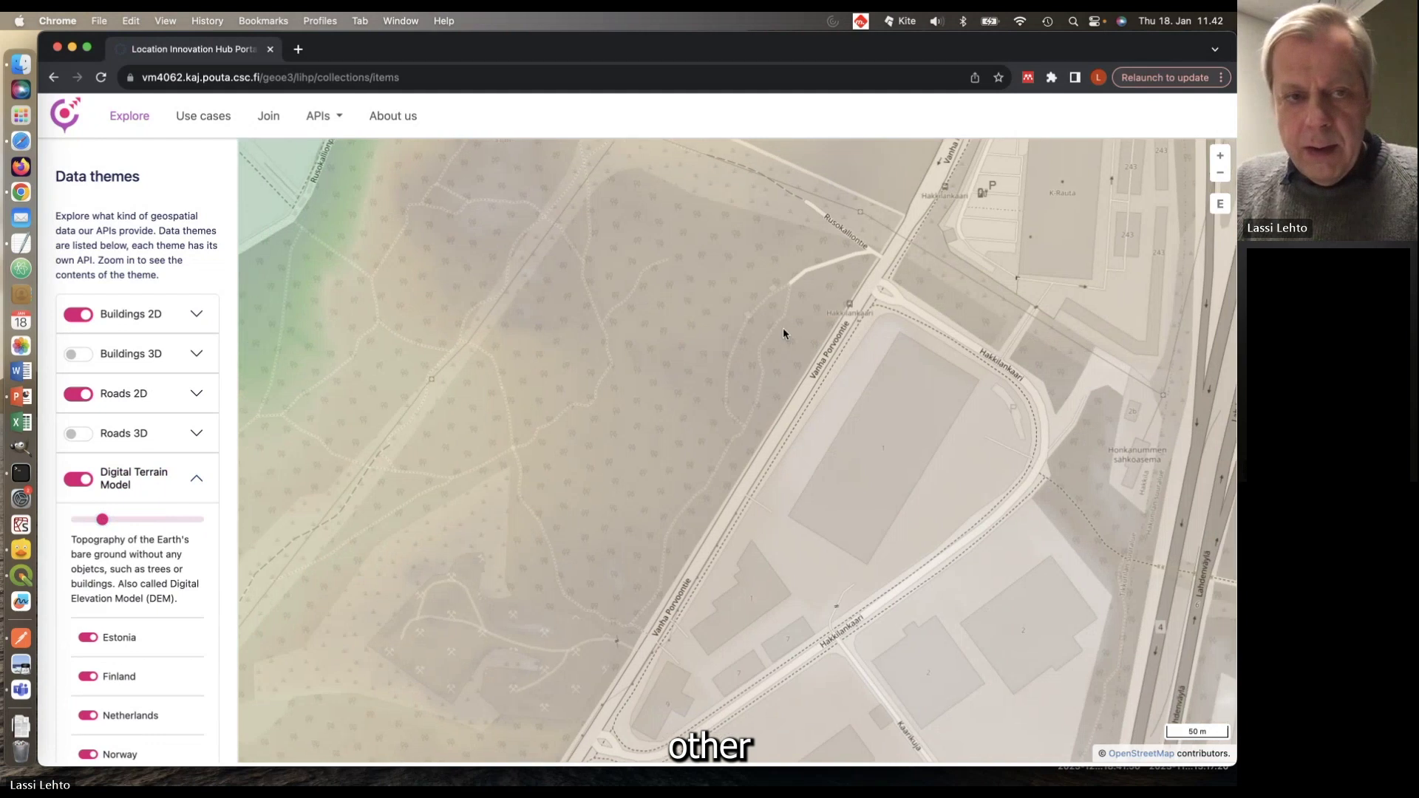
pyautogui.moveTo(783, 334); pyautogui.dragTo(653, 324)
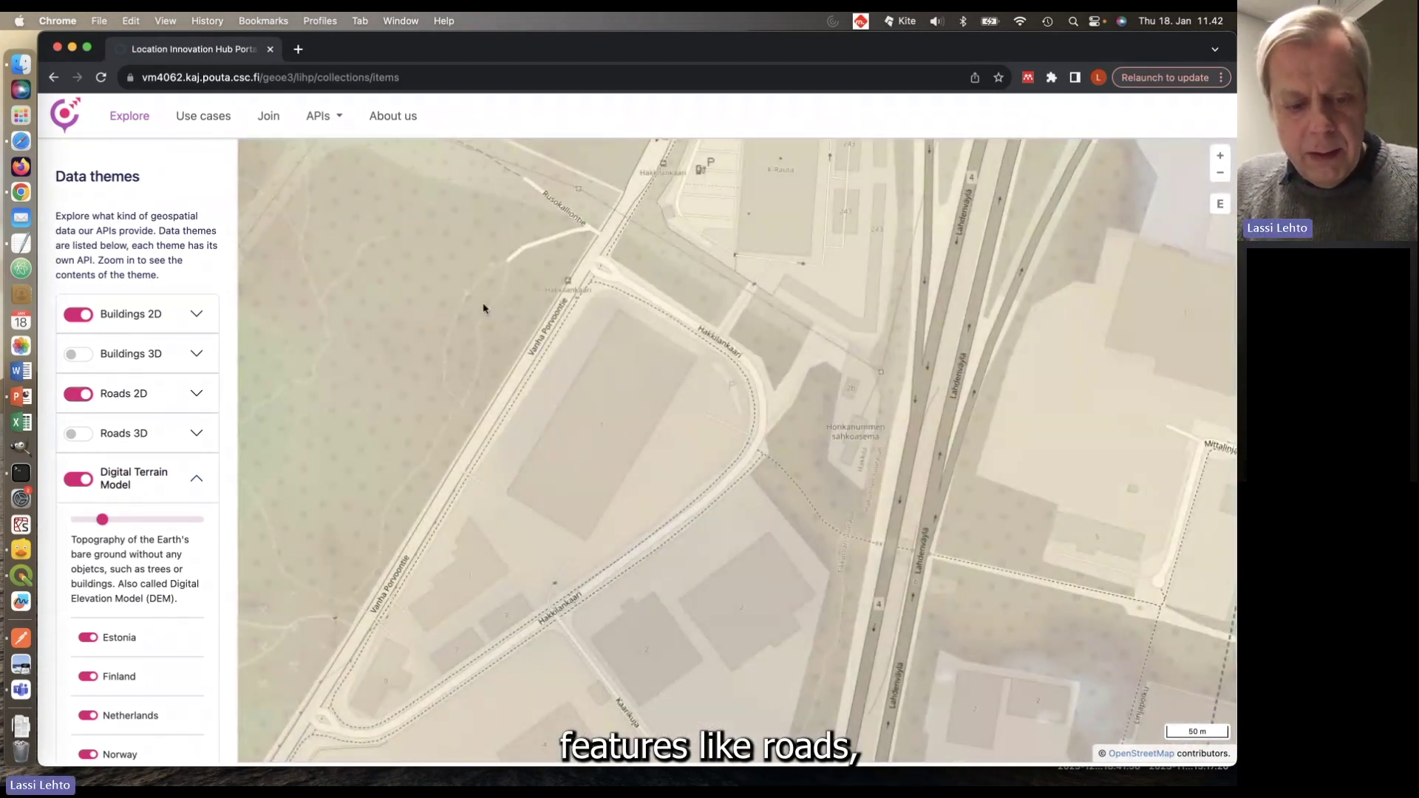
pyautogui.moveTo(460, 292); pyautogui.dragTo(856, 548)
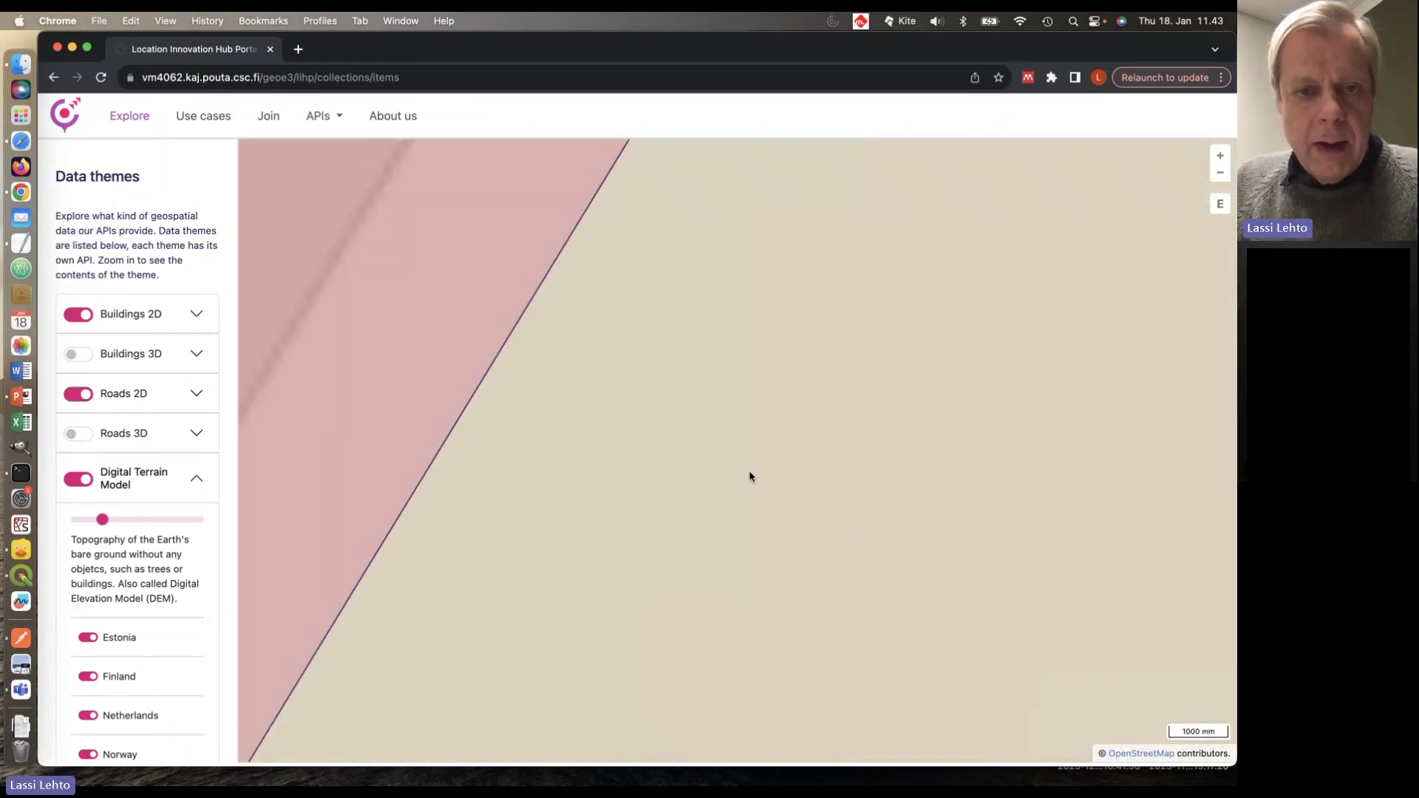
pyautogui.scroll(-3, 749, 477)
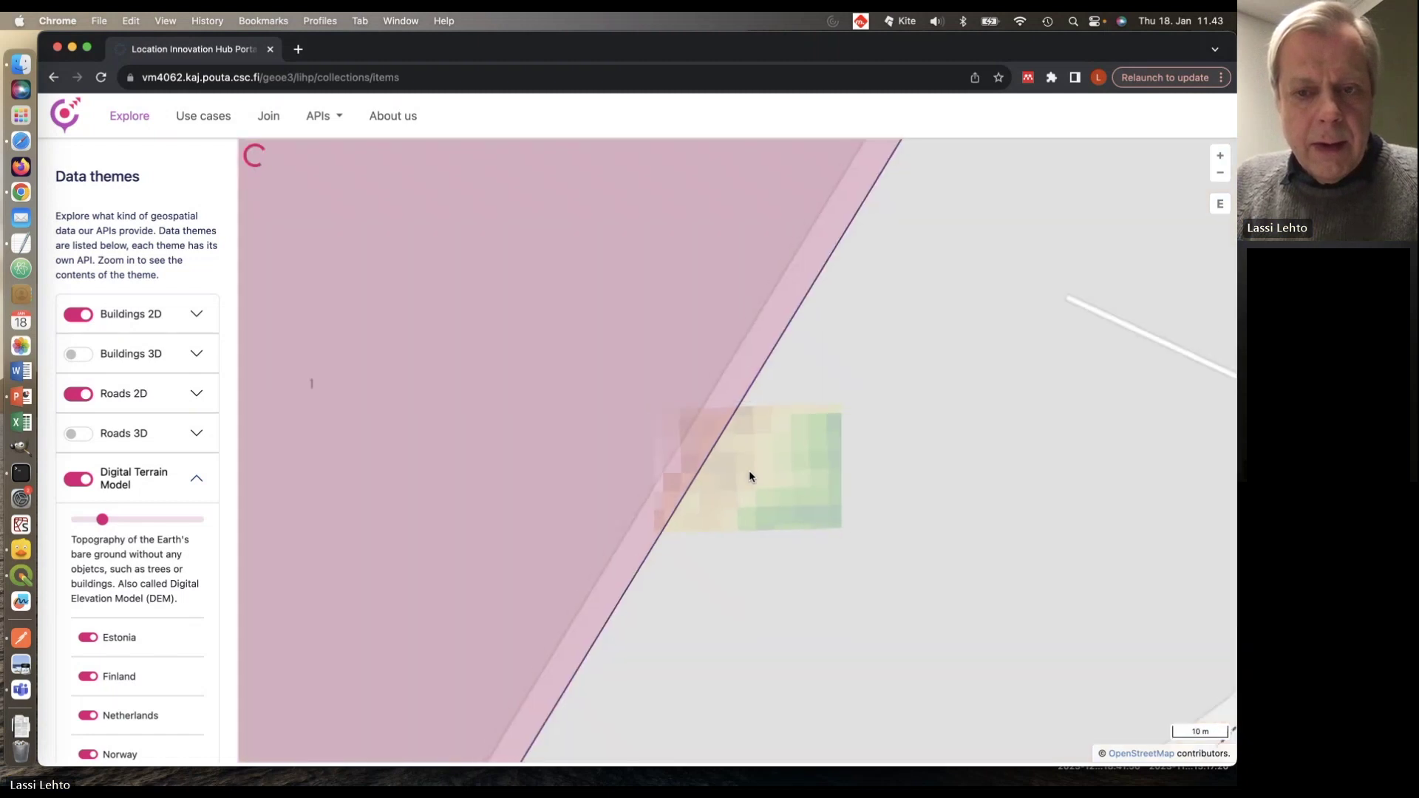
pyautogui.scroll(-4, 750, 477)
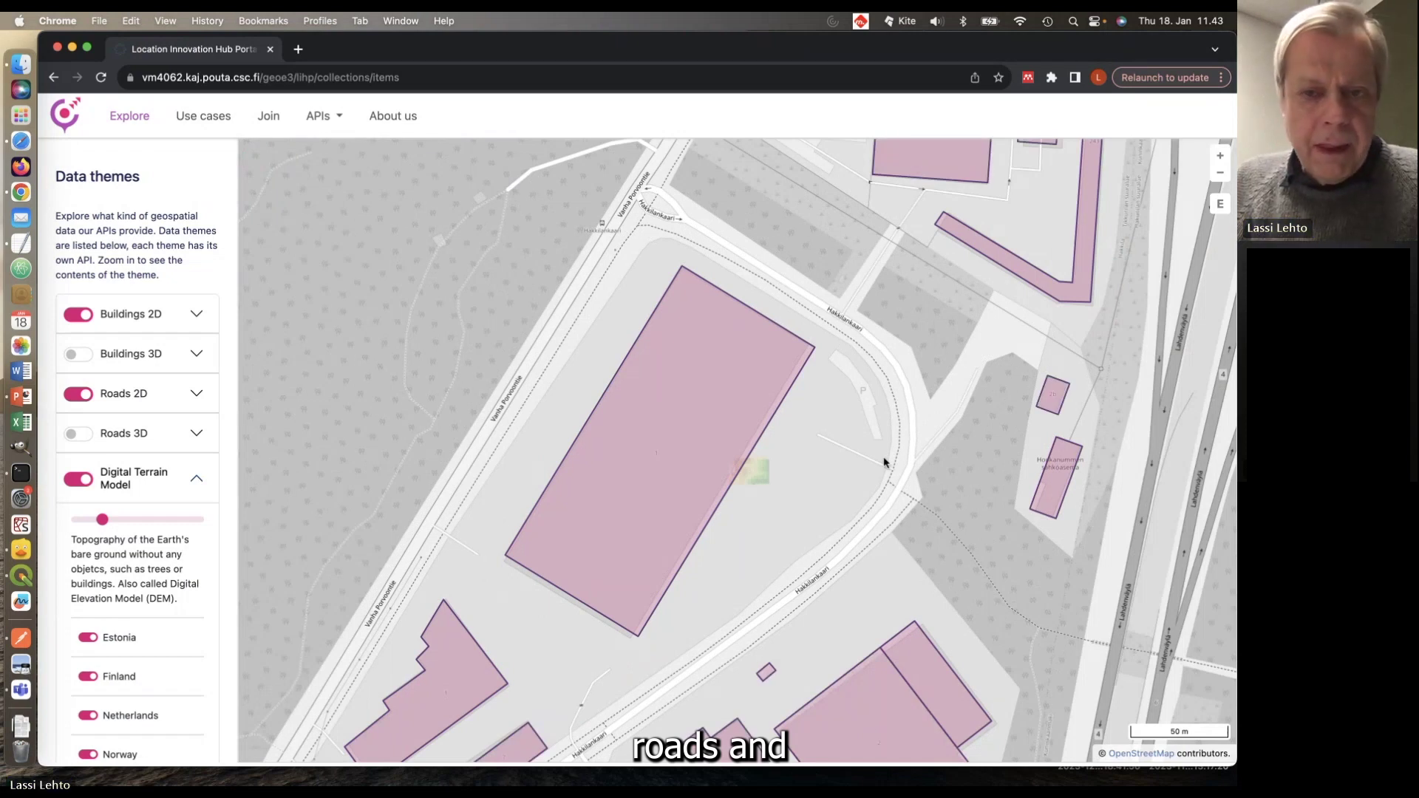
pyautogui.moveTo(921, 470); pyautogui.dragTo(870, 442)
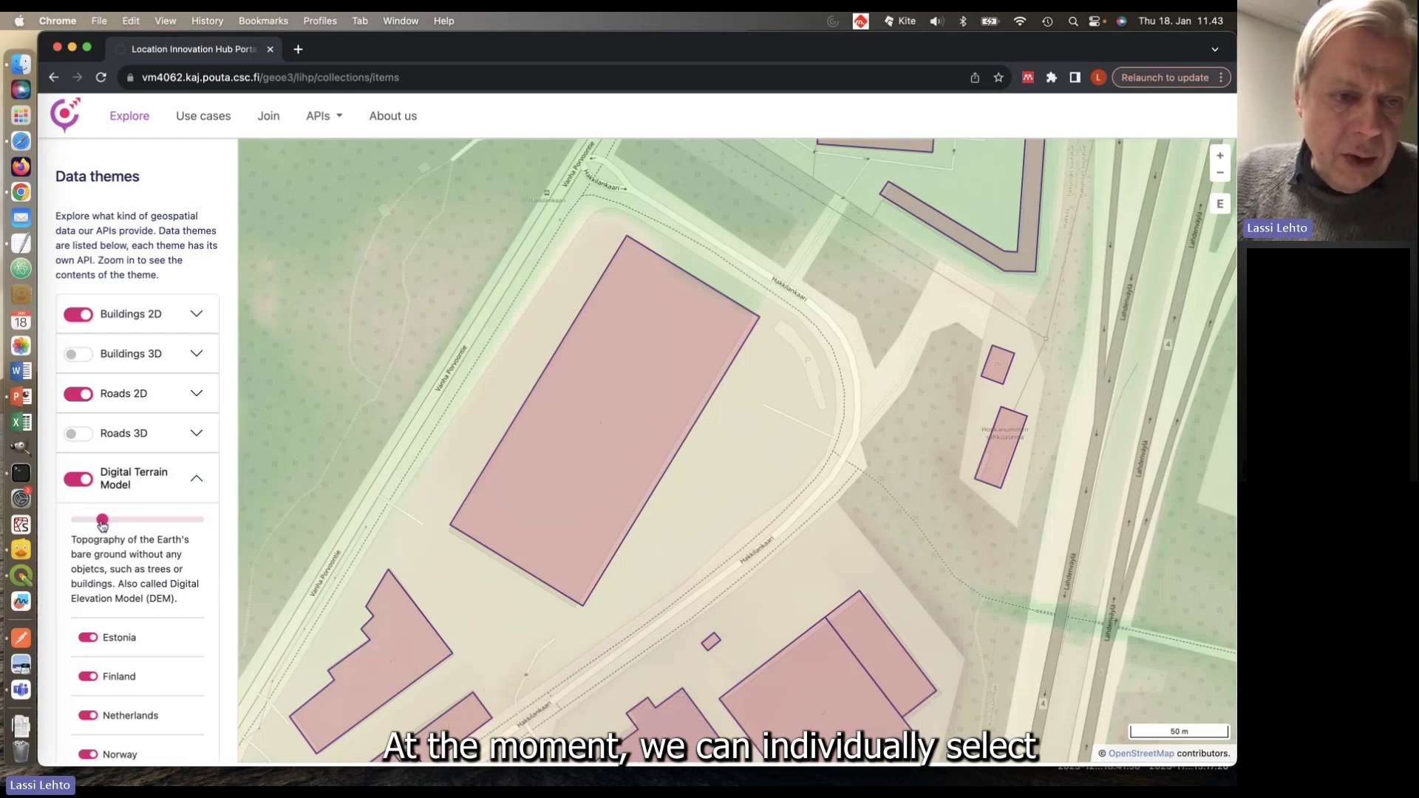
# Step: Raise the terrain opacity slightly and pan around to show more buildings
pyautogui.moveTo(104, 524)
pyautogui.mouseDown()
pyautogui.moveTo(178, 531)
pyautogui.moveTo(103, 542)
pyautogui.mouseUp()
pyautogui.scroll(-1, 427, 431)
pyautogui.scroll(-1, 427, 431)
pyautogui.moveTo(427, 506); pyautogui.dragTo(483, 458)
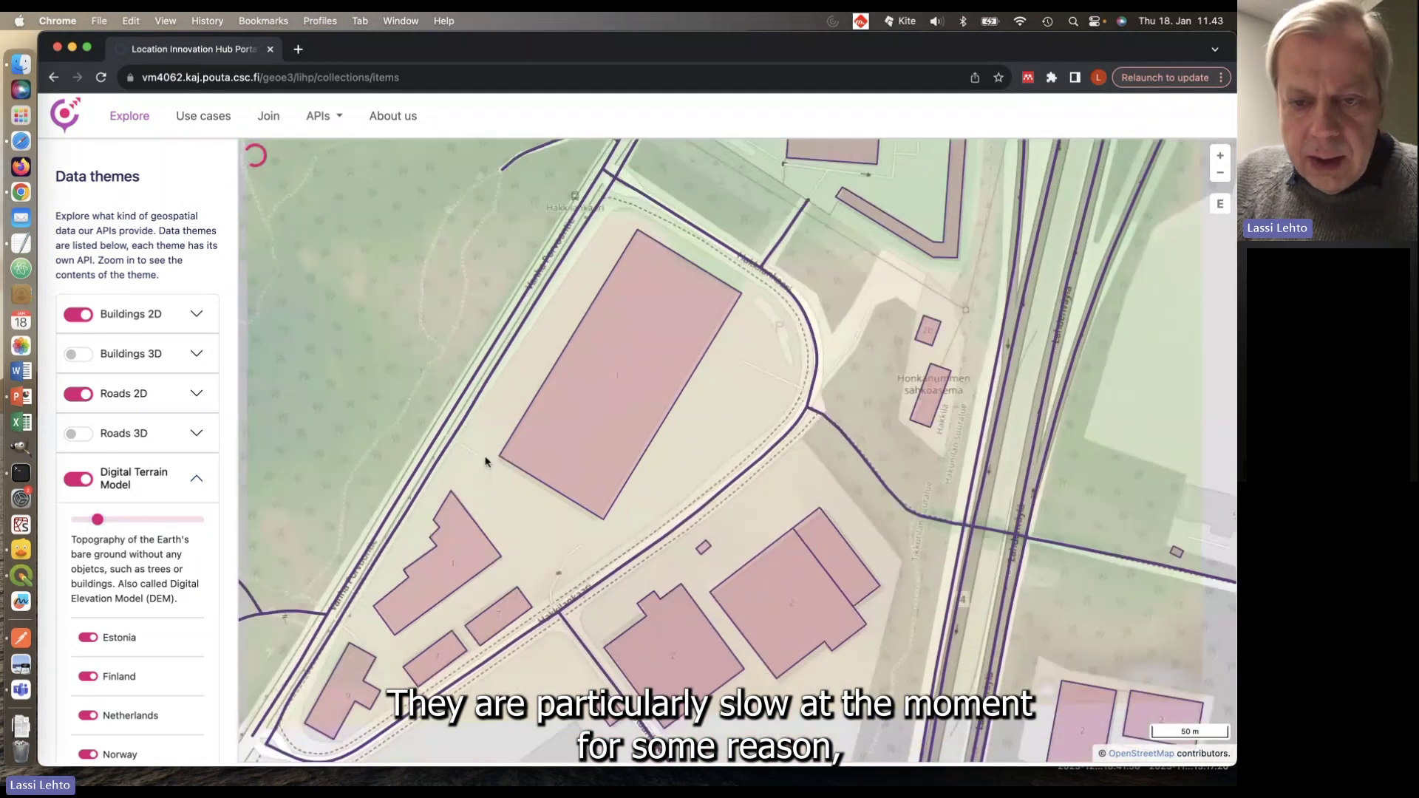
pyautogui.scroll(-1, 469, 510)
pyautogui.moveTo(436, 555); pyautogui.dragTo(476, 526)
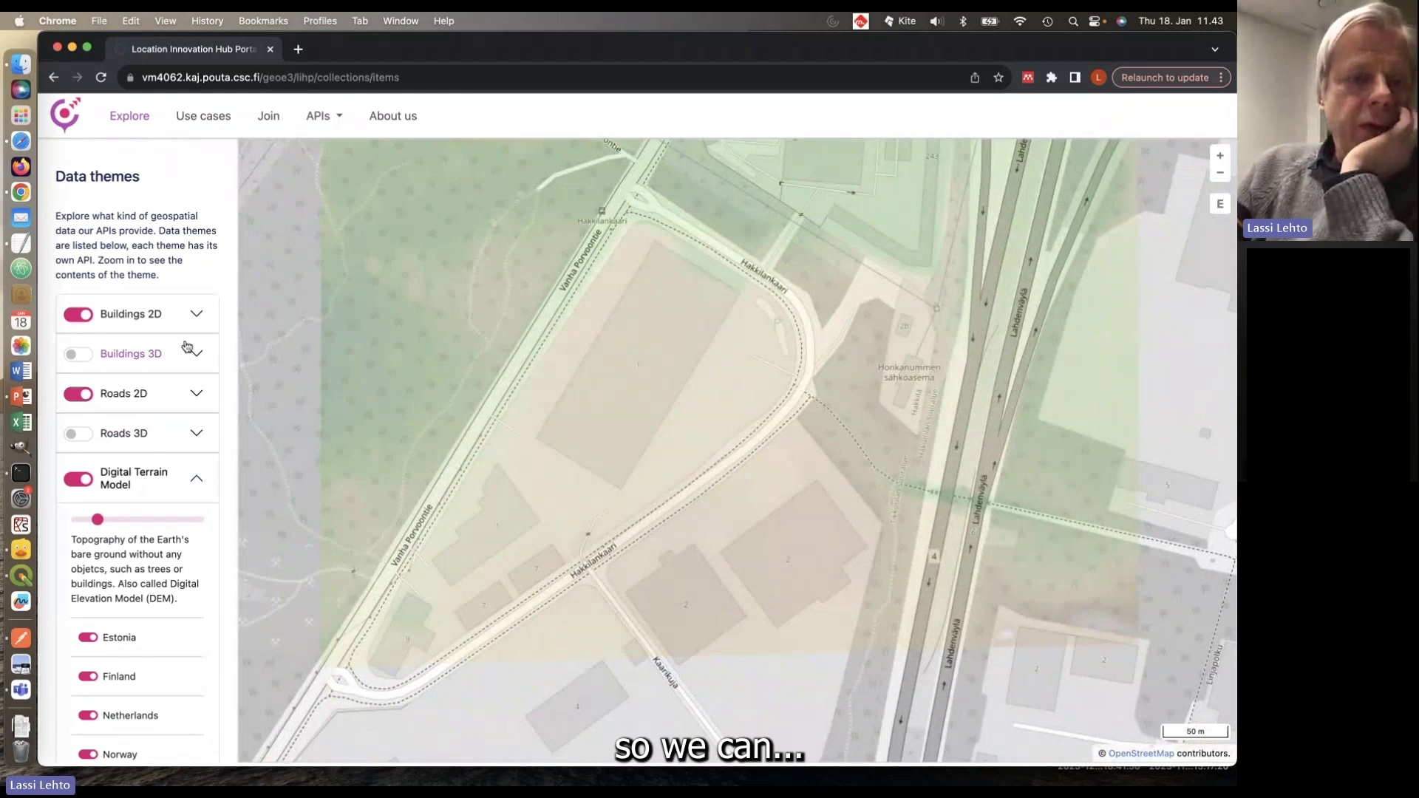
# Step: Make the Buildings 2D footprints more opaque and slightly lower the Roads 2D opacity
pyautogui.click(198, 318)
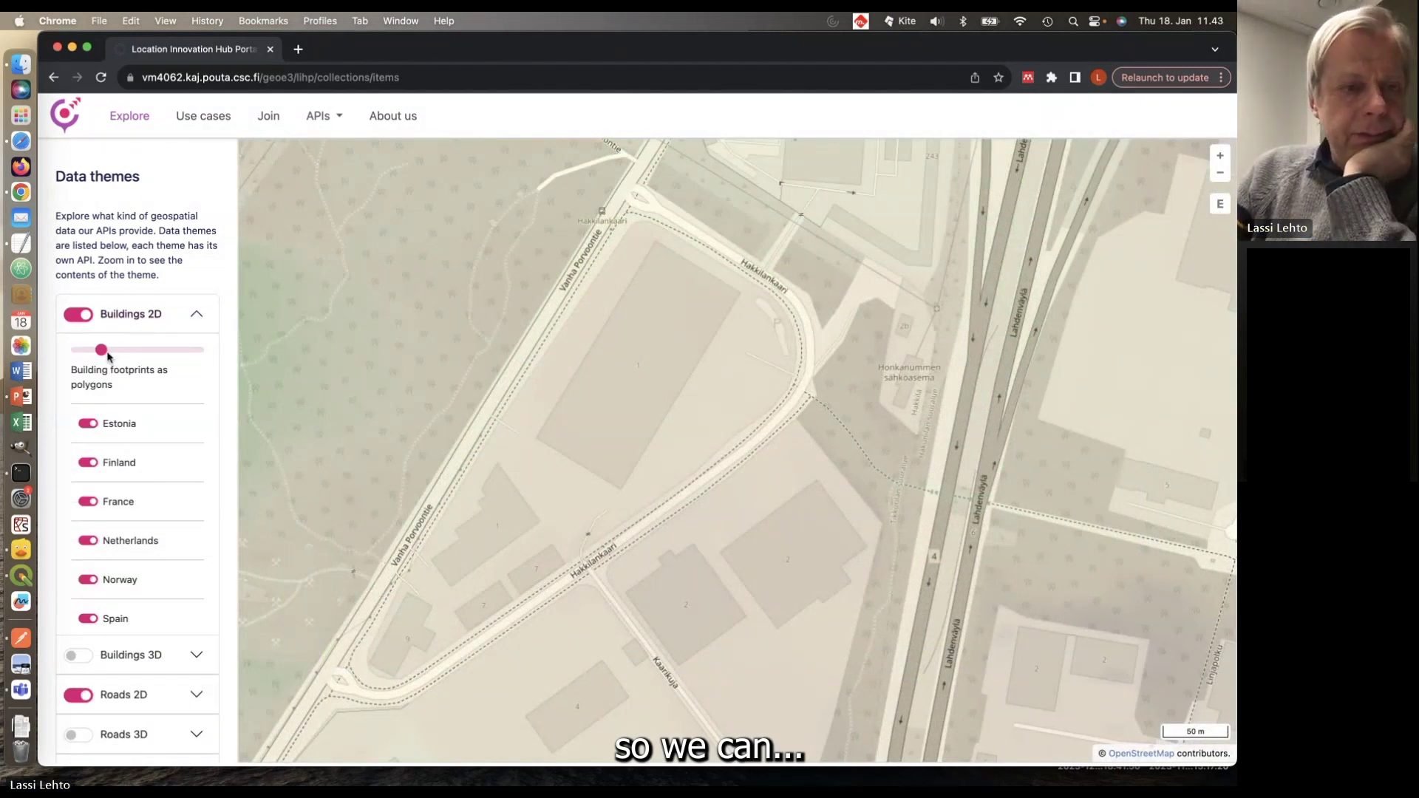
pyautogui.scroll(2, 567, 352)
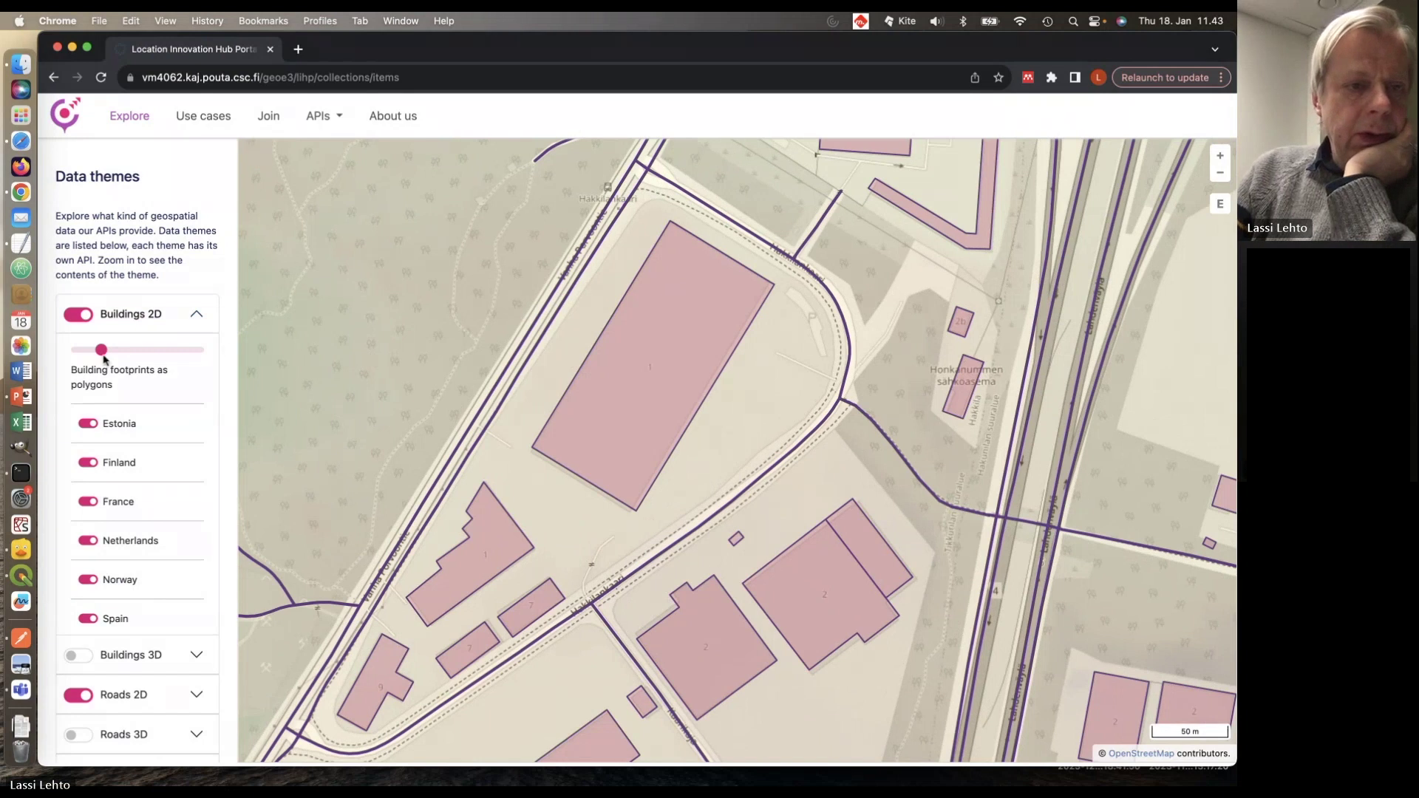
pyautogui.moveTo(103, 356)
pyautogui.mouseDown()
pyautogui.moveTo(176, 362)
pyautogui.moveTo(76, 358)
pyautogui.moveTo(130, 356)
pyautogui.mouseUp()
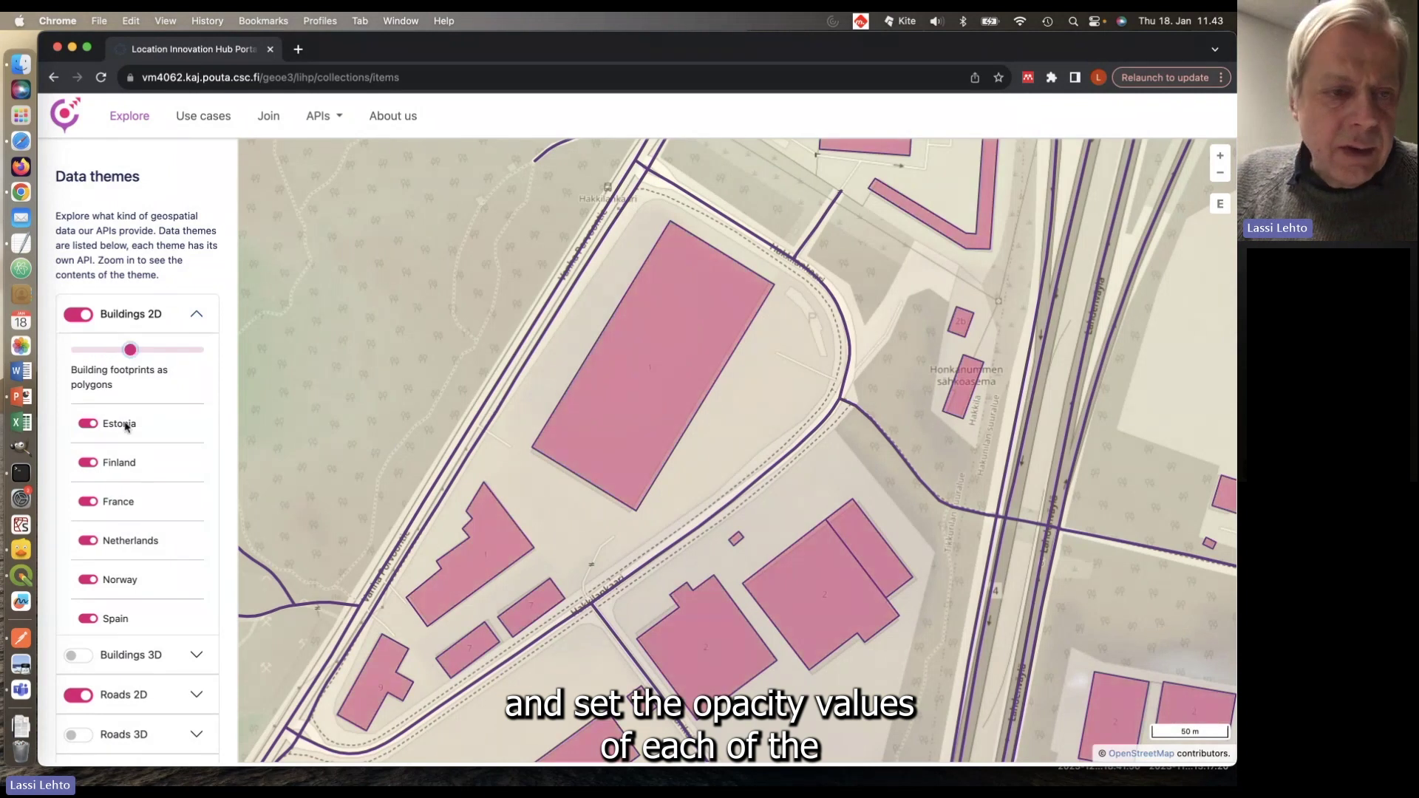
pyautogui.click(200, 317)
pyautogui.click(197, 397)
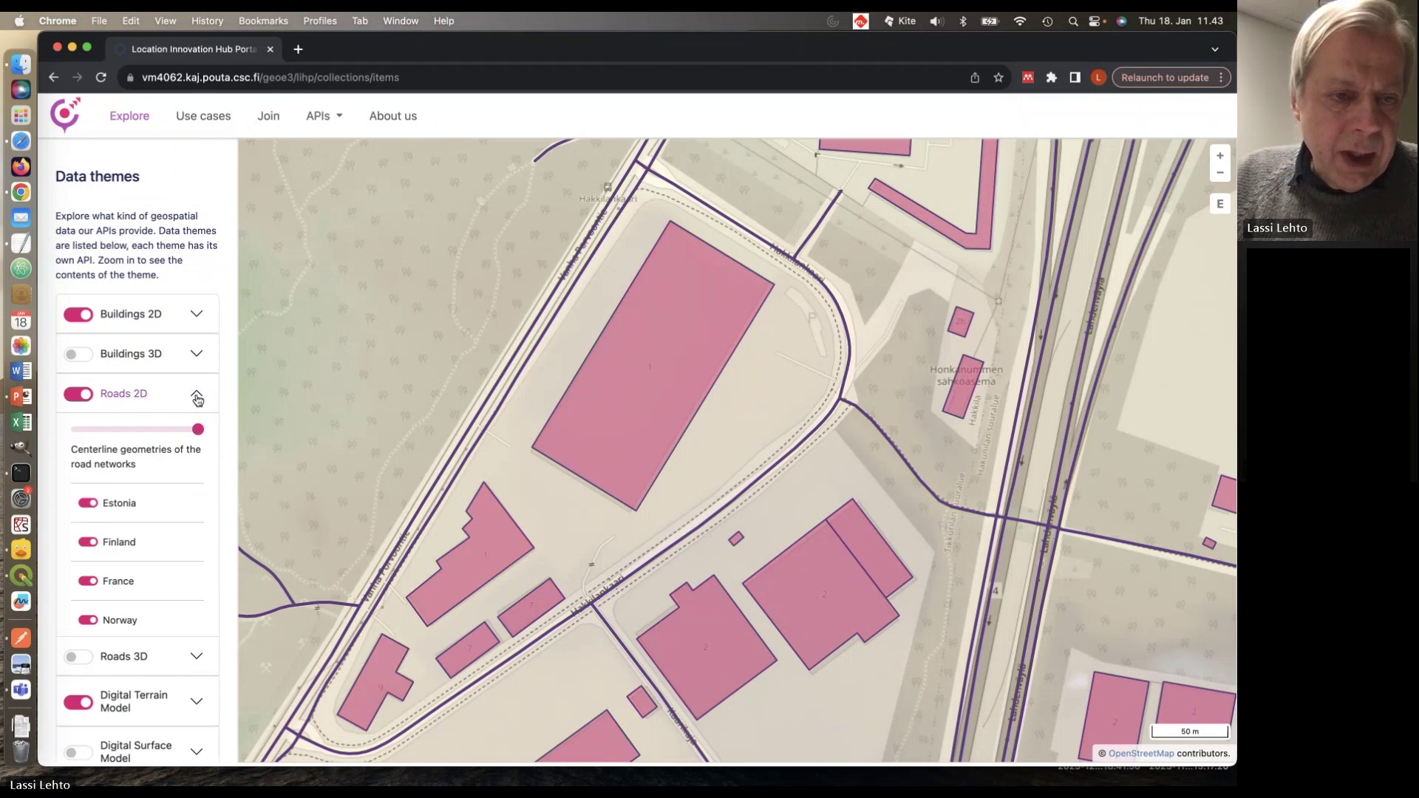
pyautogui.moveTo(197, 429); pyautogui.dragTo(184, 433)
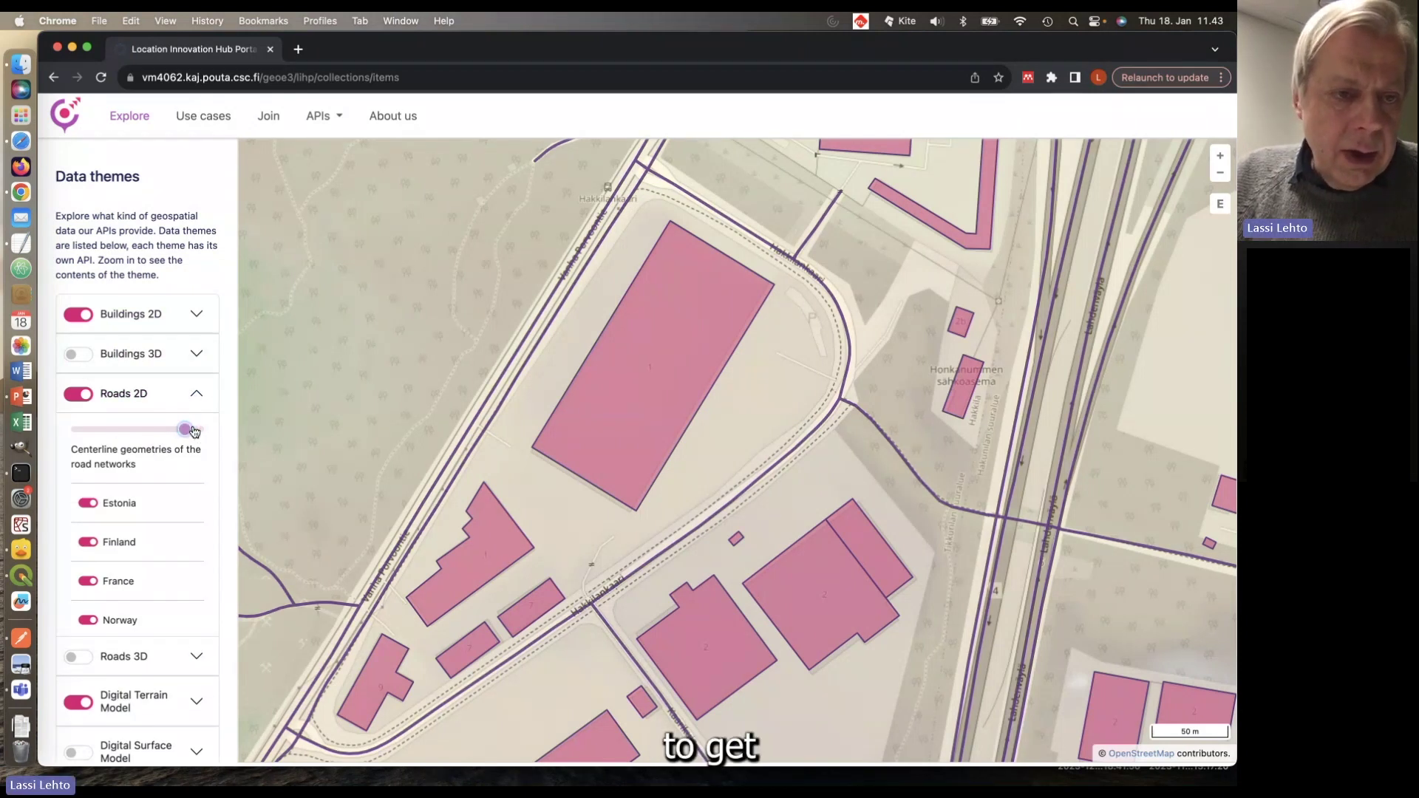
pyautogui.click(198, 397)
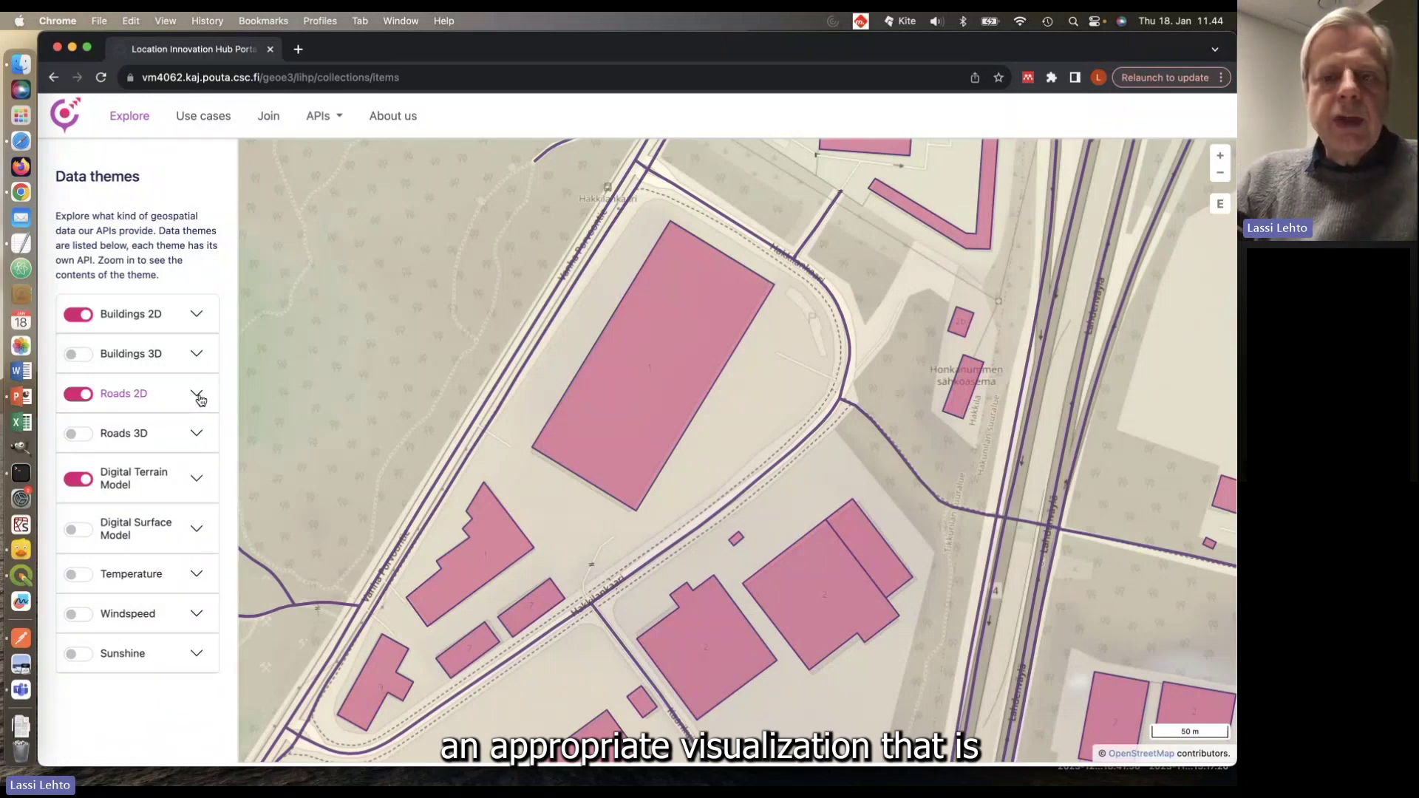
# Step: Raise the Digital Terrain Model opacity, then review the Buildings 2D per-country layers
pyautogui.click(197, 478)
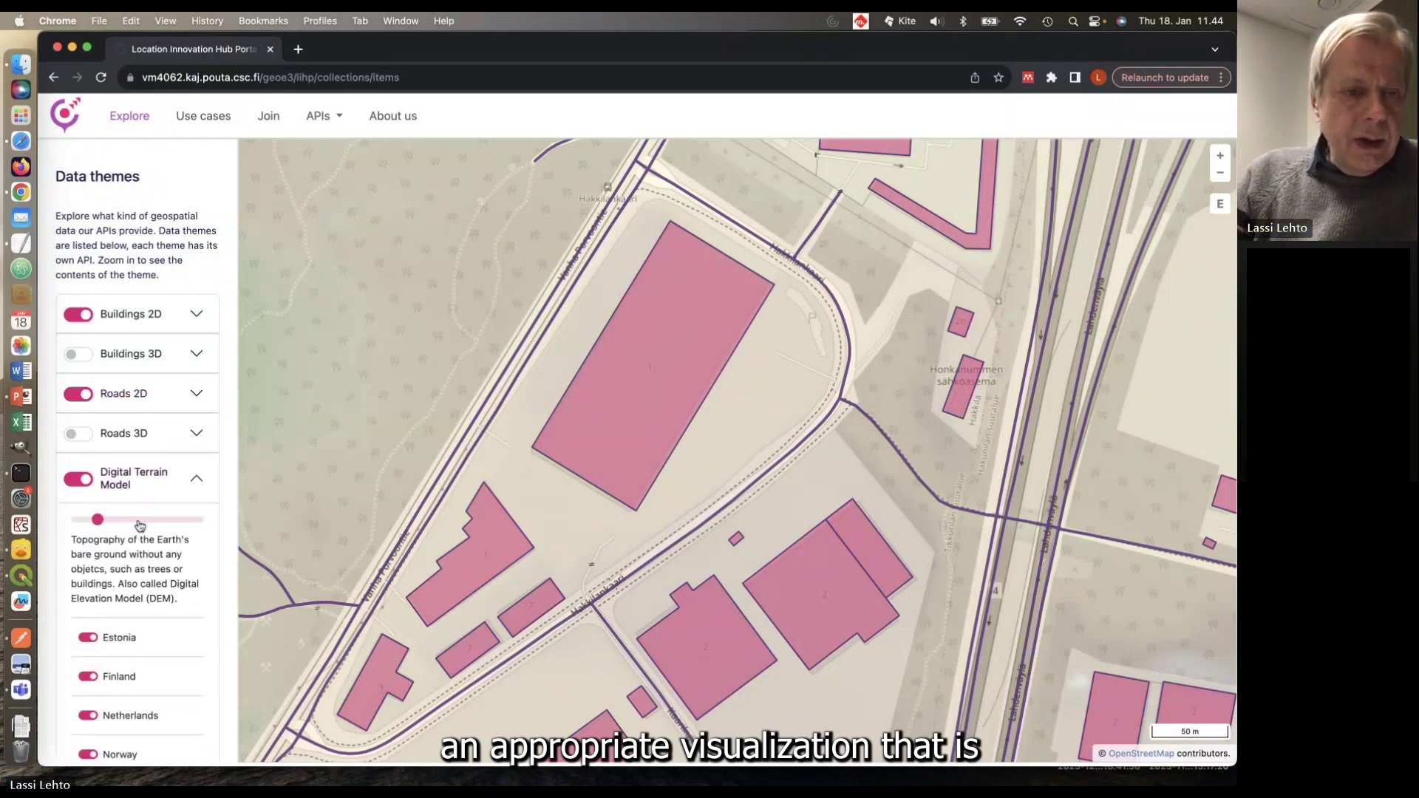
pyautogui.moveTo(98, 526); pyautogui.dragTo(144, 528)
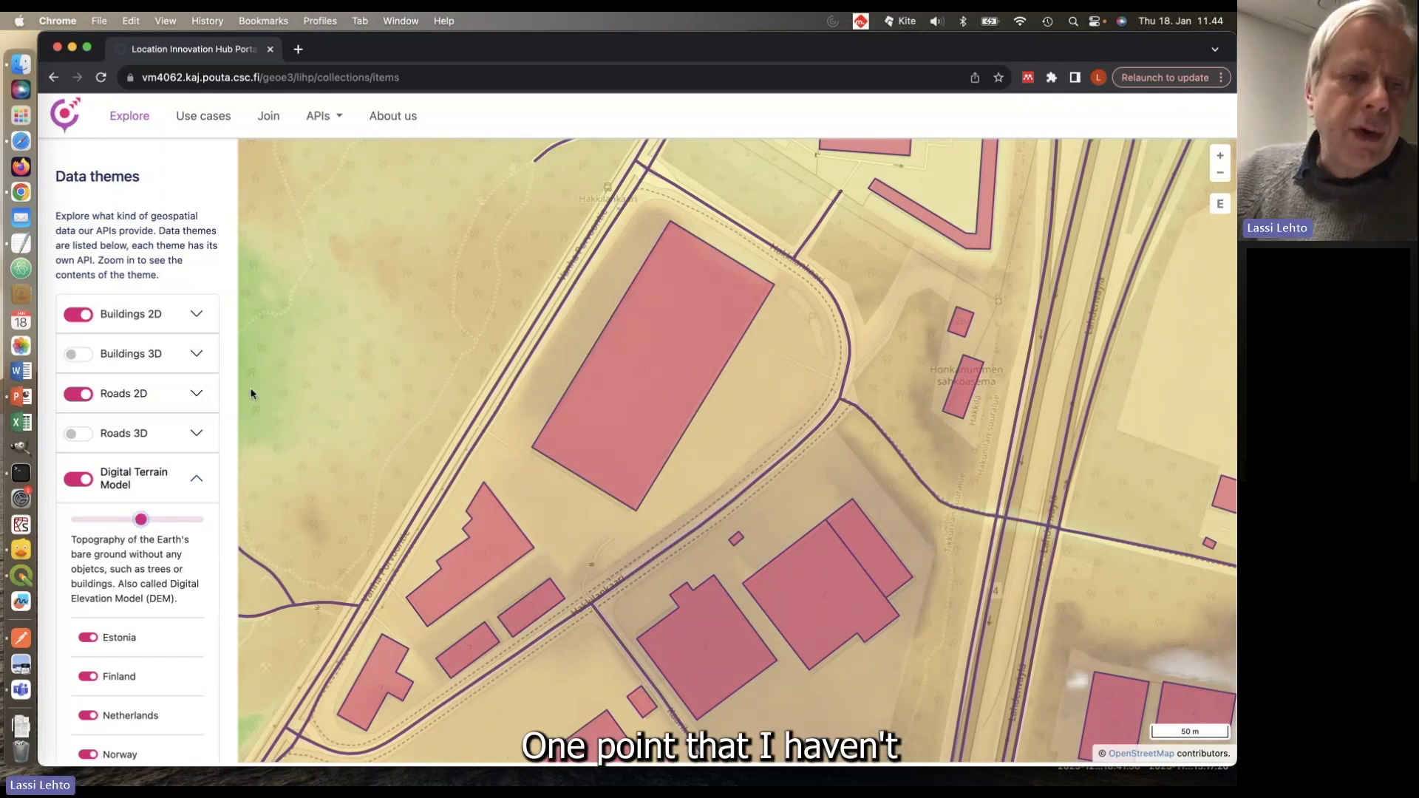
pyautogui.click(196, 317)
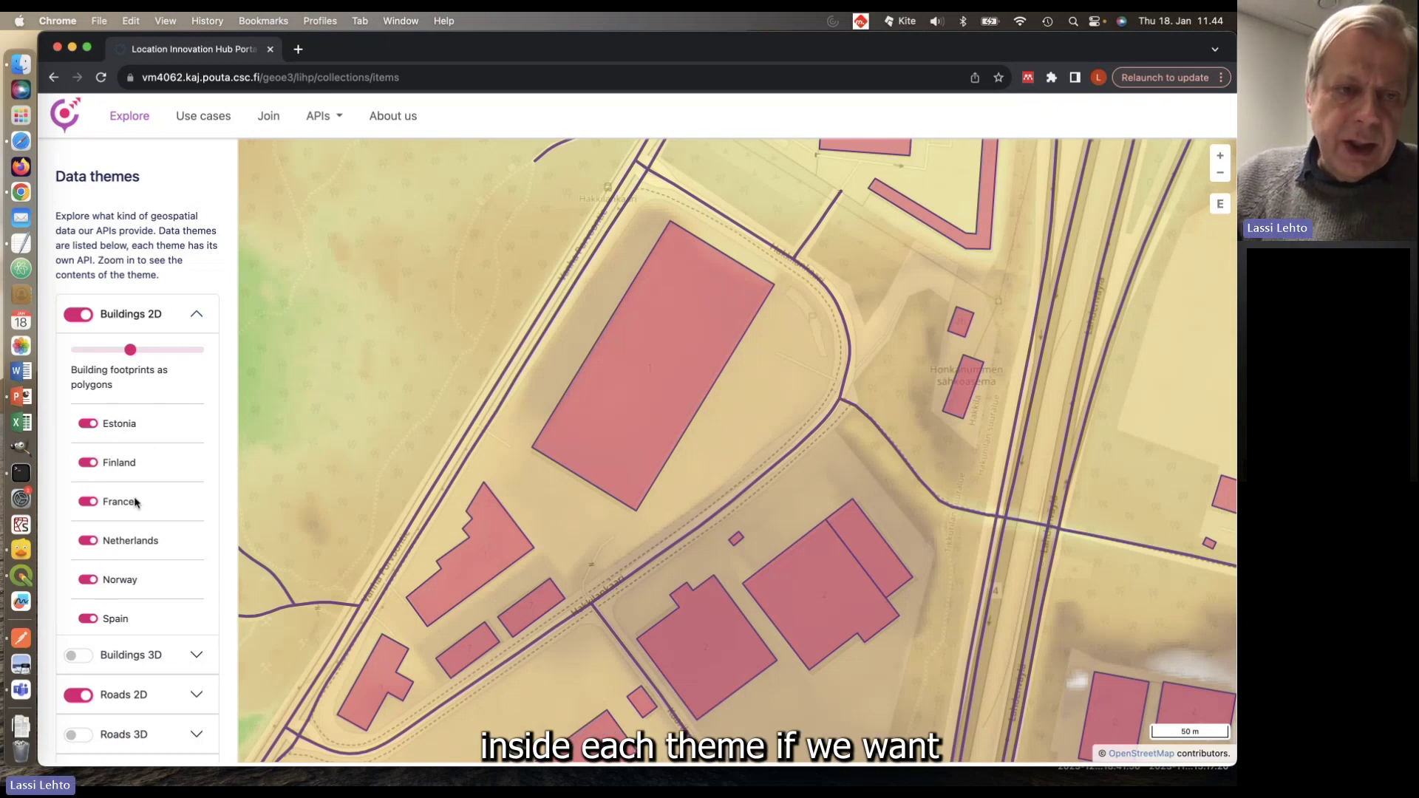
pyautogui.click(196, 318)
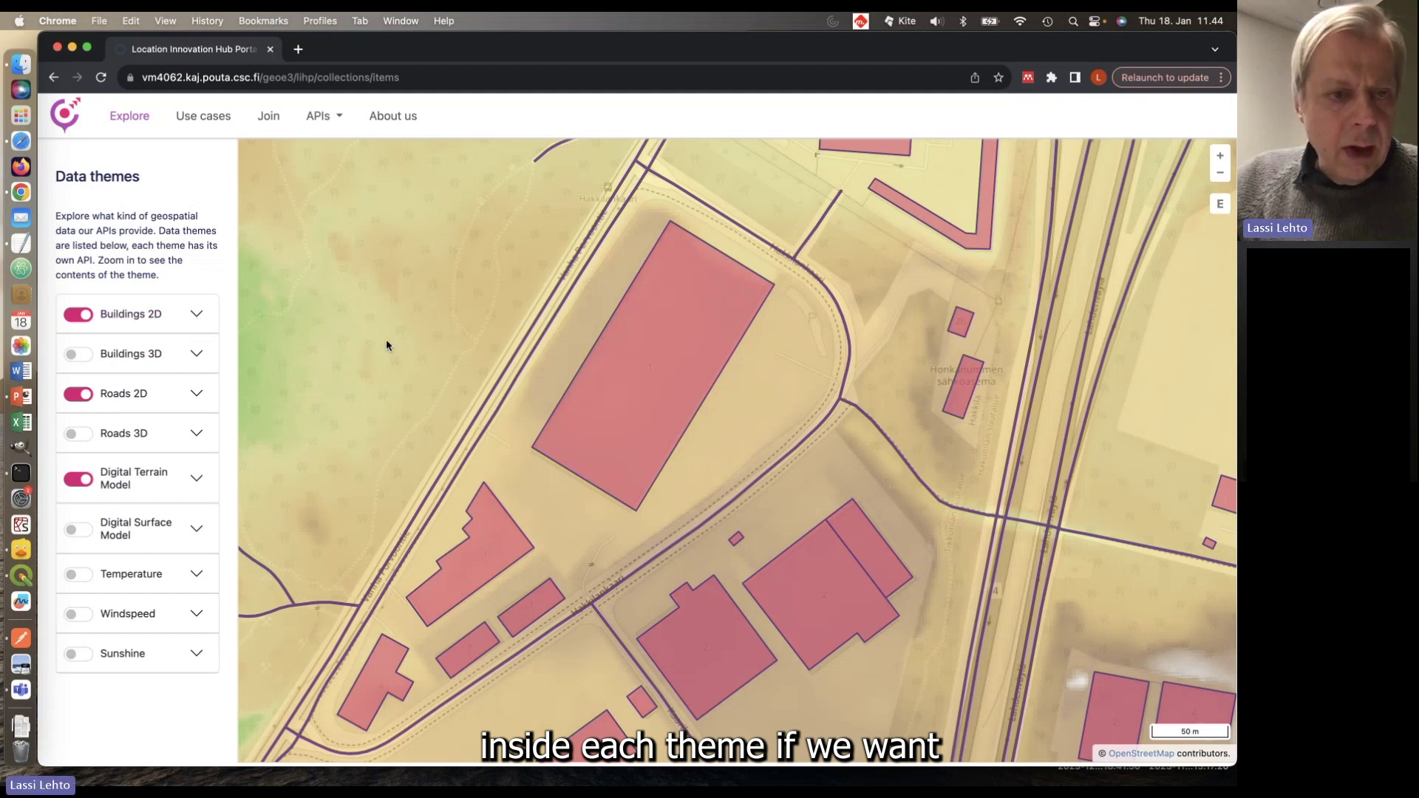
# Step: Zoom out and turn off the Digital Terrain Model, Roads 2D and Buildings 2D layers
pyautogui.scroll(-3, 386, 344)
pyautogui.scroll(-6, 386, 339)
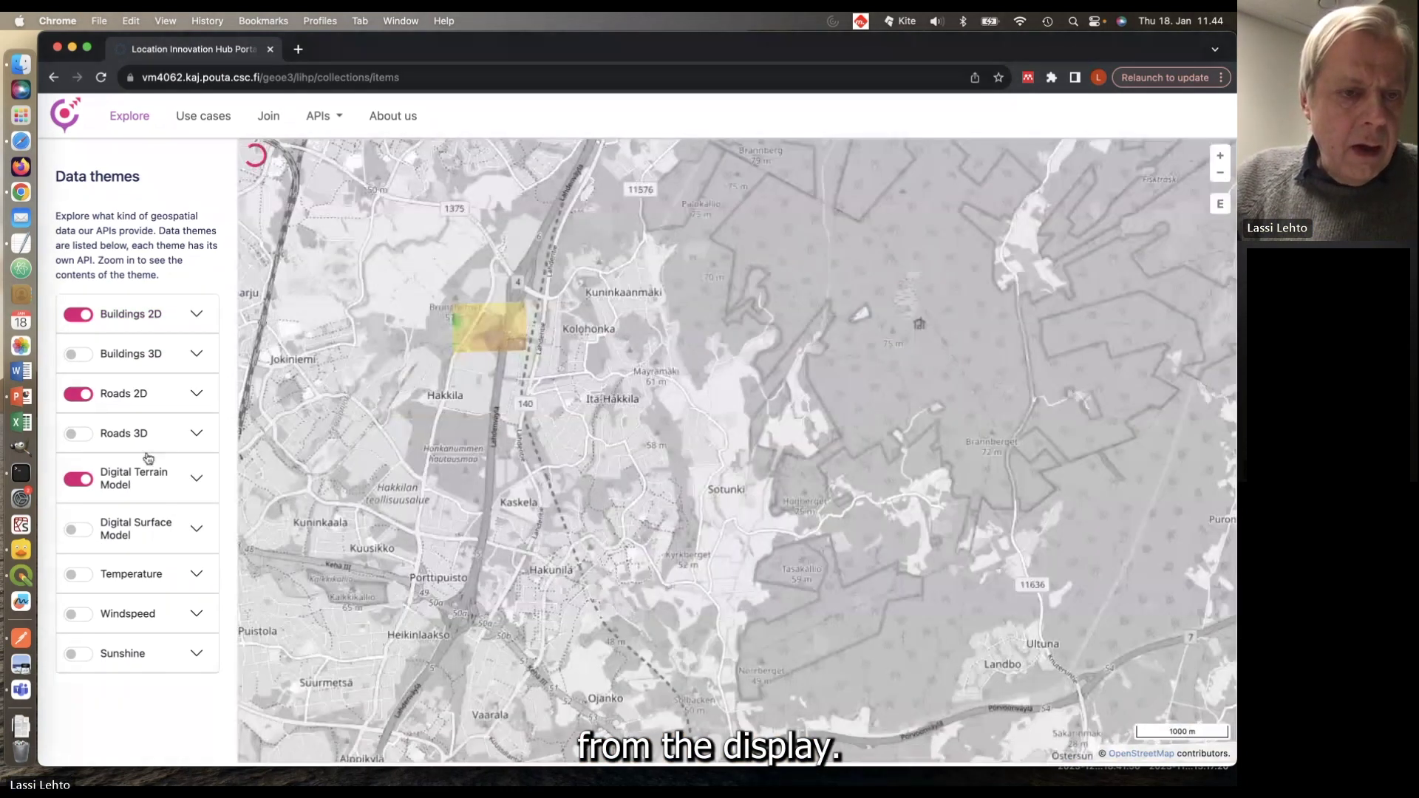
pyautogui.click(77, 479)
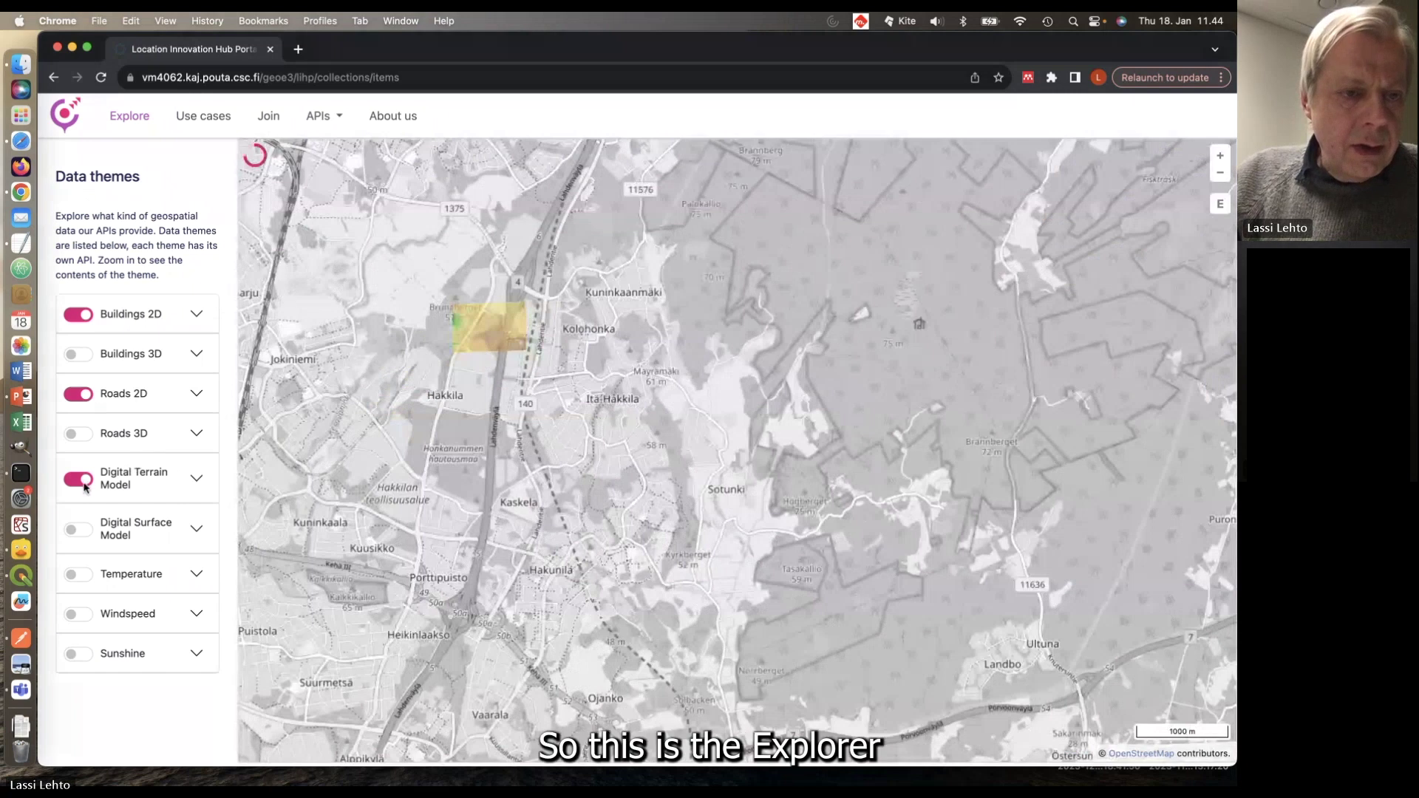
pyautogui.click(81, 400)
pyautogui.click(78, 314)
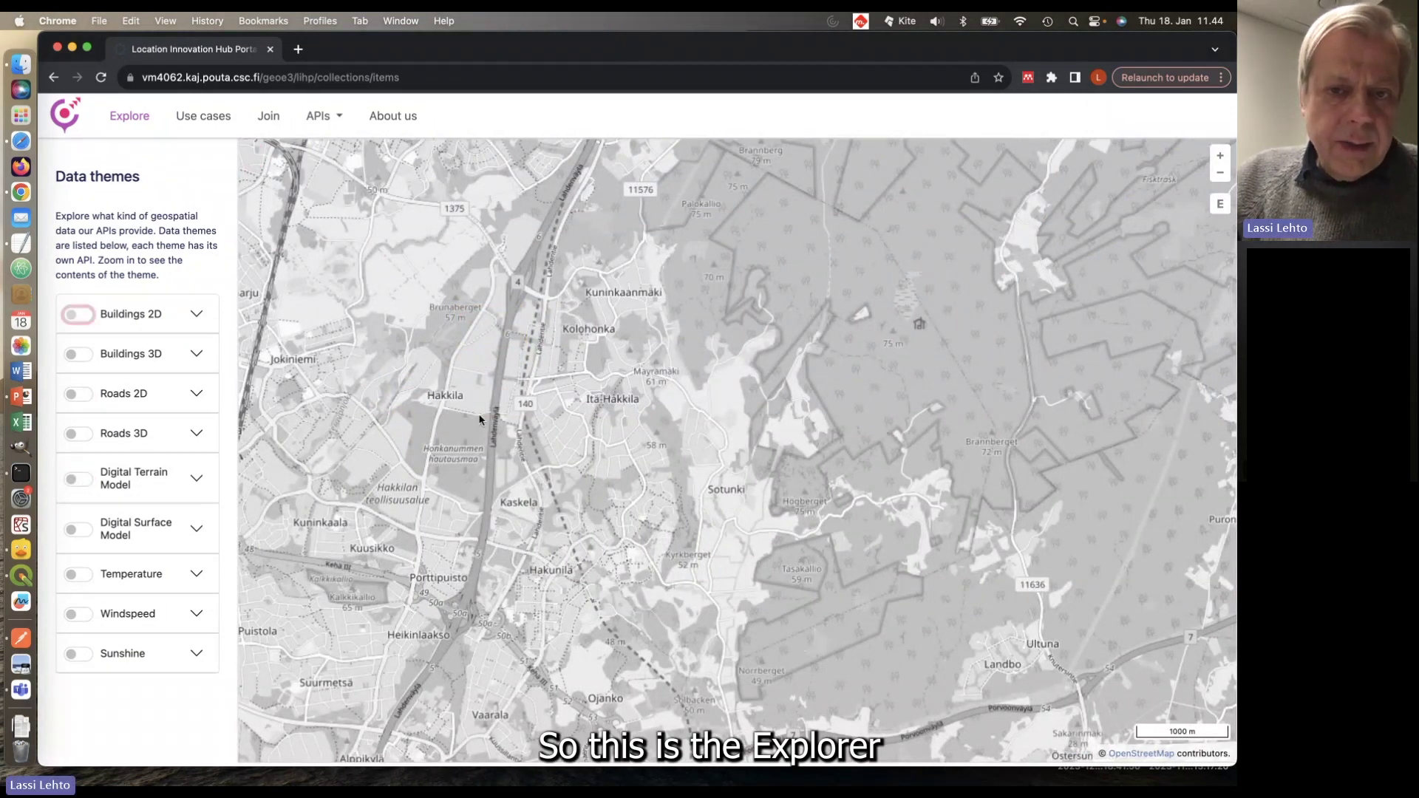
# Step: Zoom out to Finland, the Baltic and northwest Russia, then return to the home page
pyautogui.scroll(-5, 557, 428)
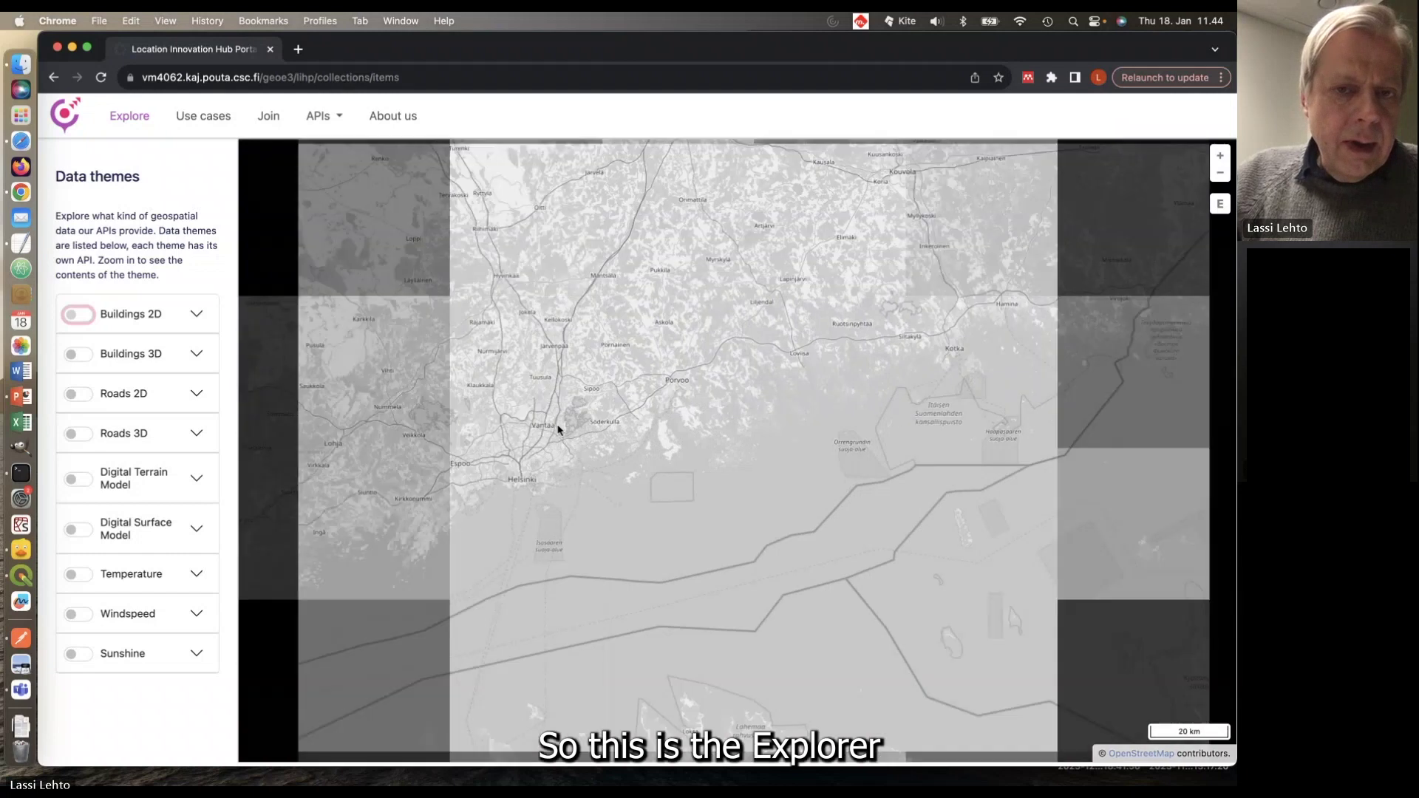
pyautogui.scroll(-3, 492, 529)
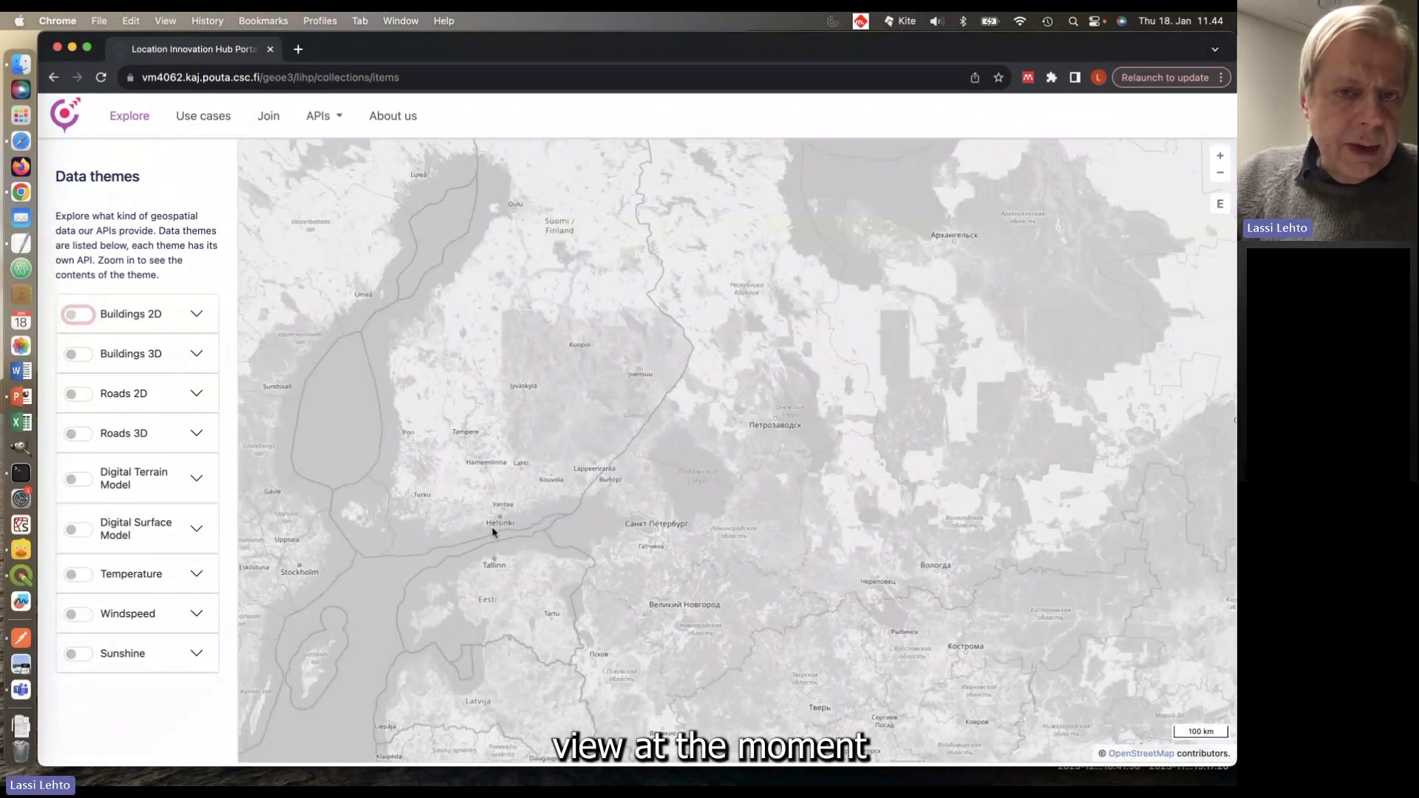
pyautogui.moveTo(535, 530); pyautogui.dragTo(493, 525)
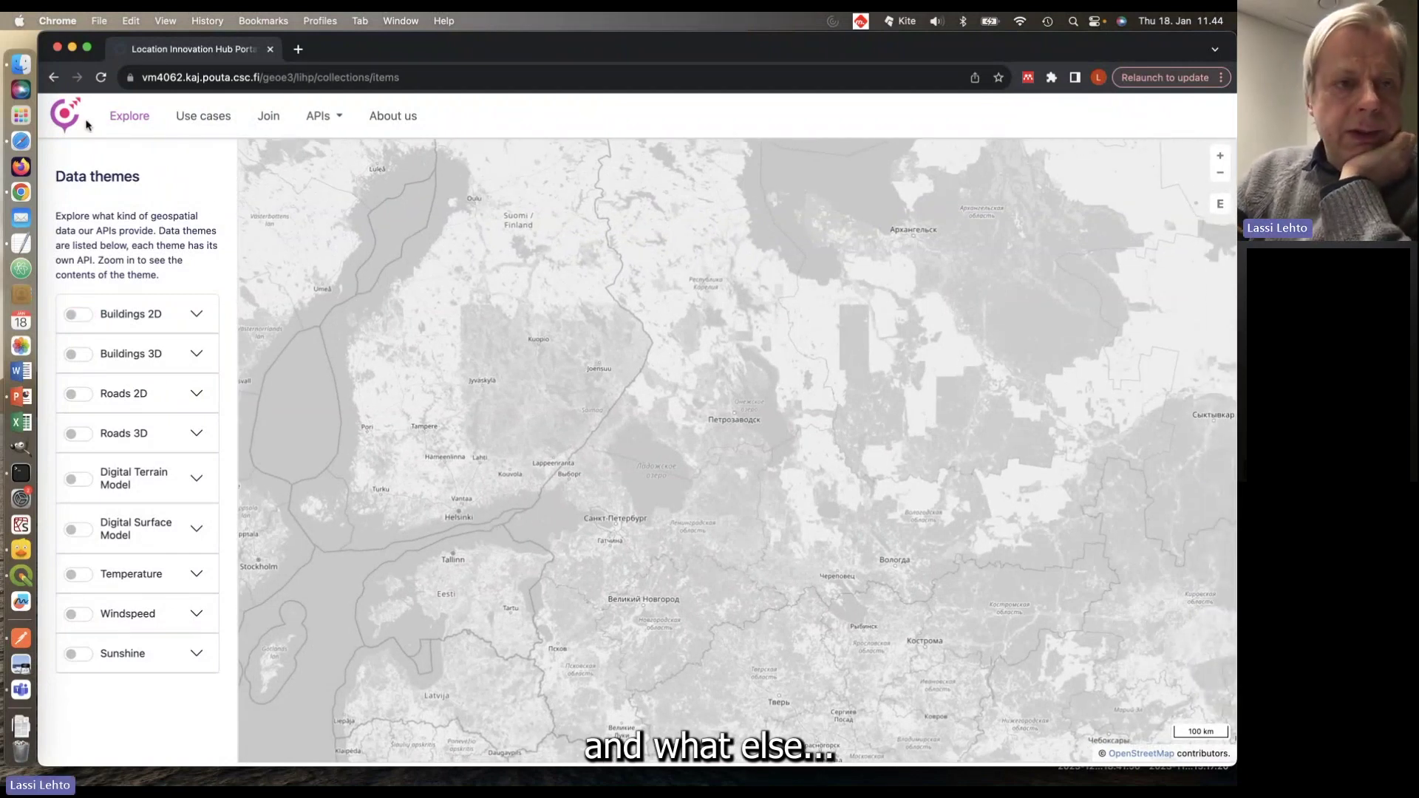
pyautogui.click(65, 118)
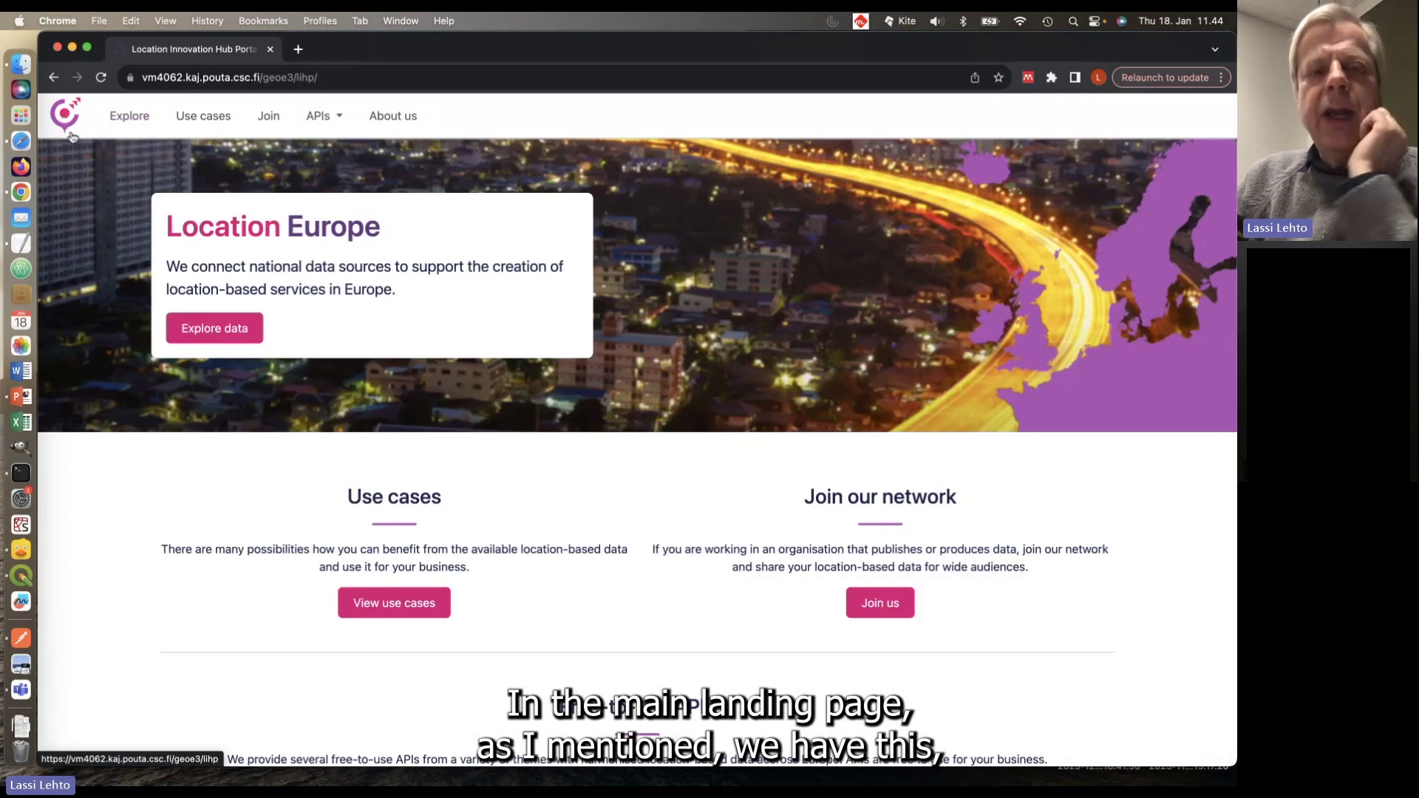
# Step: Open the Buildings 2D data in the map explorer from the home page, then go back
pyautogui.scroll(-5, 155, 561)
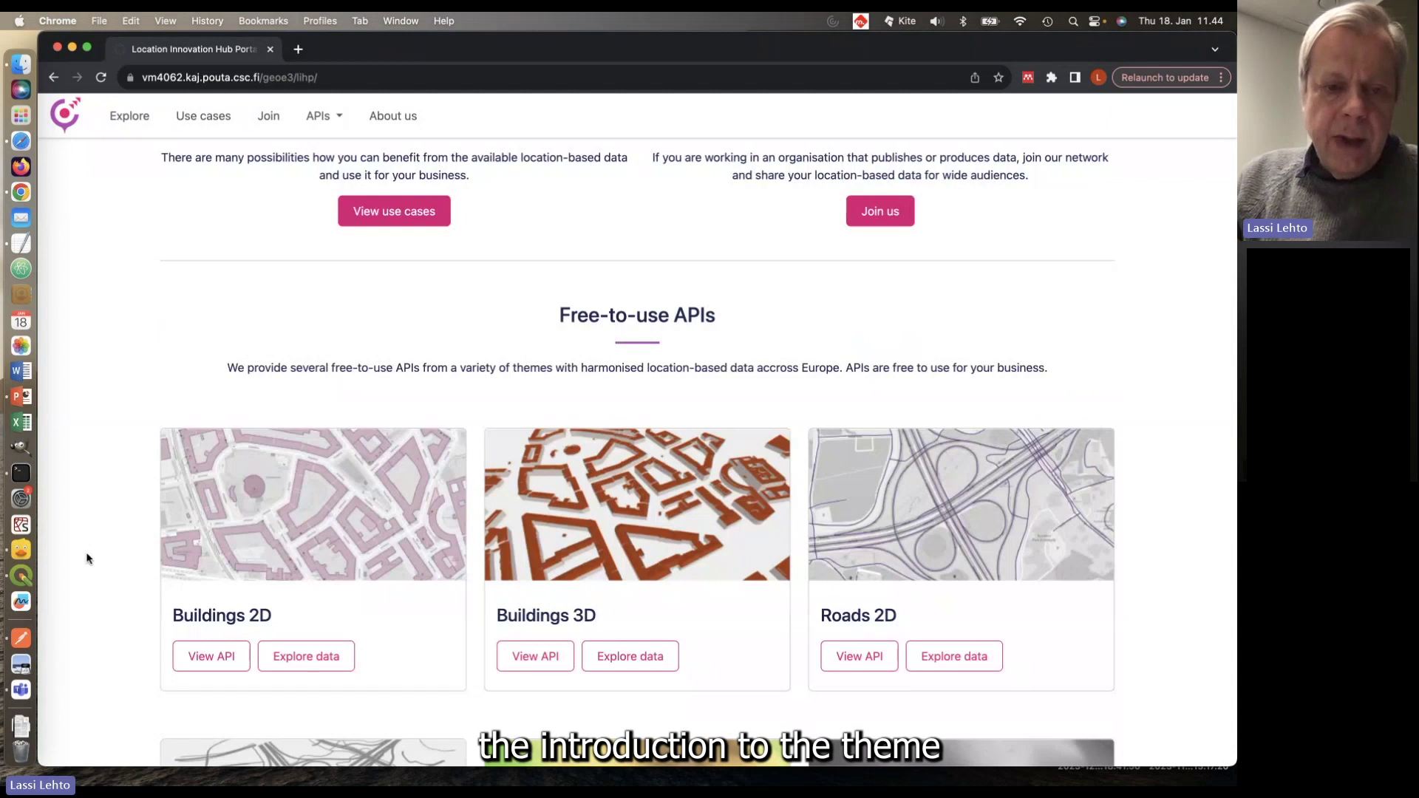
pyautogui.scroll(-1, 87, 558)
pyautogui.scroll(-3, 87, 558)
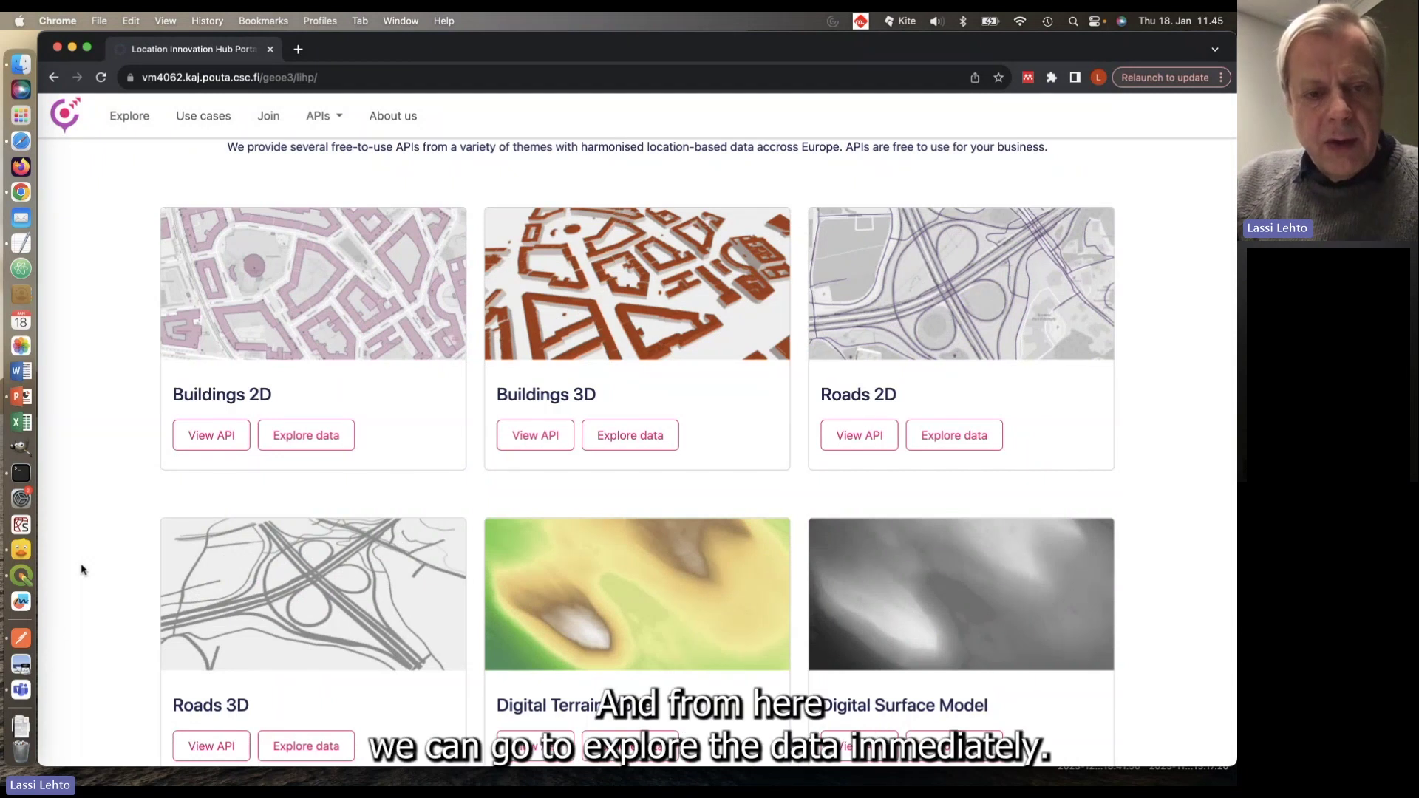
pyautogui.click(322, 436)
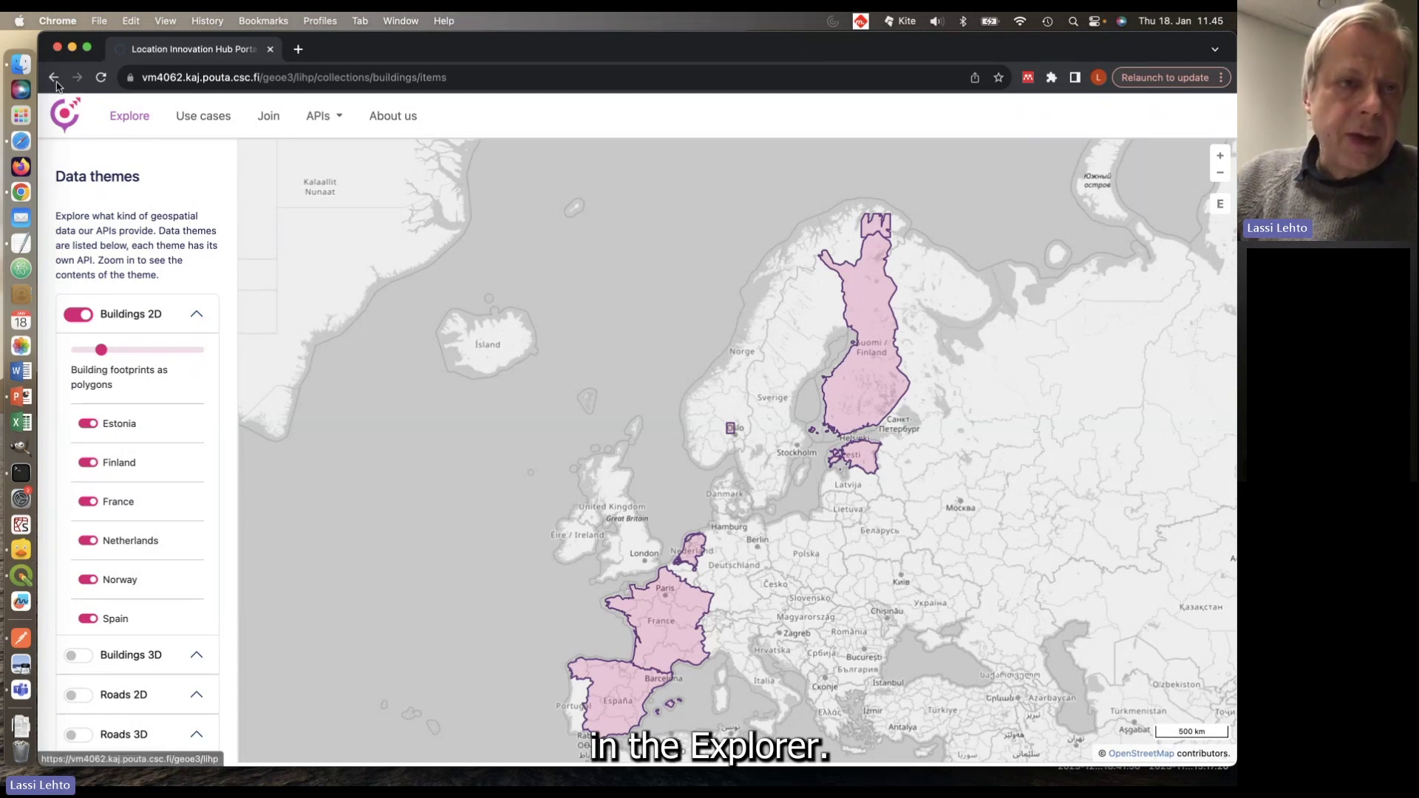
pyautogui.click(63, 115)
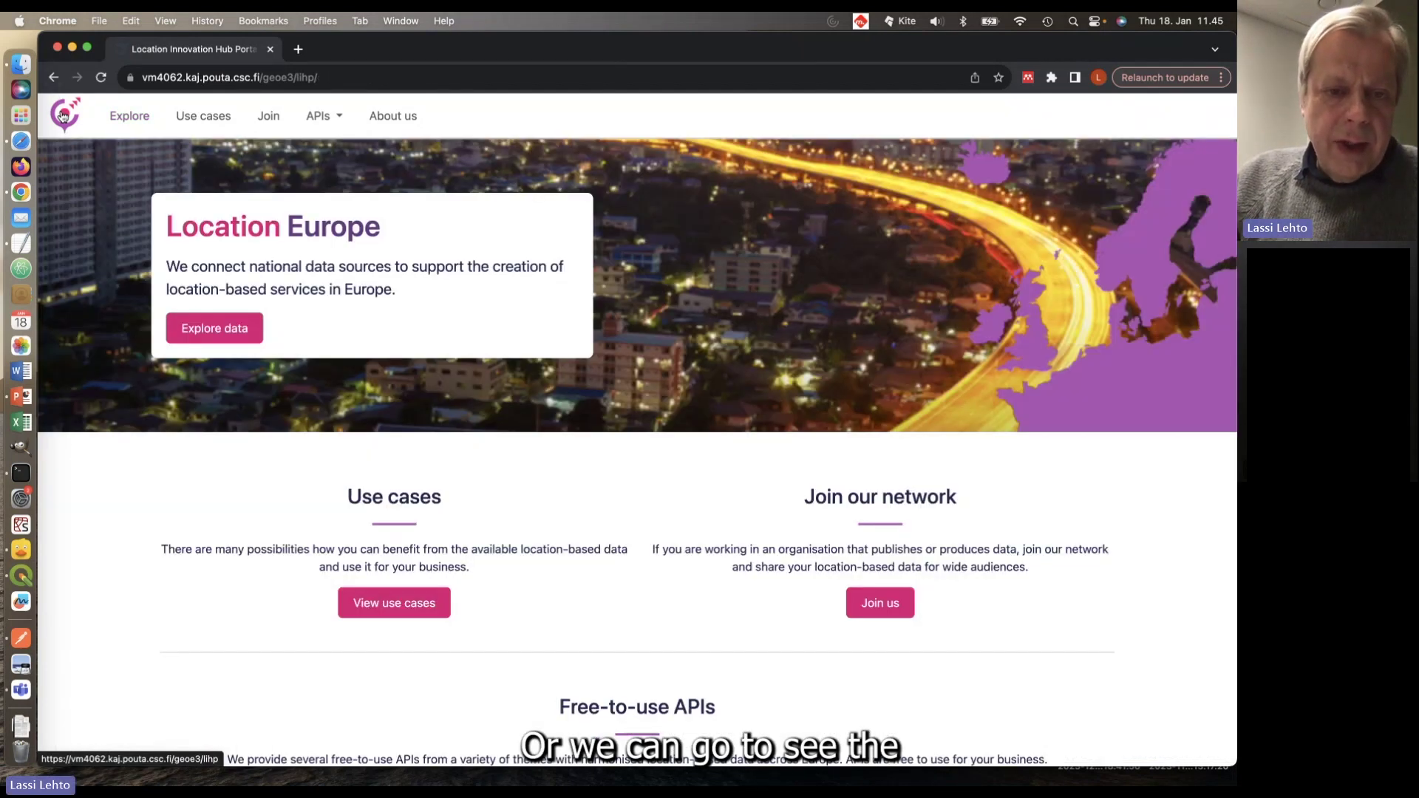
# Step: View the Buildings 2D API page and its collections list, then return home
pyautogui.scroll(-6, 260, 473)
pyautogui.scroll(-1, 192, 561)
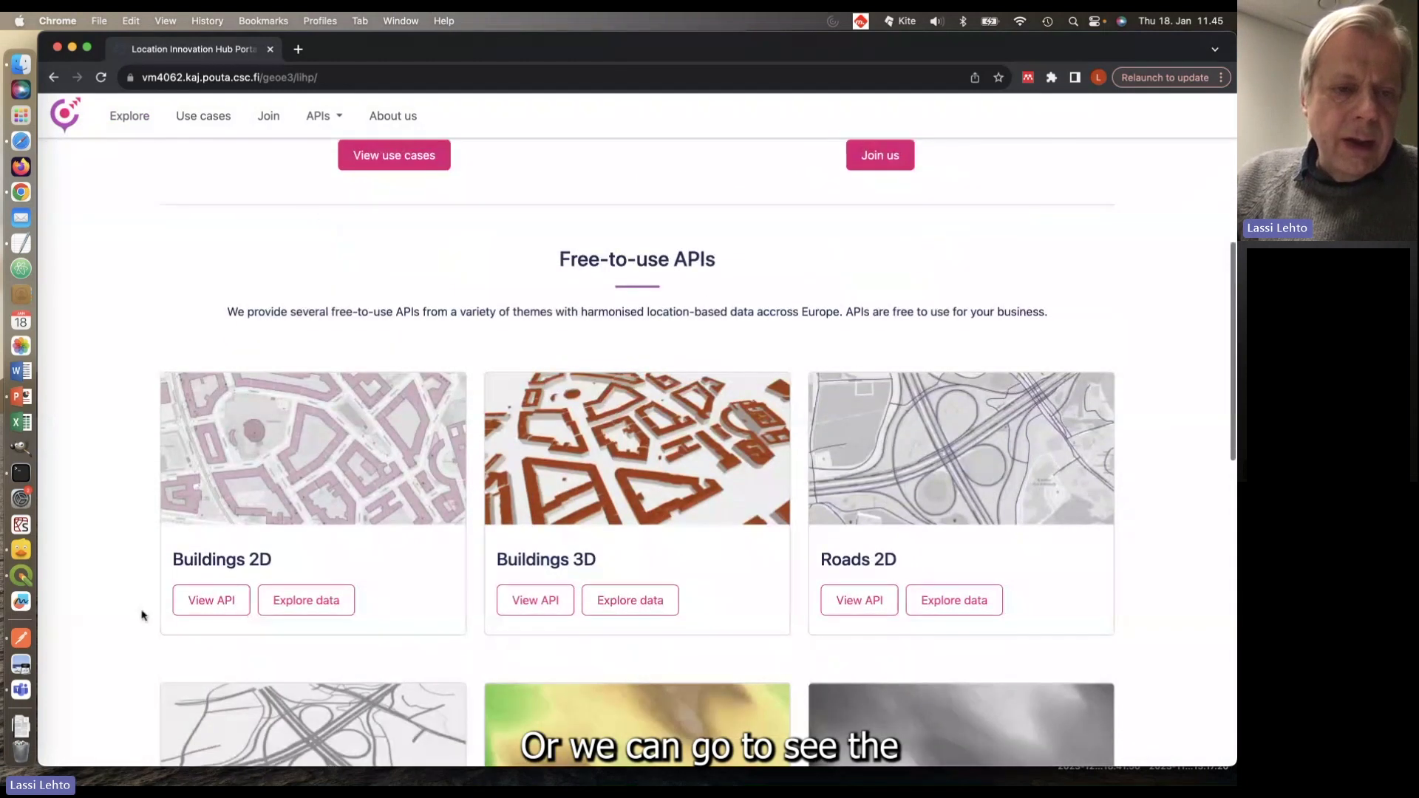
pyautogui.click(215, 601)
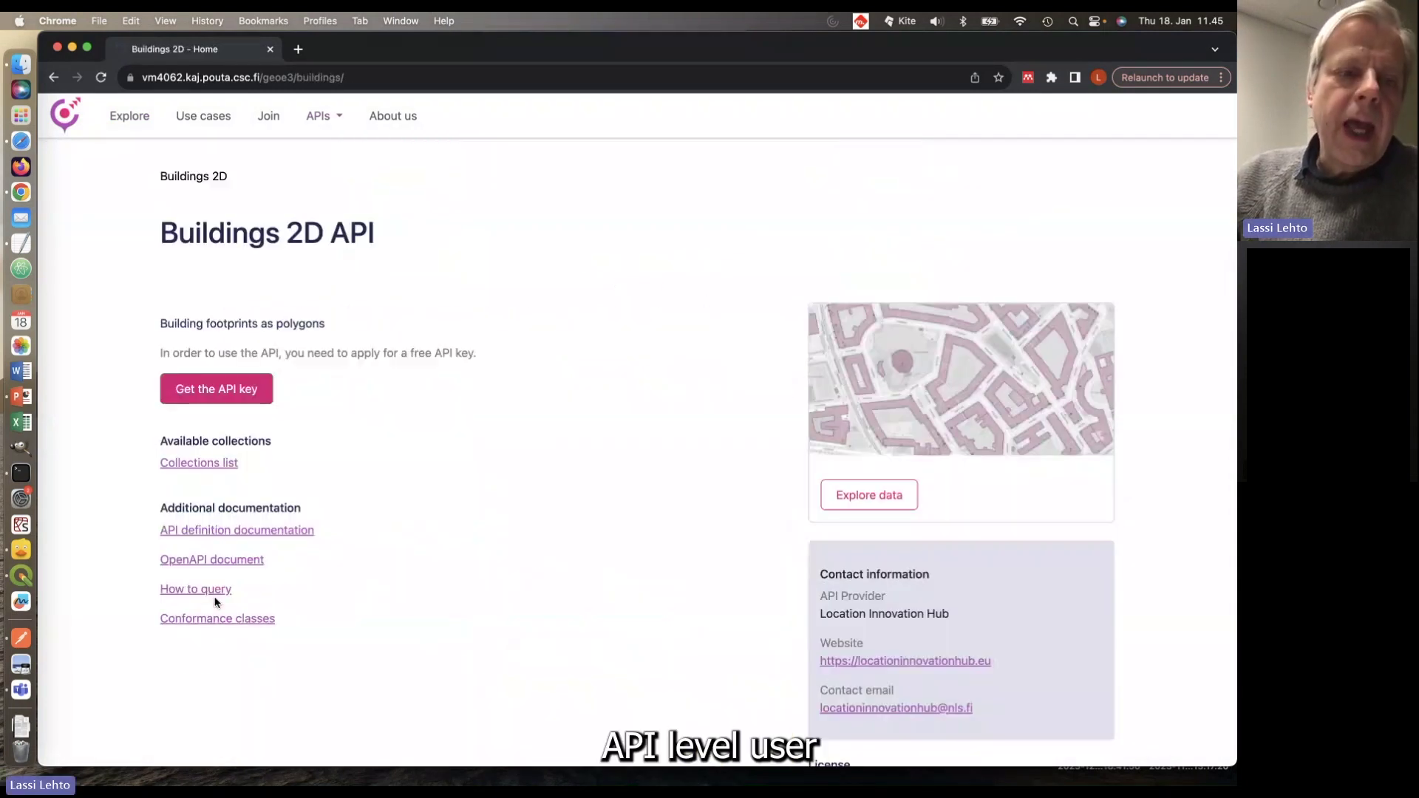
pyautogui.click(220, 470)
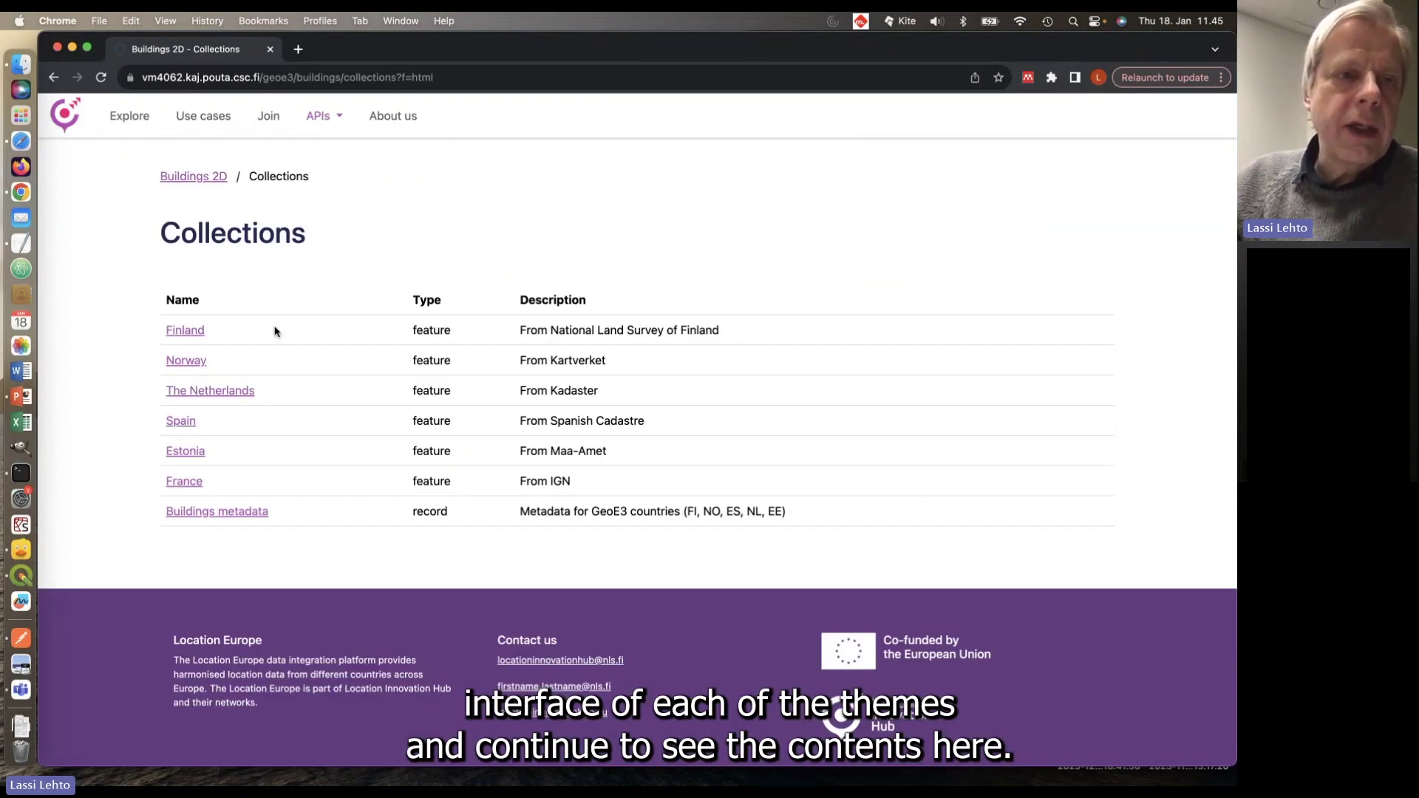
pyautogui.click(68, 120)
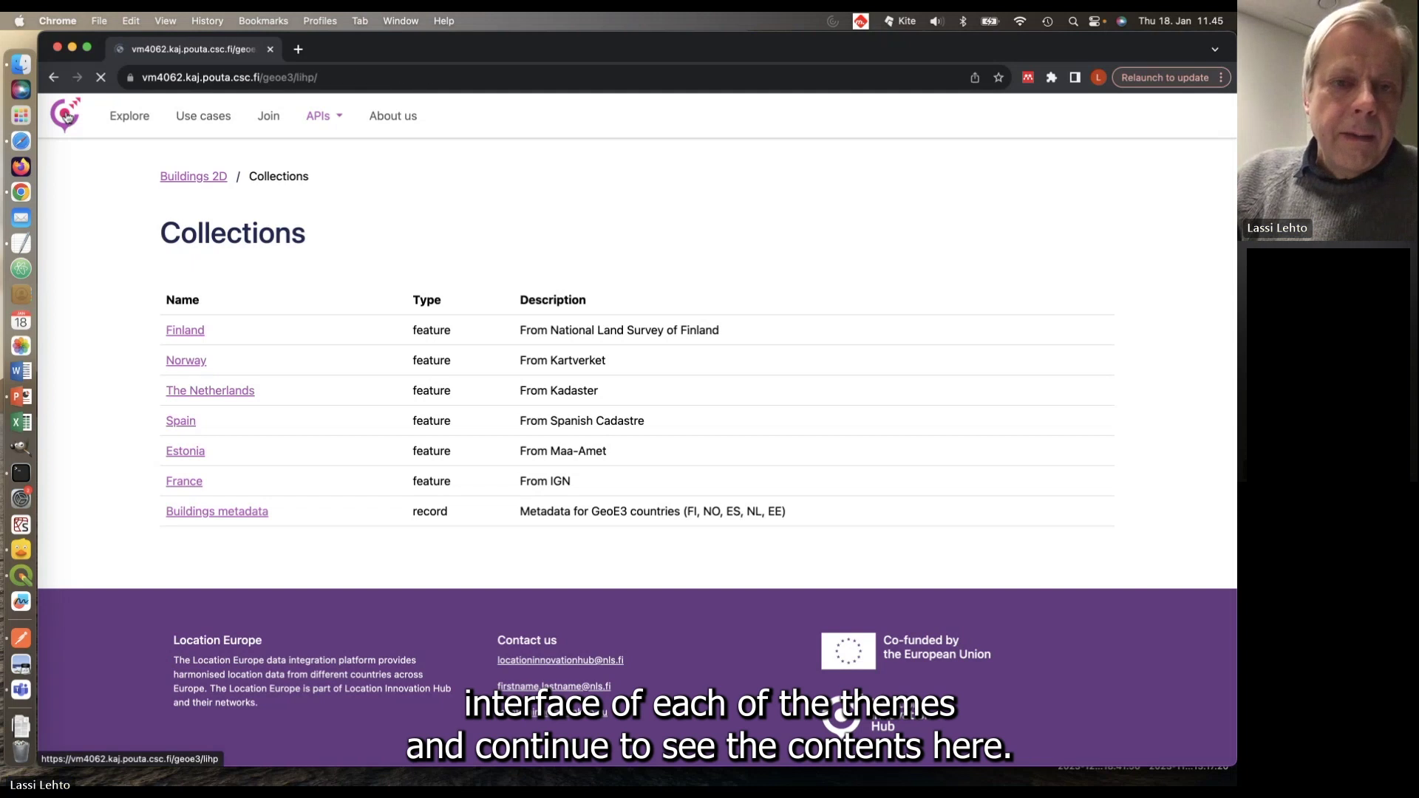
pyautogui.scroll(-1, 152, 470)
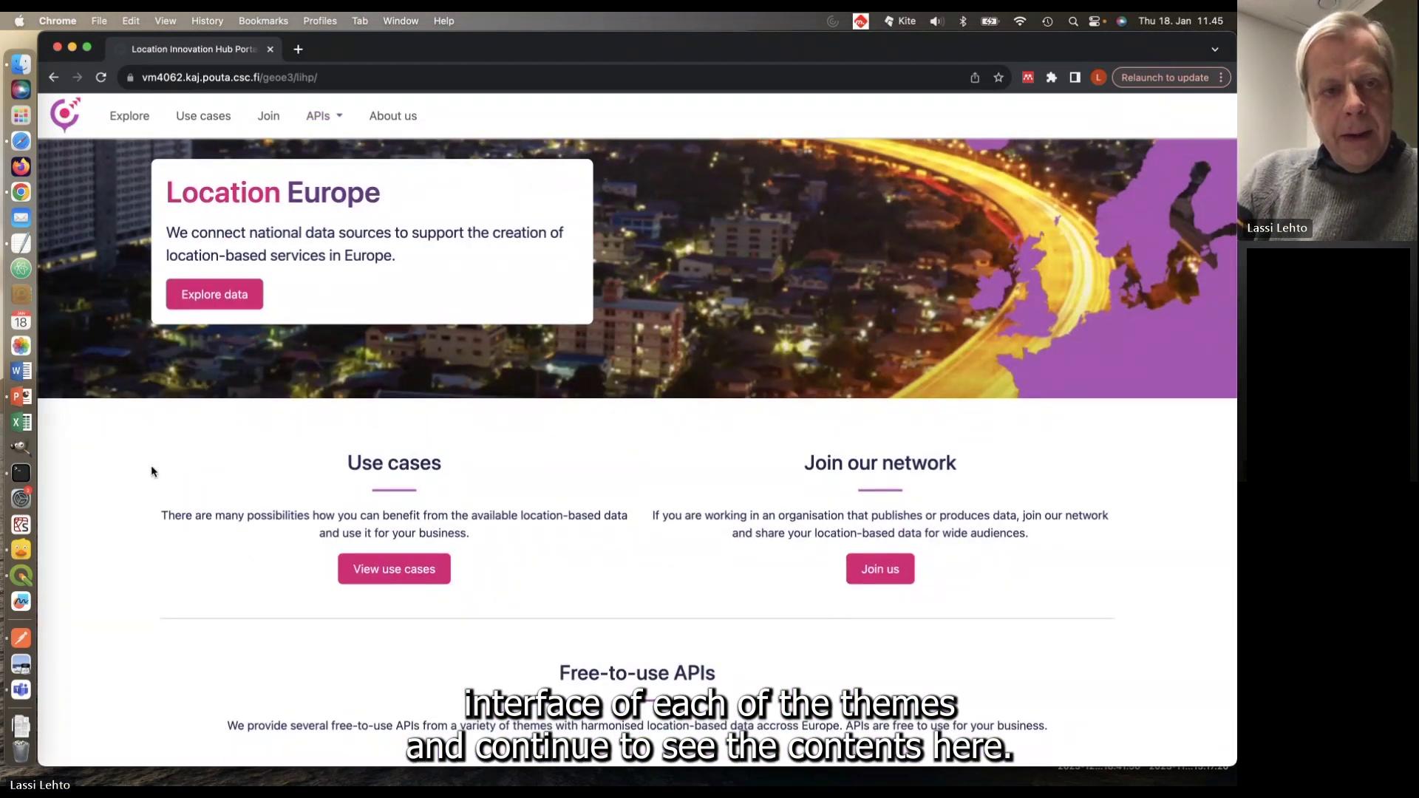
# Step: Visit the Join our network form, then open and scroll through the How to query guide
pyautogui.scroll(1, 152, 471)
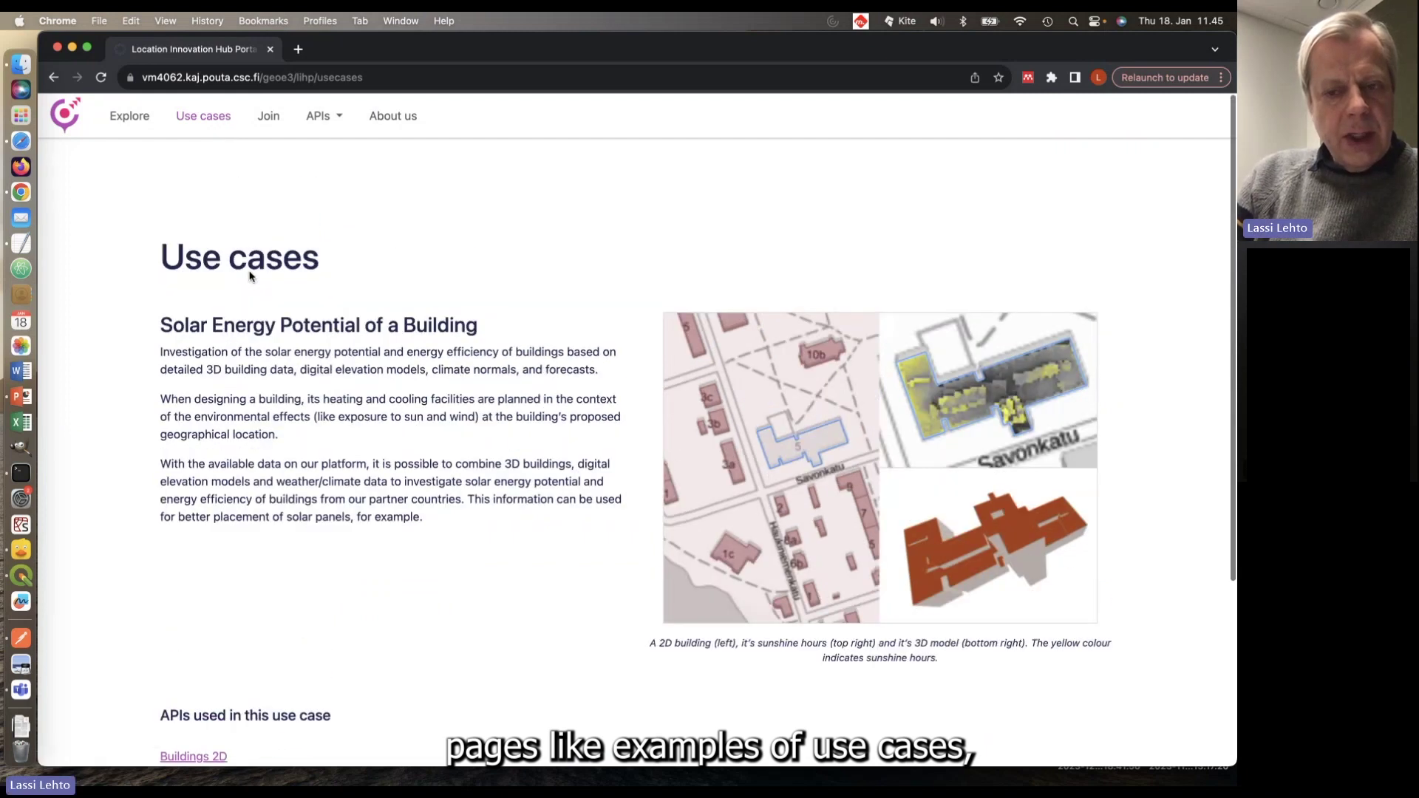
pyautogui.click(269, 116)
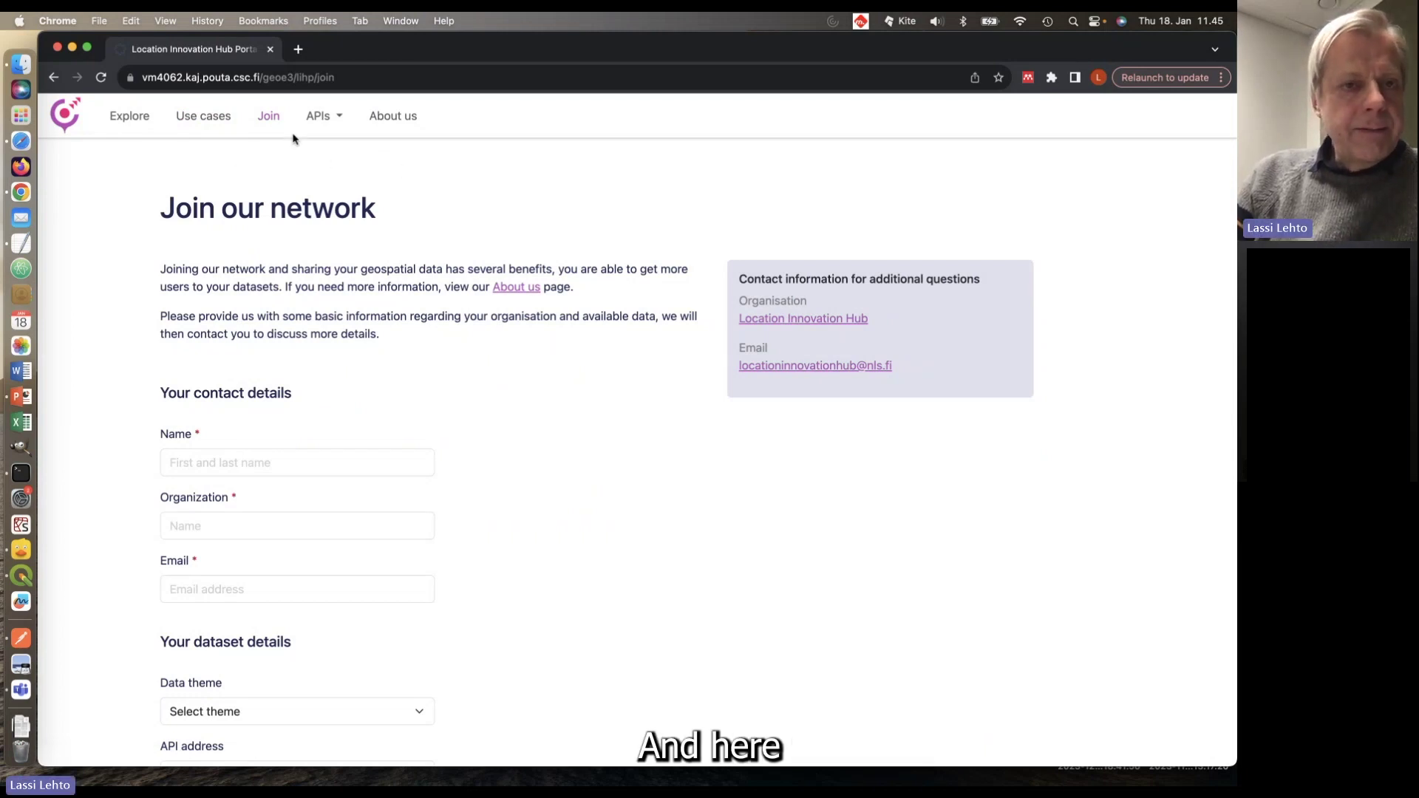
pyautogui.click(323, 117)
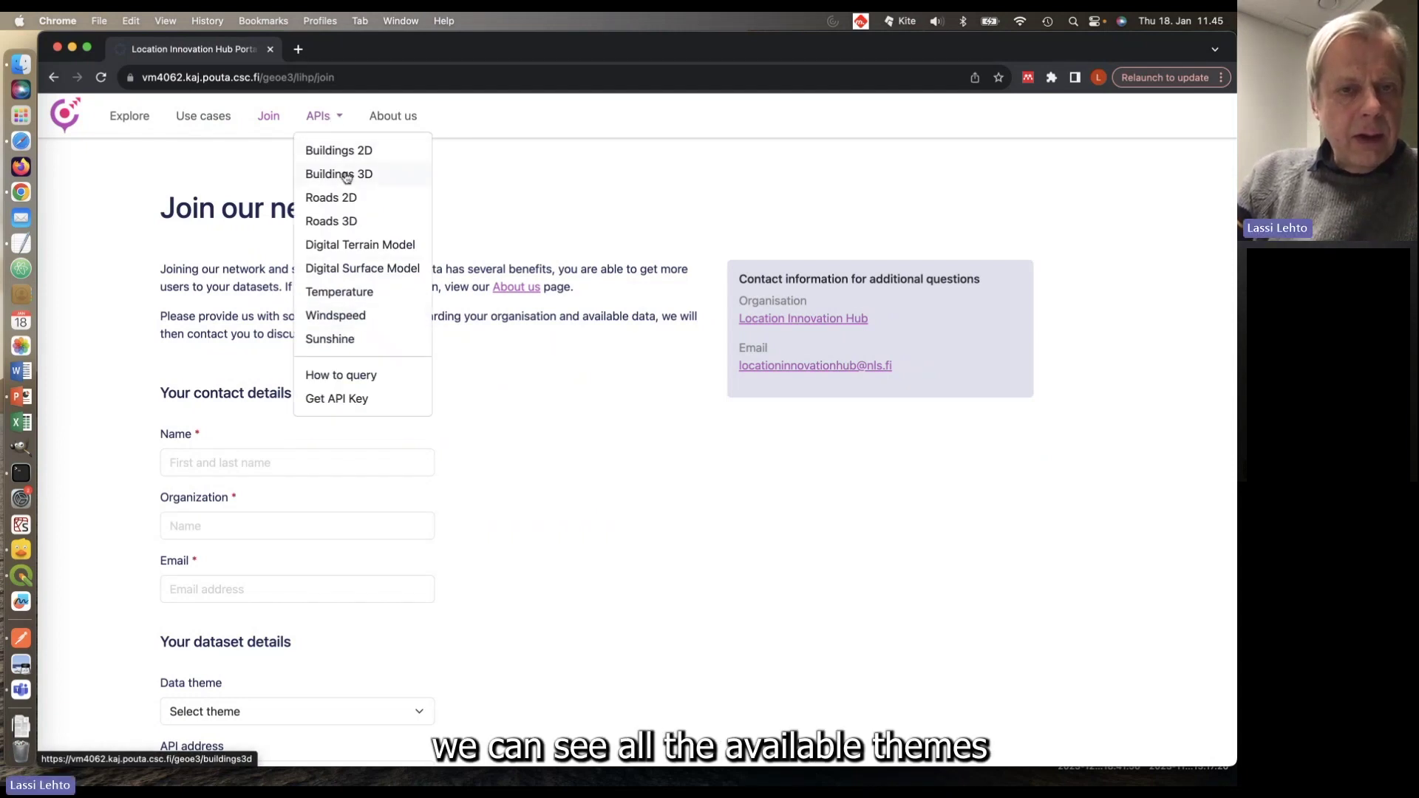
pyautogui.click(363, 376)
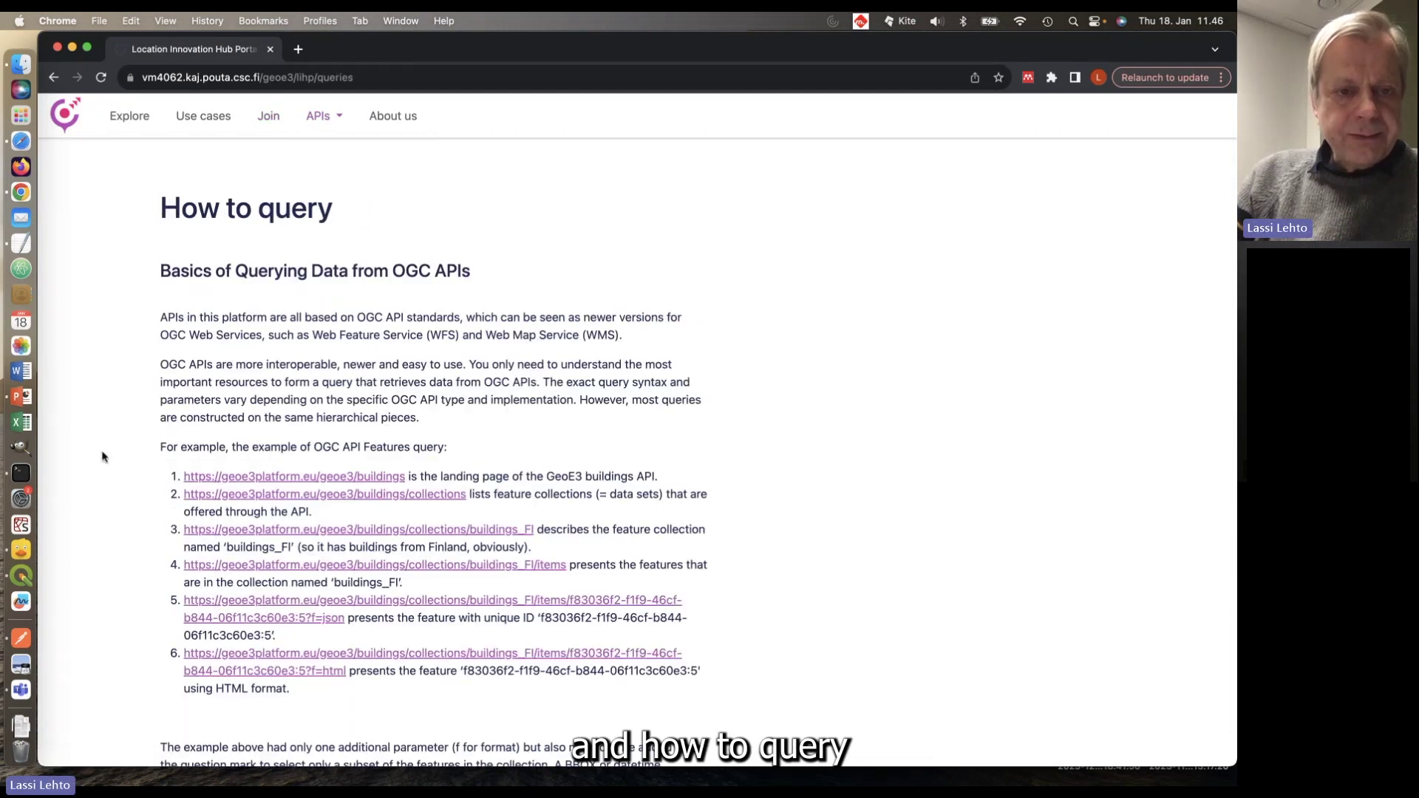
pyautogui.scroll(-5, 103, 455)
pyautogui.scroll(-15, 104, 456)
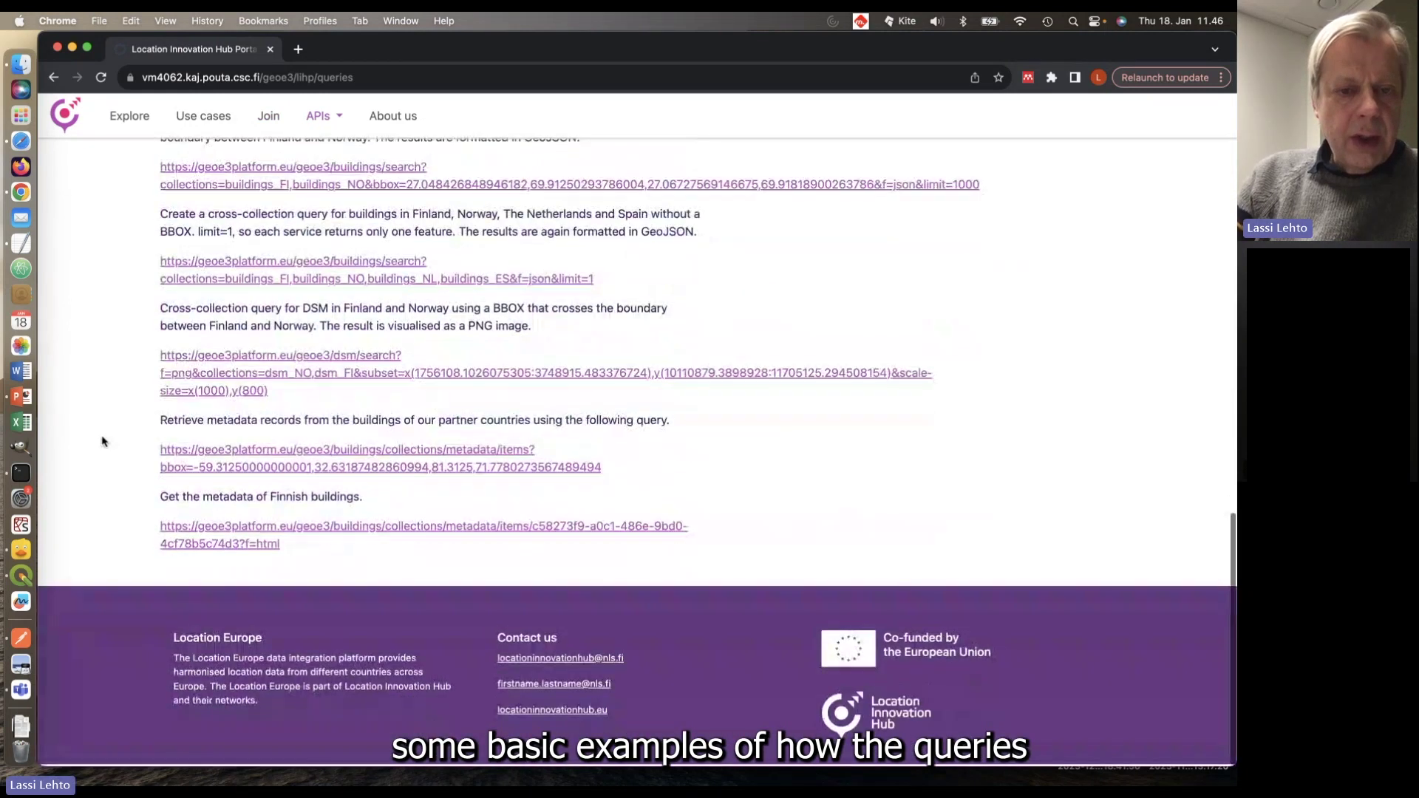
pyautogui.scroll(10, 103, 447)
pyautogui.scroll(10, 103, 442)
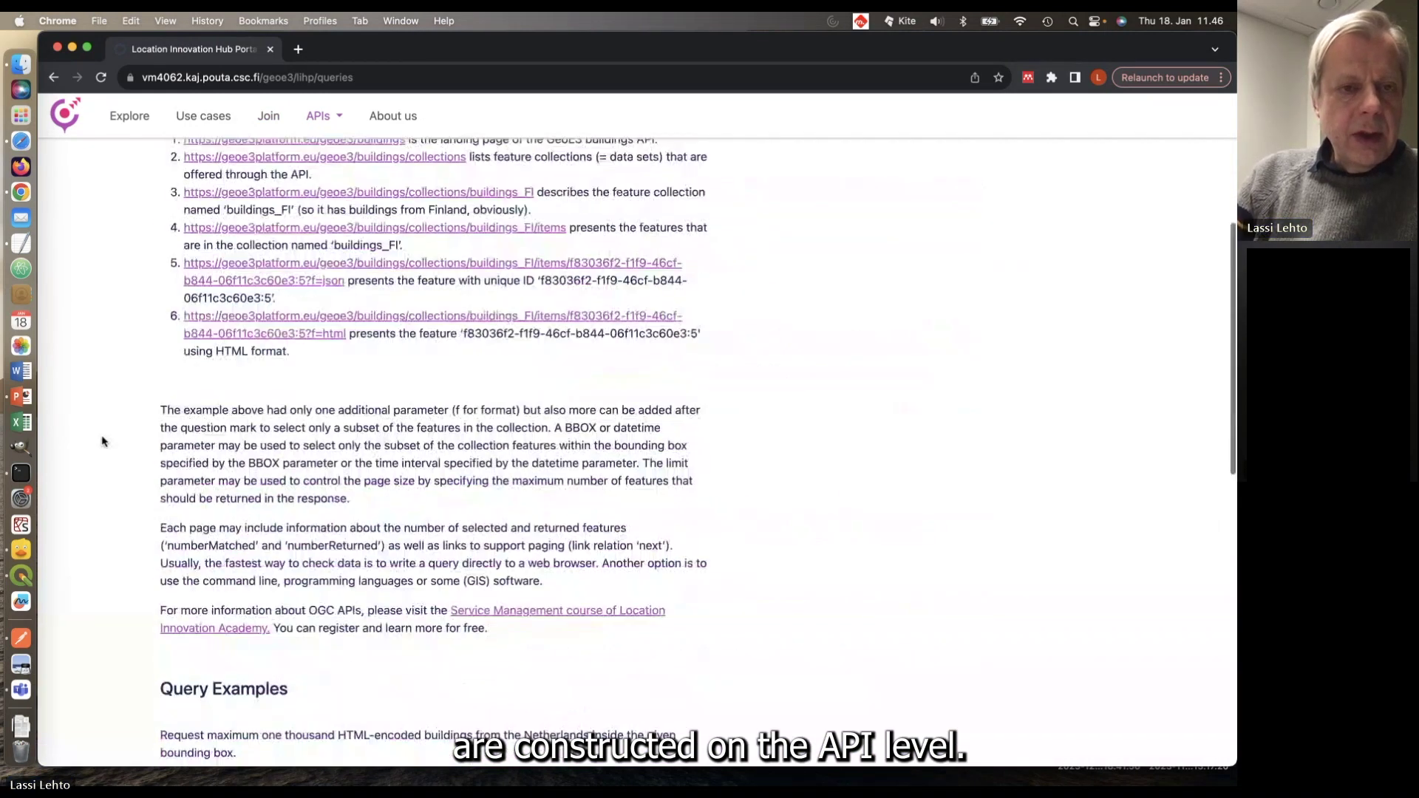